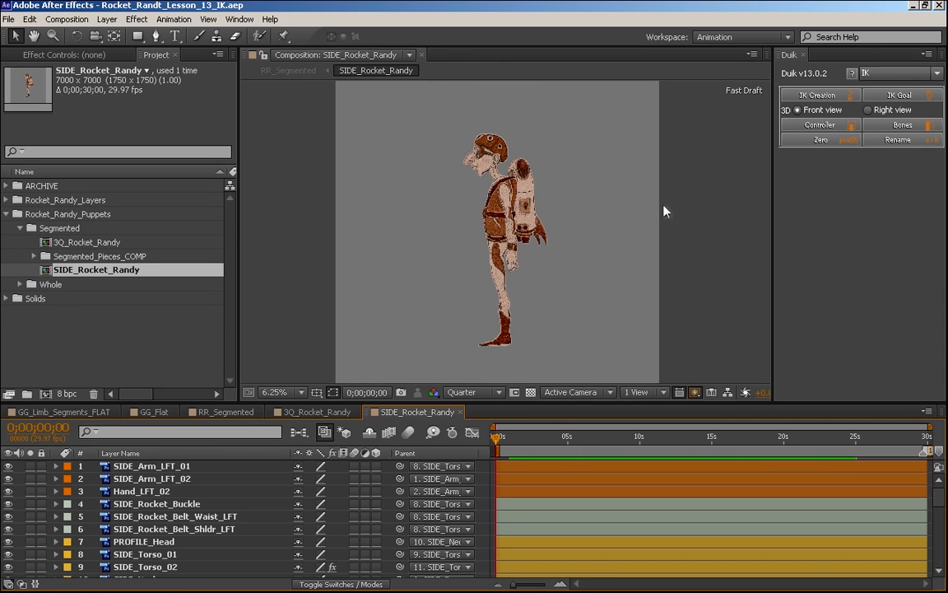
# - Rename the heel-and-ankle layer SIDE_Foot_LFT_01 of the side puppet to SIDE_Ankle_LFT_01
pyautogui.press('.')
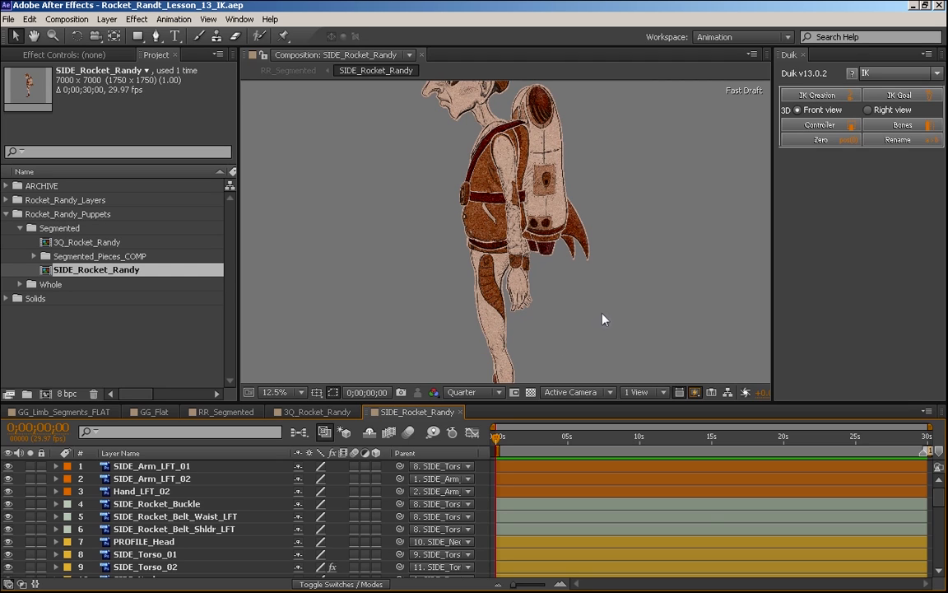
pyautogui.press('h')
pyautogui.moveTo(597, 320); pyautogui.dragTo(583, 236)
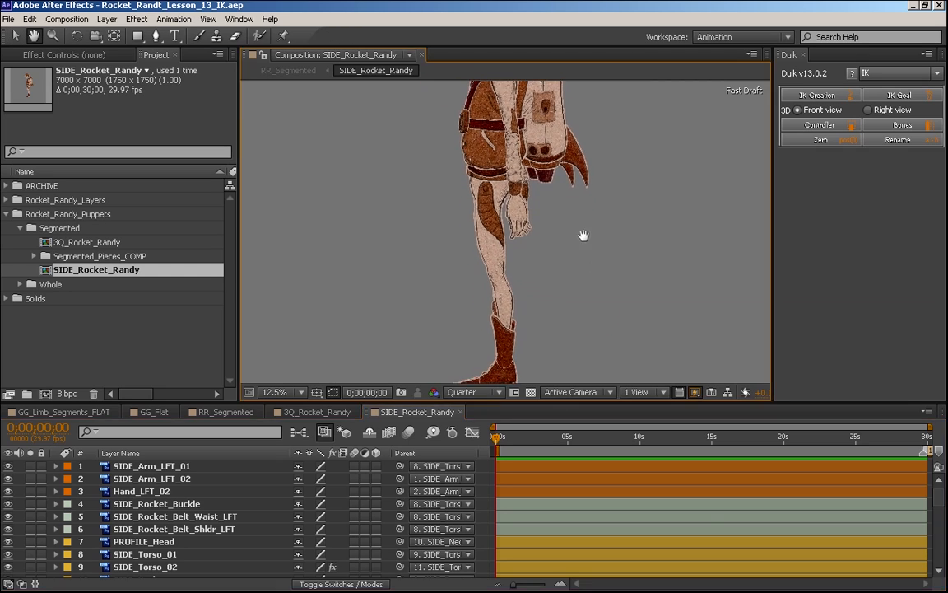
pyautogui.press('v')
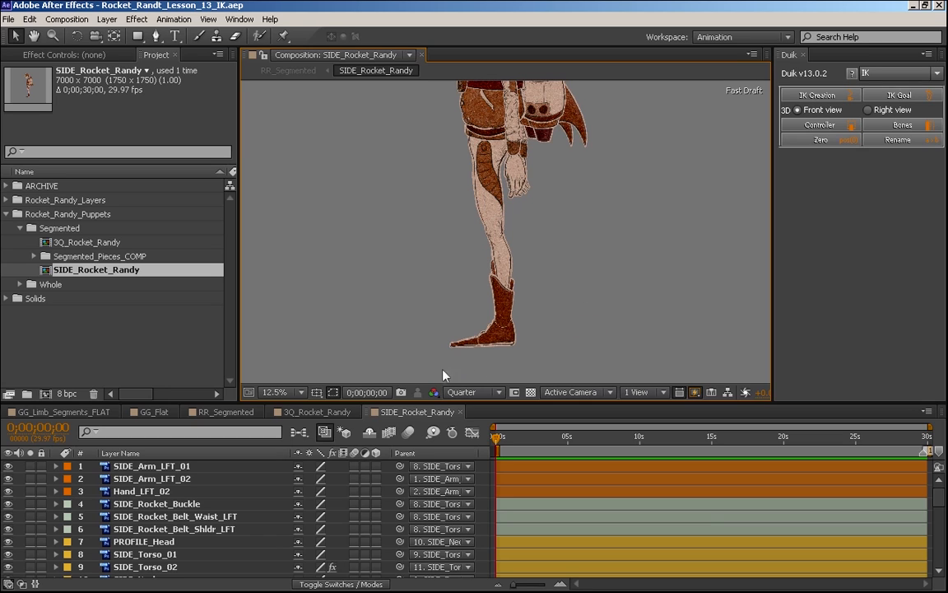
pyautogui.click(506, 346)
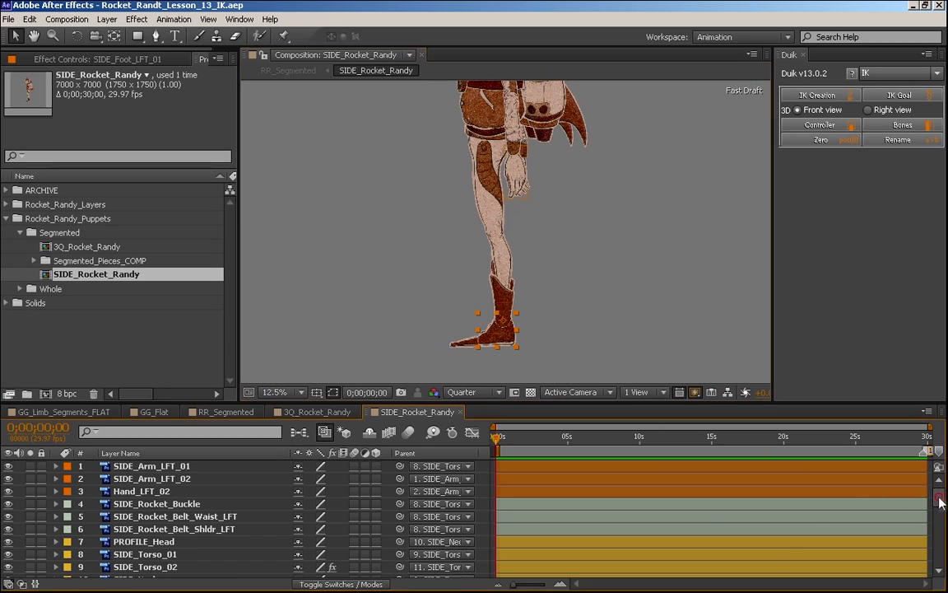
pyautogui.scroll(-5, 527, 492)
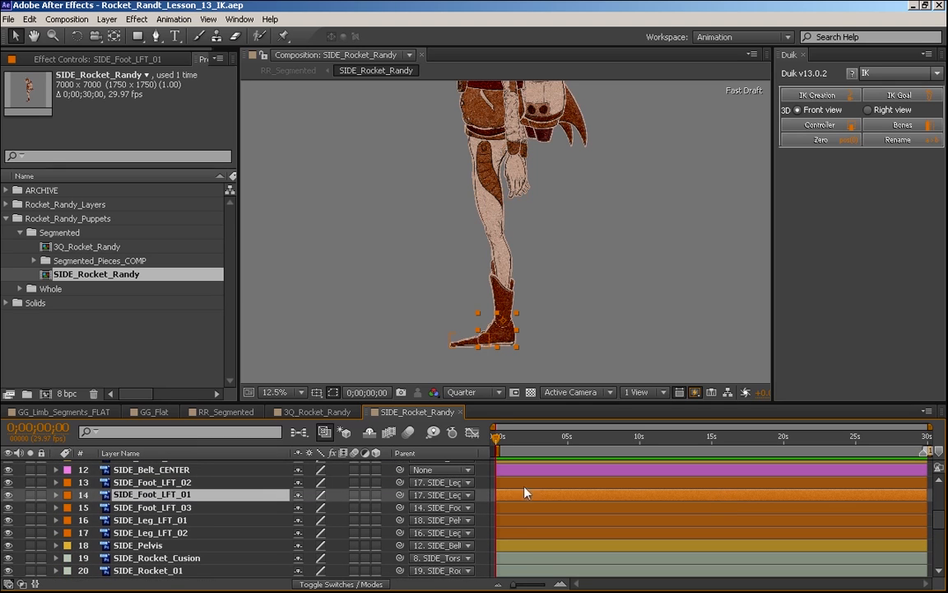
pyautogui.click(172, 508)
pyautogui.click(165, 499)
pyautogui.click(173, 508)
pyautogui.click(167, 498)
pyautogui.press('Return')
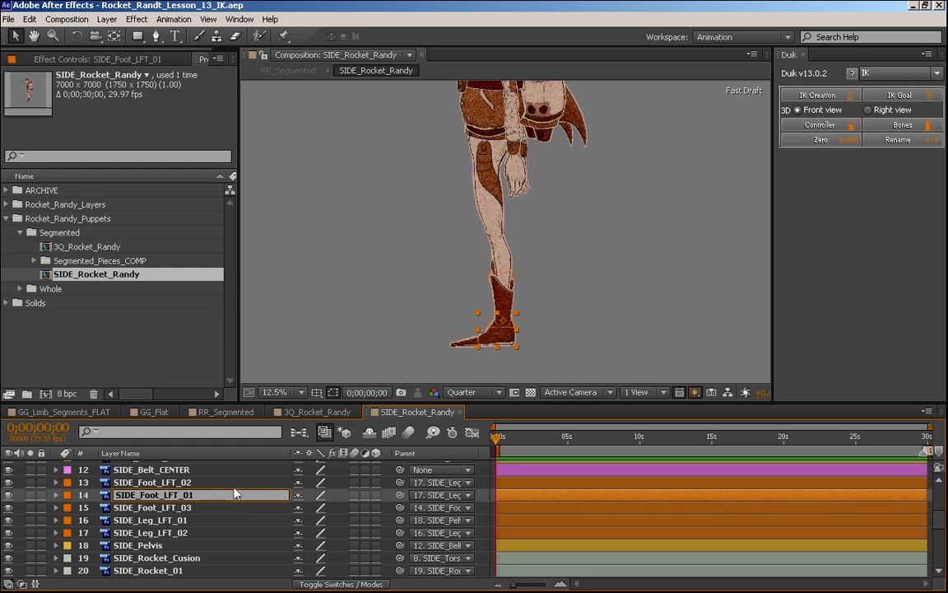
pyautogui.press('BackSpace')
pyautogui.press('BackSpace')
pyautogui.press('BackSpace')
pyautogui.press('BackSpace')
pyautogui.write('Ankle')
pyautogui.press('Return')
# - Rename the layer SIDE_Foot_LFT_03 to SIDE_Toe_LFT_03
pyautogui.hotkey('ctrl', 'Down')
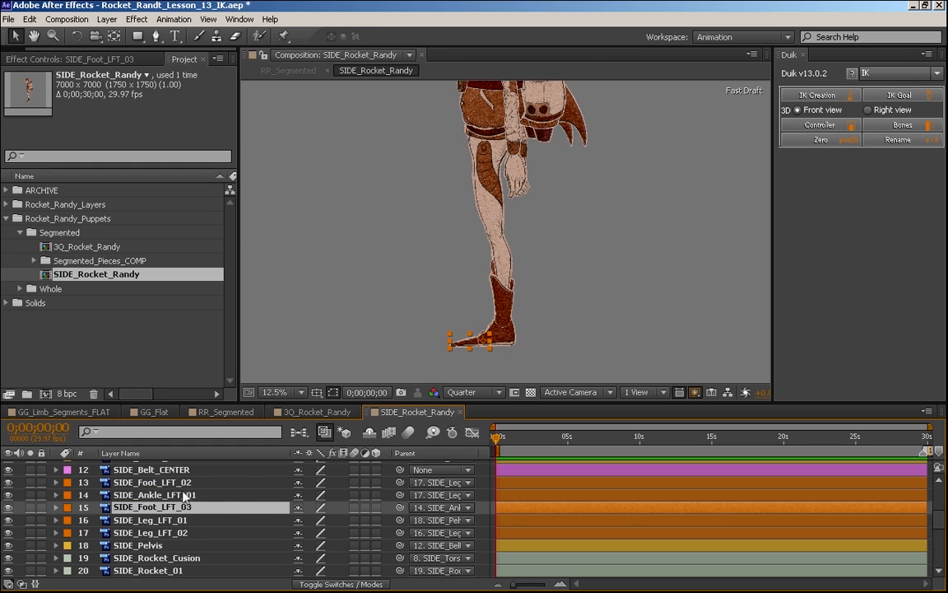
pyautogui.press('Return')
pyautogui.click(157, 508)
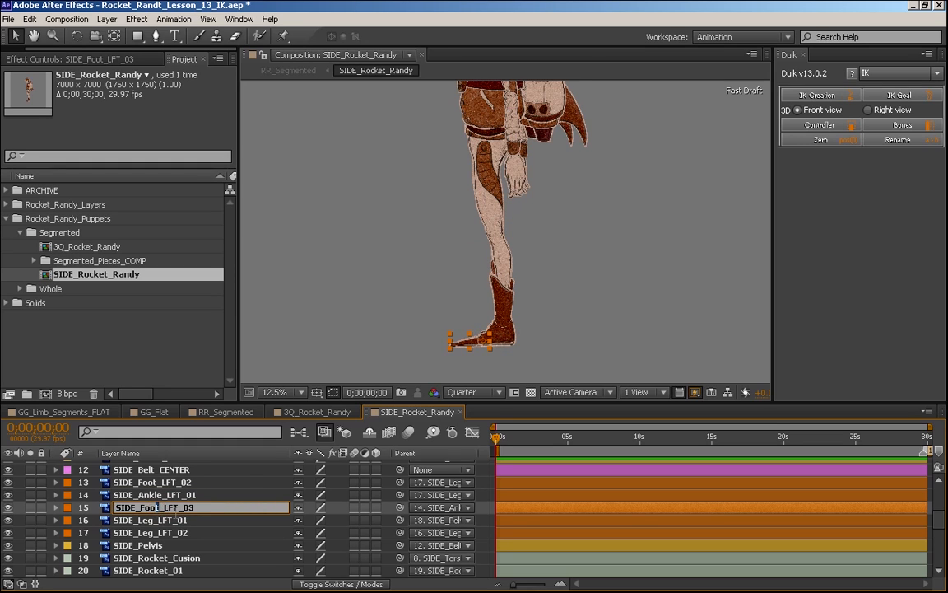
pyautogui.press('BackSpace')
pyautogui.press('BackSpace')
pyautogui.press('BackSpace')
pyautogui.press('BackSpace')
pyautogui.write('Toe')
pyautogui.press('Return')
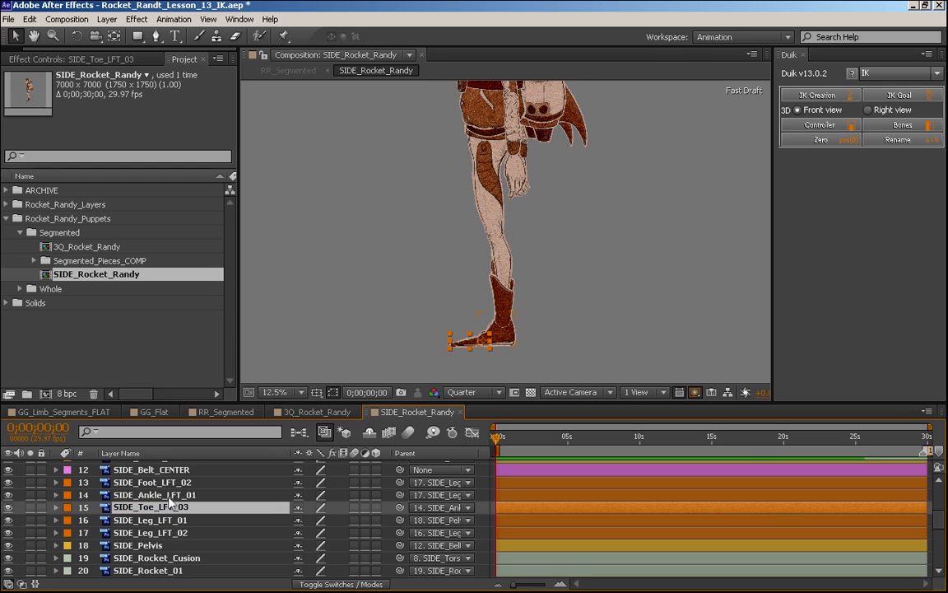
# - Rename the boot shaft layer SIDE_Foot_LFT_02 to SIDE_Boot_LFT_02
pyautogui.click(157, 494)
pyautogui.click(153, 482)
pyautogui.press('Return')
pyautogui.click(156, 483)
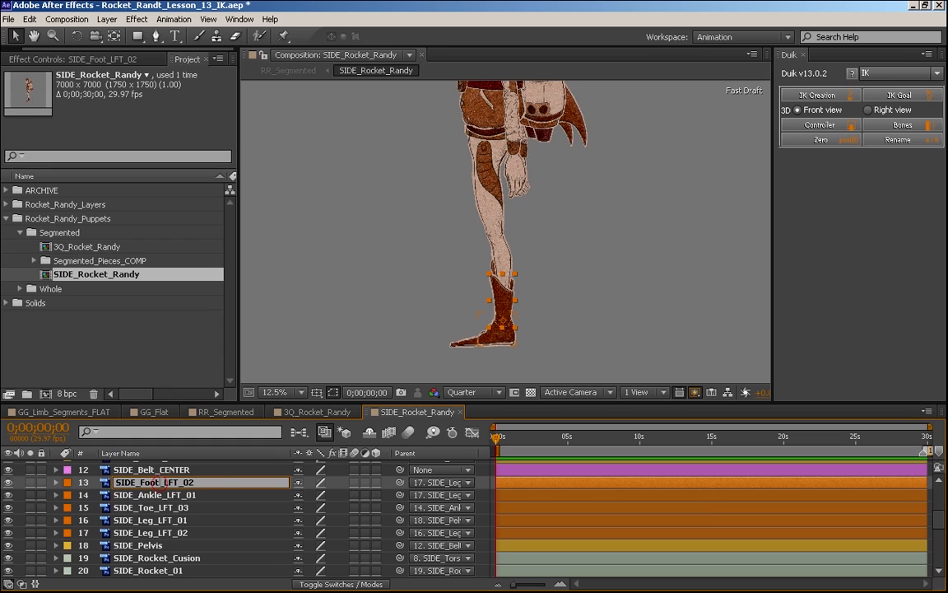
pyautogui.press('BackSpace')
pyautogui.press('BackSpace')
pyautogui.press('BackSpace')
pyautogui.press('BackSpace')
pyautogui.write('Boot')
pyautogui.press('Return')
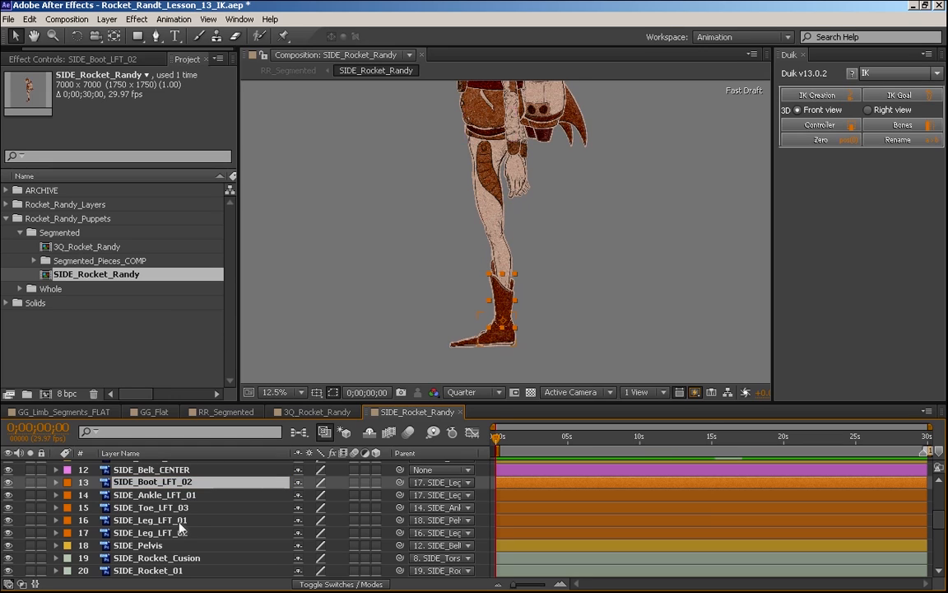
# - Rename the right leg's ankle layer SIDE_Boot_RT_02 to SIDE_Ankle_RT_02
pyautogui.click(167, 520)
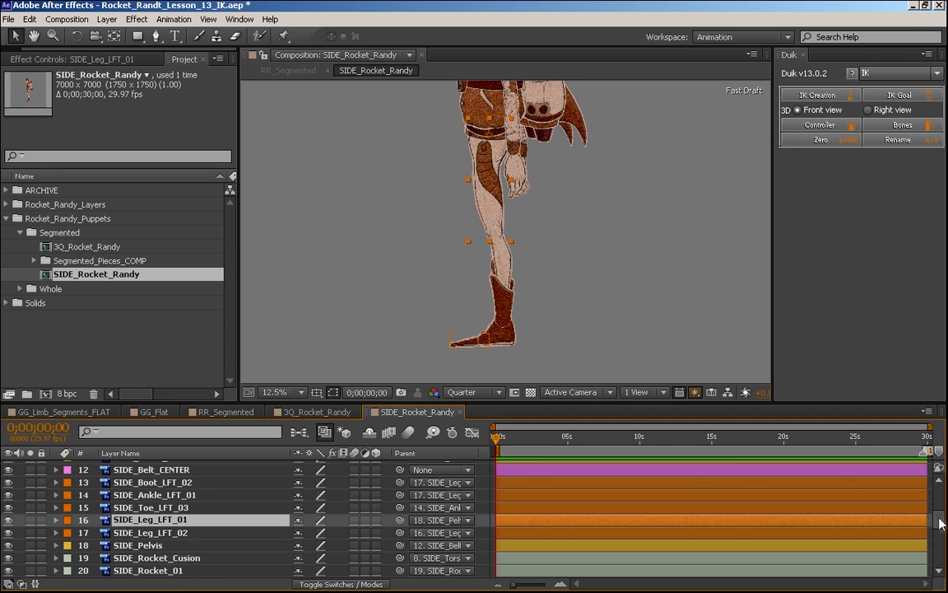
pyautogui.moveTo(934, 514); pyautogui.dragTo(937, 557)
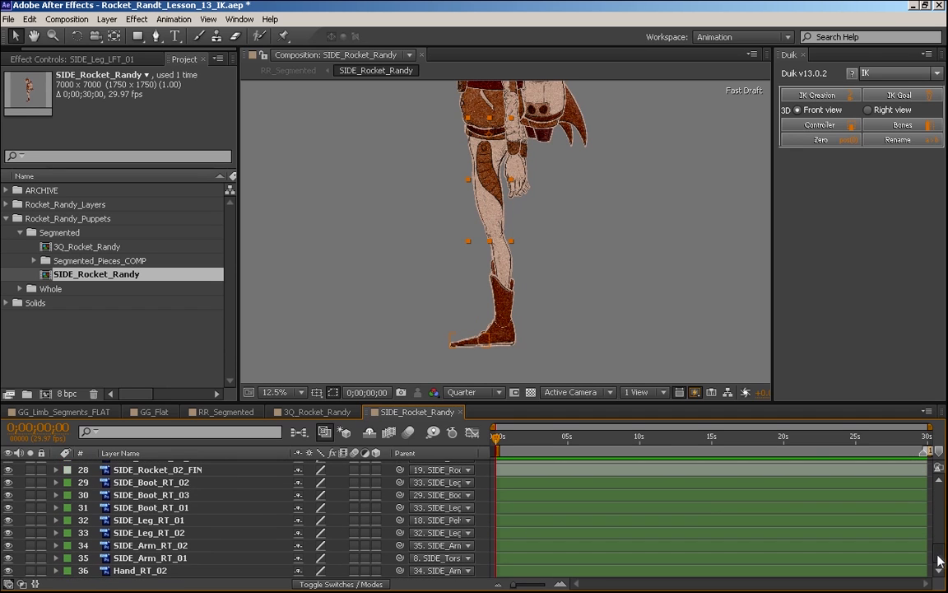
pyautogui.click(162, 485)
pyautogui.press('Return')
pyautogui.moveTo(161, 482); pyautogui.dragTo(142, 482)
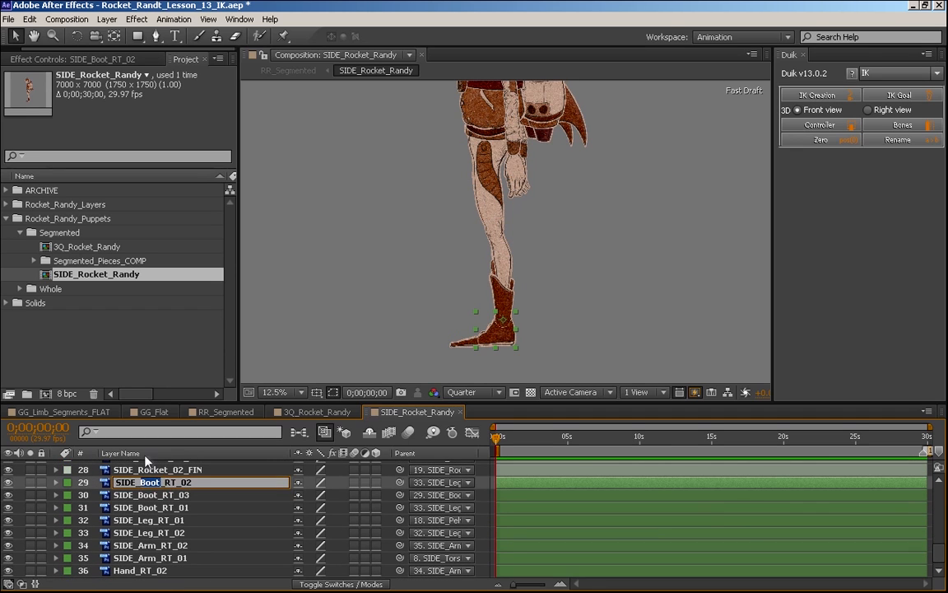
pyautogui.write('Ankle')
pyautogui.press('Return')
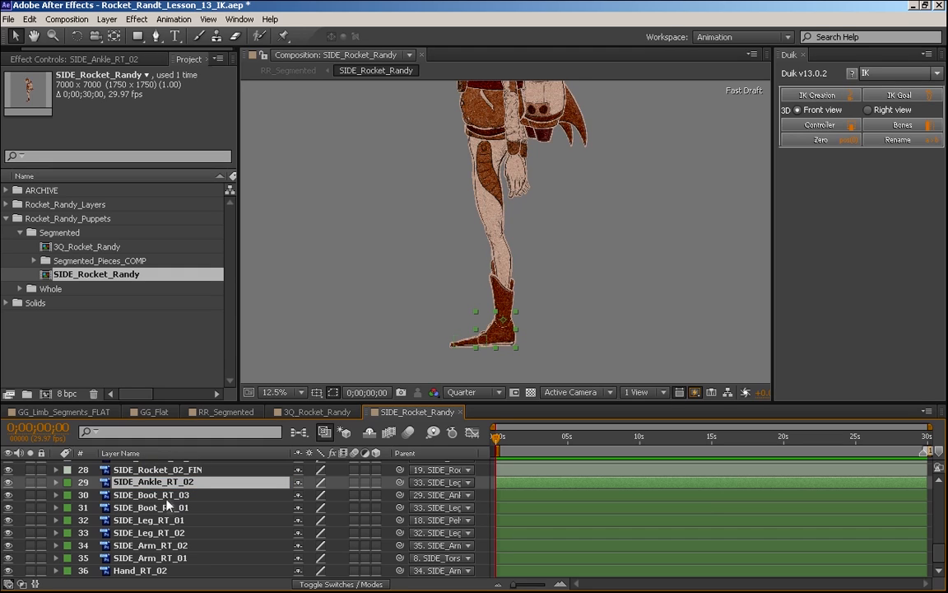
# - Rename the layer SIDE_Boot_RT_03 to SIDE_Toe_RT_03
pyautogui.click(154, 494)
pyautogui.press('Return')
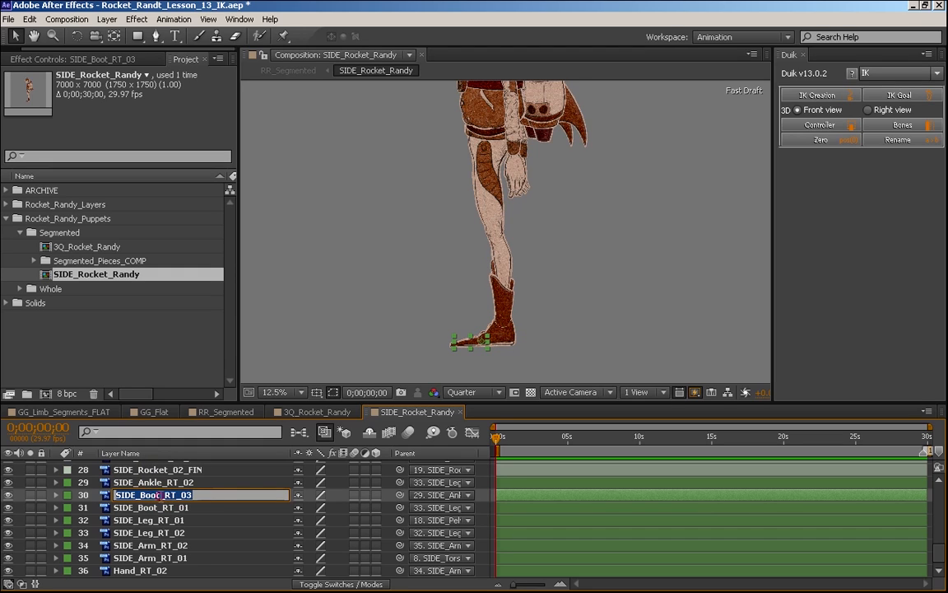
pyautogui.moveTo(159, 495); pyautogui.dragTo(138, 495)
pyautogui.write('Toe')
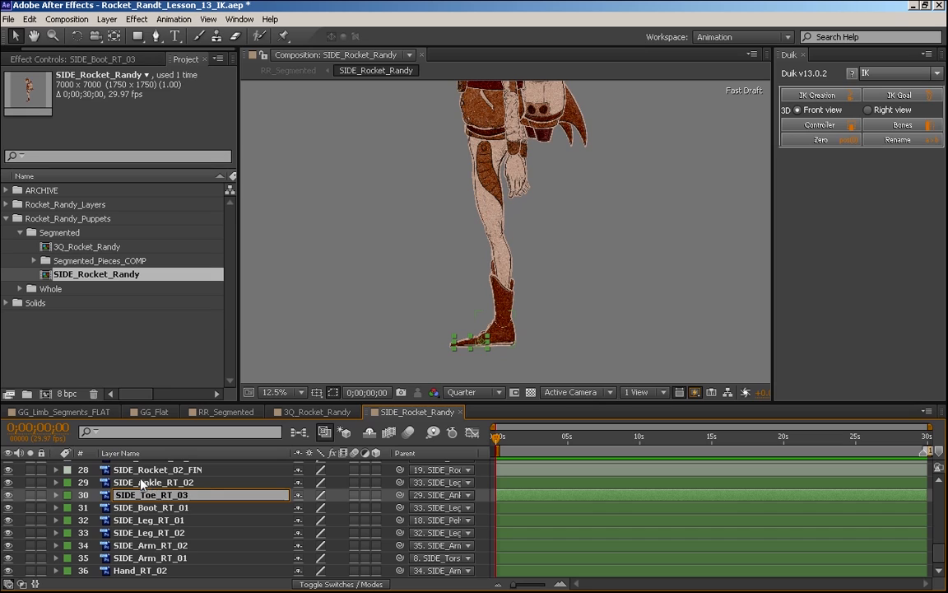
pyautogui.press('Return')
# - Renumber the right toe layer so that it is named SIDE_Toe_RT_01
pyautogui.scroll(1, 156, 514)
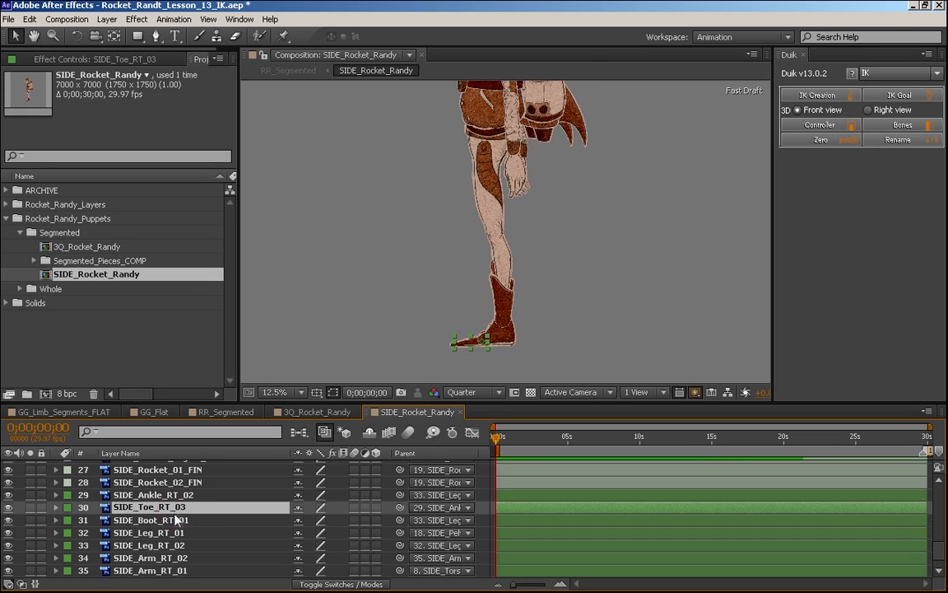
pyautogui.press('Return')
pyautogui.click(194, 509)
pyautogui.press('BackSpace')
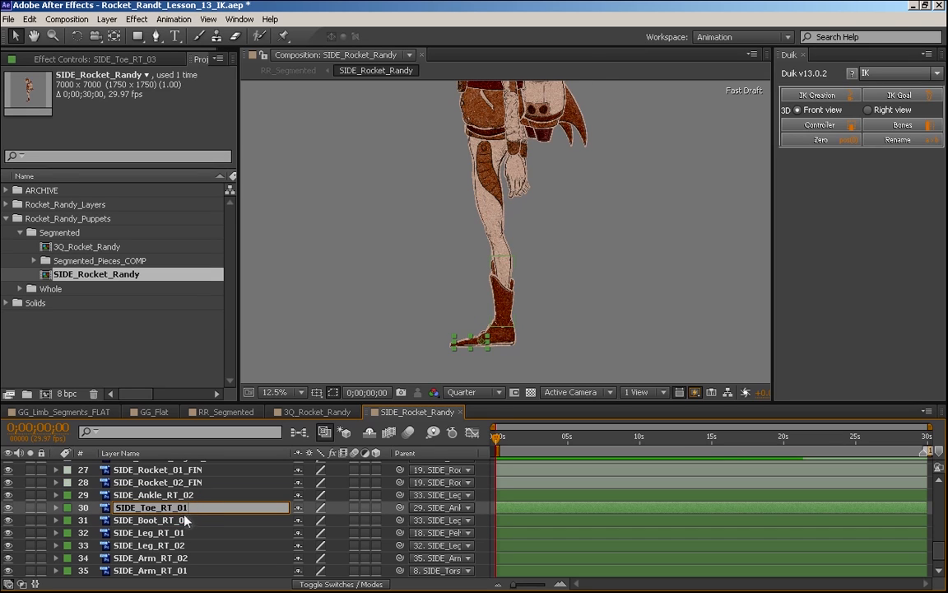
pyautogui.press('Return')
# - Renumber the right ankle layer so that it is named SIDE_Ankle_RT_01
pyautogui.click(172, 522)
pyautogui.click(187, 496)
pyautogui.press('Return')
pyautogui.click(195, 496)
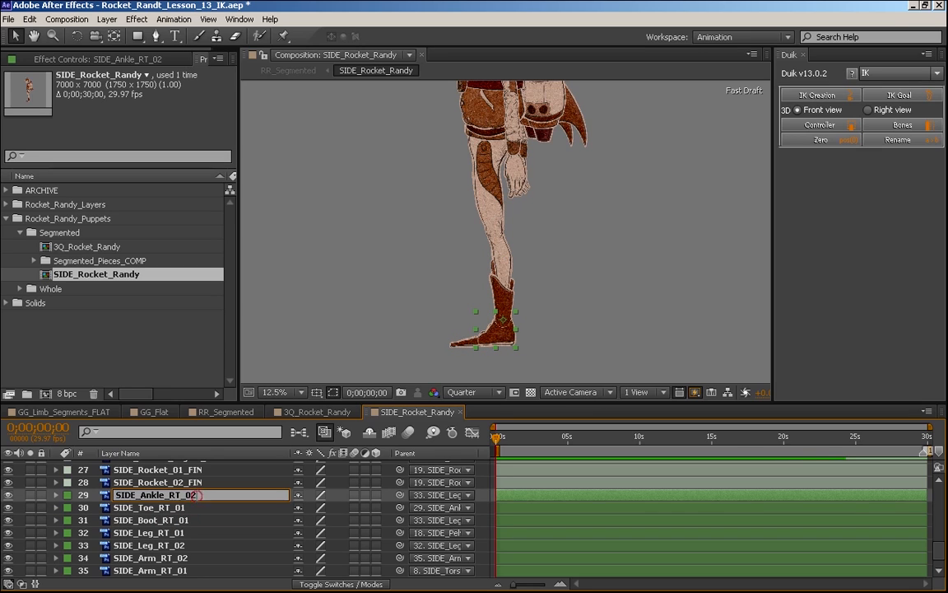
pyautogui.press('Return')
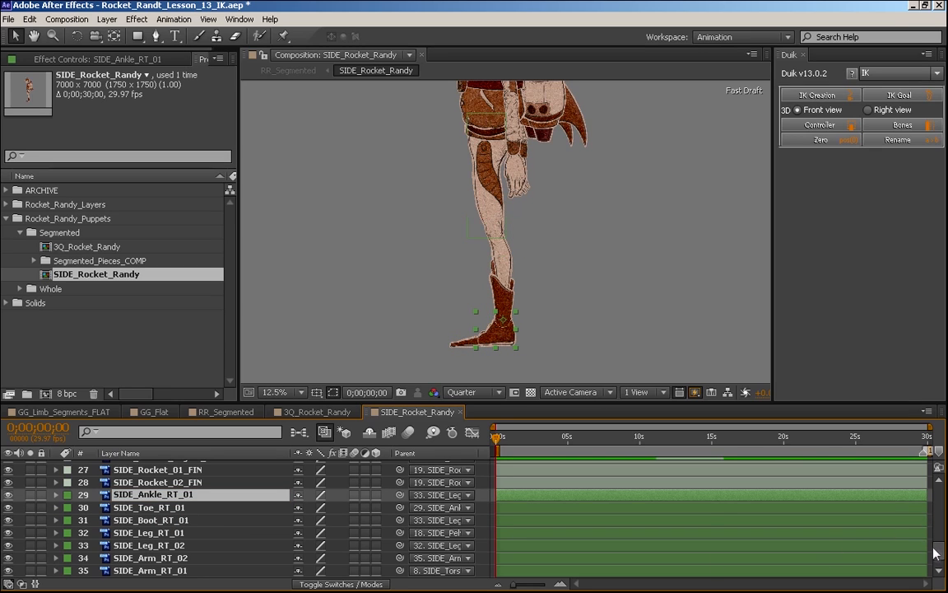
# - Rename the rocket fin layer SIDE_Rocket_01_FIN to SIDE_Rocket_FIN_01
pyautogui.click(169, 482)
pyautogui.click(171, 471)
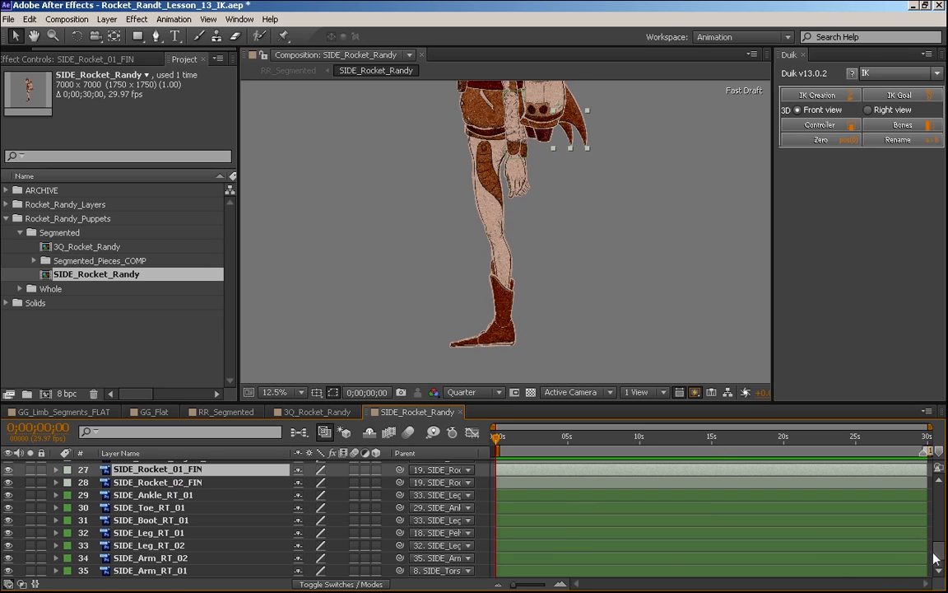
pyautogui.scroll(2, 182, 503)
pyautogui.press('Return')
pyautogui.press('BackSpace')
pyautogui.press('BackSpace')
pyautogui.press('BackSpace')
pyautogui.press('BackSpace')
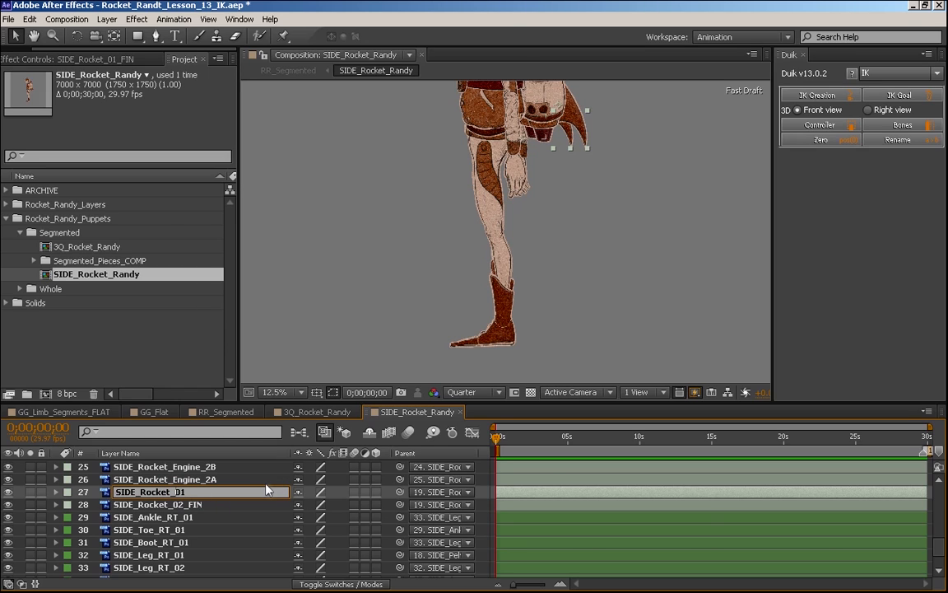
pyautogui.press('Left')
pyautogui.press('Left')
pyautogui.write('FIN_')
pyautogui.press('Return')
# - Rename the second rocket fin layer SIDE_Rocket_02_FIN to SIDE_Rocket_FIN_02
pyautogui.click(201, 505)
pyautogui.press('Return')
pyautogui.press('BackSpace')
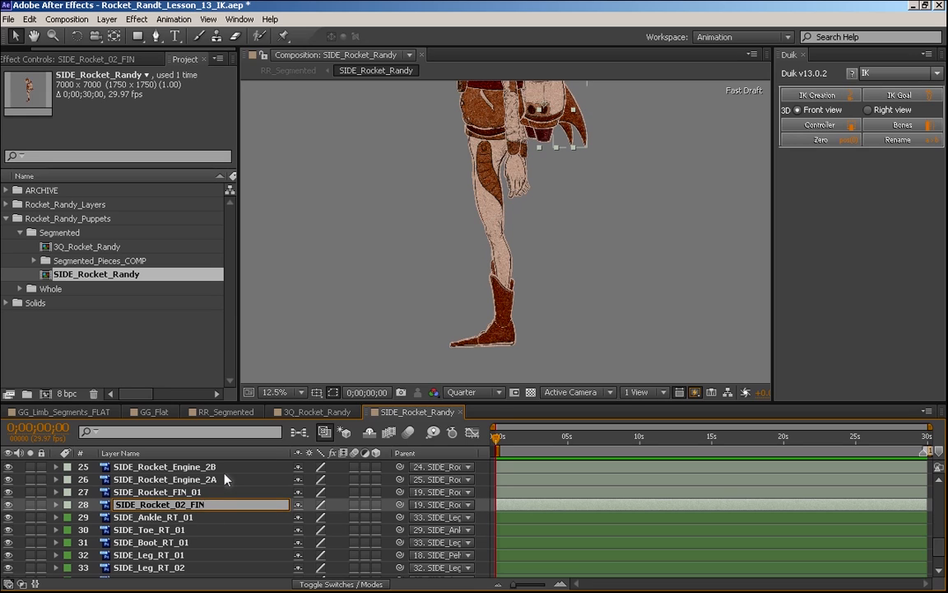
pyautogui.press('BackSpace')
pyautogui.press('BackSpace')
pyautogui.press('BackSpace')
pyautogui.write('FIN_')
pyautogui.press('Return')
pyautogui.click(188, 492)
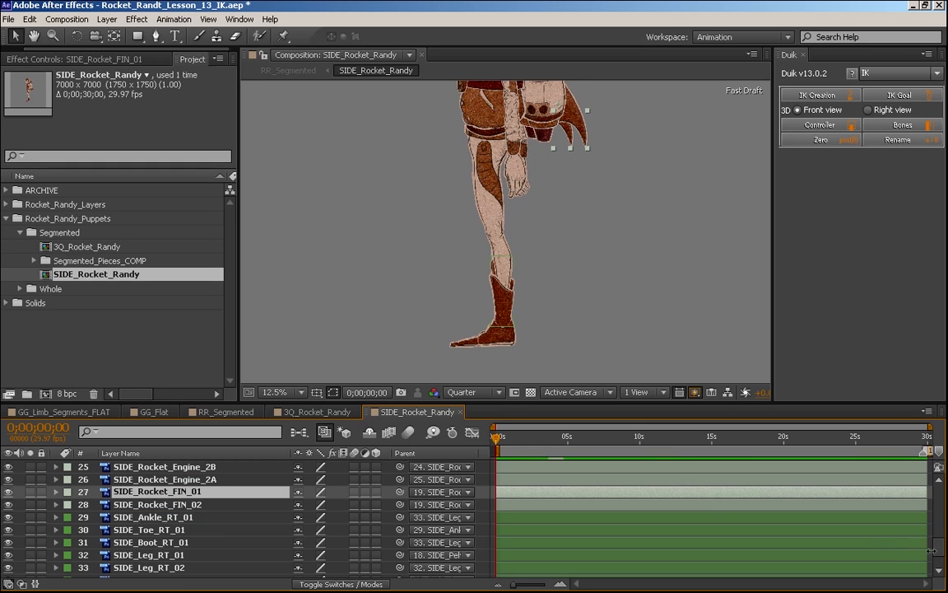
# - Renumber the left boot layer so that it is named SIDE_Boot_LFT_01
pyautogui.moveTo(936, 554); pyautogui.dragTo(940, 524)
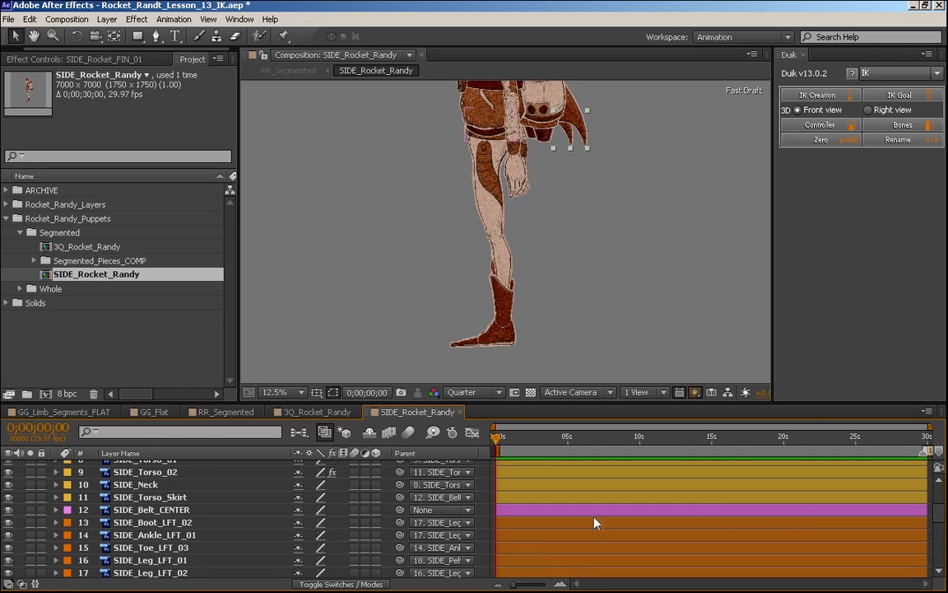
pyautogui.click(171, 522)
pyautogui.press('Return')
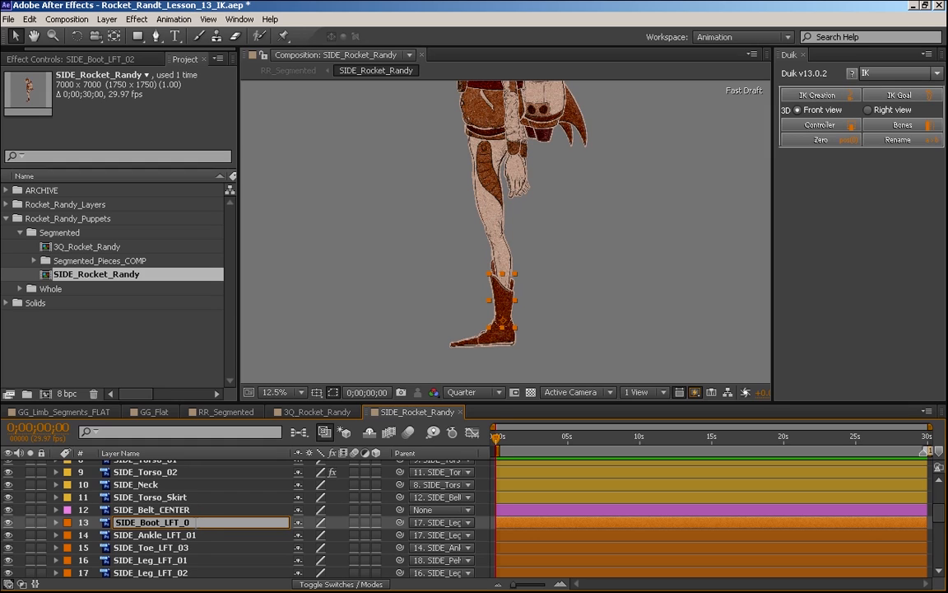
pyautogui.write('1')
pyautogui.press('Return')
# - Renumber the left toe layer as SIDE_Toe_LFT_01 and save the project
pyautogui.click(183, 548)
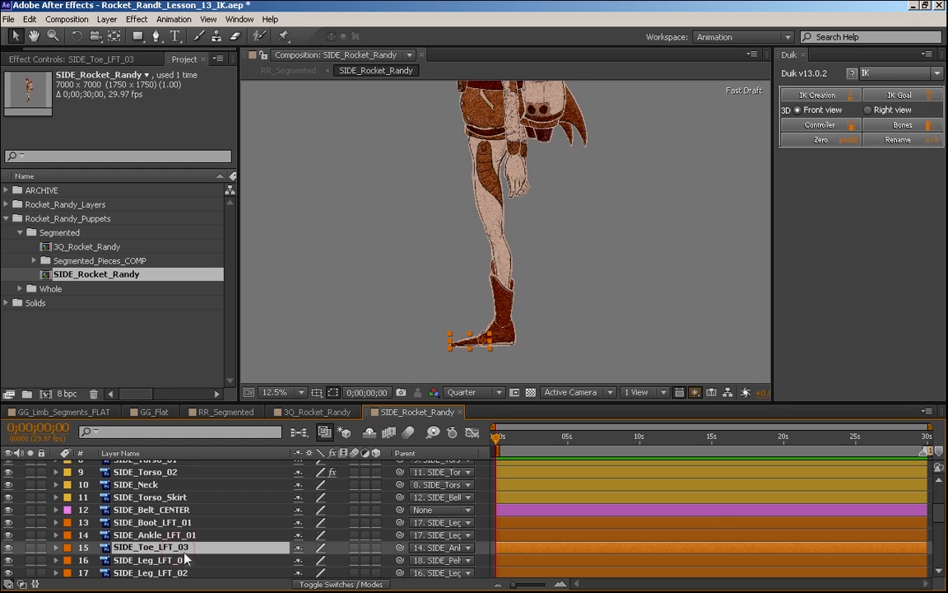
pyautogui.press('Return')
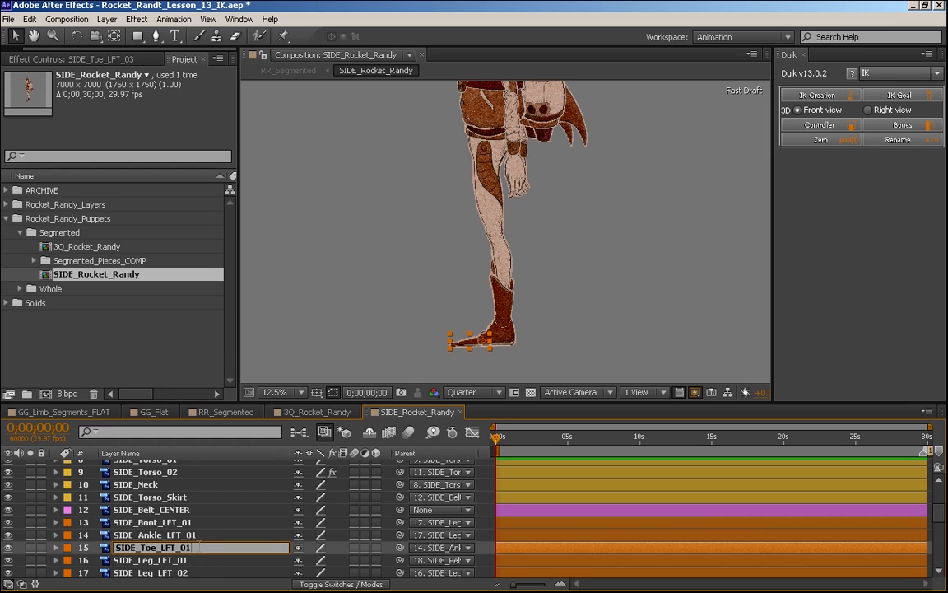
pyautogui.press('Return')
pyautogui.click(507, 343)
pyautogui.hotkey('ctrl', 's')
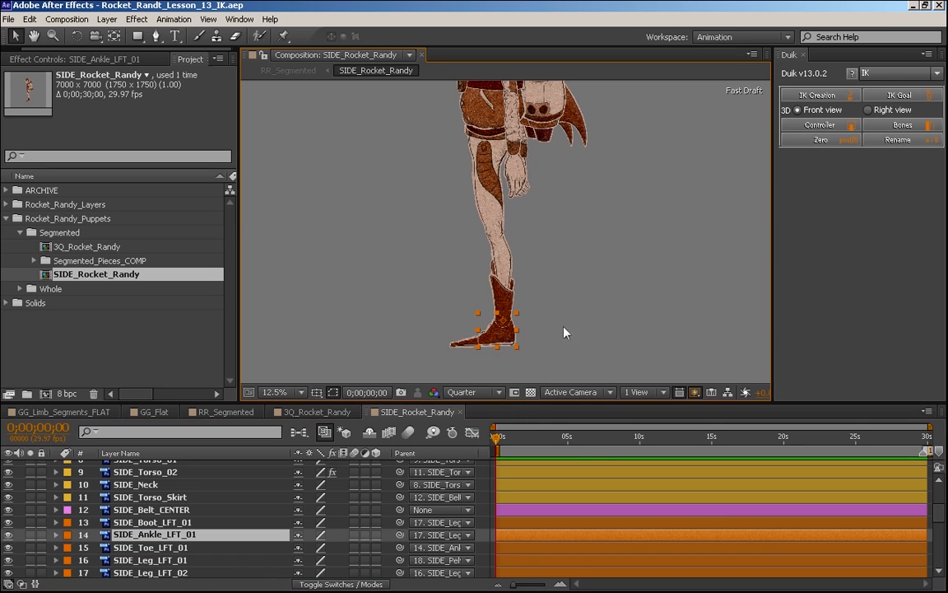
pyautogui.press('space')
pyautogui.moveTo(552, 271); pyautogui.dragTo(495, 286)
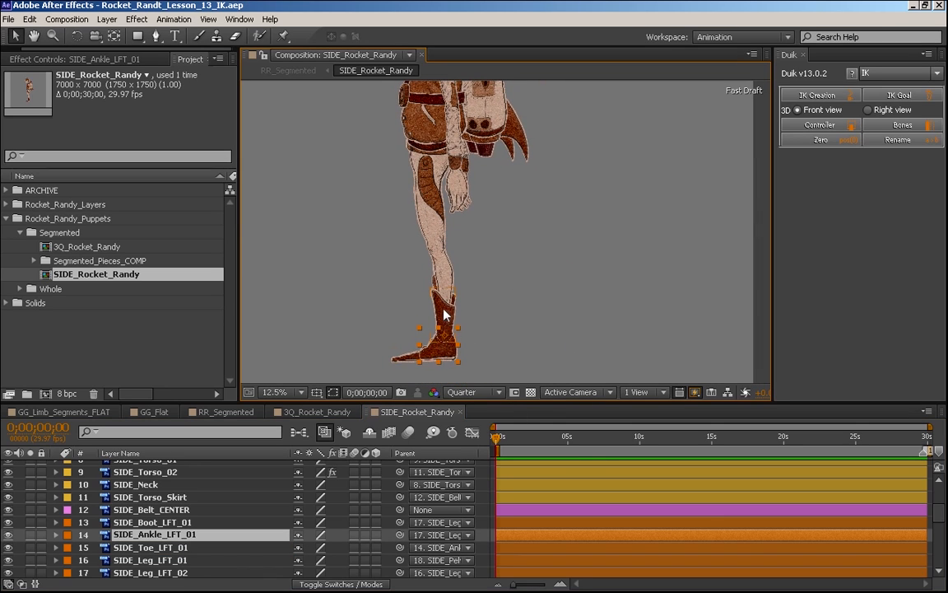
pyautogui.press('space')
pyautogui.moveTo(449, 208); pyautogui.dragTo(450, 354)
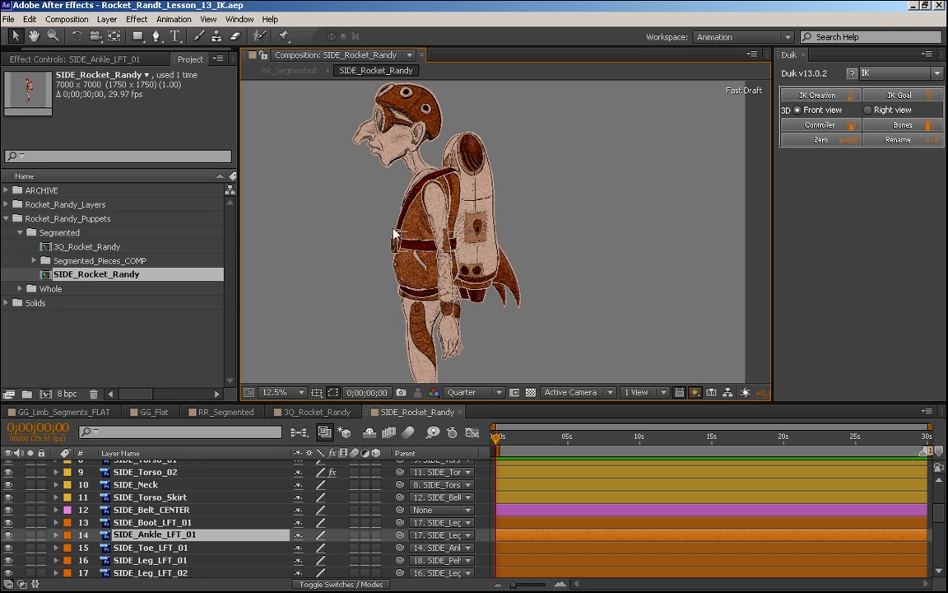
pyautogui.press('space')
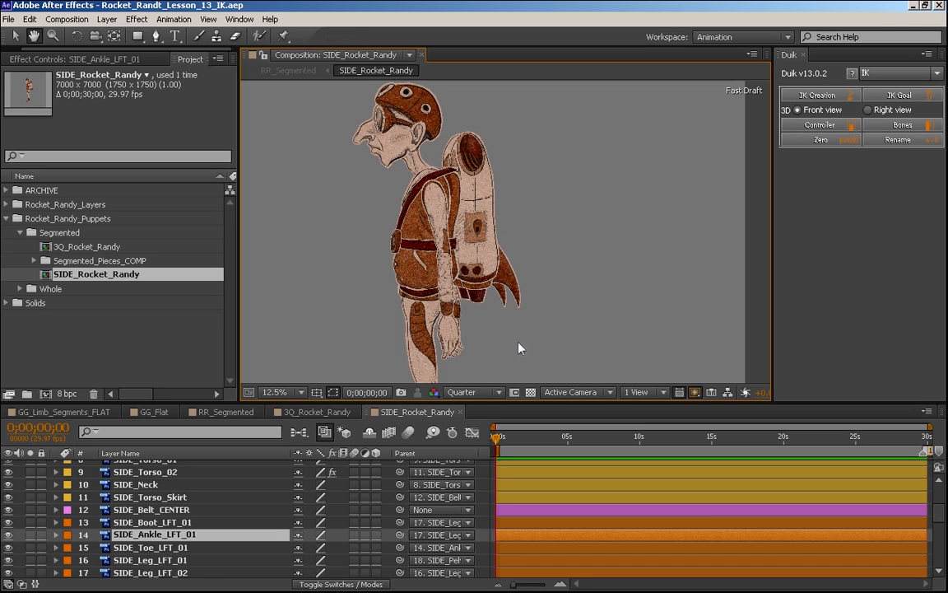
pyautogui.moveTo(519, 347); pyautogui.dragTo(478, 364)
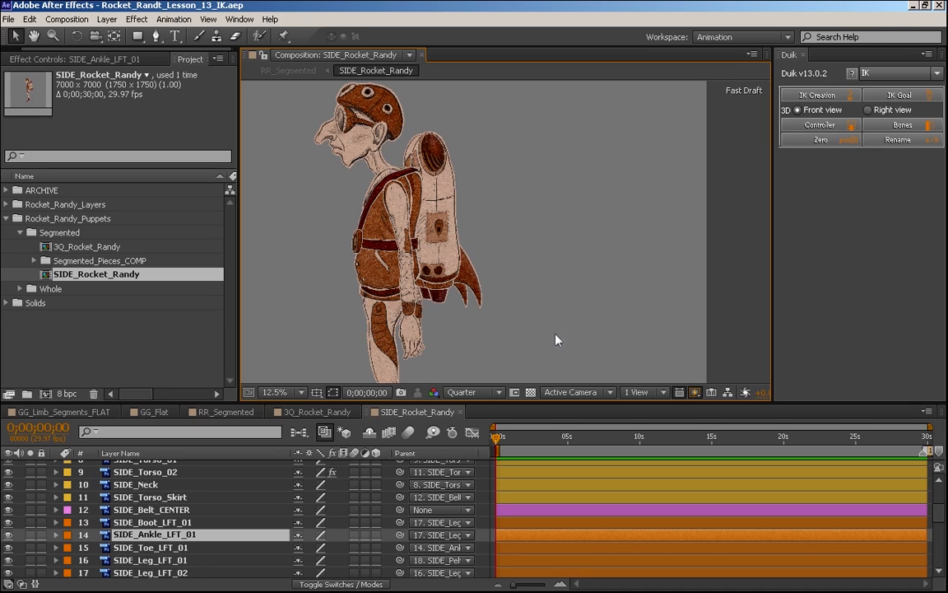
pyautogui.moveTo(506, 320); pyautogui.dragTo(522, 177)
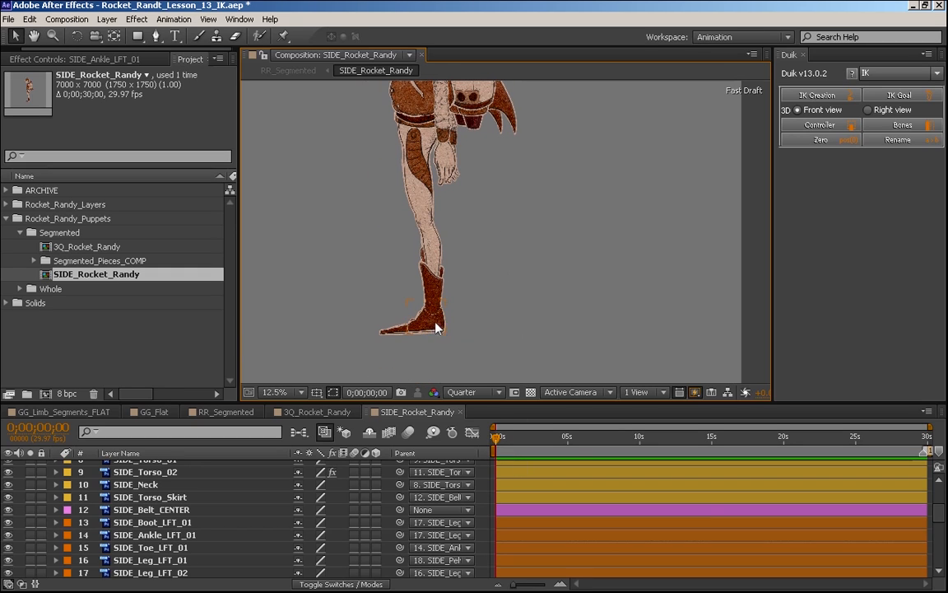
# - Create a Duik controller for the left ankle layer SIDE_Ankle_LFT_01 and set the controller's scale to 200%
pyautogui.click(819, 140)
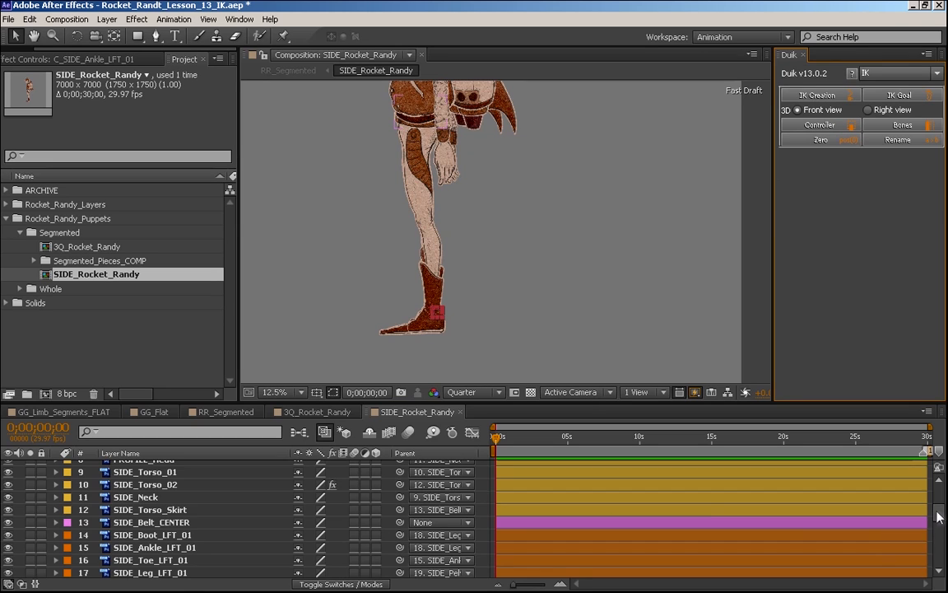
pyautogui.scroll(4, 844, 467)
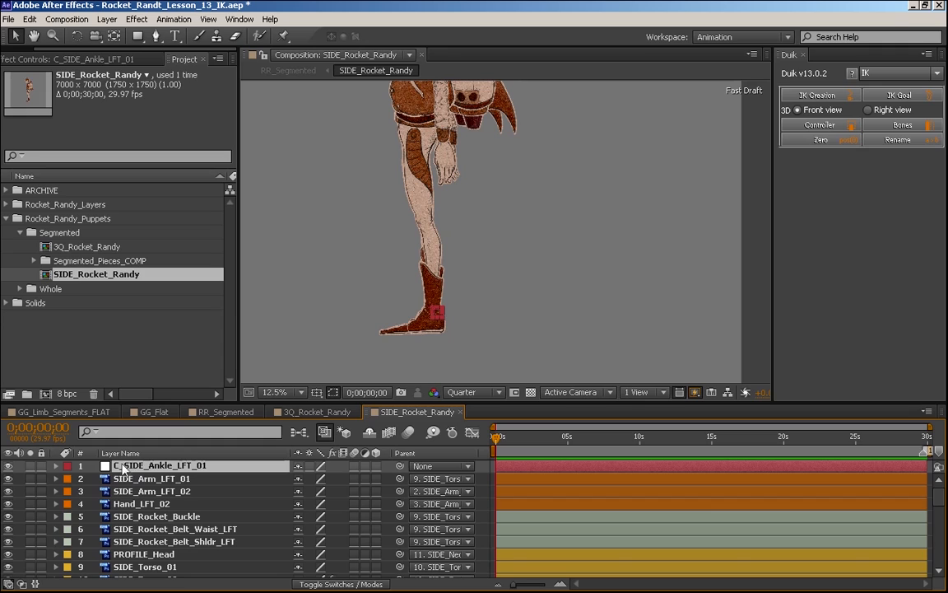
pyautogui.press('s')
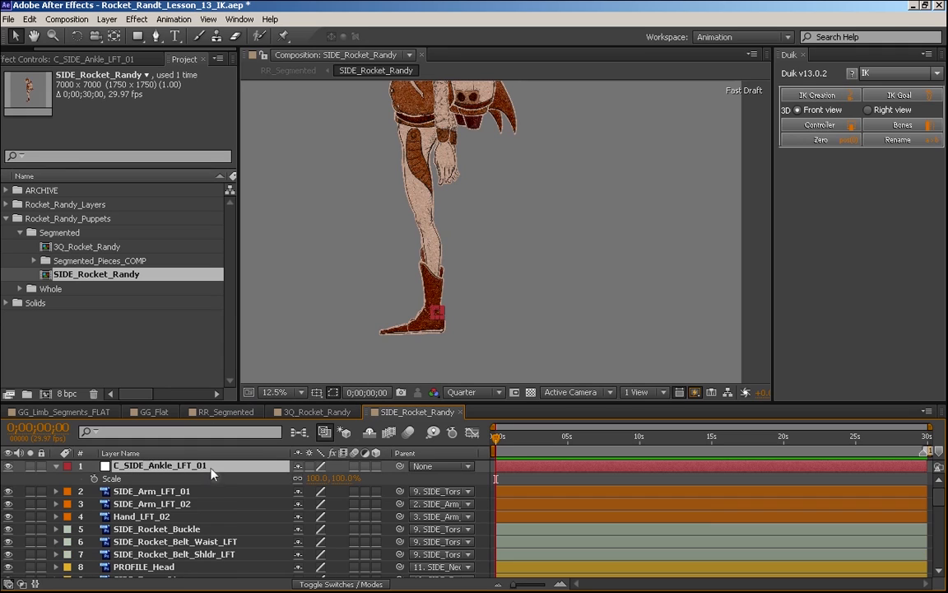
pyautogui.click(317, 478)
pyautogui.write('200')
pyautogui.press('Return')
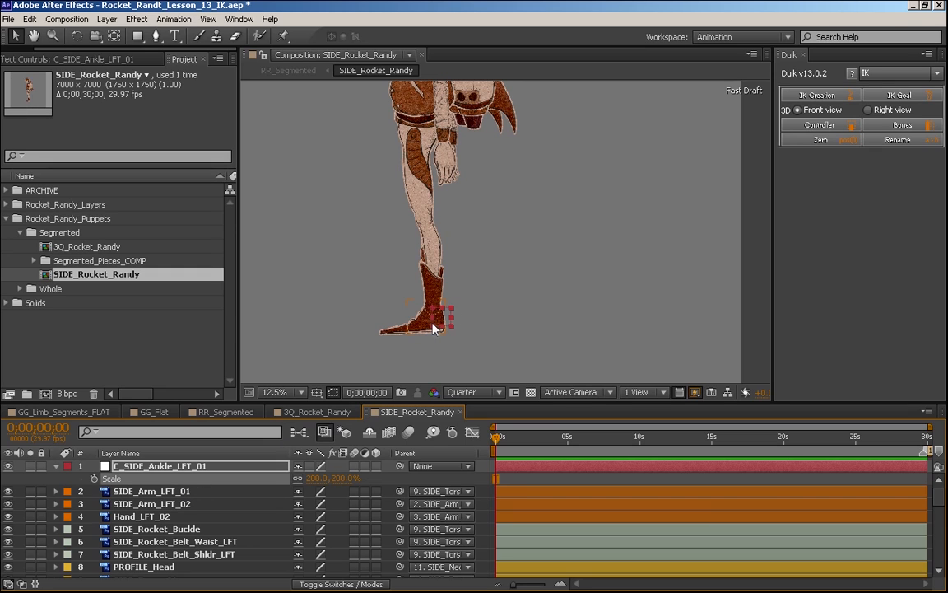
# - Create a Duik controller for the right ankle layer SIDE_Ankle_RT_01 and set the controller's scale to 200%
pyautogui.moveTo(937, 497); pyautogui.dragTo(939, 550)
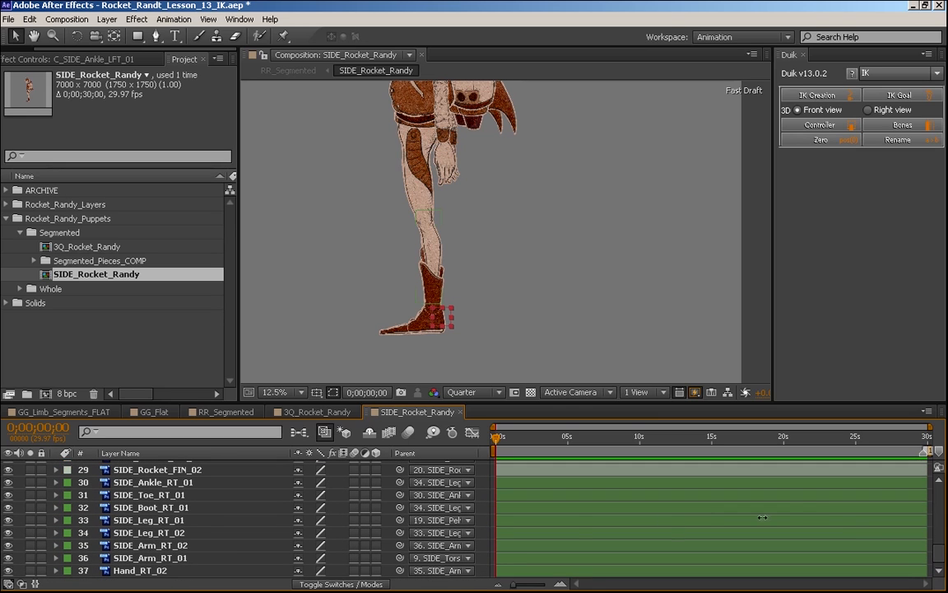
pyautogui.click(161, 483)
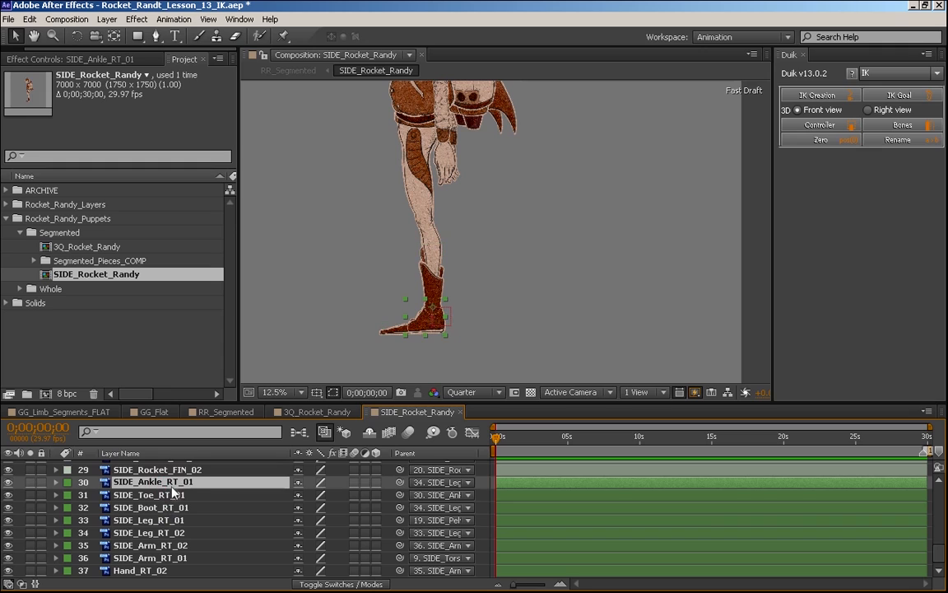
pyautogui.click(819, 124)
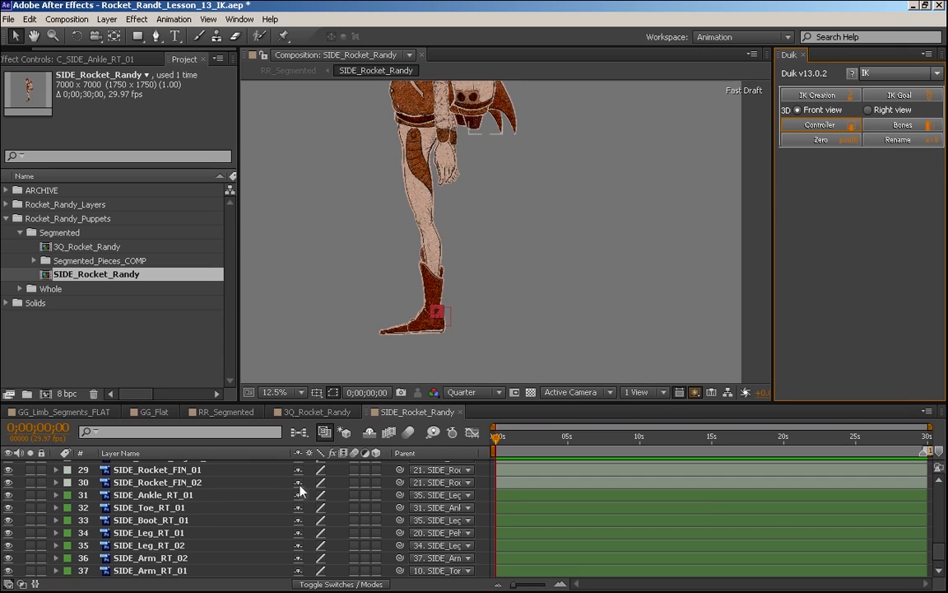
pyautogui.scroll(2, 943, 554)
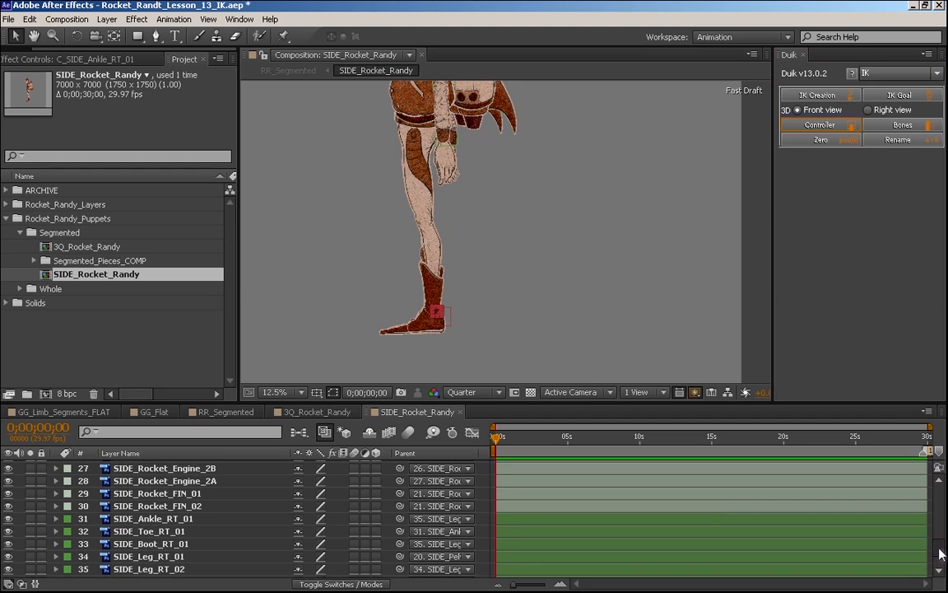
pyautogui.scroll(10, 943, 554)
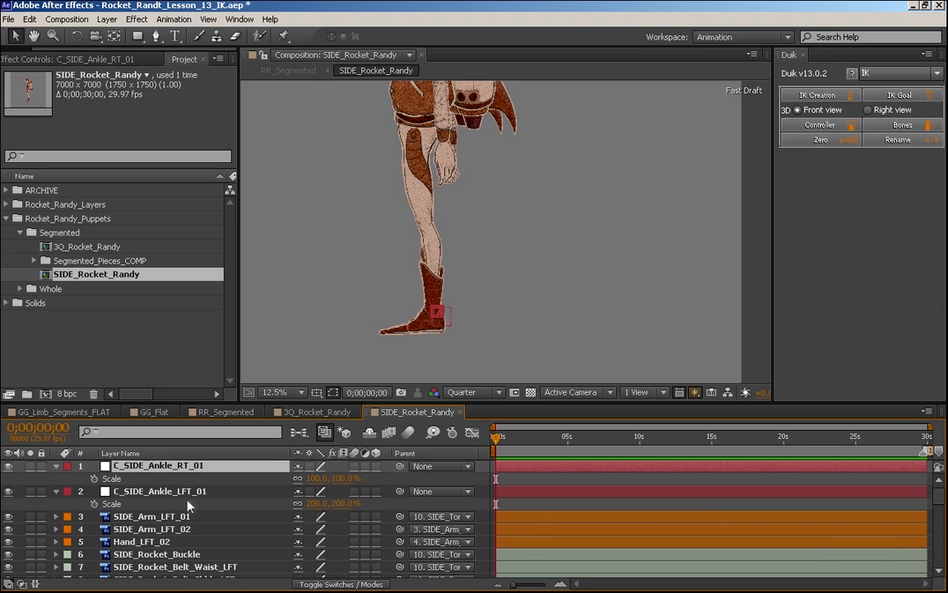
pyautogui.write('200')
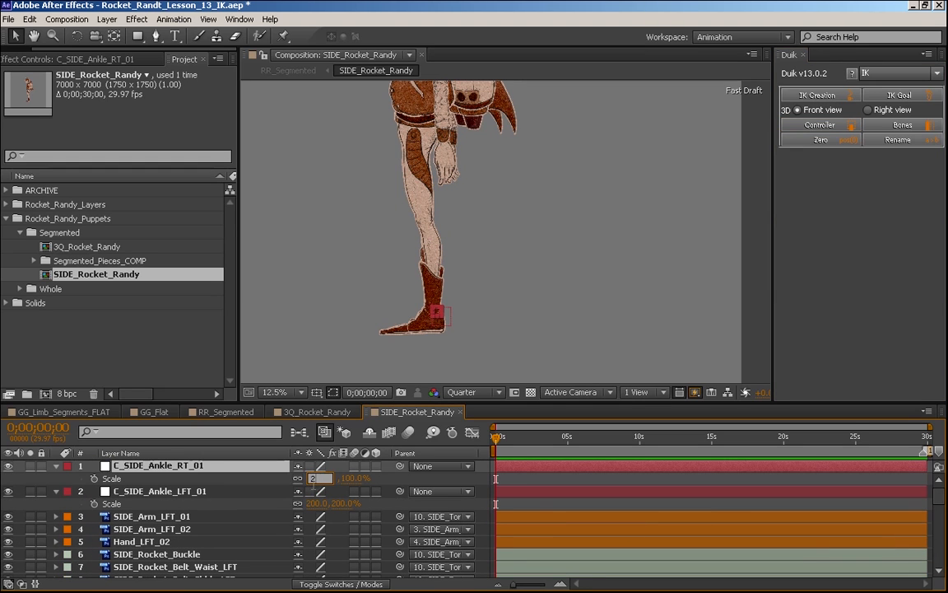
pyautogui.press('Return')
# - Give the right ankle controller a Blue label and move it below the left ankle controller in the layer stack
pyautogui.click(68, 466)
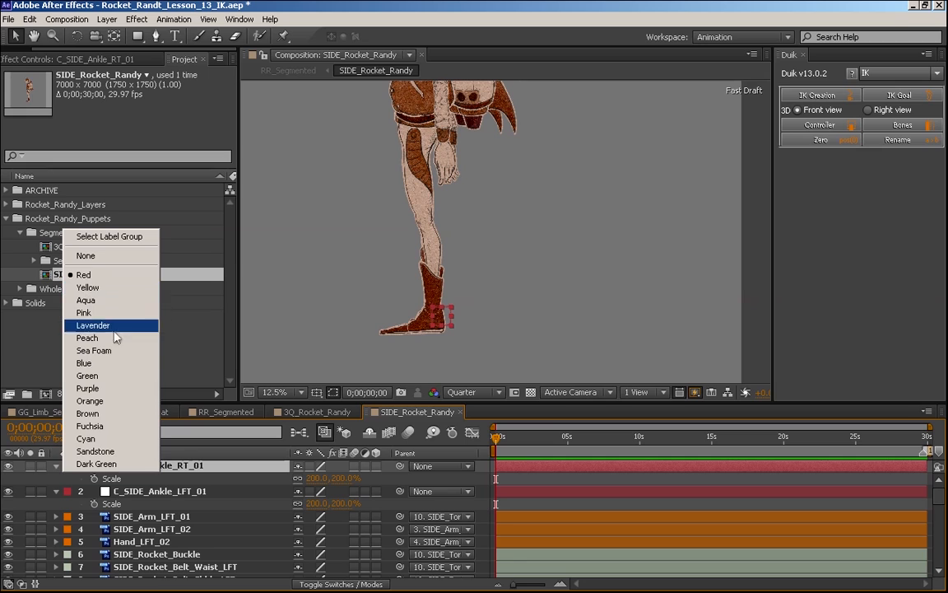
pyautogui.click(116, 363)
pyautogui.moveTo(163, 469); pyautogui.dragTo(151, 515)
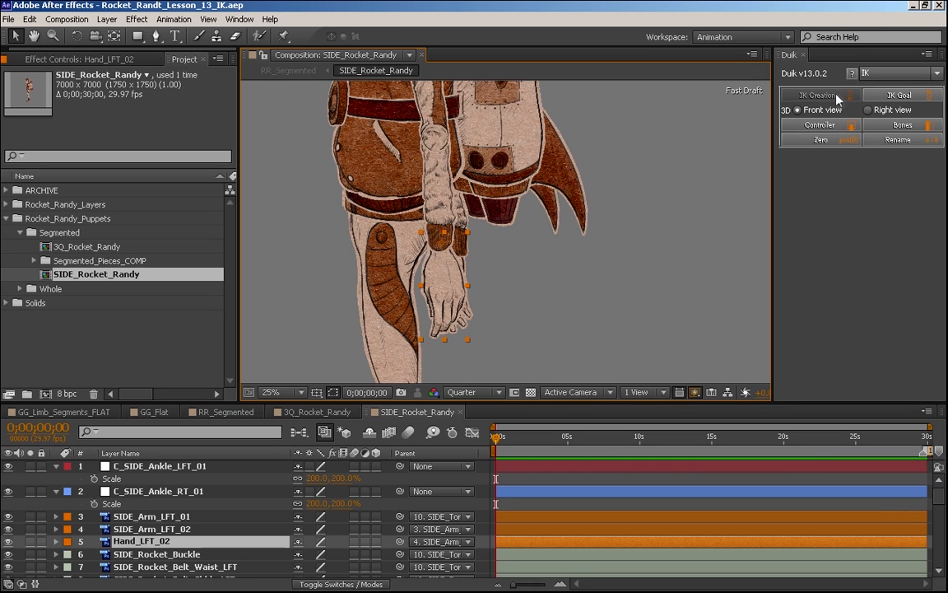
# - Create a Duik controller for each of the hand layers, Hand_LFT_02 and Hand_RT_02
pyautogui.click(832, 125)
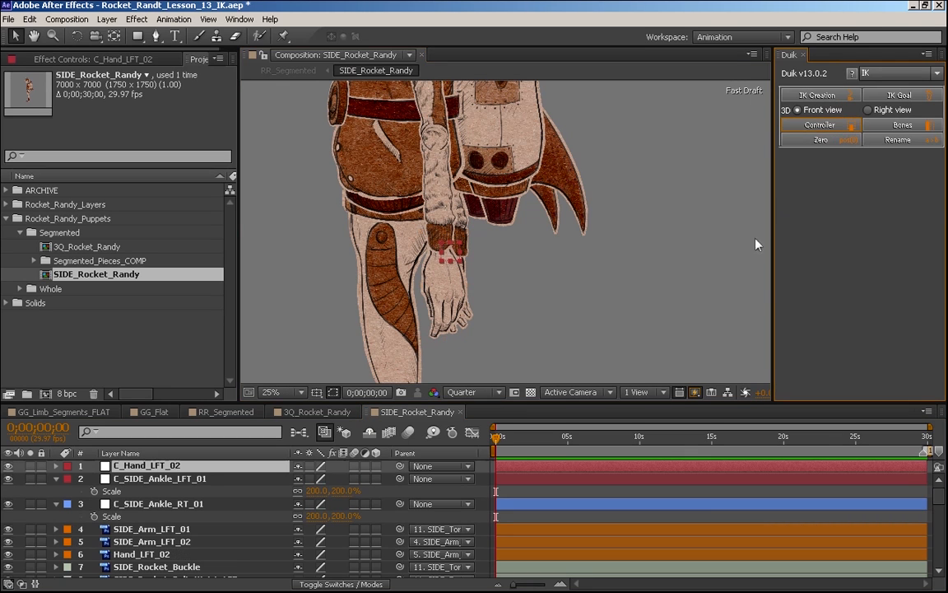
pyautogui.click(472, 322)
pyautogui.click(820, 126)
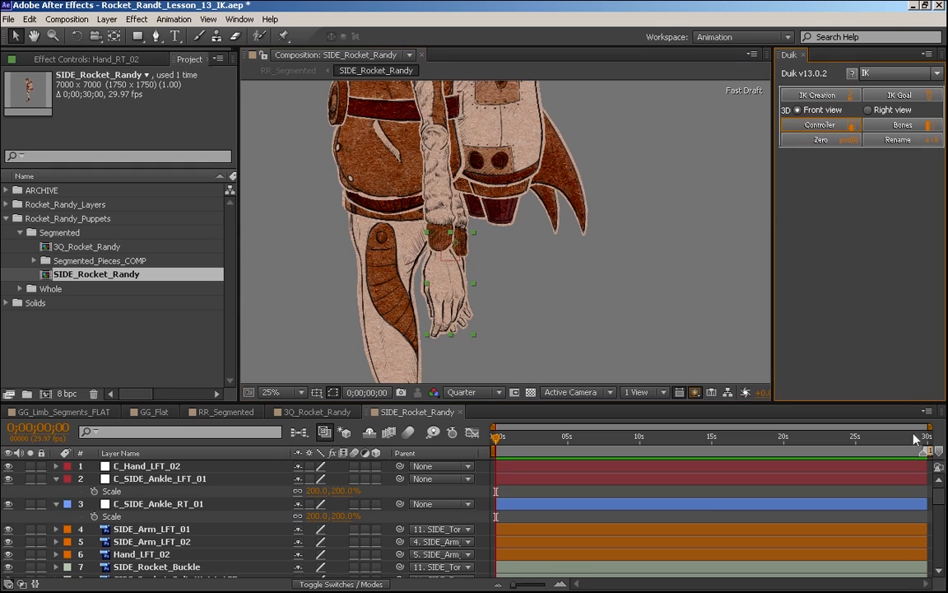
pyautogui.click(150, 482)
pyautogui.scroll(-5, 830, 542)
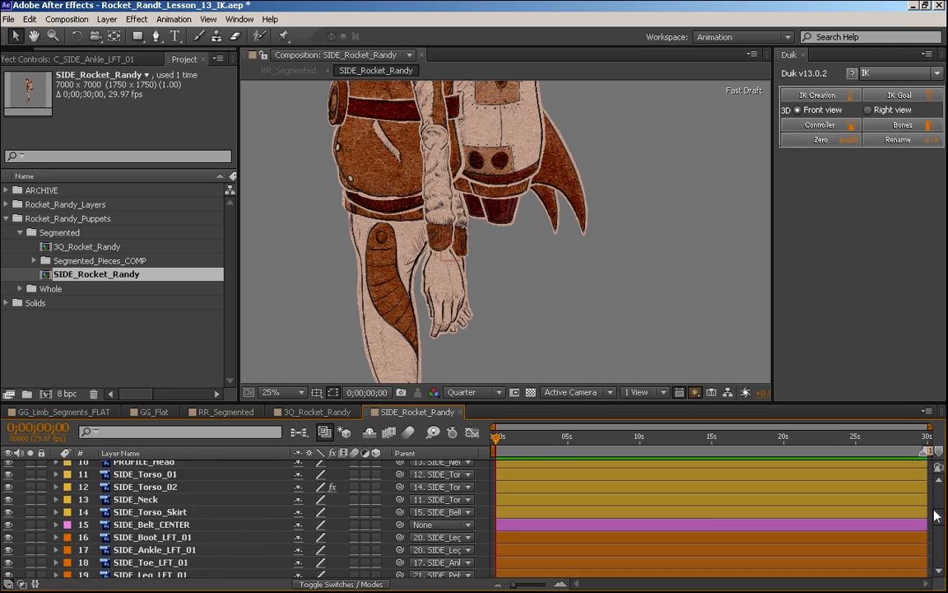
pyautogui.scroll(5, 830, 542)
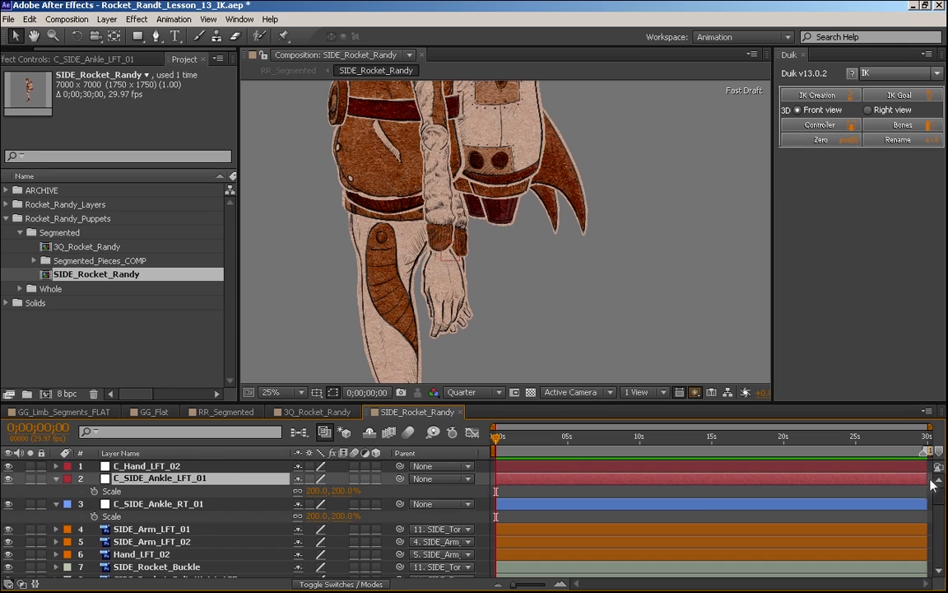
pyautogui.click(475, 322)
pyautogui.click(820, 125)
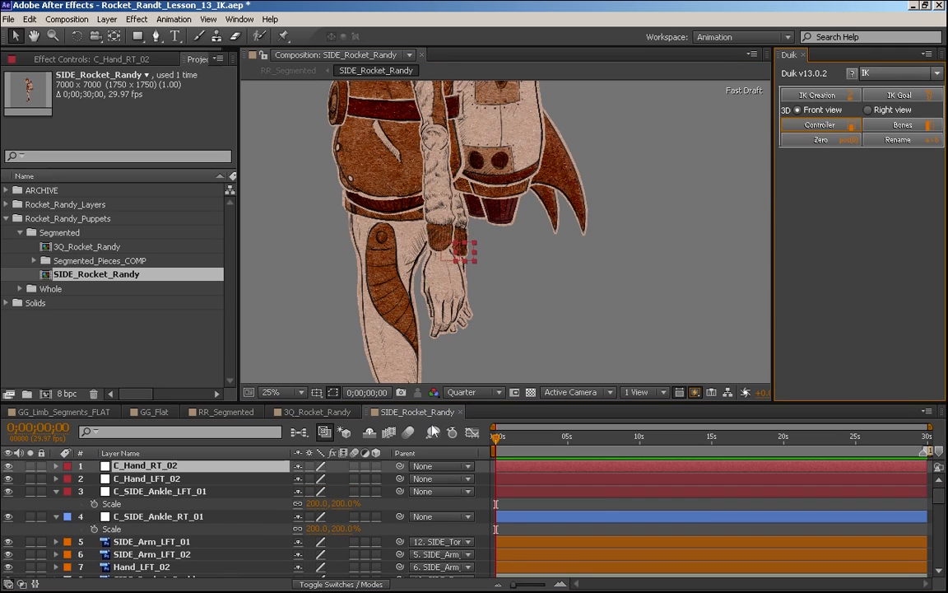
# - Give the right hand controller a Blue label and move it below the left hand controller in the layer stack
pyautogui.click(157, 479)
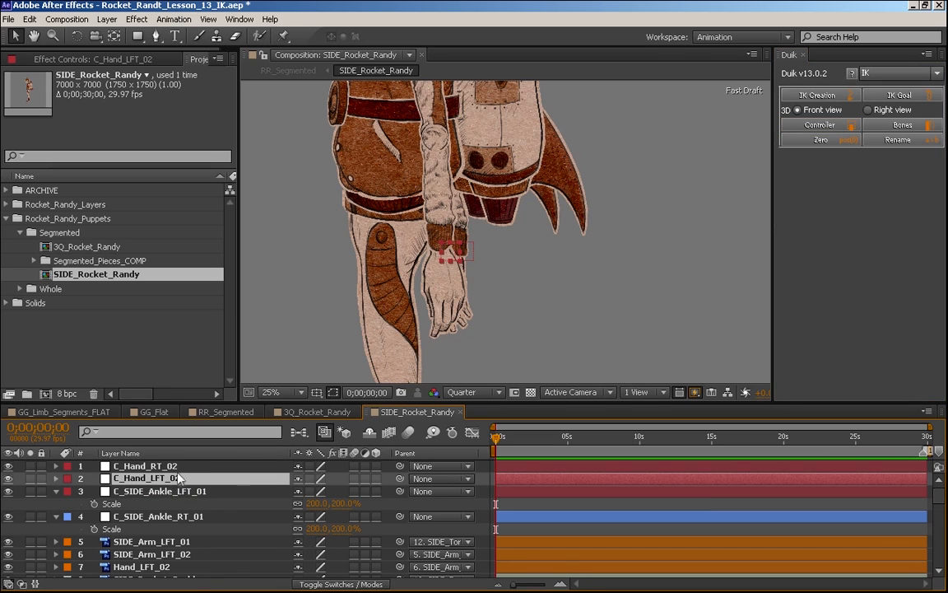
pyautogui.click(123, 466)
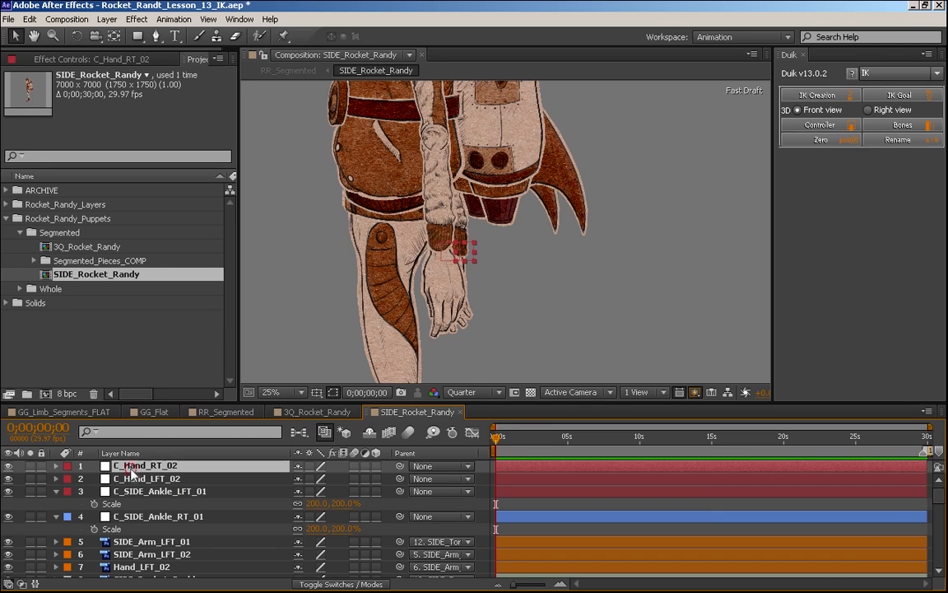
pyautogui.click(67, 466)
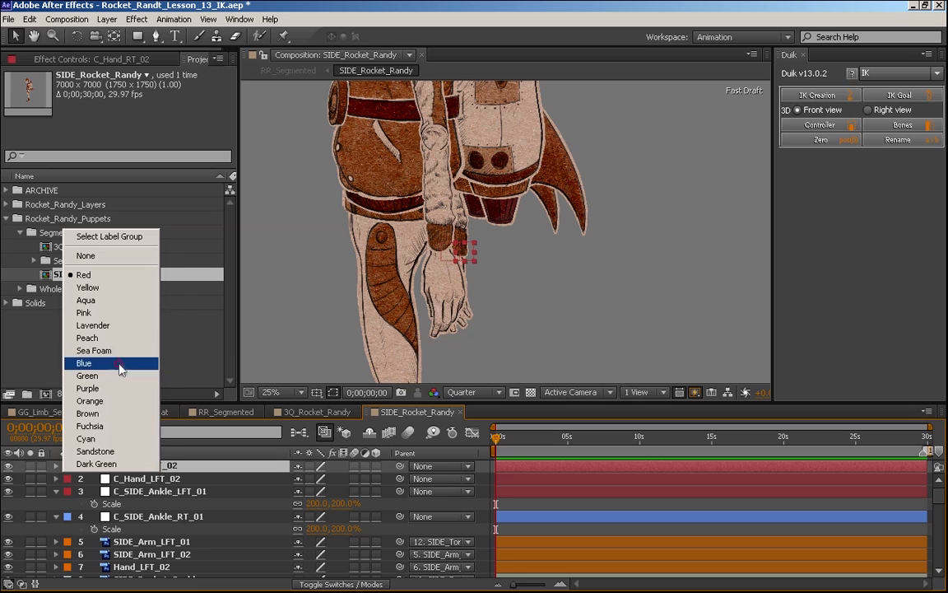
pyautogui.click(148, 364)
pyautogui.moveTo(160, 487); pyautogui.dragTo(167, 491)
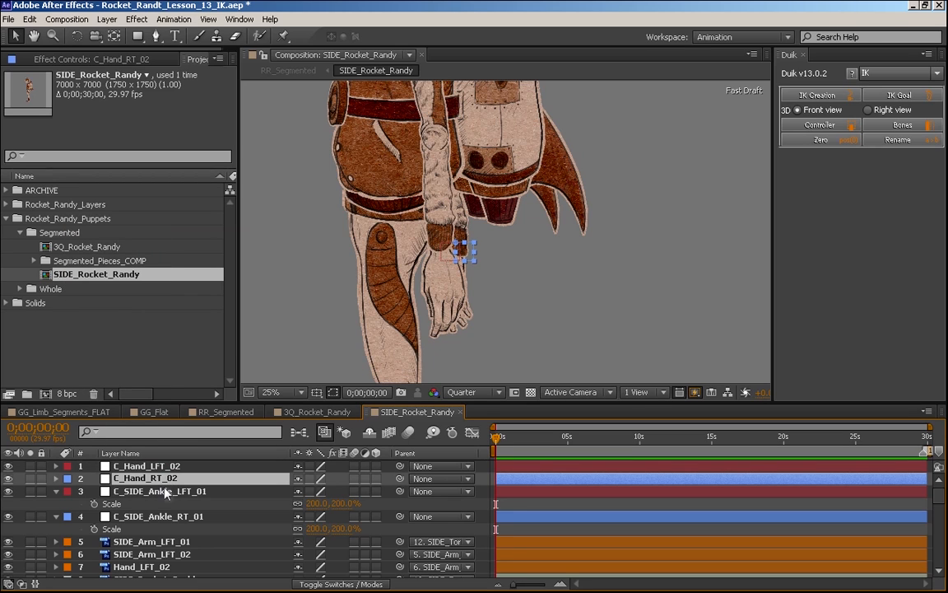
# - Examine the puppet's torso, waist and upper leg pieces to see which body parts still need controllers
pyautogui.click(533, 320)
pyautogui.press('h')
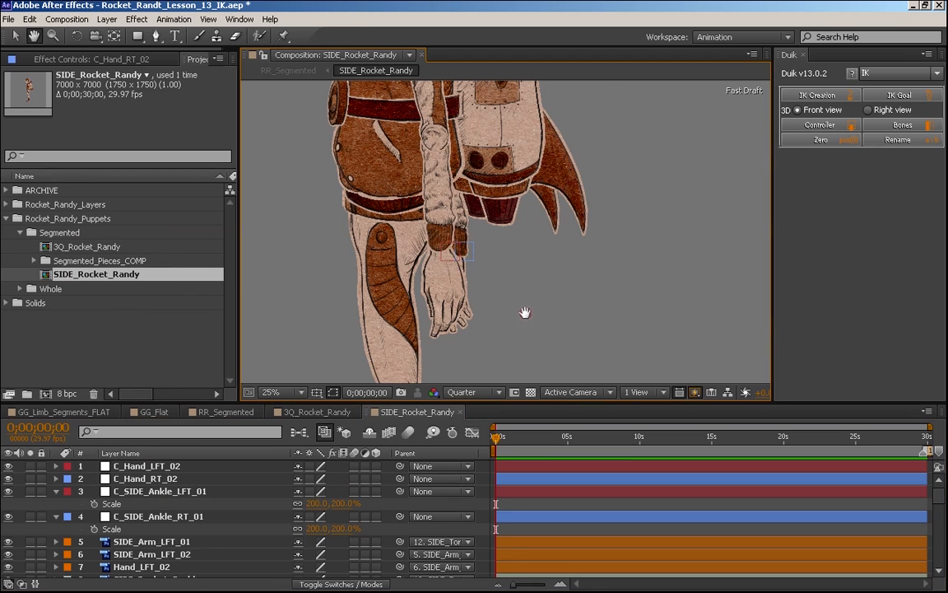
pyautogui.moveTo(525, 311); pyautogui.dragTo(557, 151)
pyautogui.moveTo(557, 272); pyautogui.dragTo(509, 429)
pyautogui.moveTo(395, 234); pyautogui.dragTo(400, 342)
pyautogui.press('v')
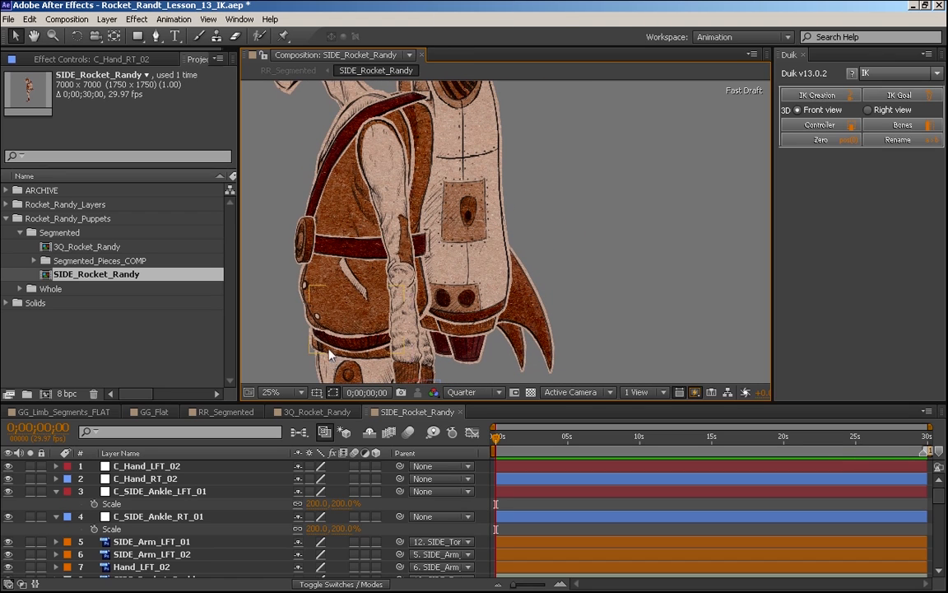
pyautogui.press('h')
pyautogui.moveTo(556, 267); pyautogui.dragTo(581, 266)
pyautogui.moveTo(581, 265); pyautogui.dragTo(589, 165)
pyautogui.press('v')
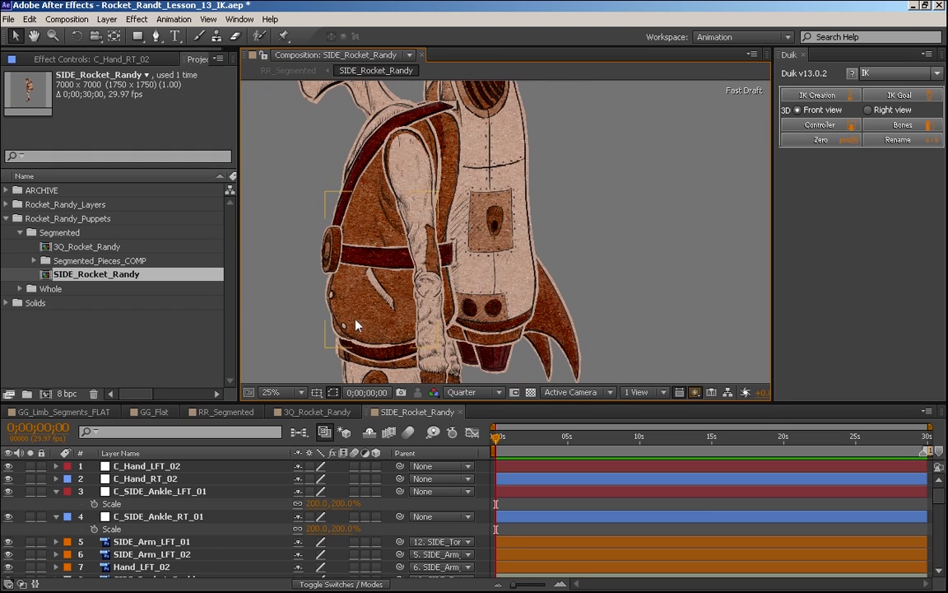
pyautogui.click(368, 318)
pyautogui.press('h')
pyautogui.moveTo(603, 263); pyautogui.dragTo(615, 150)
pyautogui.press('v')
pyautogui.click(597, 285)
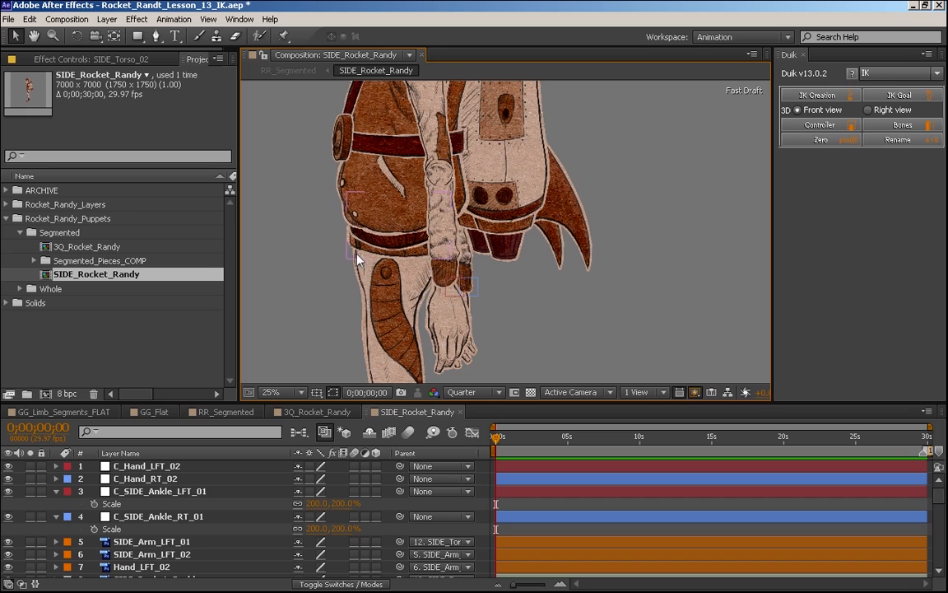
pyautogui.click(406, 279)
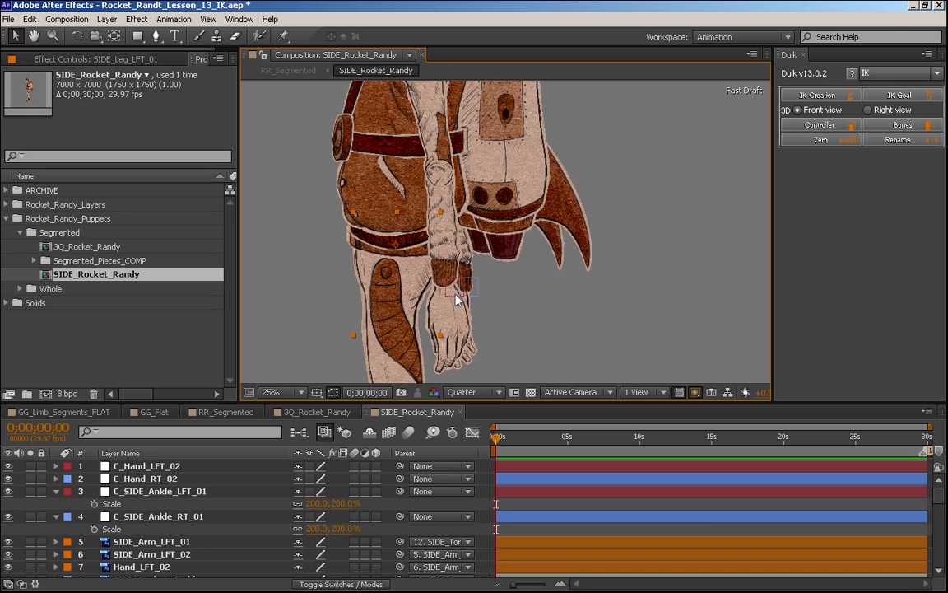
# - Create a Duik controller for each of the torso layers, SIDE_Torso_01 and SIDE_Torso_02
pyautogui.click(162, 545)
pyautogui.click(930, 493)
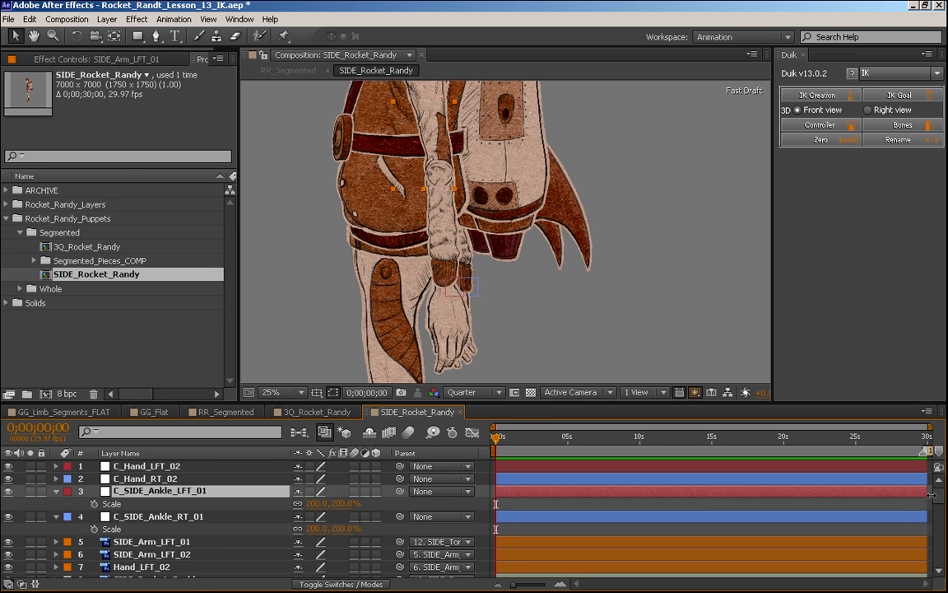
pyautogui.moveTo(937, 499); pyautogui.dragTo(936, 513)
pyautogui.click(177, 515)
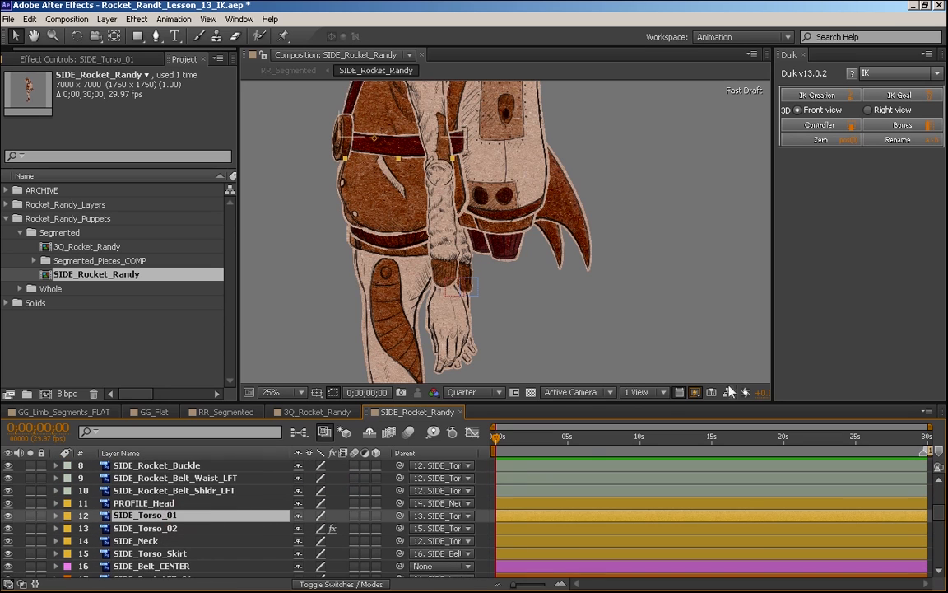
pyautogui.click(824, 125)
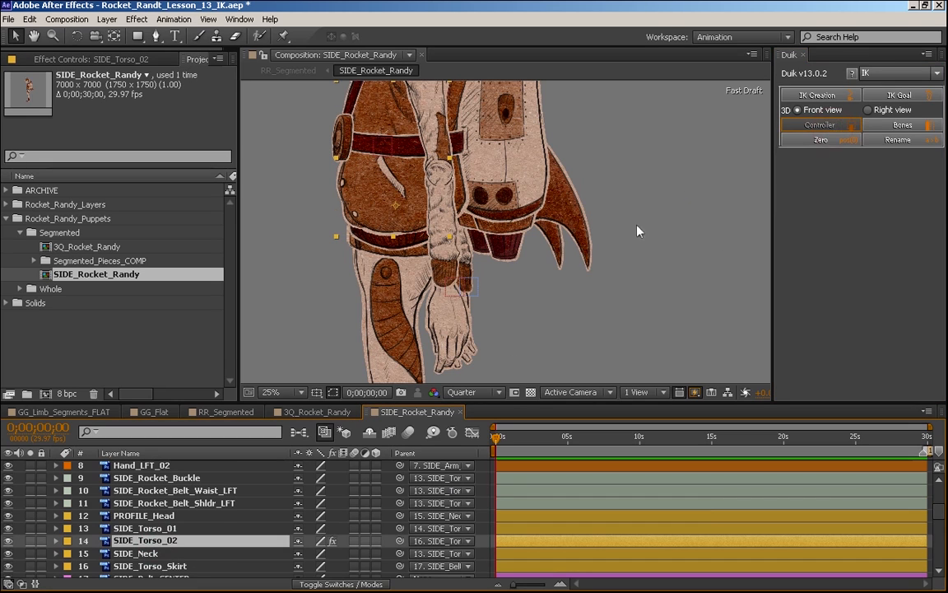
# - Create Duik controllers for the SIDE_Neck and SIDE_Torso_Skirt layers
pyautogui.click(238, 563)
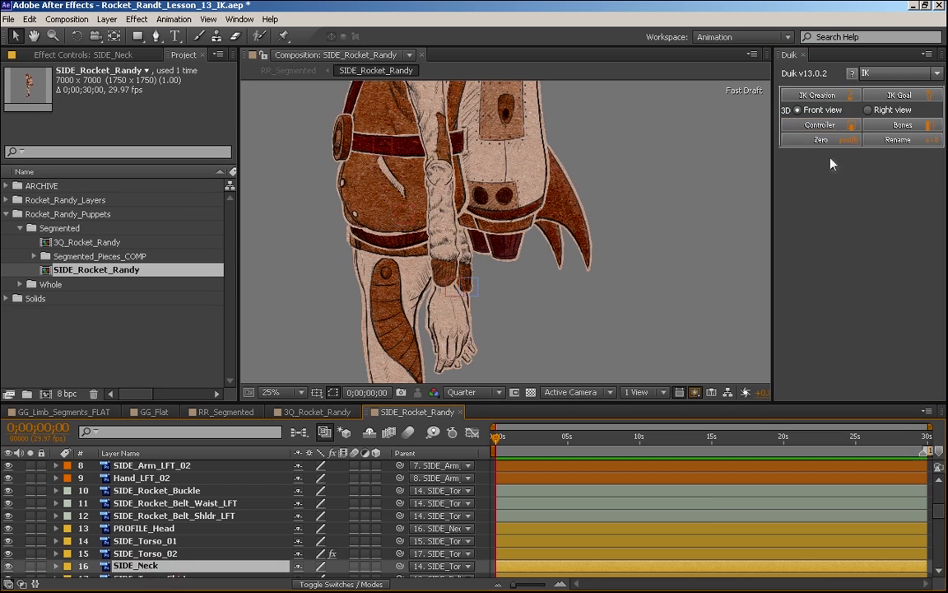
pyautogui.click(820, 124)
pyautogui.moveTo(938, 510); pyautogui.dragTo(943, 527)
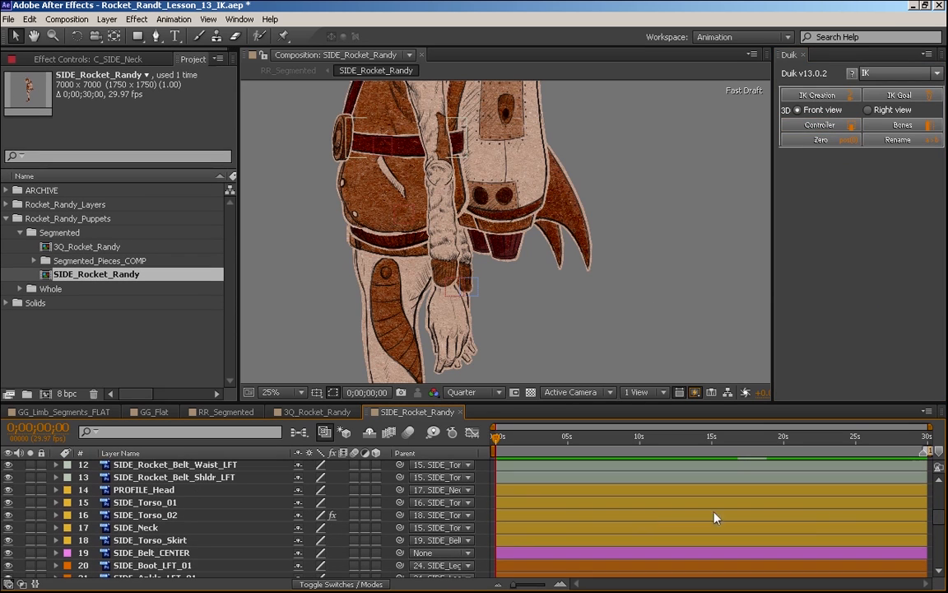
pyautogui.click(148, 539)
pyautogui.click(821, 124)
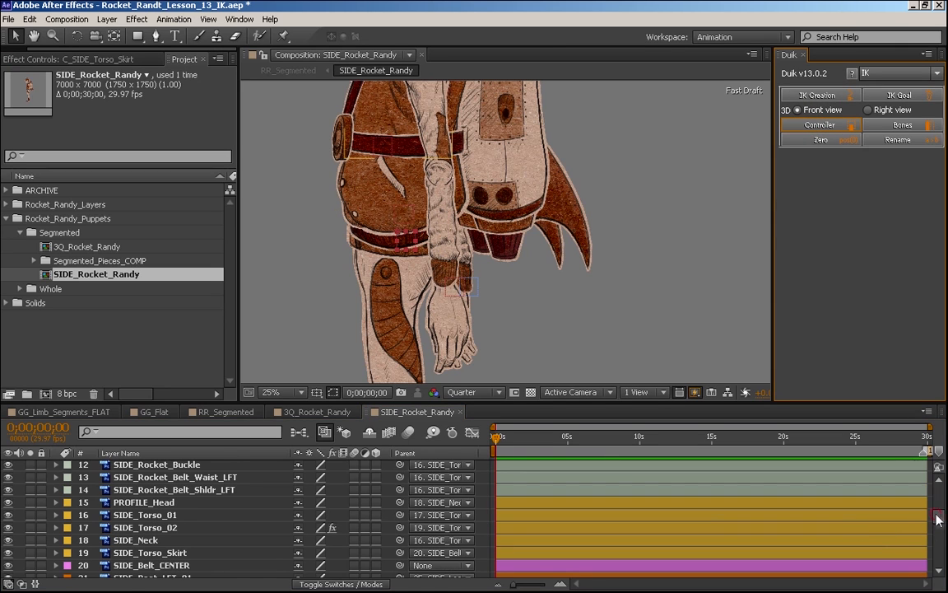
# - Create a Duik controller for the SIDE_Belt_CENTER layer
pyautogui.moveTo(938, 519); pyautogui.dragTo(938, 528)
pyautogui.click(171, 510)
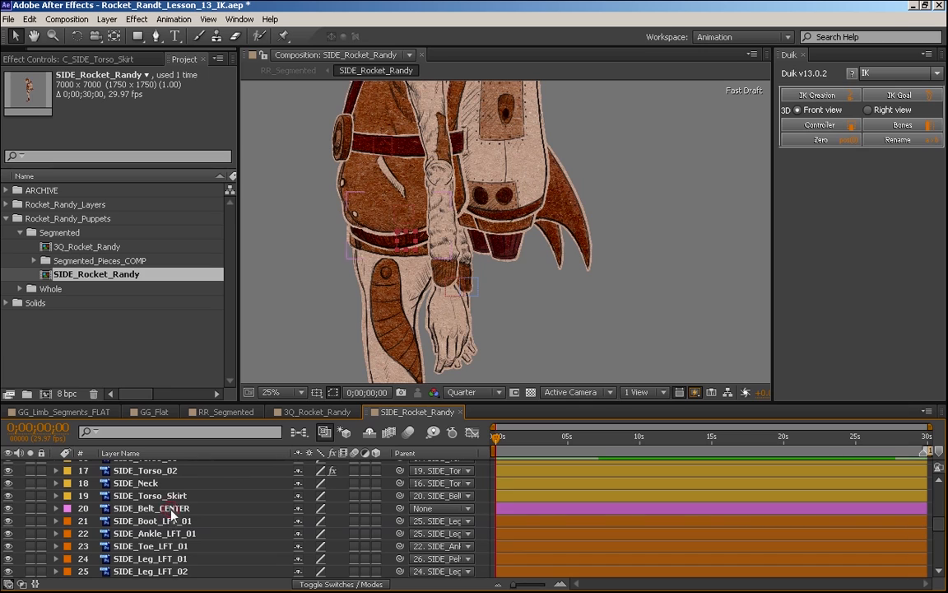
pyautogui.click(820, 125)
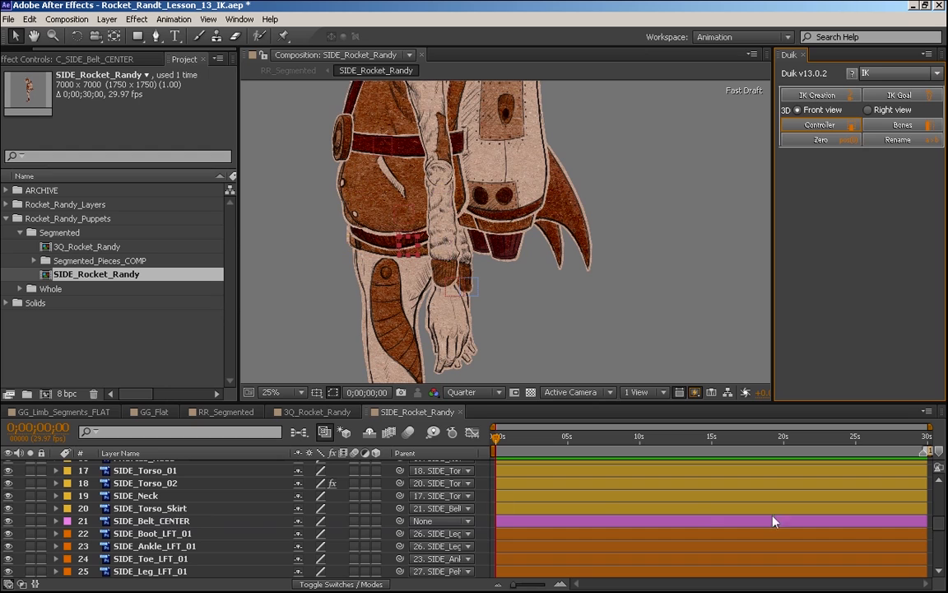
pyautogui.scroll(2, 938, 521)
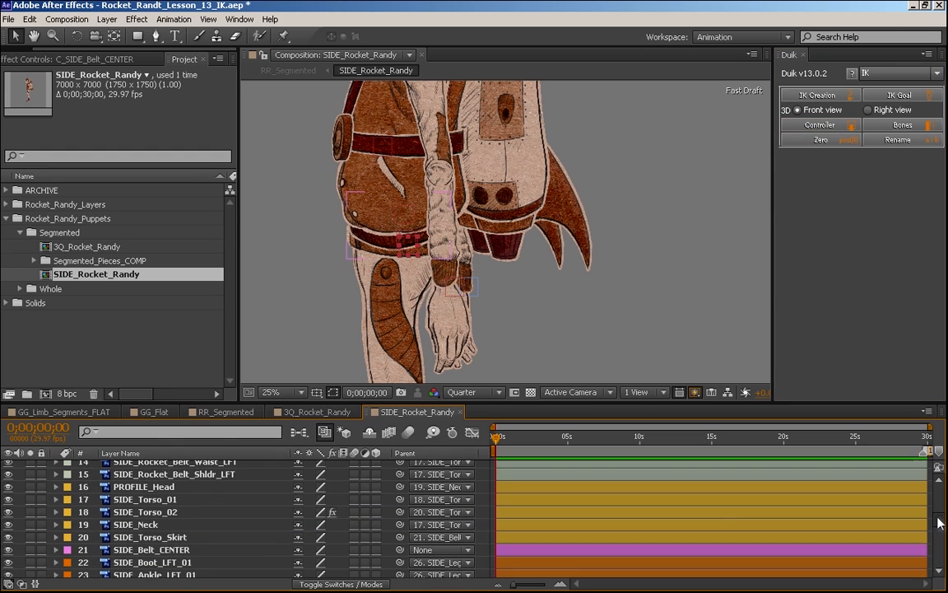
# - Create Duik controllers for the PROFILE_Head and SIDE_Pelvis layers
pyautogui.scroll(2, 937, 514)
pyautogui.click(156, 510)
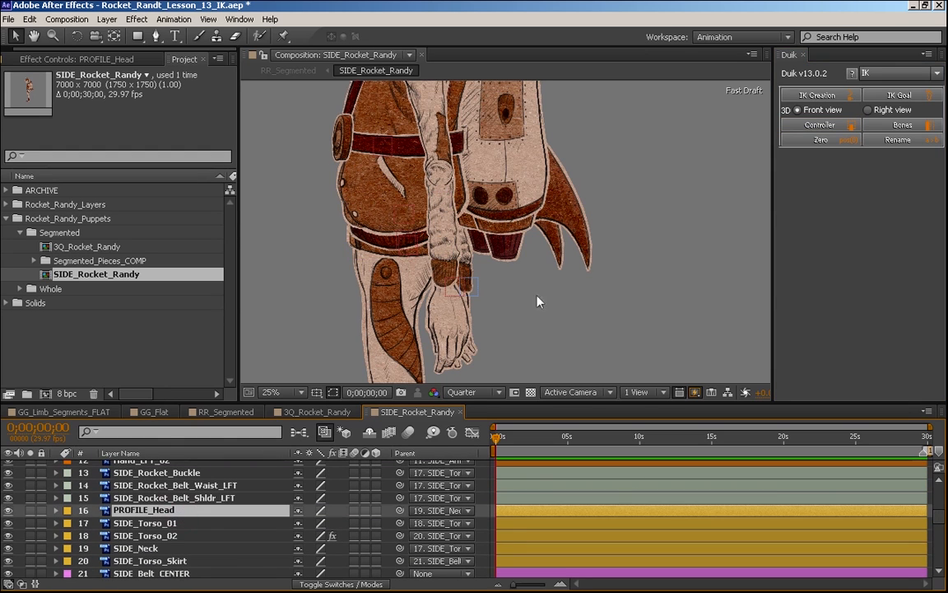
pyautogui.click(820, 125)
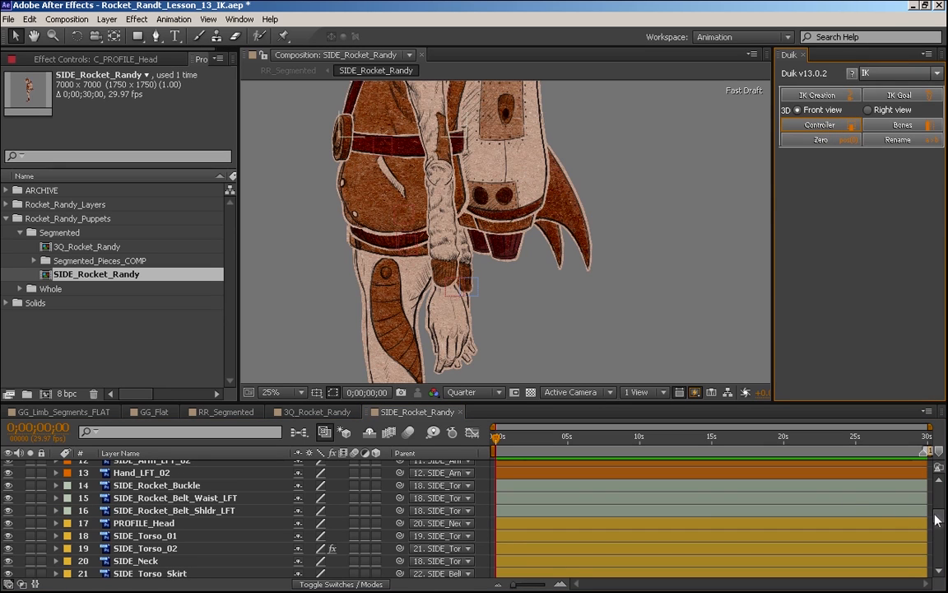
pyautogui.scroll(-5, 935, 519)
pyautogui.scroll(-4, 936, 531)
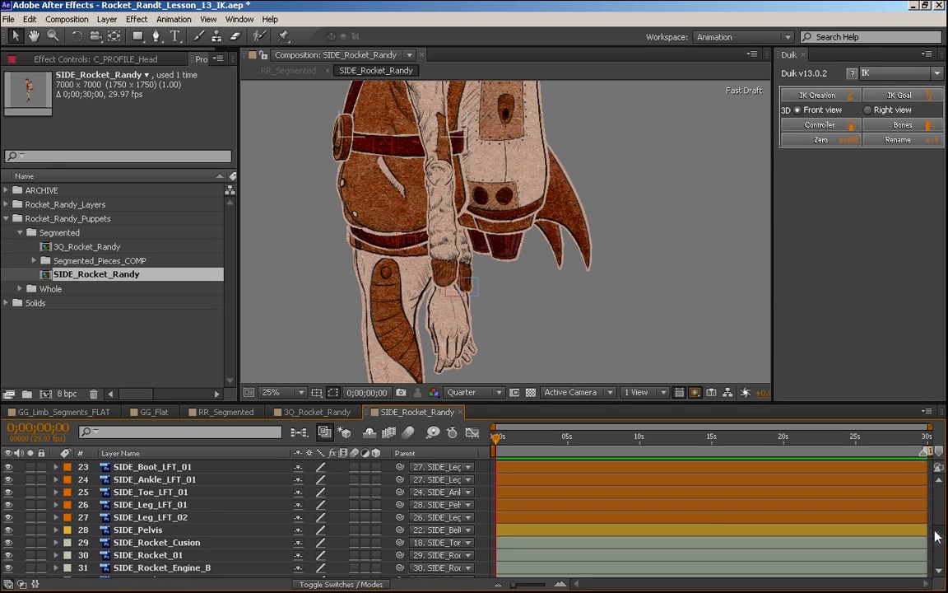
pyautogui.click(160, 500)
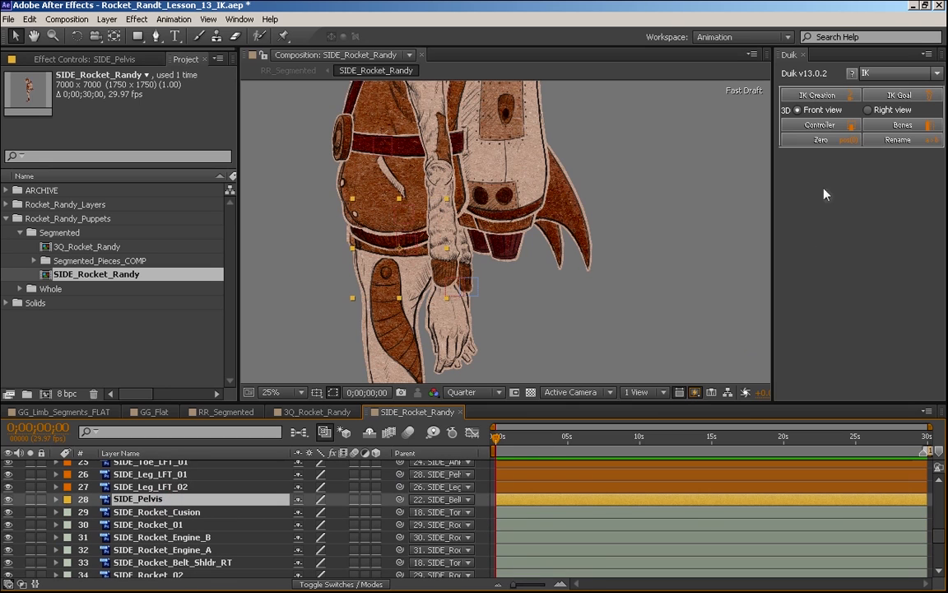
pyautogui.click(826, 125)
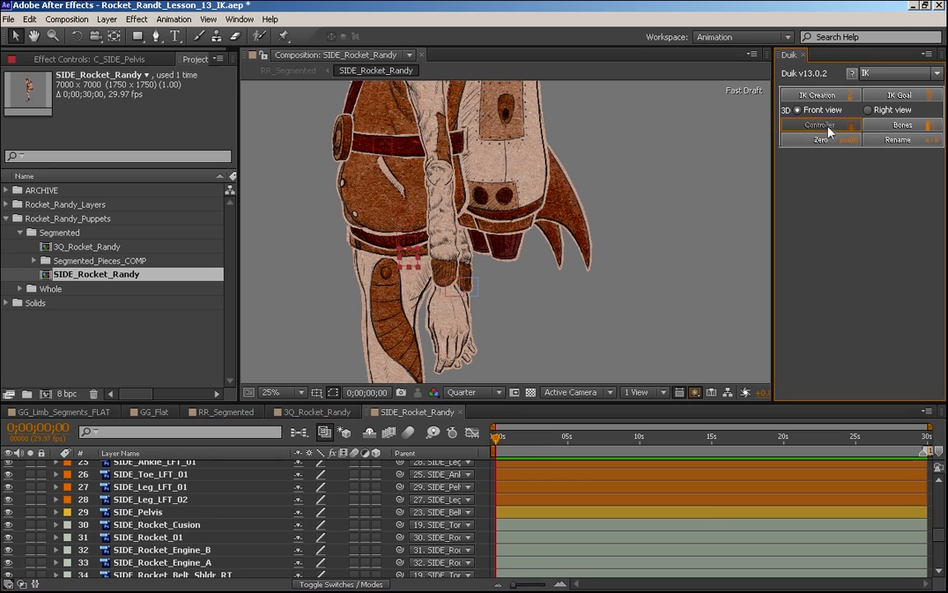
# - Check the head controller's label color in the 3Q_Rocket_Randy composition and set C_PROFILE_Head in SIDE_Rocket_Randy to the Yellow label
pyautogui.scroll(8, 939, 527)
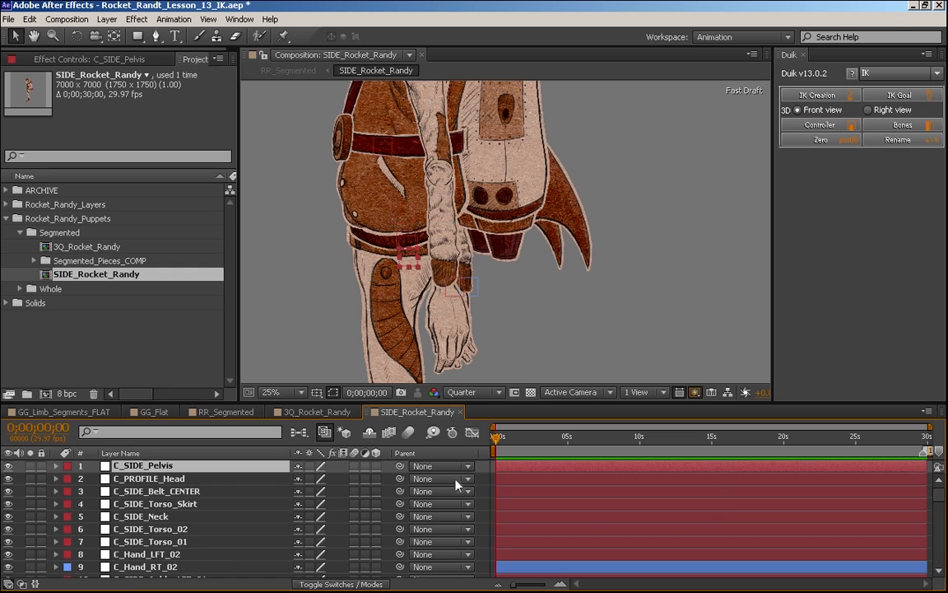
pyautogui.click(167, 543)
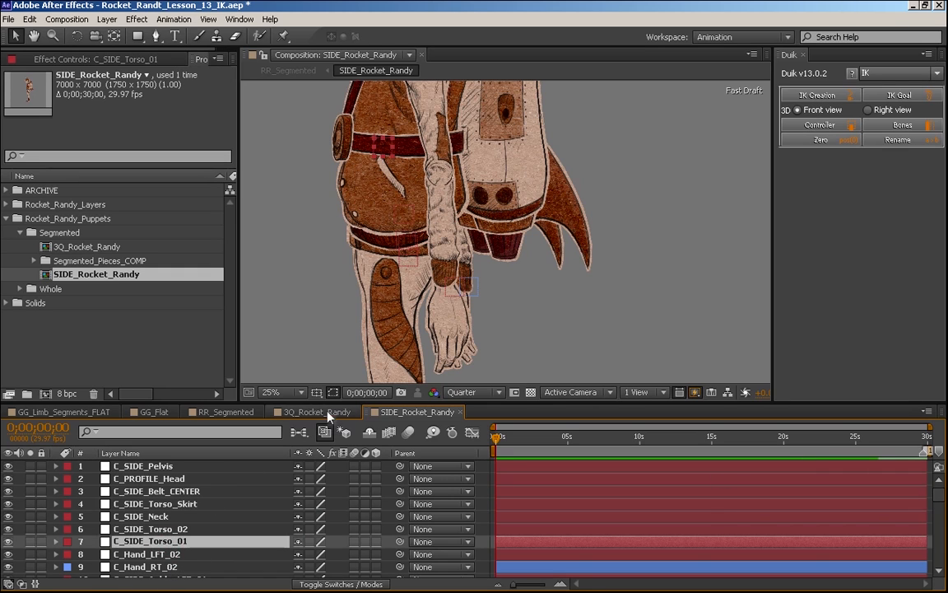
pyautogui.click(317, 411)
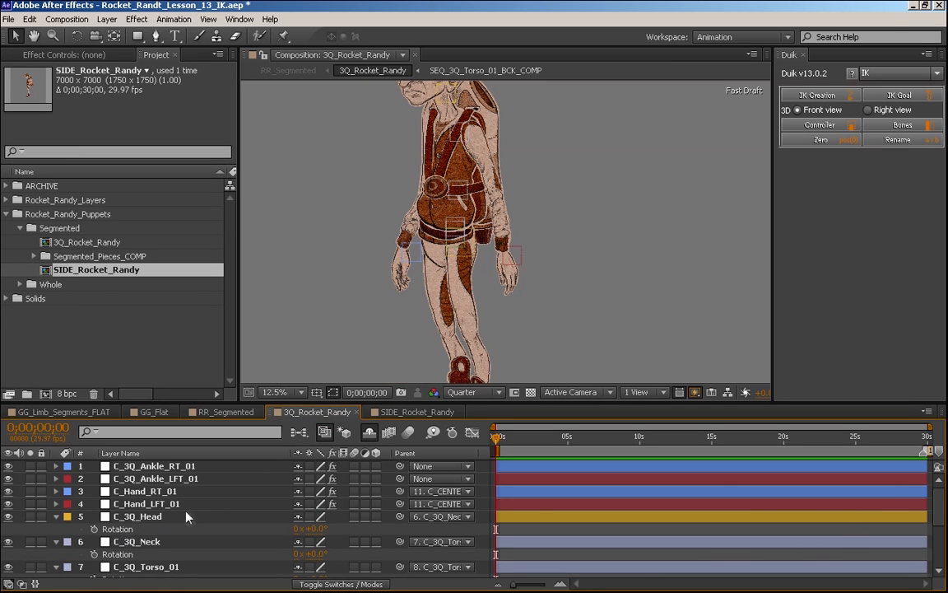
pyautogui.click(148, 516)
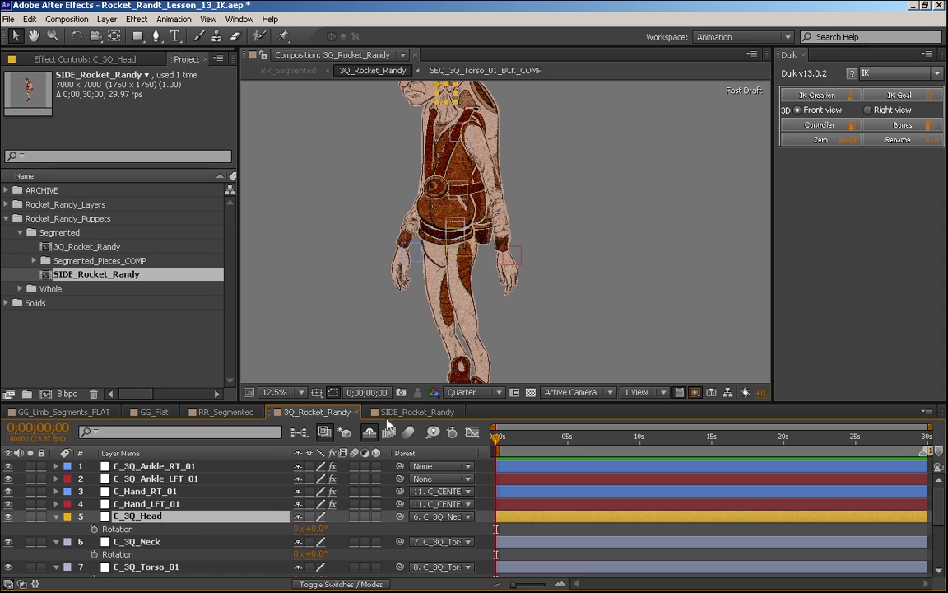
pyautogui.click(416, 412)
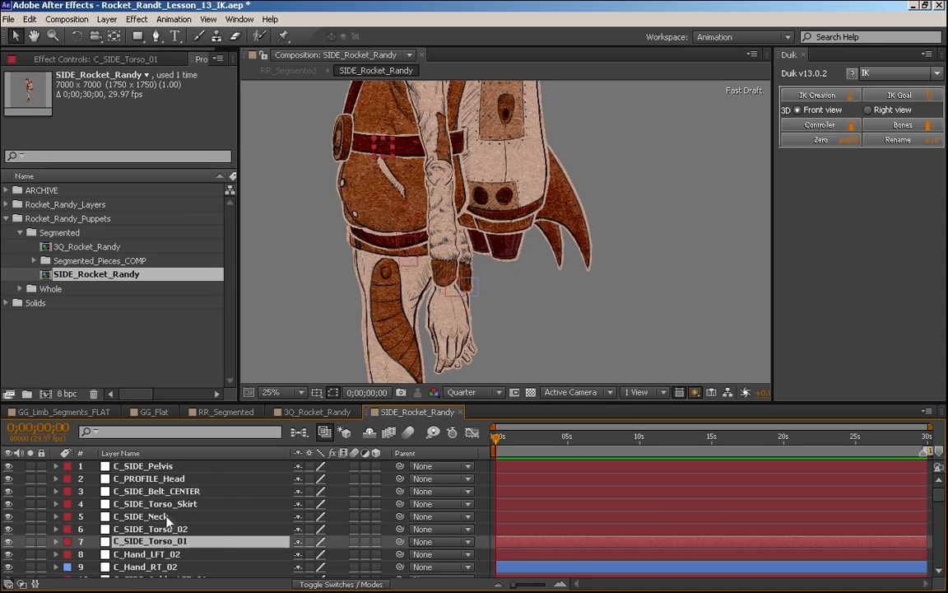
pyautogui.click(165, 479)
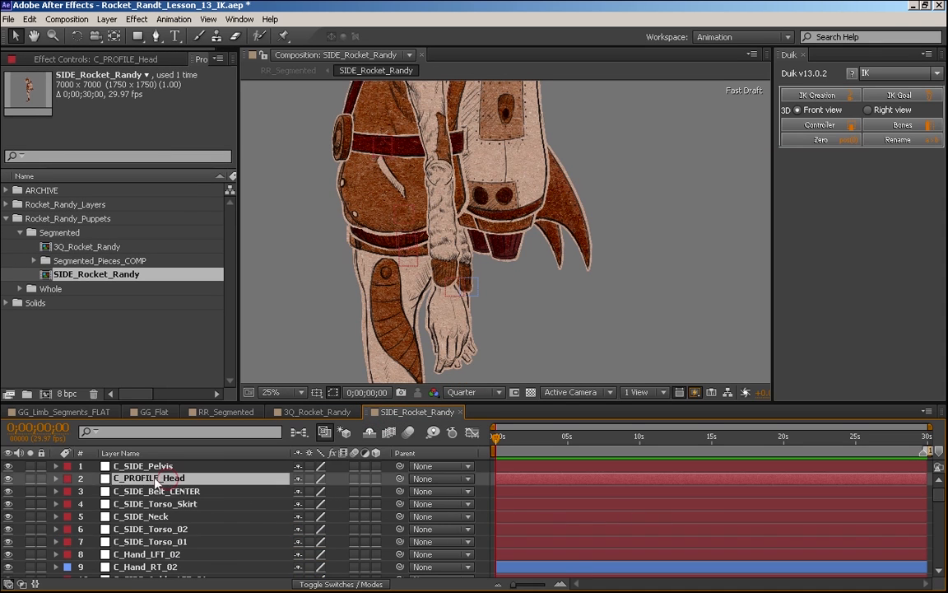
pyautogui.click(67, 478)
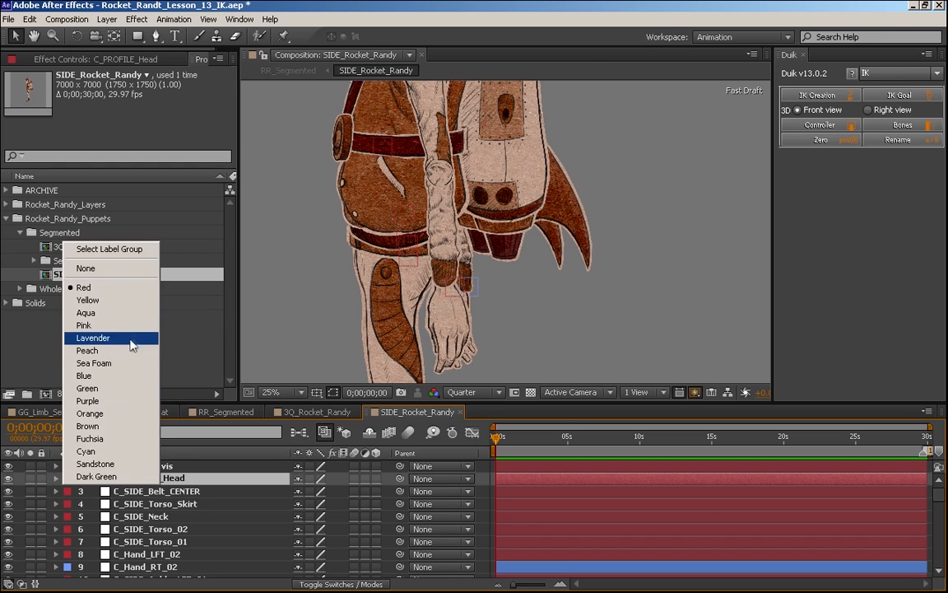
pyautogui.click(116, 300)
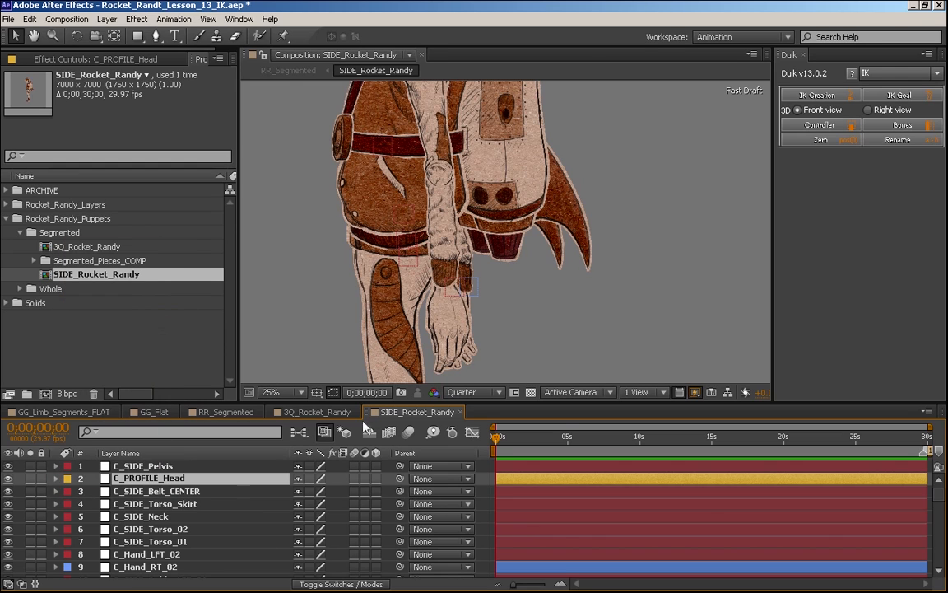
# - In the 3Q_Rocket_Randy composition, move C_3Q_Head to the first layer position and C_3Q_Neck directly below it
pyautogui.click(319, 412)
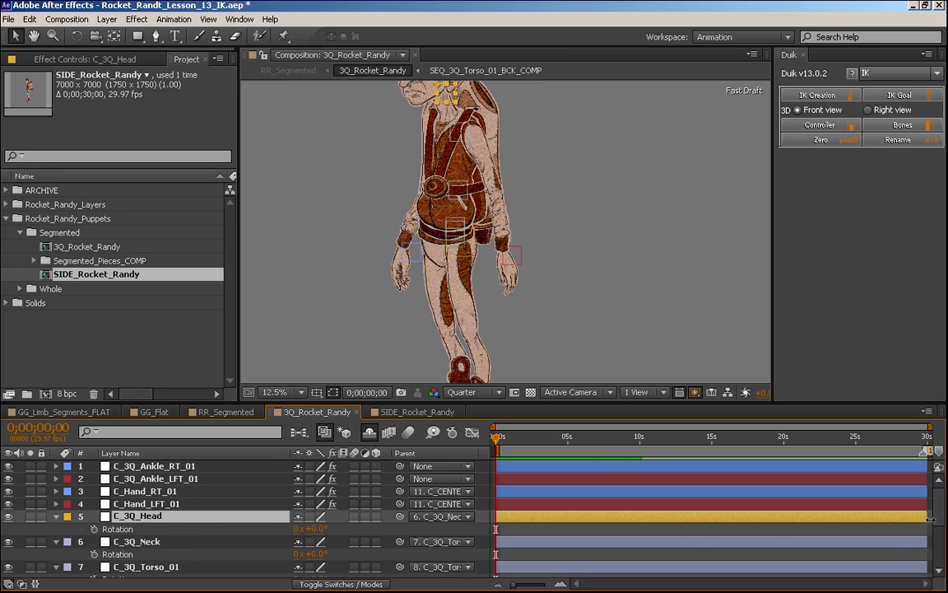
pyautogui.moveTo(940, 505)
pyautogui.mouseDown()
pyautogui.moveTo(939, 522)
pyautogui.moveTo(940, 506)
pyautogui.mouseUp()
pyautogui.moveTo(141, 518); pyautogui.dragTo(132, 461)
pyautogui.moveTo(142, 549); pyautogui.dragTo(148, 492)
# - Collapse the expanded Rotation properties of the 3Q head, neck, torso, torso skirt and pelvis controllers
pyautogui.click(60, 492)
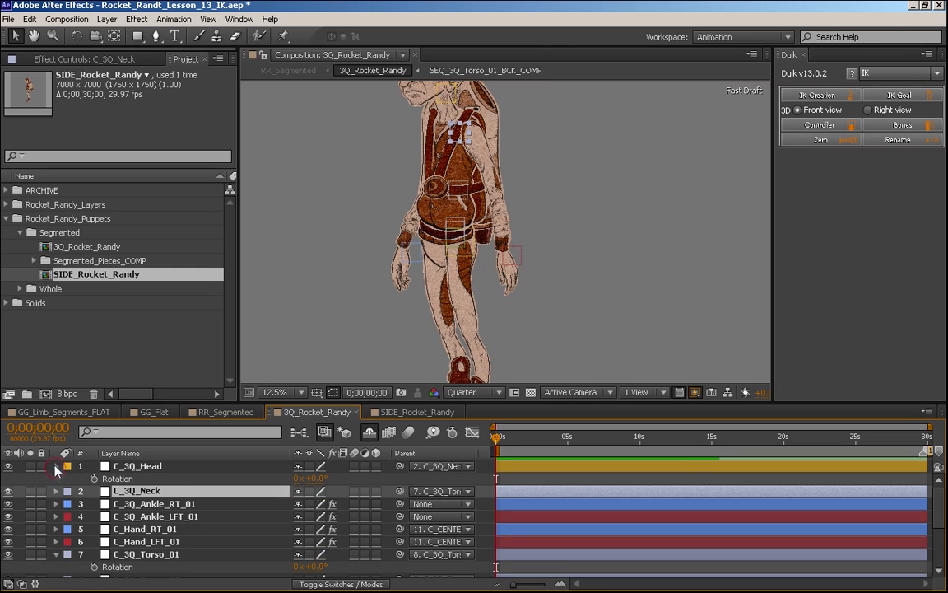
pyautogui.click(56, 466)
pyautogui.click(56, 542)
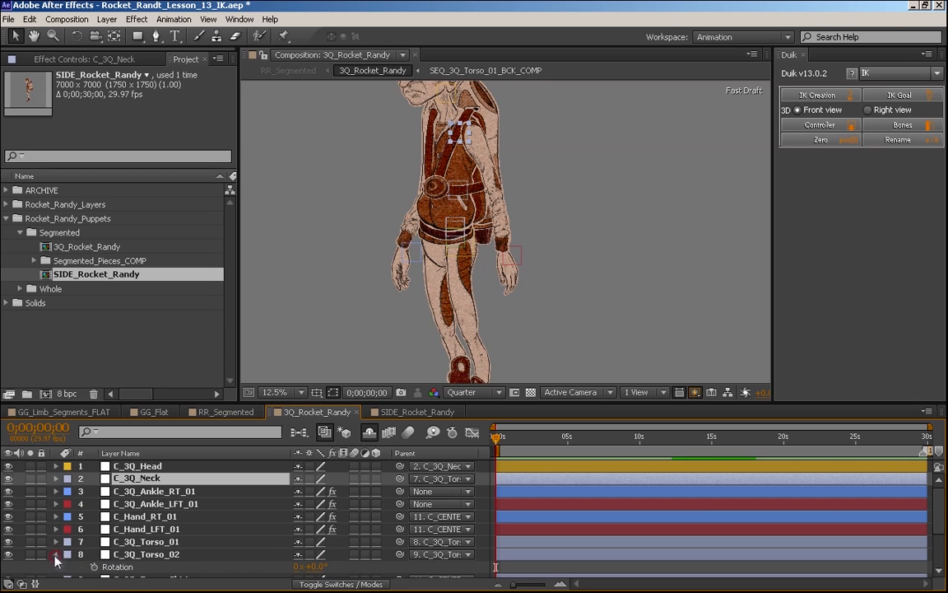
pyautogui.click(56, 555)
pyautogui.scroll(-1, 846, 480)
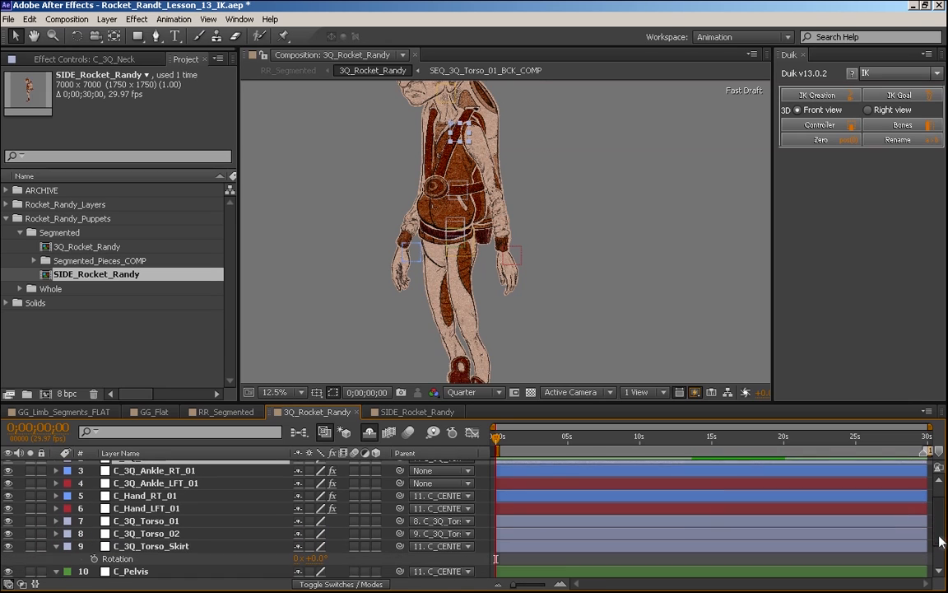
pyautogui.click(56, 549)
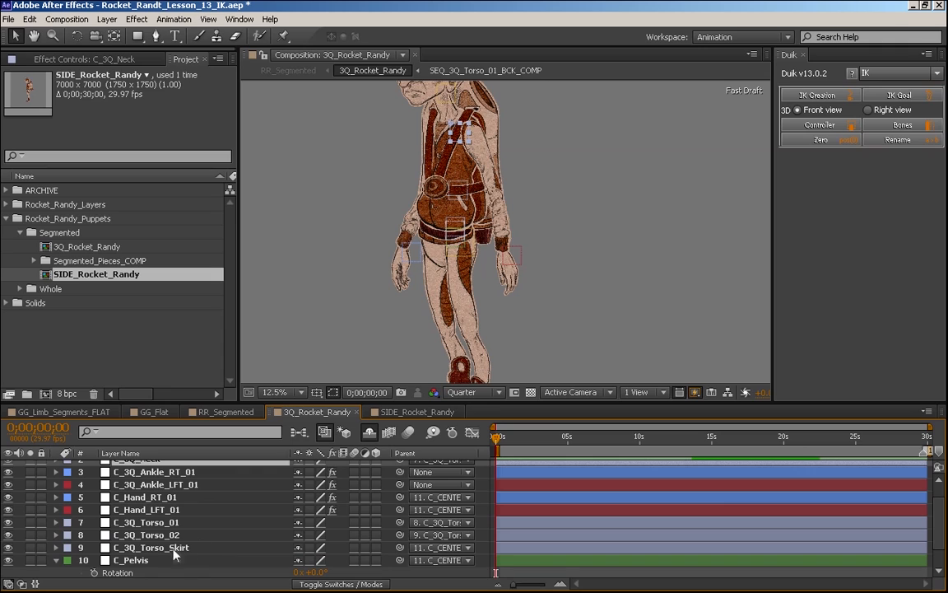
pyautogui.click(56, 560)
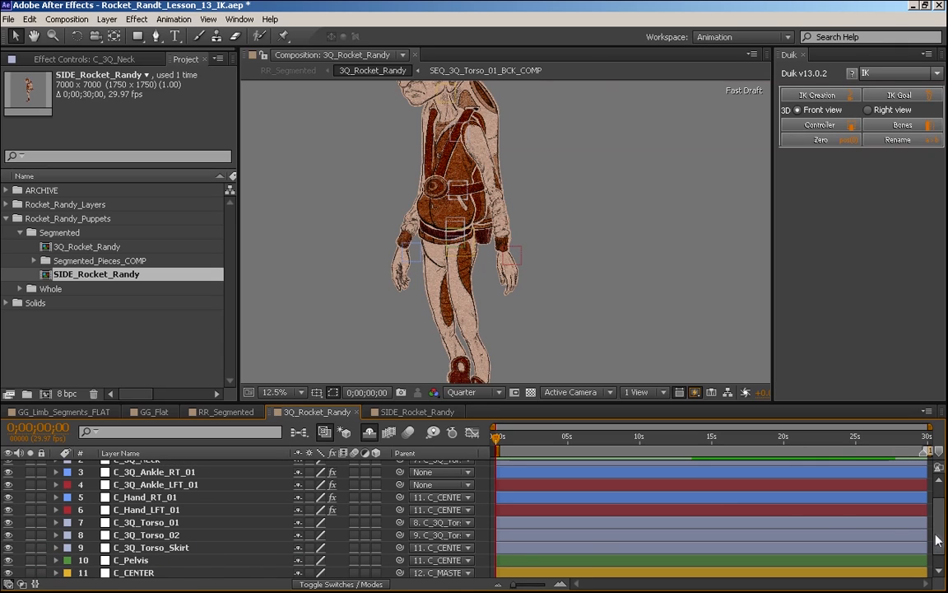
pyautogui.moveTo(937, 540)
pyautogui.mouseDown()
pyautogui.moveTo(940, 548)
pyautogui.moveTo(944, 522)
pyautogui.moveTo(938, 540)
pyautogui.mouseUp()
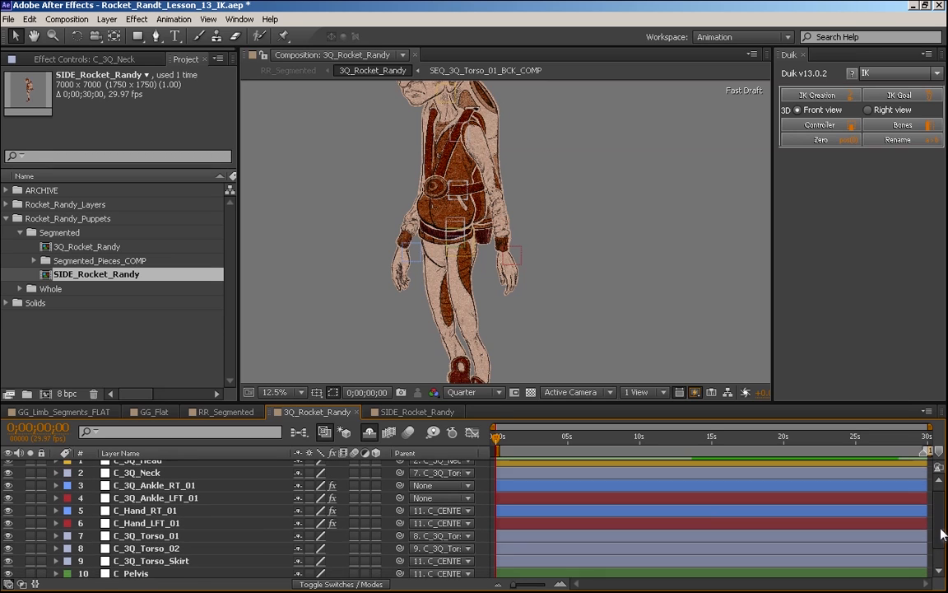
# - Move the C_Hand_RT_01 and C_Hand_LFT_01 controllers directly below C_3Q_Neck in the layer order
pyautogui.click(155, 509)
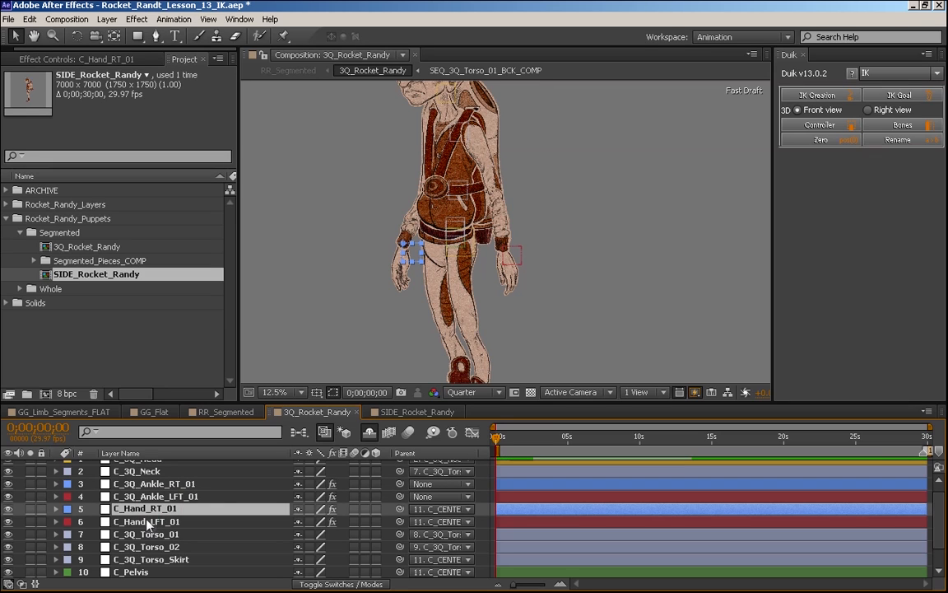
pyautogui.keyDown('shift'); pyautogui.click(147, 522); pyautogui.keyUp('shift')
pyautogui.moveTo(146, 522); pyautogui.dragTo(156, 463)
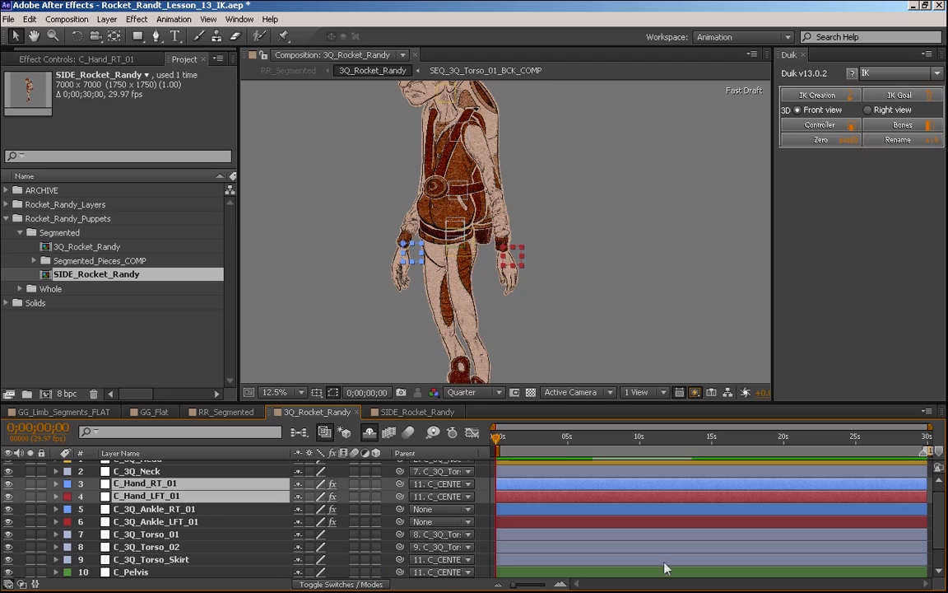
pyautogui.click(152, 534)
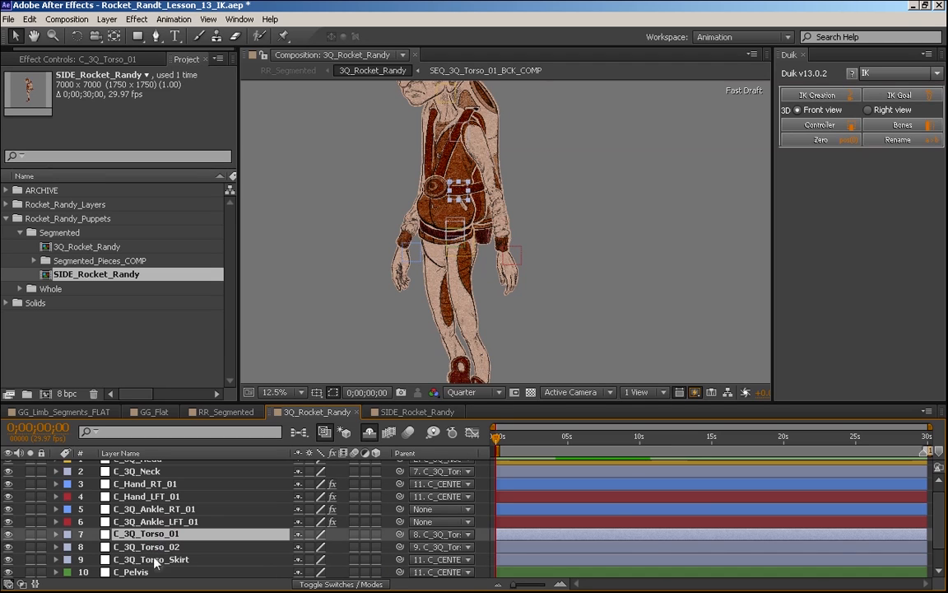
pyautogui.click(132, 470)
pyautogui.scroll(1, 835, 469)
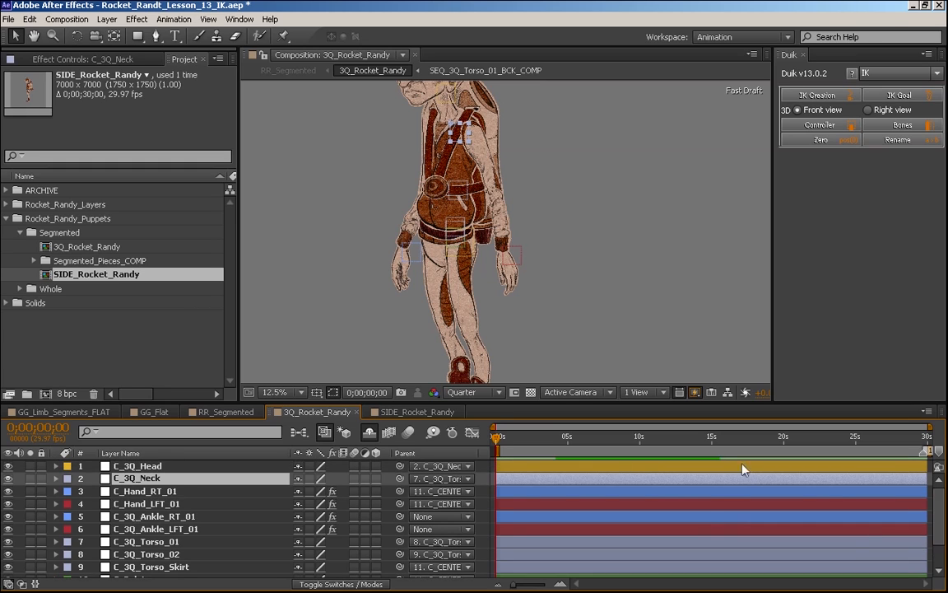
pyautogui.keyDown('ctrl'); pyautogui.click(162, 466); pyautogui.keyUp('ctrl')
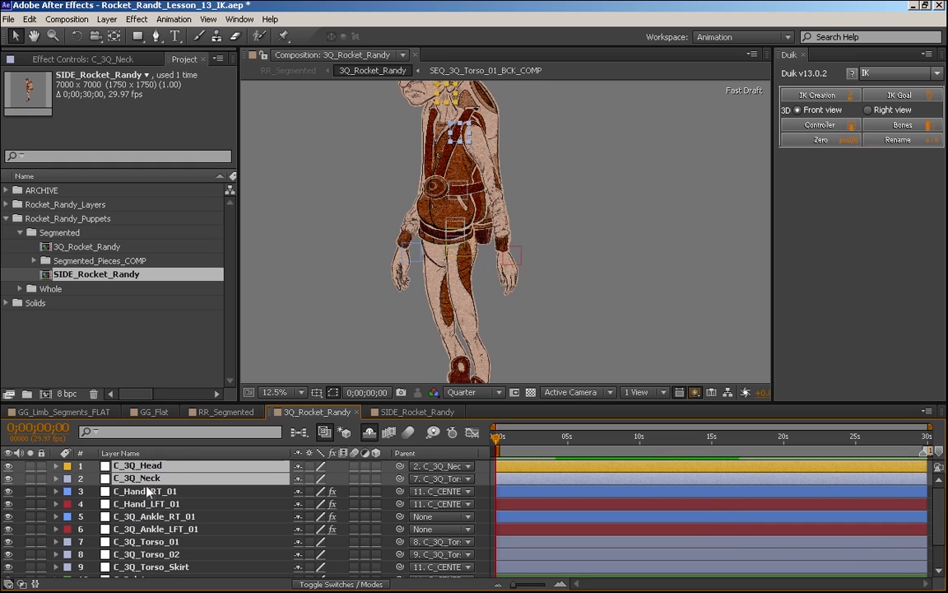
# - Move the C_3Q_Ankle_RT_01 and C_3Q_Ankle_LFT_01 controllers between C_Pelvis and C_CENTER in the layer order
pyautogui.click(163, 529)
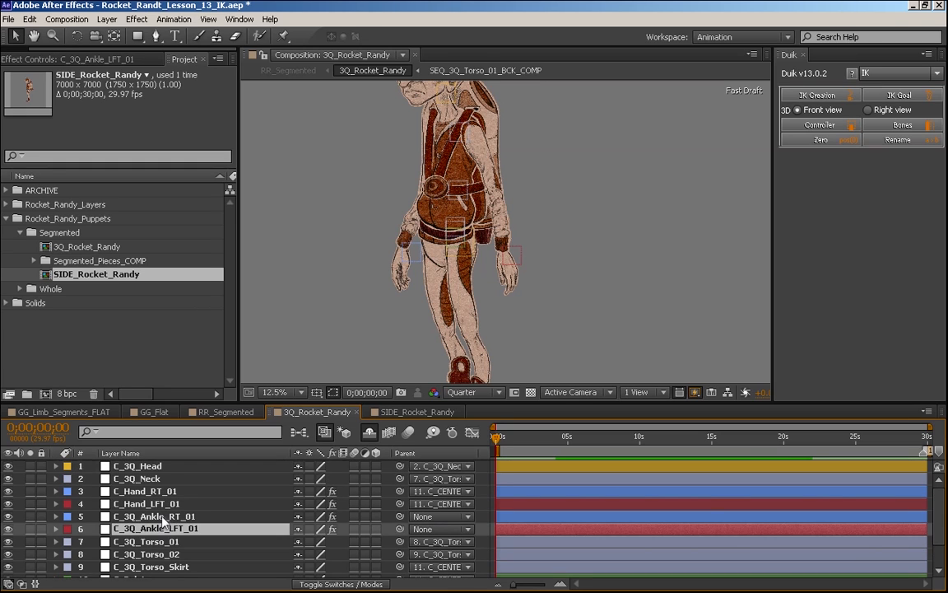
pyautogui.keyDown('ctrl'); pyautogui.click(163, 517); pyautogui.keyUp('ctrl')
pyautogui.scroll(-1, 151, 568)
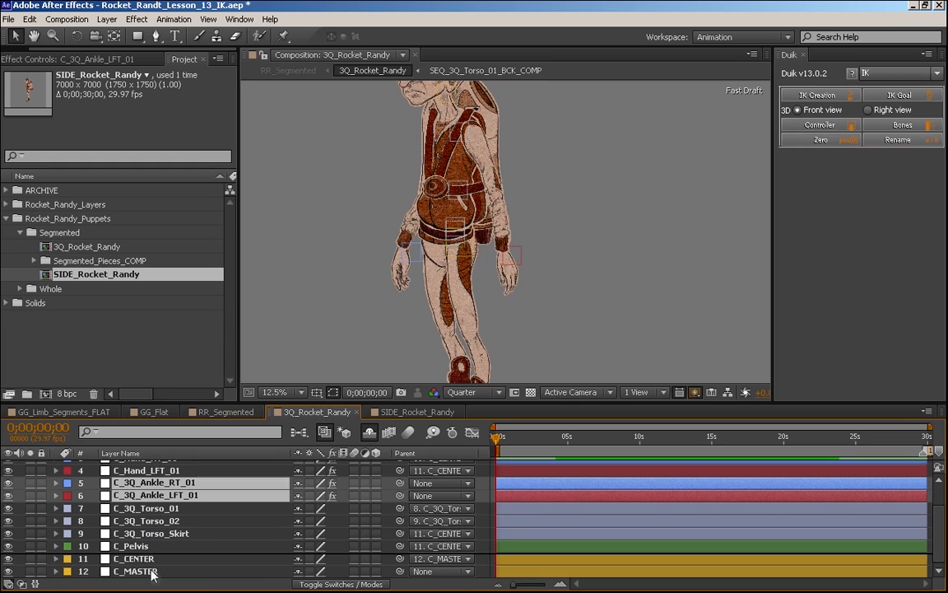
pyautogui.moveTo(141, 486); pyautogui.dragTo(173, 539)
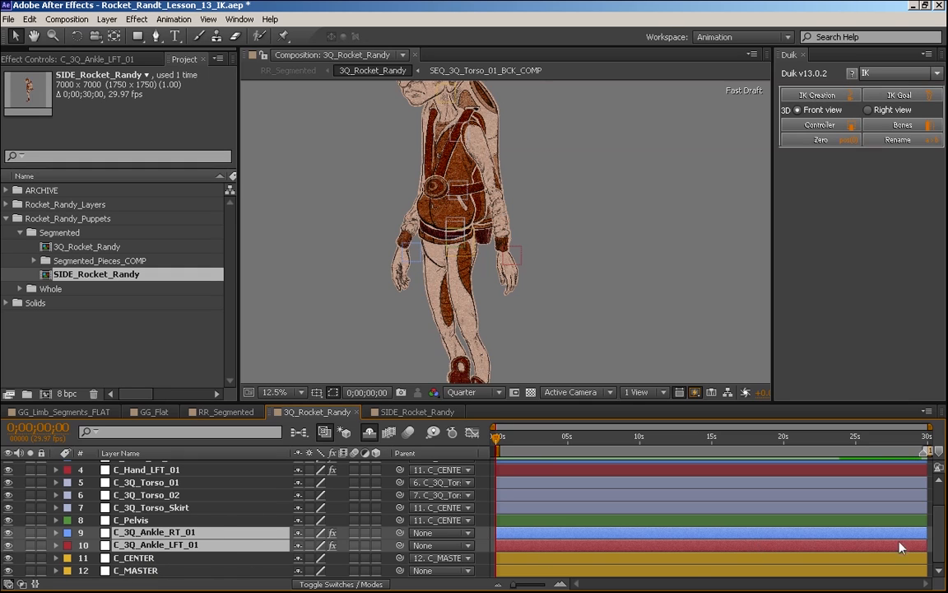
pyautogui.scroll(3, 208, 476)
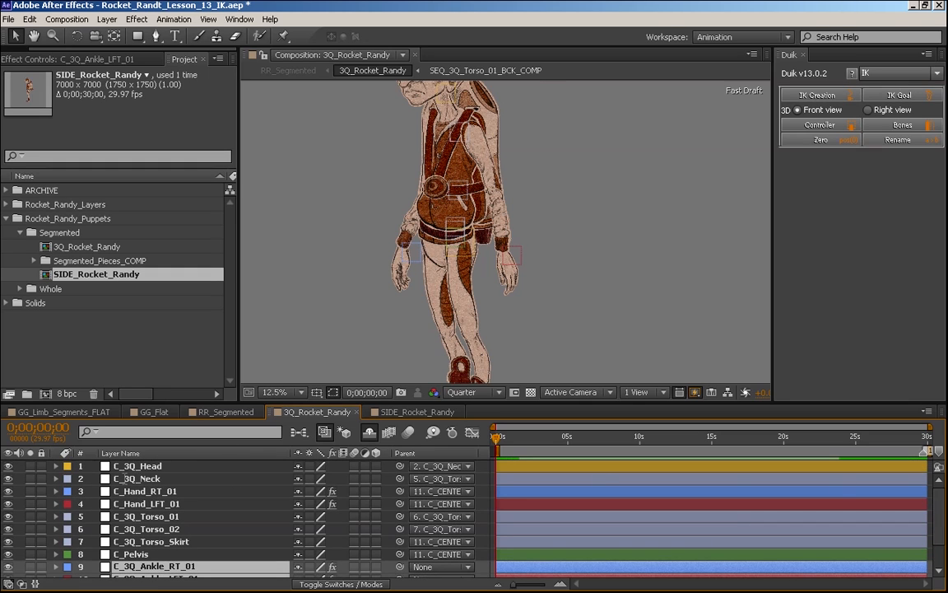
# - In the SIDE_Rocket_Randy composition, move C_PROFILE_Head to the first layer position and C_SIDE_Neck directly below it
pyautogui.click(387, 413)
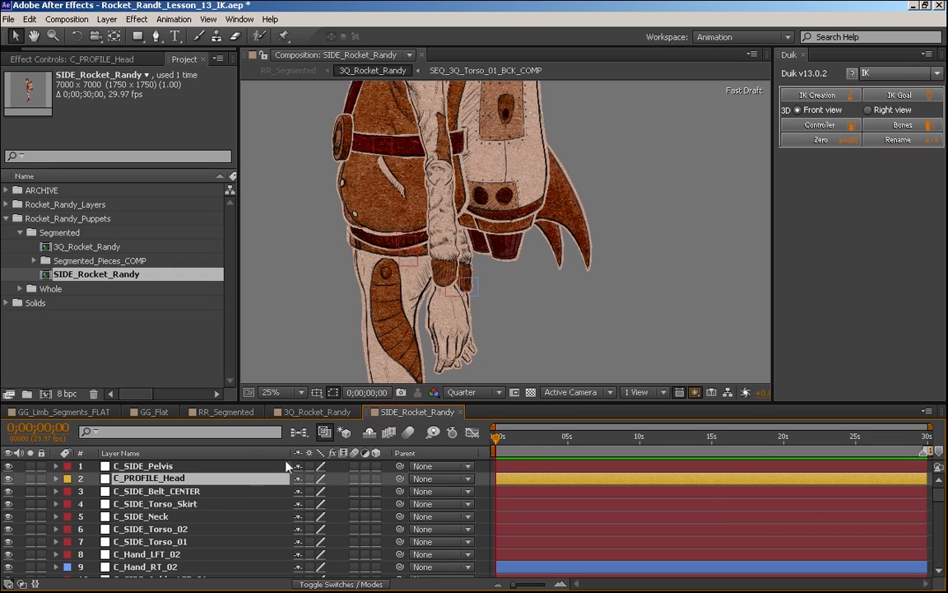
pyautogui.moveTo(163, 479); pyautogui.dragTo(164, 464)
pyautogui.moveTo(162, 517); pyautogui.dragTo(164, 478)
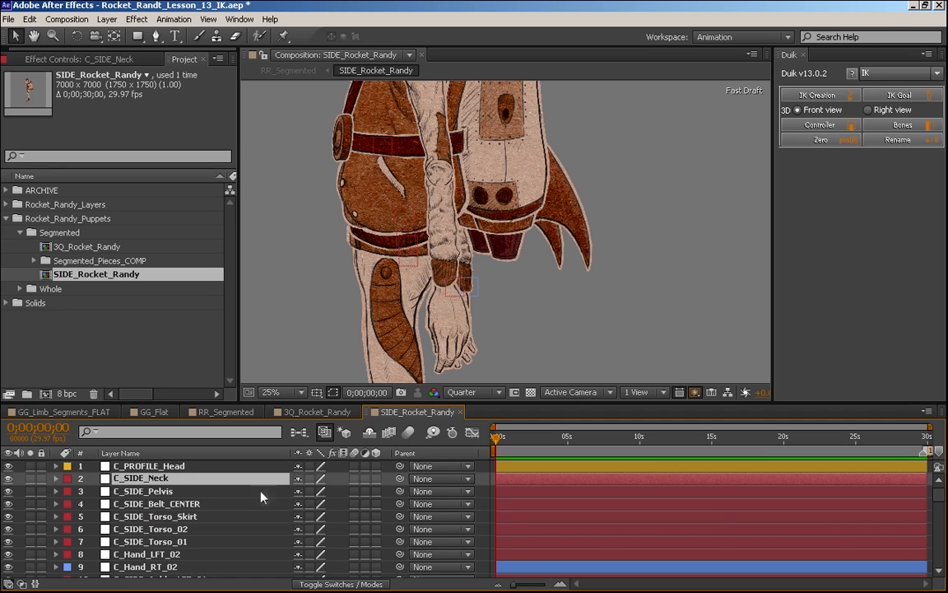
# - Label C_SIDE_Neck, C_SIDE_Belt_CENTER, C_SIDE_Torso_Skirt, C_SIDE_Torso_02 and C_SIDE_Torso_01 in Lavender, following the 3Q_Rocket_Randy composition's colors
pyautogui.click(317, 412)
pyautogui.click(370, 432)
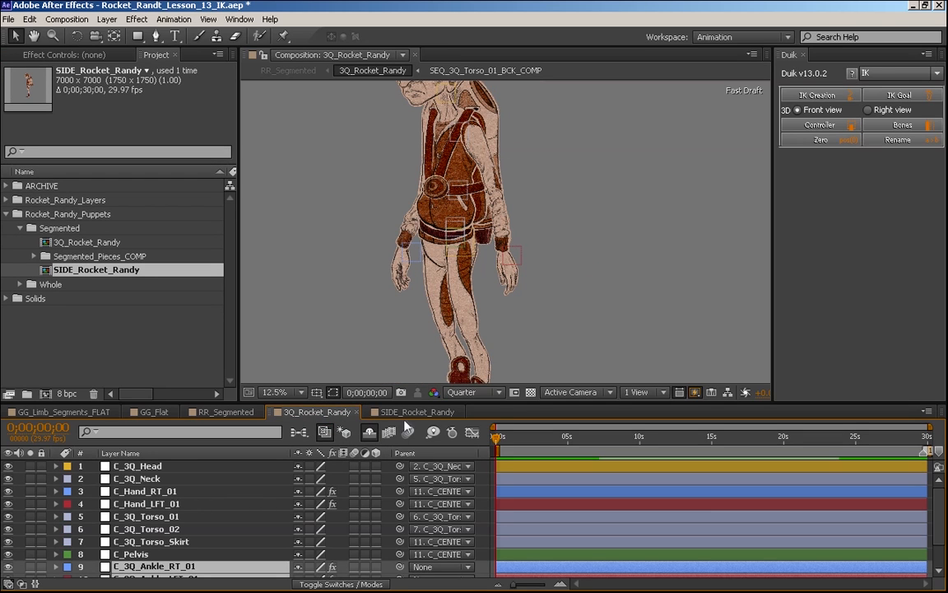
pyautogui.click(405, 414)
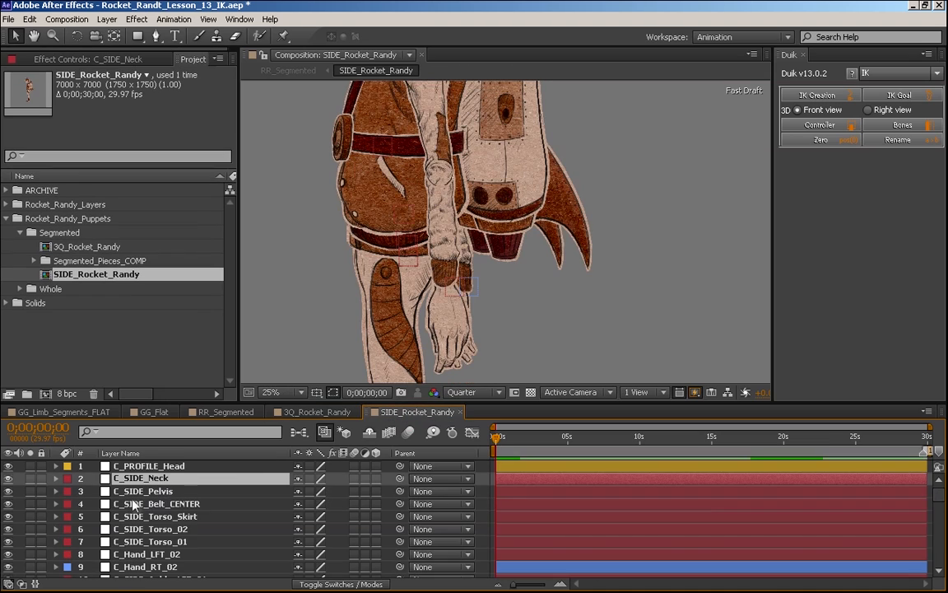
pyautogui.keyDown('ctrl'); pyautogui.click(177, 516); pyautogui.keyUp('ctrl')
pyautogui.keyDown('ctrl'); pyautogui.click(177, 529); pyautogui.keyUp('ctrl')
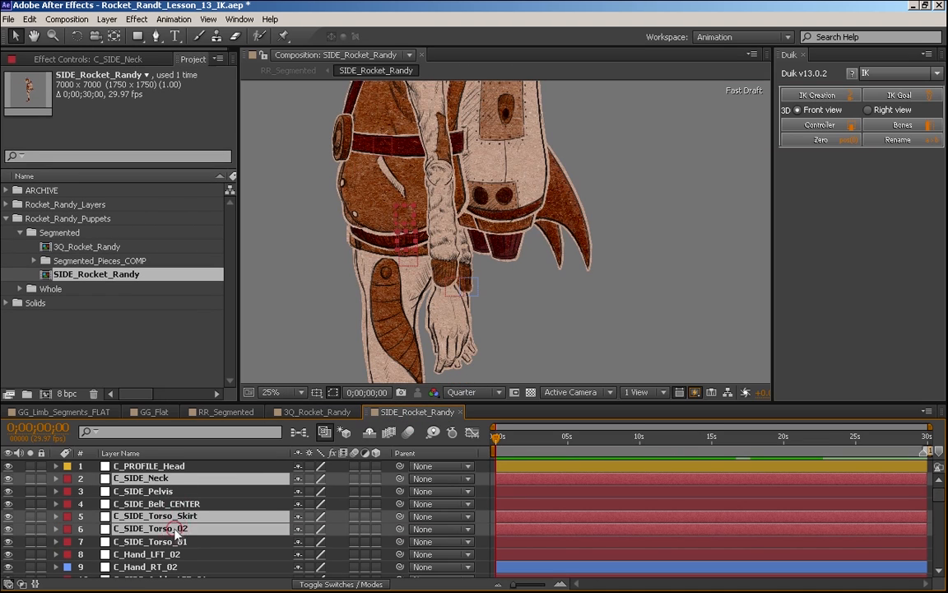
pyautogui.keyDown('ctrl'); pyautogui.click(177, 541); pyautogui.keyUp('ctrl')
pyautogui.keyDown('ctrl'); pyautogui.click(181, 504); pyautogui.keyUp('ctrl')
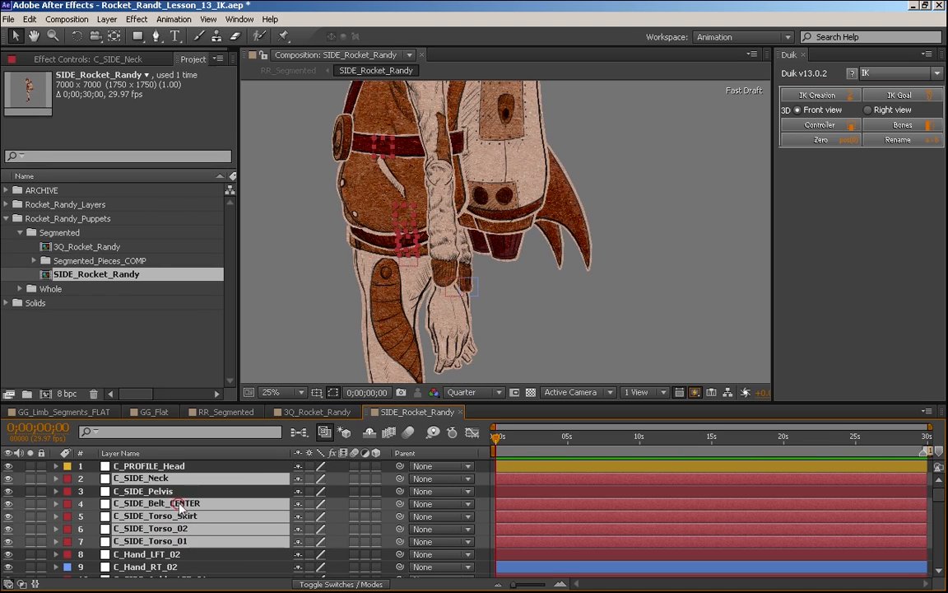
pyautogui.click(66, 516)
pyautogui.click(115, 365)
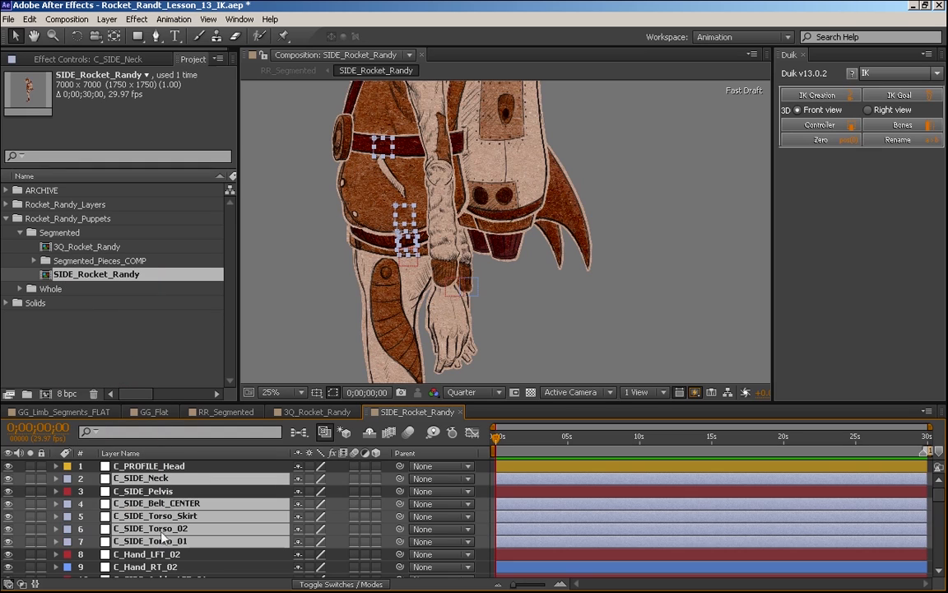
# - Set the label color of the C_SIDE_Pelvis controller to Lavender
pyautogui.click(165, 492)
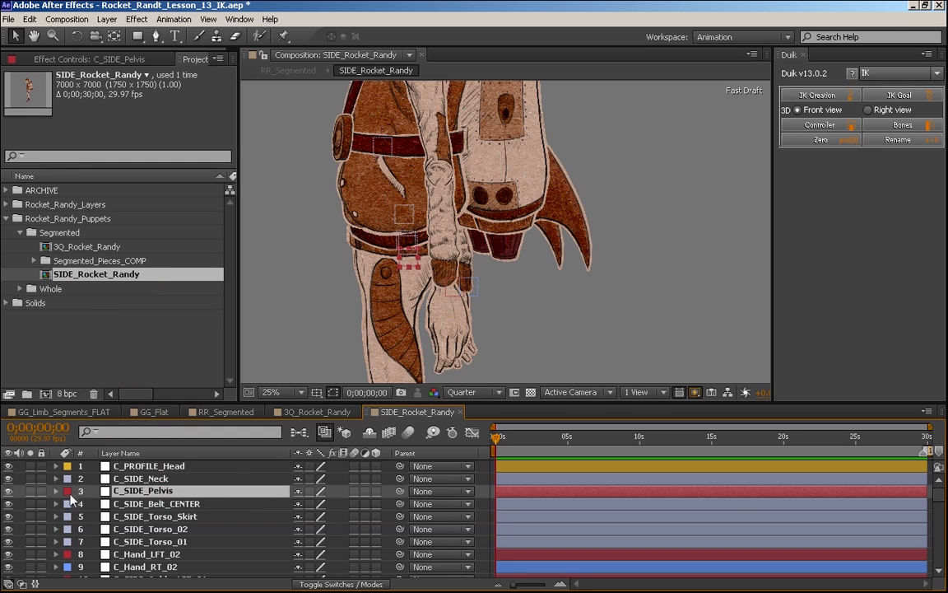
pyautogui.click(69, 492)
pyautogui.click(120, 353)
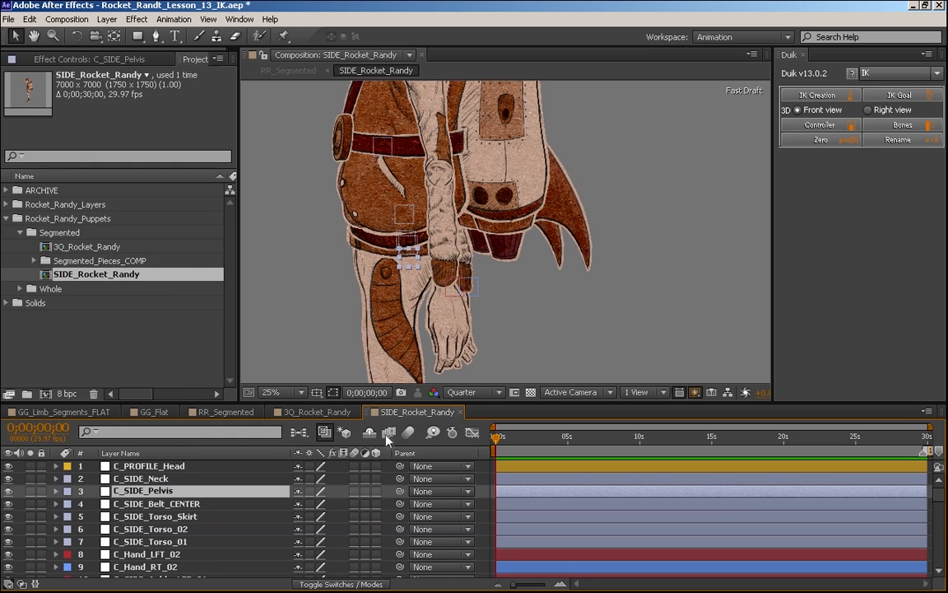
# - Set the C_SIDE_Pelvis controller's label color to Green, matching C_Pelvis in the 3Q_Rocket_Randy composition
pyautogui.click(317, 411)
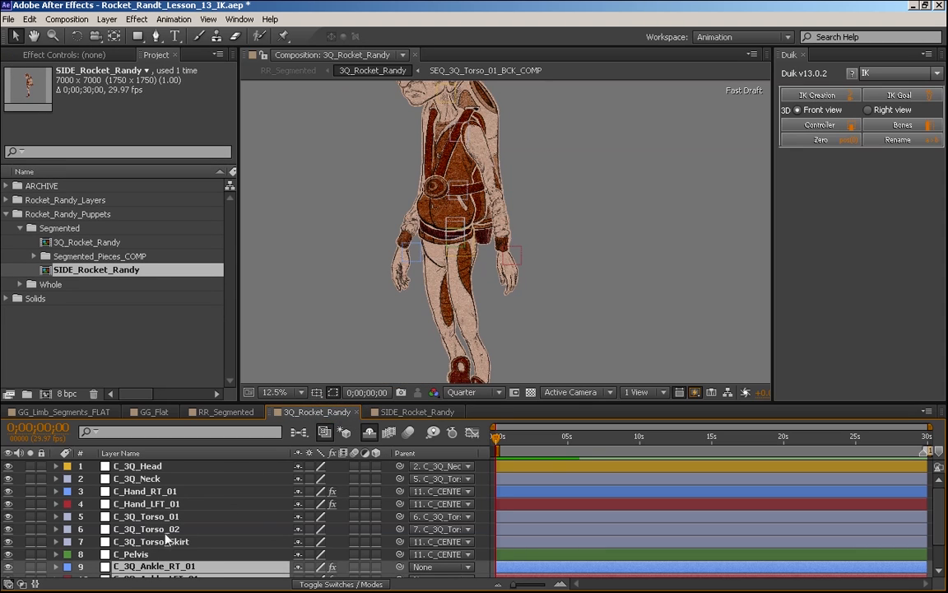
pyautogui.click(405, 413)
pyautogui.click(68, 491)
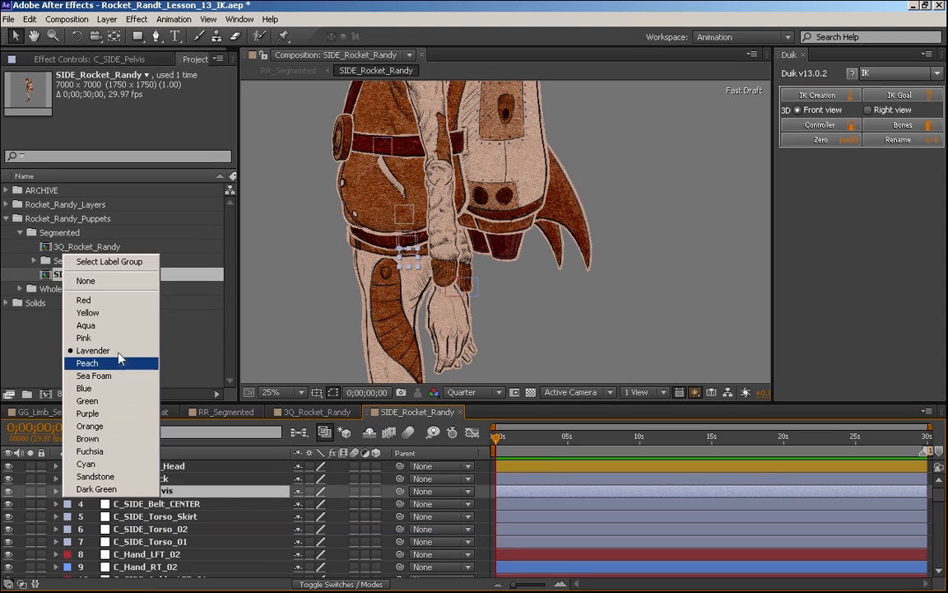
pyautogui.click(87, 401)
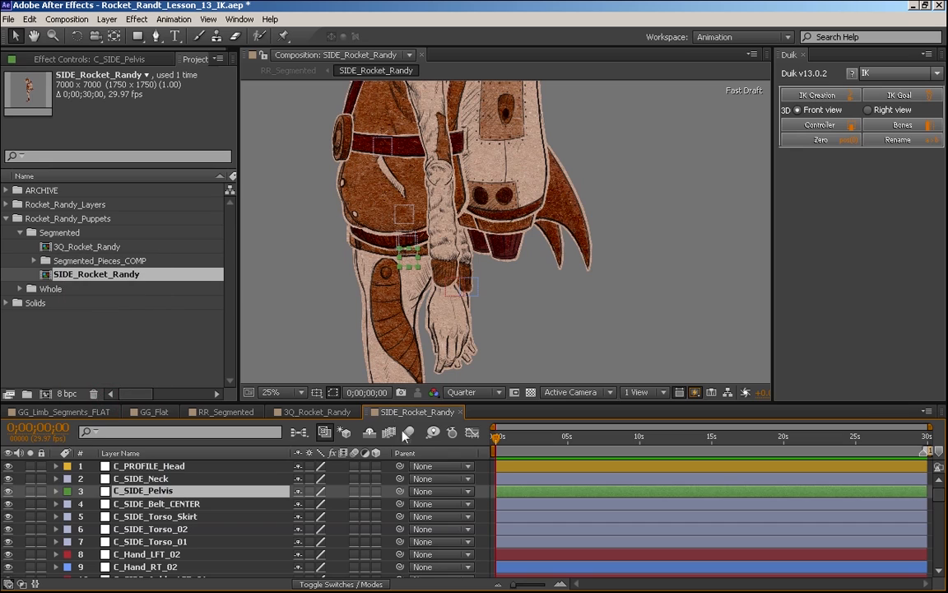
# - Compare the names and order of the lower controllers in the 3Q_Rocket_Randy and SIDE_Rocket_Randy compositions
pyautogui.click(325, 414)
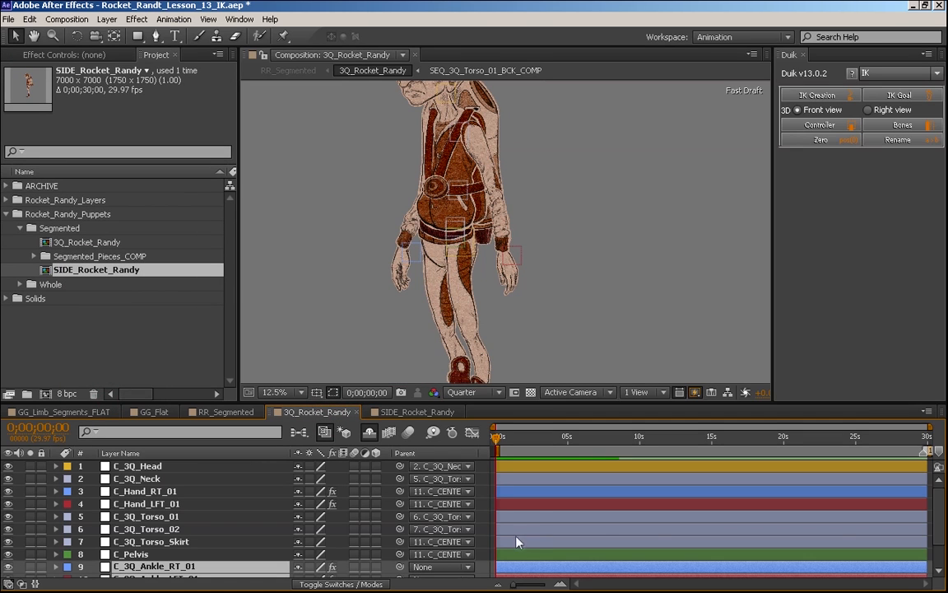
pyautogui.scroll(-3, 840, 478)
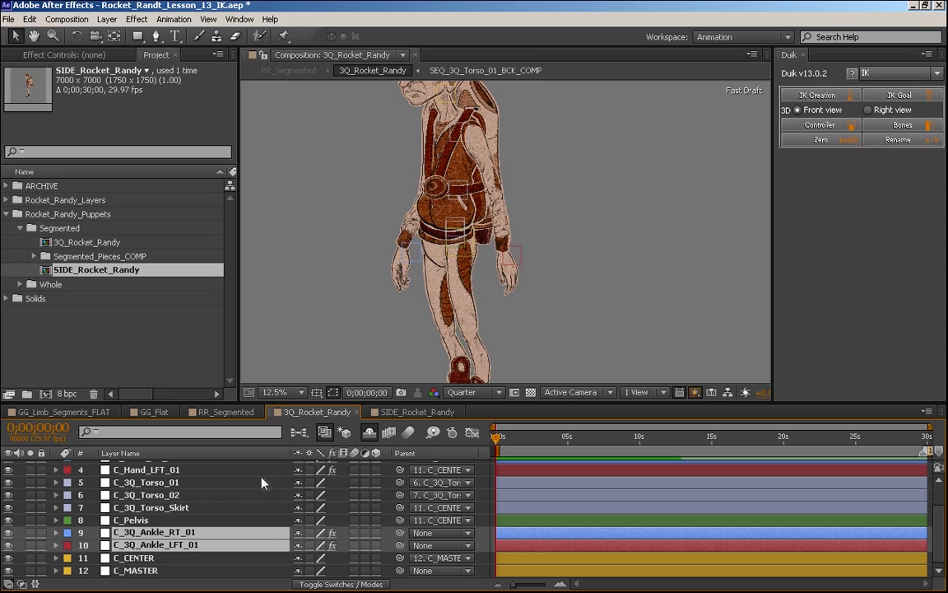
pyautogui.click(415, 411)
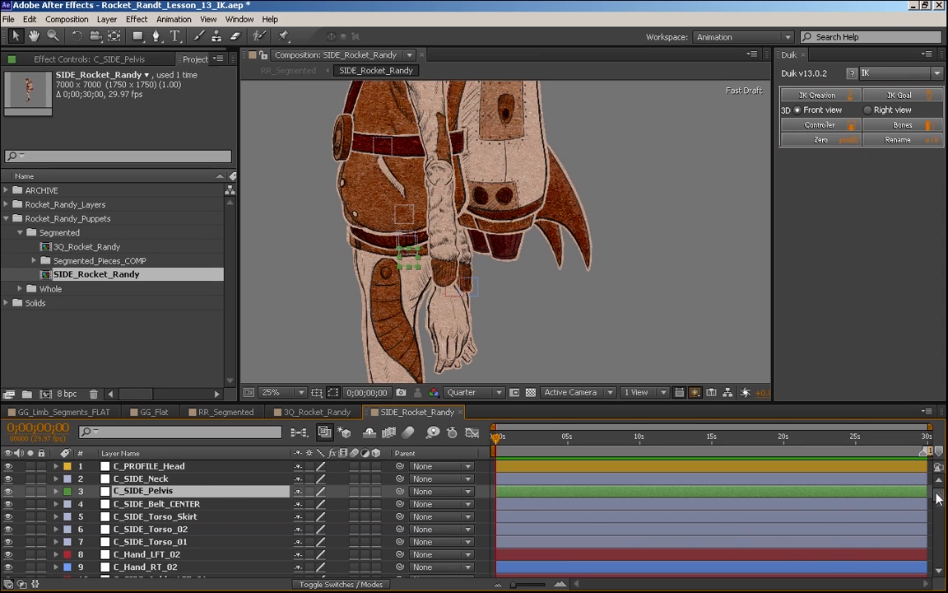
pyautogui.moveTo(938, 492); pyautogui.dragTo(942, 491)
pyautogui.scroll(-3, 930, 495)
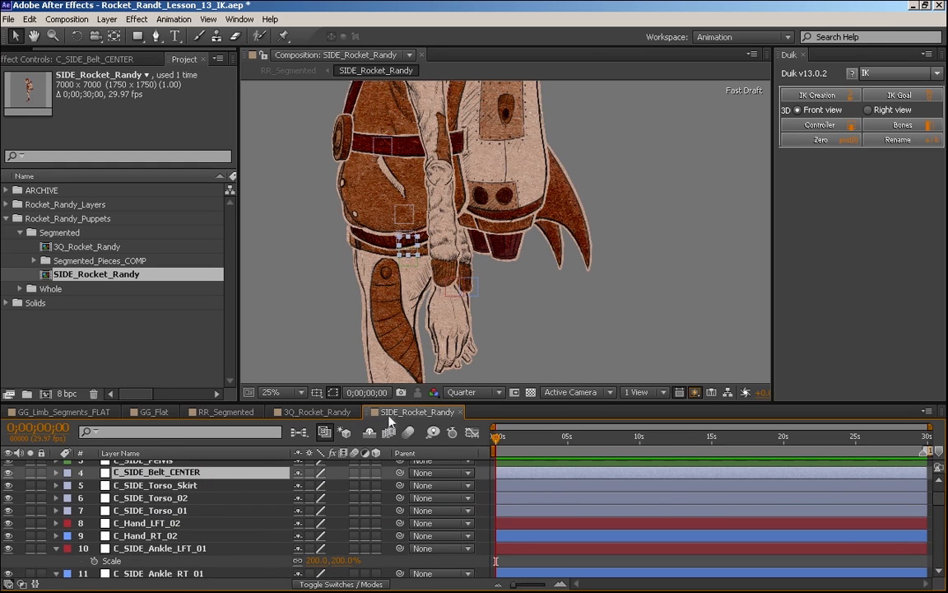
pyautogui.click(317, 411)
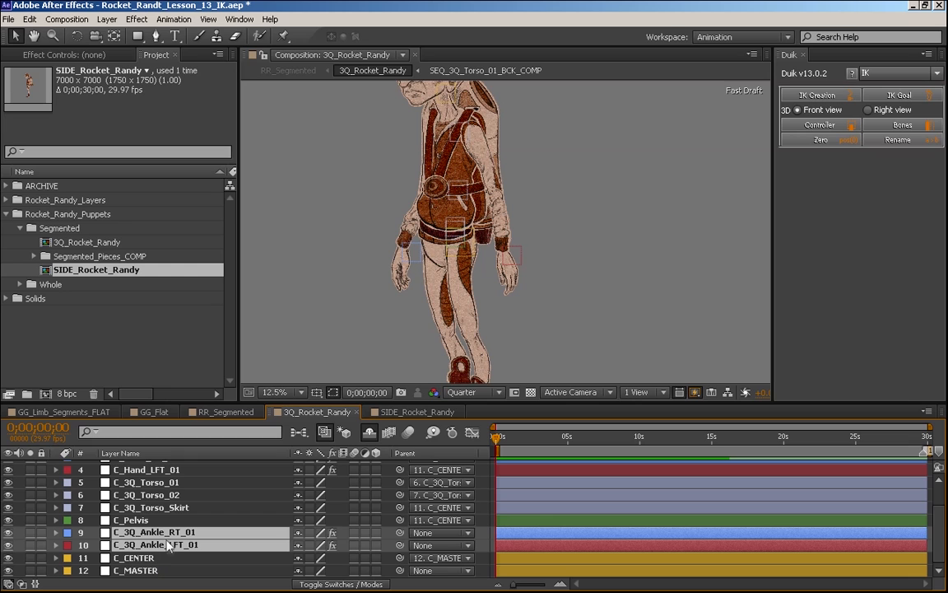
pyautogui.click(151, 565)
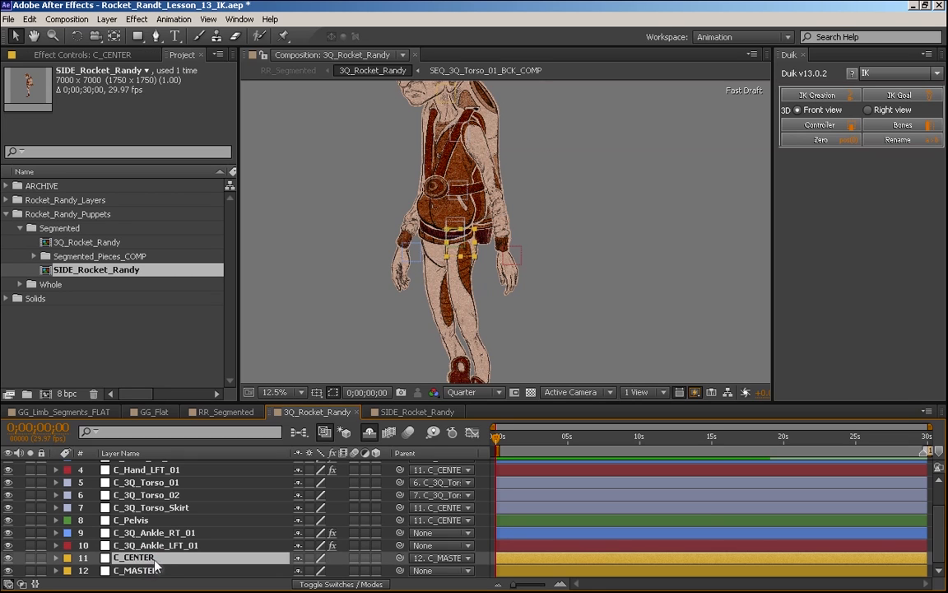
pyautogui.click(439, 412)
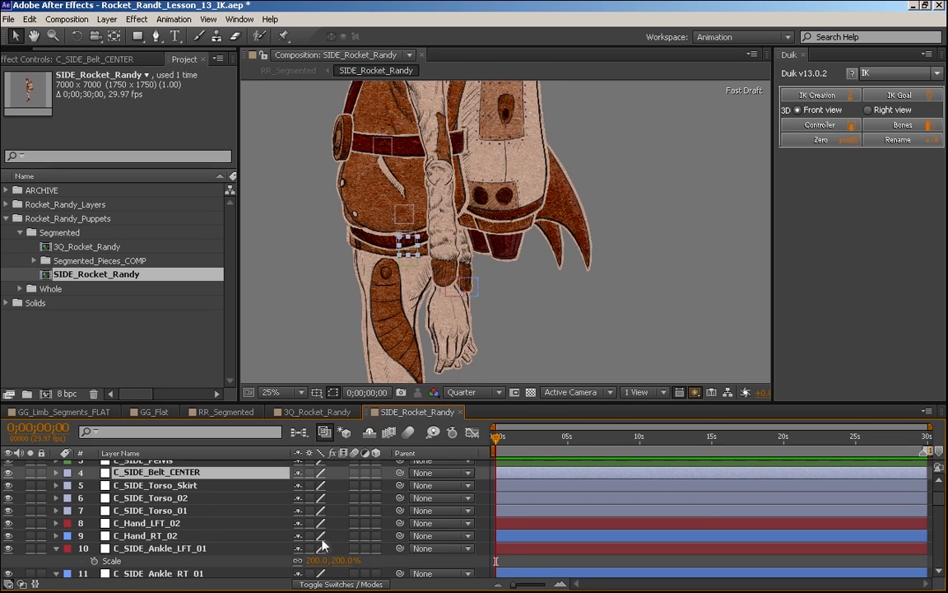
# - Rename the C_SIDE_Belt_CENTER controller to C_CENTER
pyautogui.press('Return')
pyautogui.click(169, 473)
pyautogui.press('BackSpace')
pyautogui.press('BackSpace')
pyautogui.press('BackSpace')
pyautogui.press('BackSpace')
pyautogui.press('BackSpace')
pyautogui.press('BackSpace')
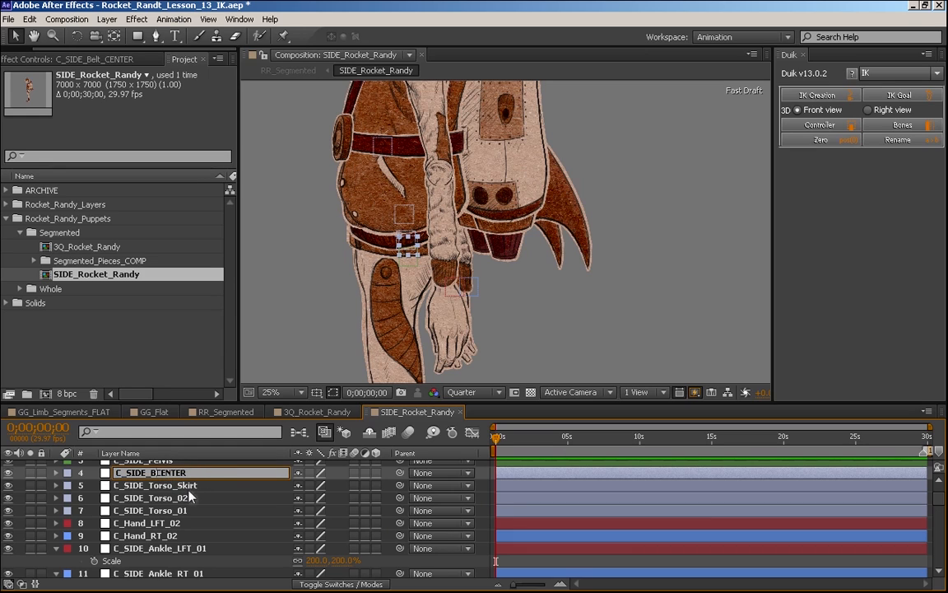
pyautogui.press('BackSpace')
pyautogui.press('BackSpace')
pyautogui.press('BackSpace')
pyautogui.press('BackSpace')
pyautogui.press('Return')
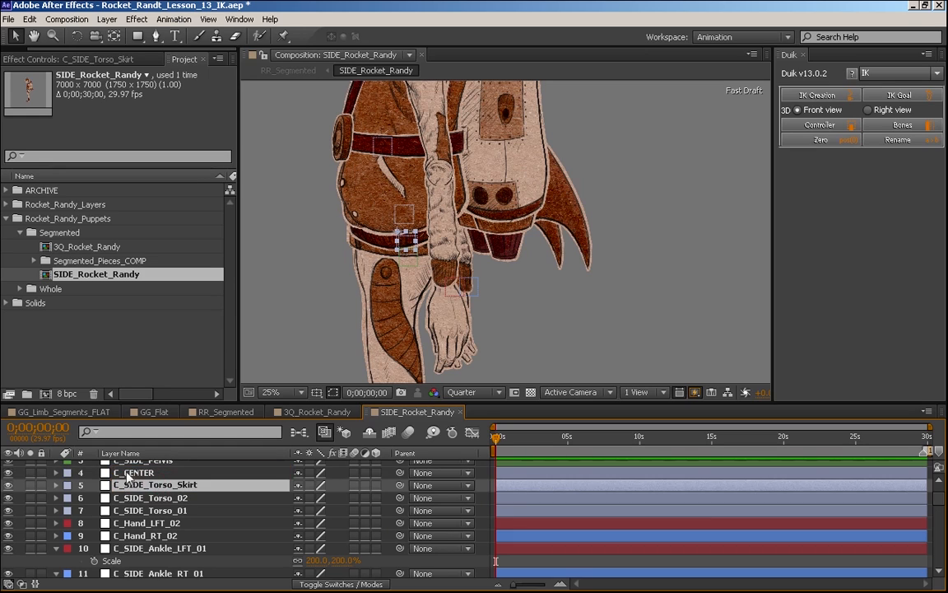
# - Label C_CENTER in Yellow and move it directly below C_SIDE_Ankle_RT_01 in the layer order
pyautogui.click(67, 472)
pyautogui.click(107, 298)
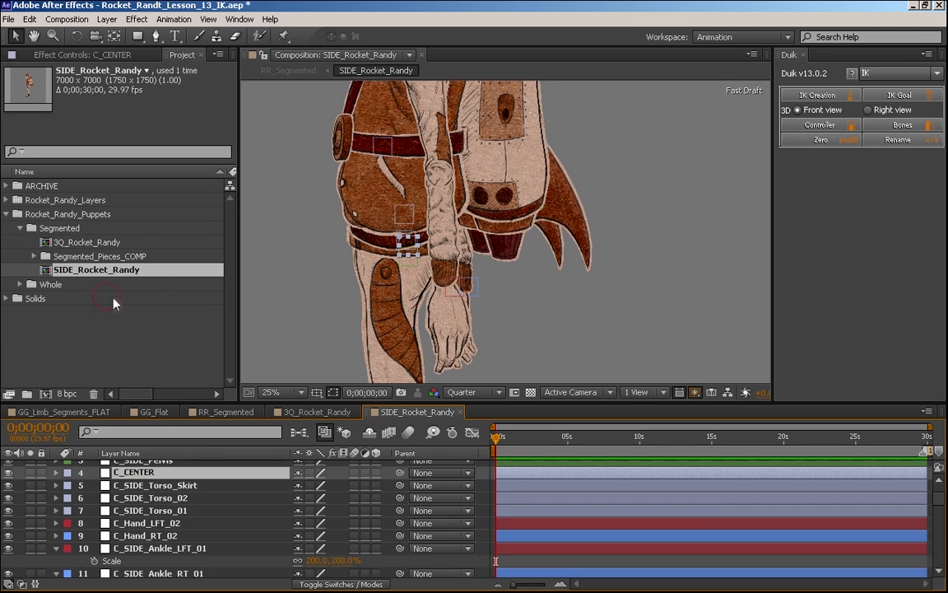
pyautogui.scroll(-4, 164, 519)
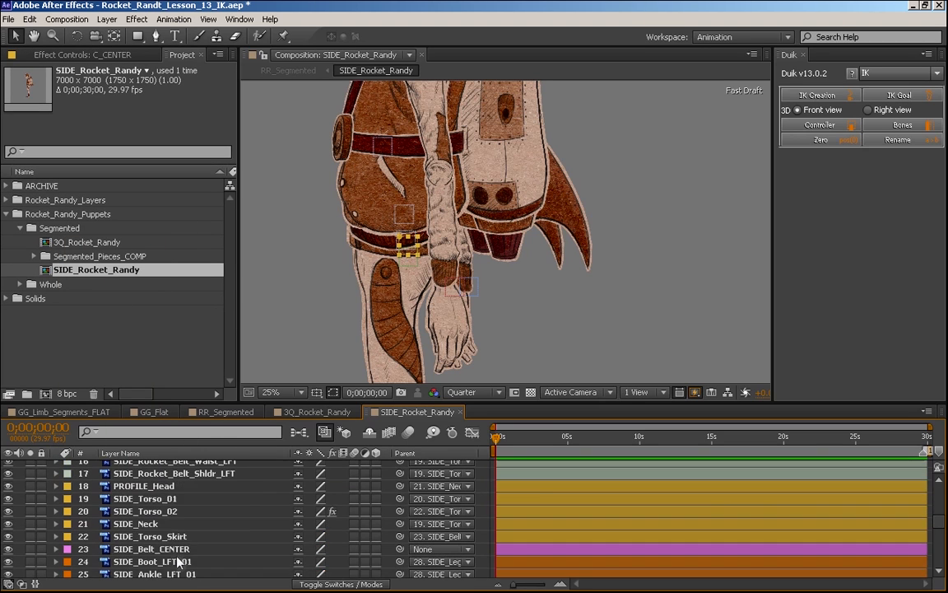
pyautogui.scroll(2, 169, 494)
pyautogui.moveTo(175, 469); pyautogui.dragTo(179, 514)
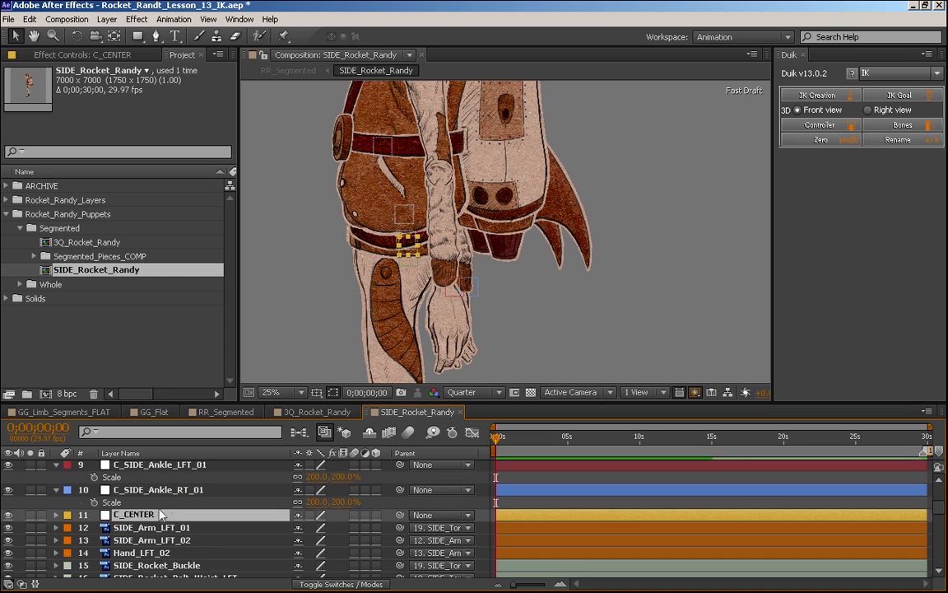
# - Copy the C_MASTER controller from 3Q_Rocket_Randy into SIDE_Rocket_Randy and place it directly below C_CENTER
pyautogui.click(327, 413)
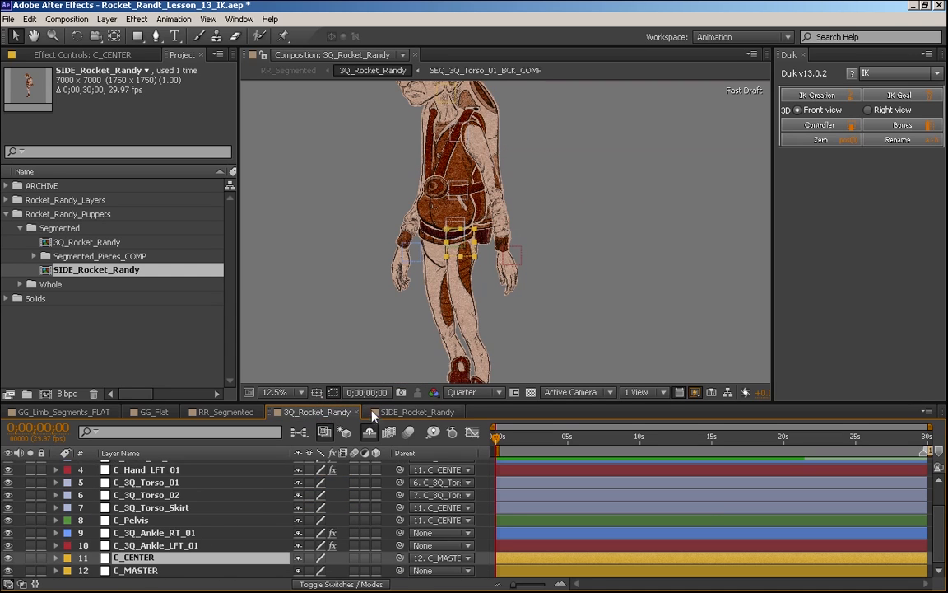
pyautogui.click(387, 411)
pyautogui.press('h')
pyautogui.moveTo(482, 326); pyautogui.dragTo(550, 144)
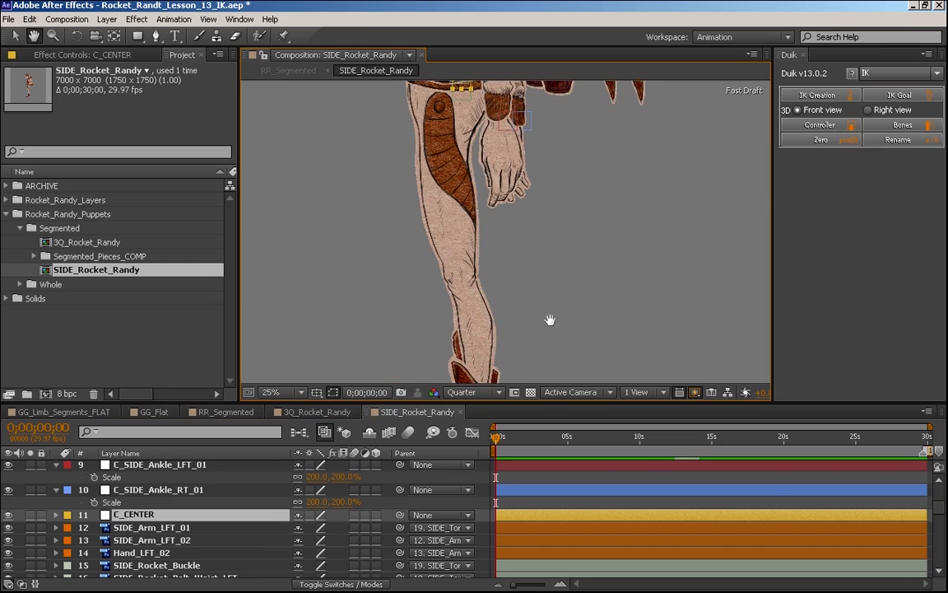
pyautogui.moveTo(550, 319)
pyautogui.mouseDown()
pyautogui.moveTo(560, 201)
pyautogui.moveTo(547, 301)
pyautogui.mouseUp()
pyautogui.press(',')
pyautogui.press('space')
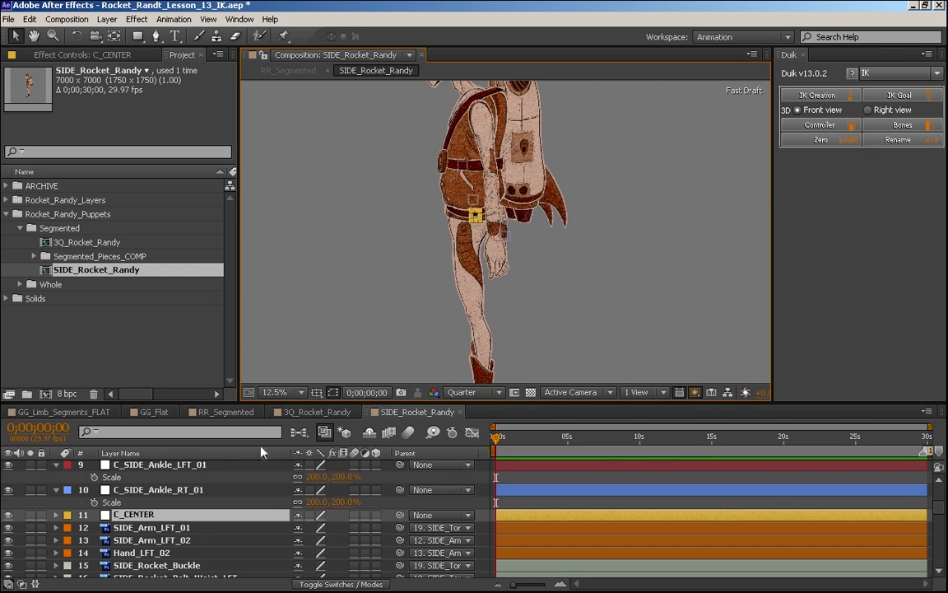
pyautogui.click(346, 410)
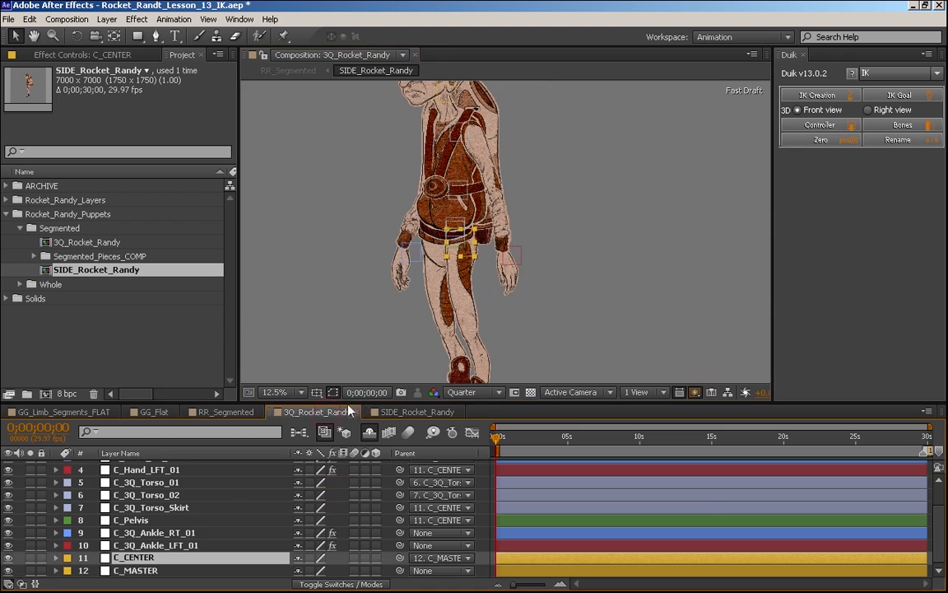
pyautogui.click(163, 566)
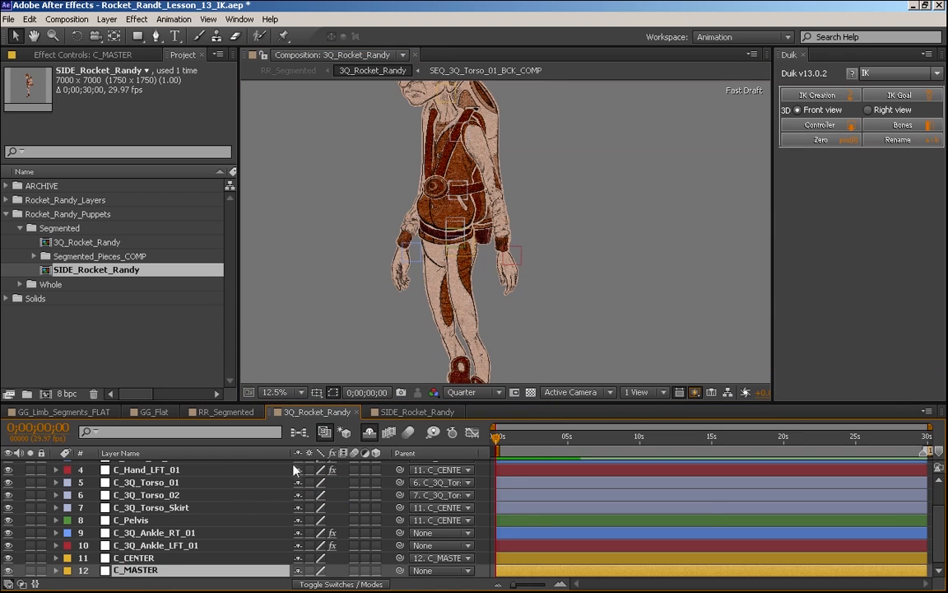
pyautogui.click(401, 413)
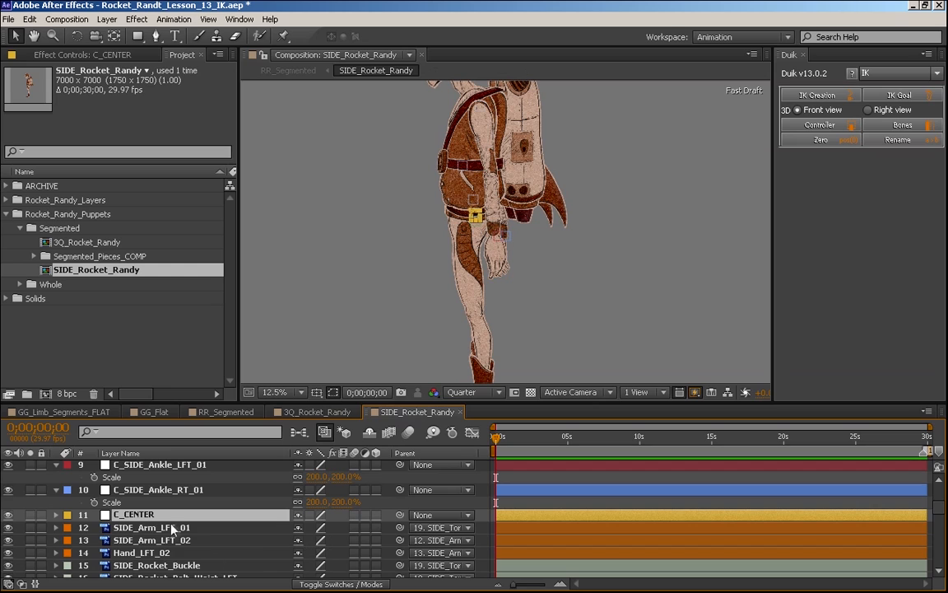
pyautogui.scroll(-5, 544, 321)
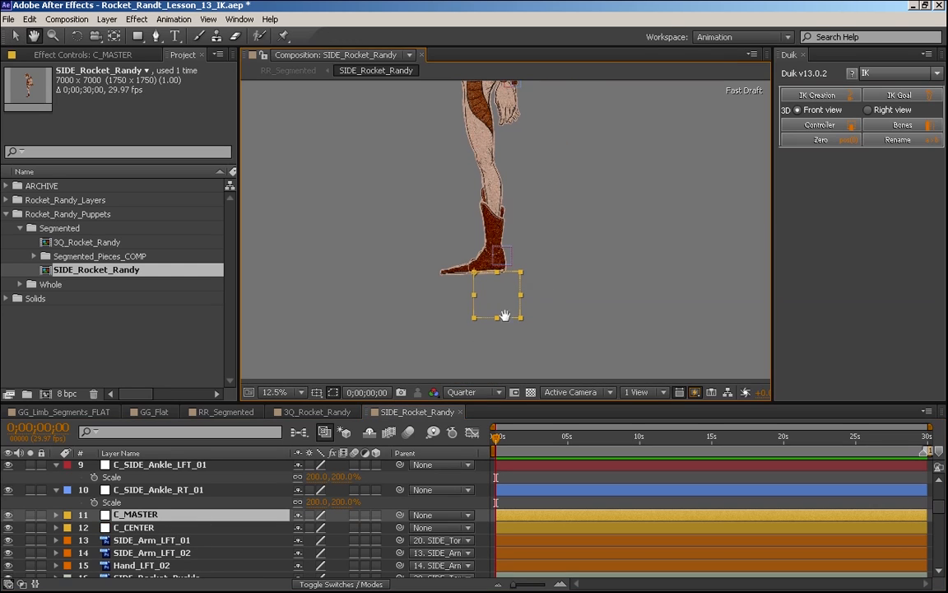
pyautogui.moveTo(149, 527); pyautogui.dragTo(149, 534)
# - Compare the placement of the C_MASTER controller beneath the feet in the 3Q and side compositions
pyautogui.click(303, 417)
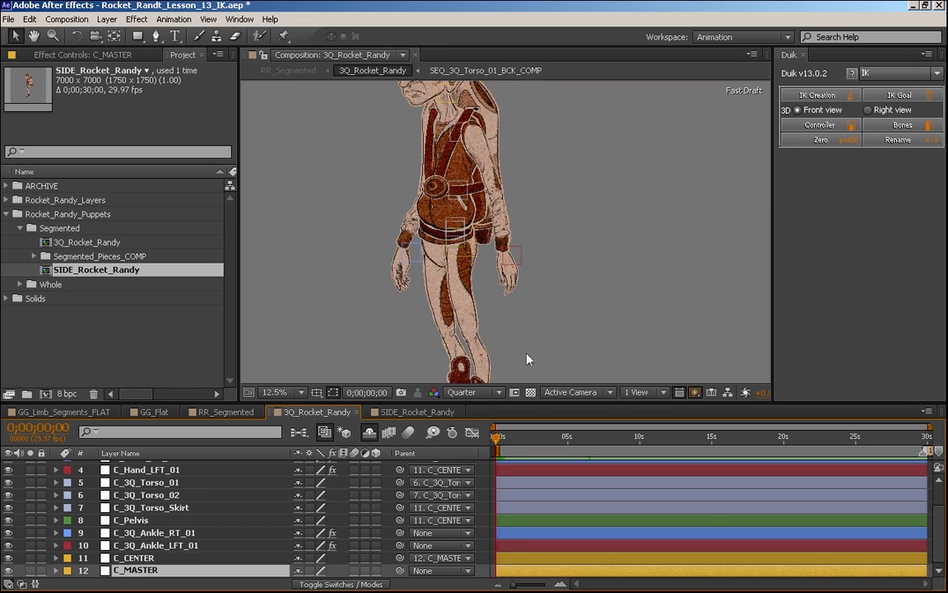
pyautogui.press('space')
pyautogui.moveTo(558, 362); pyautogui.dragTo(601, 190)
pyautogui.click(418, 411)
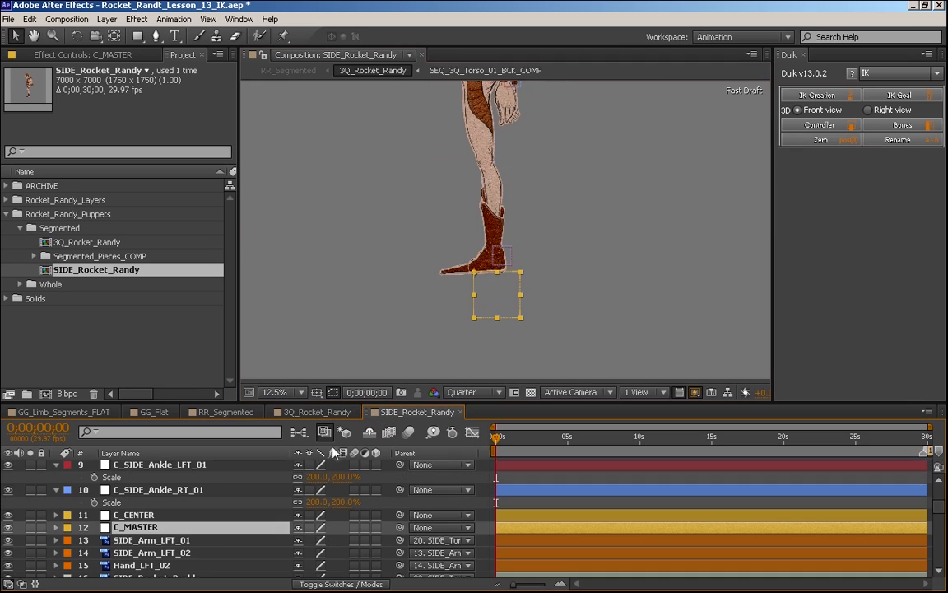
pyautogui.moveTo(583, 244); pyautogui.dragTo(599, 323)
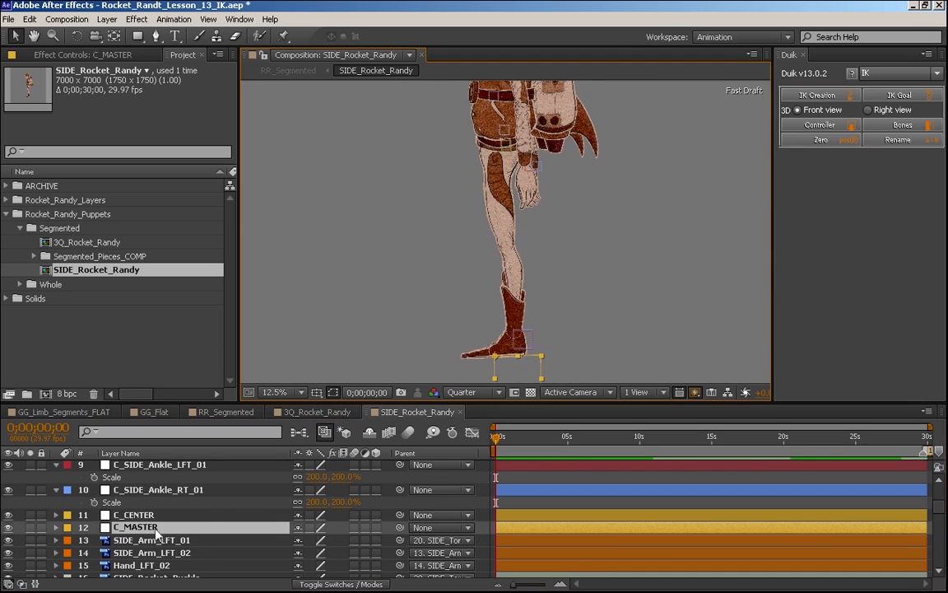
# - In the 3Q_Rocket_Randy composition, move C_3Q_Ankle_RT_01 directly below C_3Q_Ankle_LFT_01 in the layer order
pyautogui.click(317, 412)
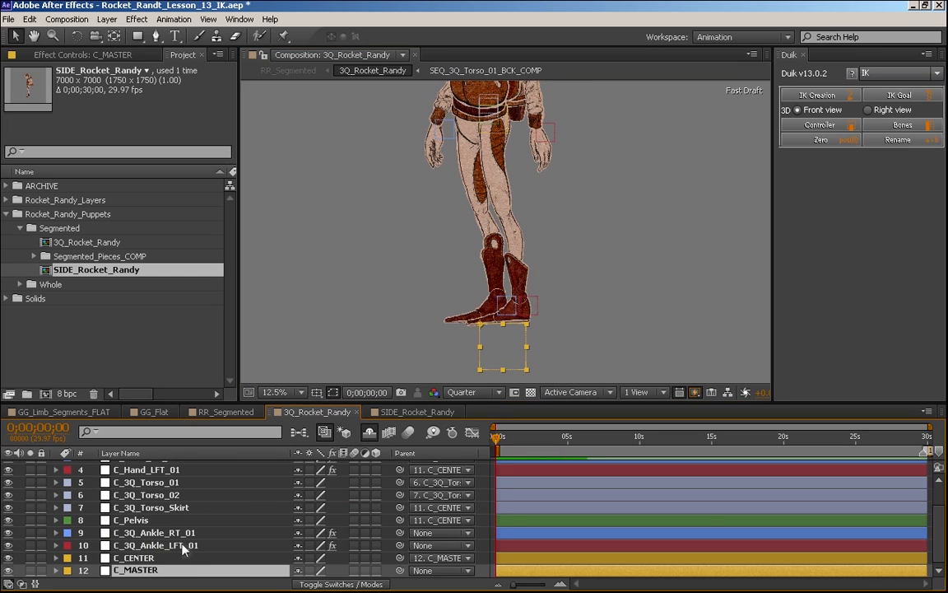
pyautogui.moveTo(165, 533); pyautogui.dragTo(163, 548)
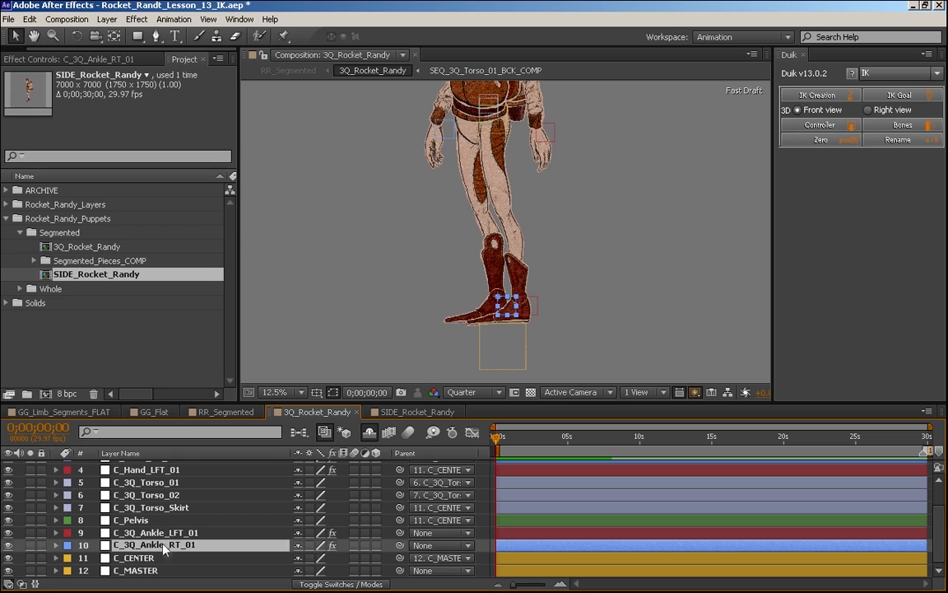
pyautogui.click(144, 469)
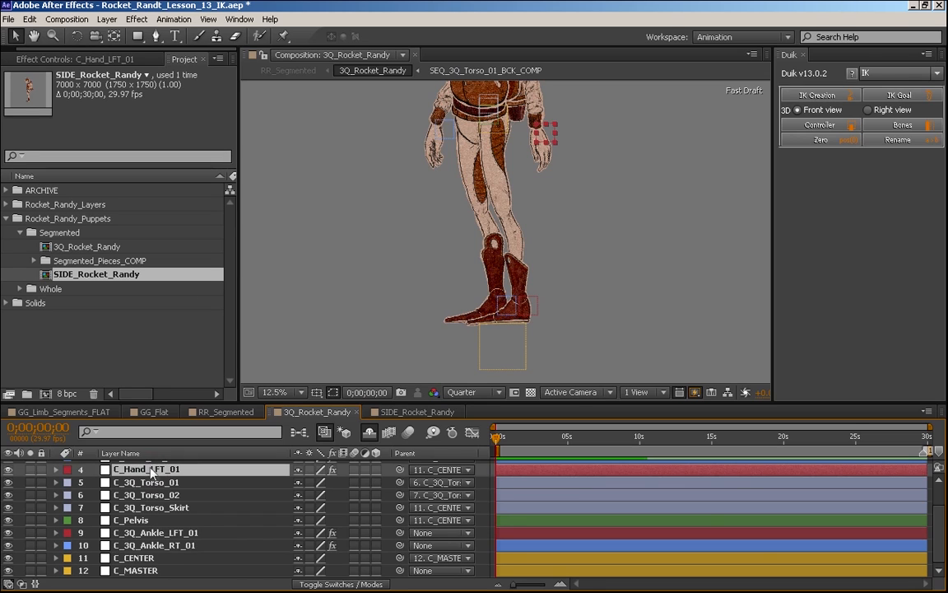
# - In the 3Q_Rocket_Randy composition, move C_Hand_LFT_01 directly above C_Hand_RT_01 in the layer order
pyautogui.scroll(1, 148, 494)
pyautogui.moveTo(149, 494); pyautogui.dragTo(154, 480)
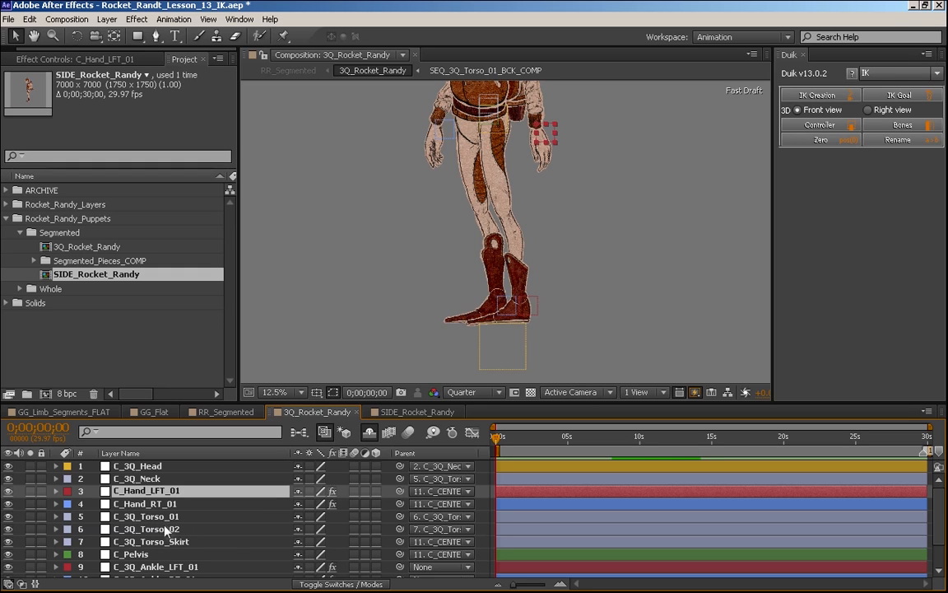
# - In the SIDE_Rocket_Randy composition, collapse the expanded Scale properties of both ankle controllers
pyautogui.click(417, 411)
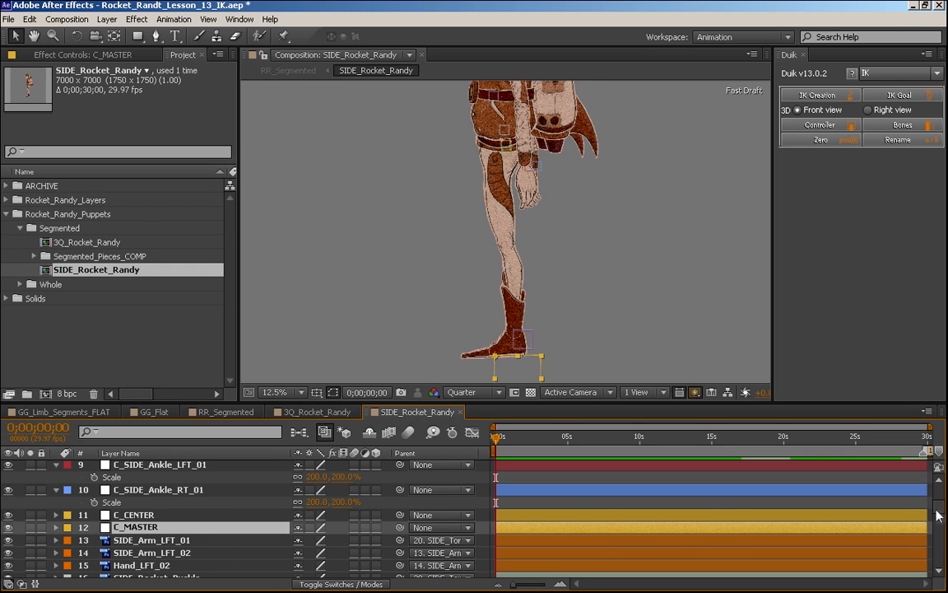
pyautogui.scroll(3, 257, 486)
pyautogui.click(56, 521)
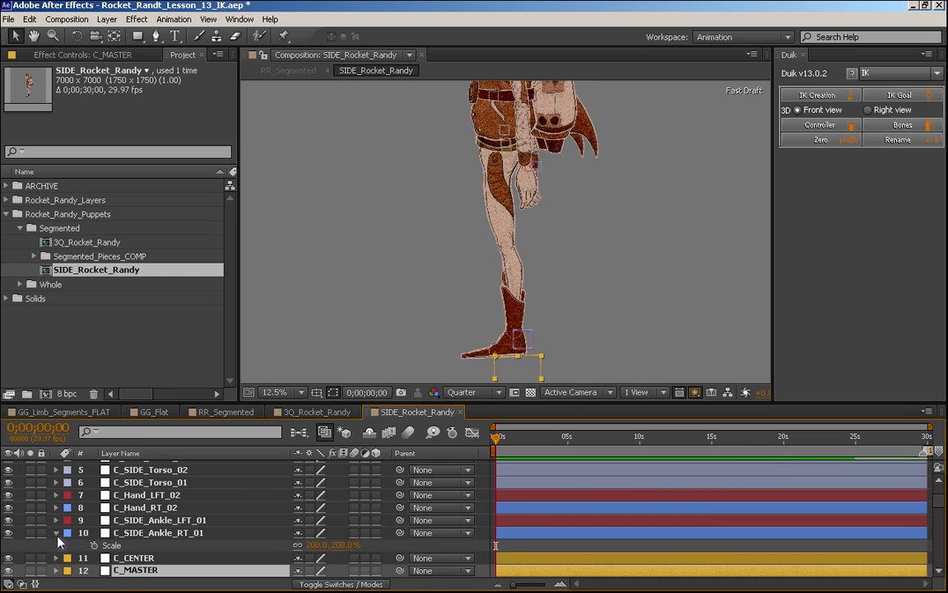
pyautogui.click(56, 533)
# - Reorder the side torso controllers as C_SIDE_Torso_01, C_SIDE_Torso_02 and C_SIDE_Torso_Skirt
pyautogui.click(163, 507)
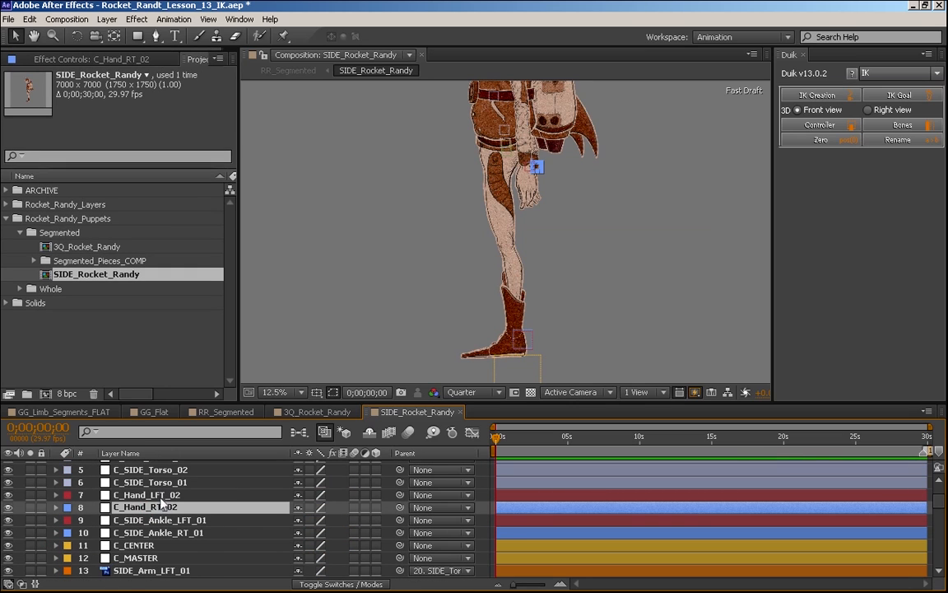
pyautogui.click(499, 482)
pyautogui.scroll(2, 404, 509)
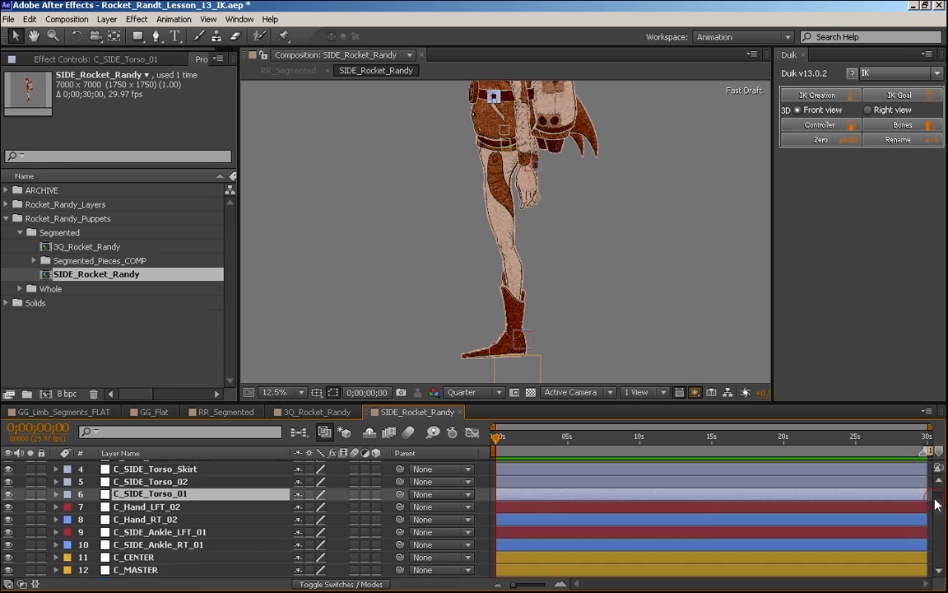
pyautogui.moveTo(176, 520)
pyautogui.mouseDown()
pyautogui.moveTo(180, 491)
pyautogui.moveTo(176, 518)
pyautogui.moveTo(176, 502)
pyautogui.mouseUp()
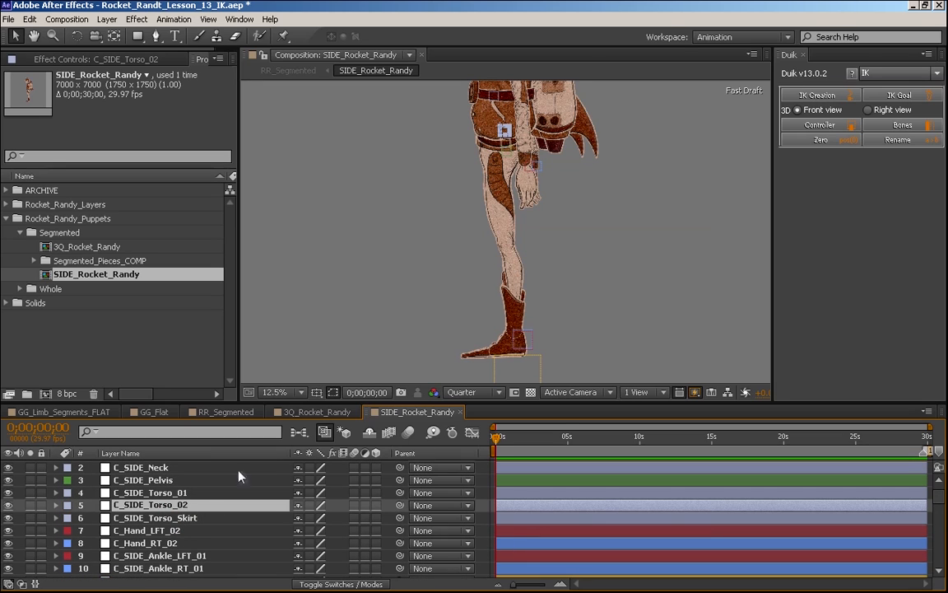
# - Move both hand controllers directly below C_SIDE_Neck, and C_SIDE_Pelvis directly below C_SIDE_Torso_Skirt
pyautogui.click(145, 530)
pyautogui.keyDown('shift'); pyautogui.click(147, 544); pyautogui.keyUp('shift')
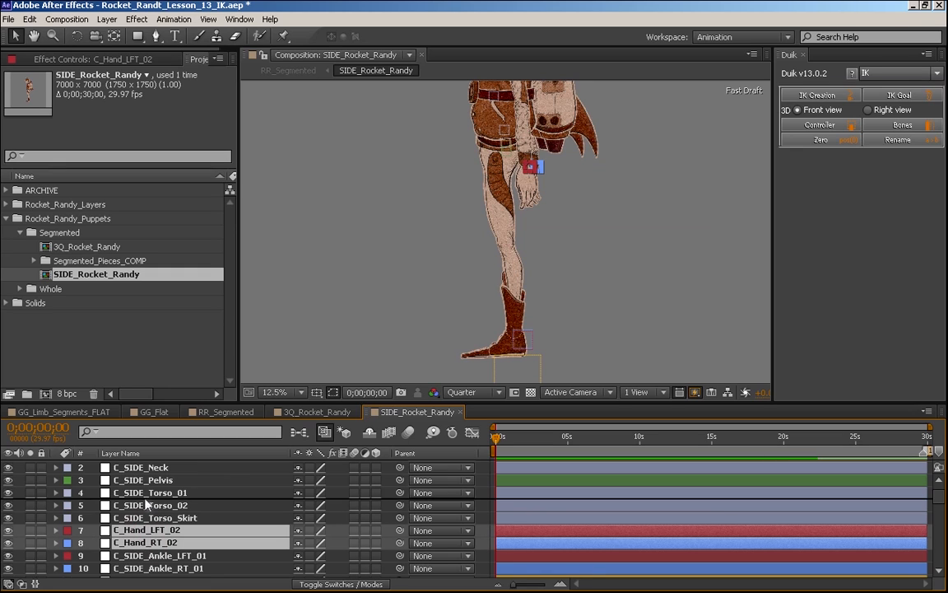
pyautogui.moveTo(152, 458); pyautogui.dragTo(189, 549)
pyautogui.click(154, 479)
# - Compare the controller layer order and parenting between the 3Q_Rocket_Randy and SIDE_Rocket_Randy compositions
pyautogui.click(317, 412)
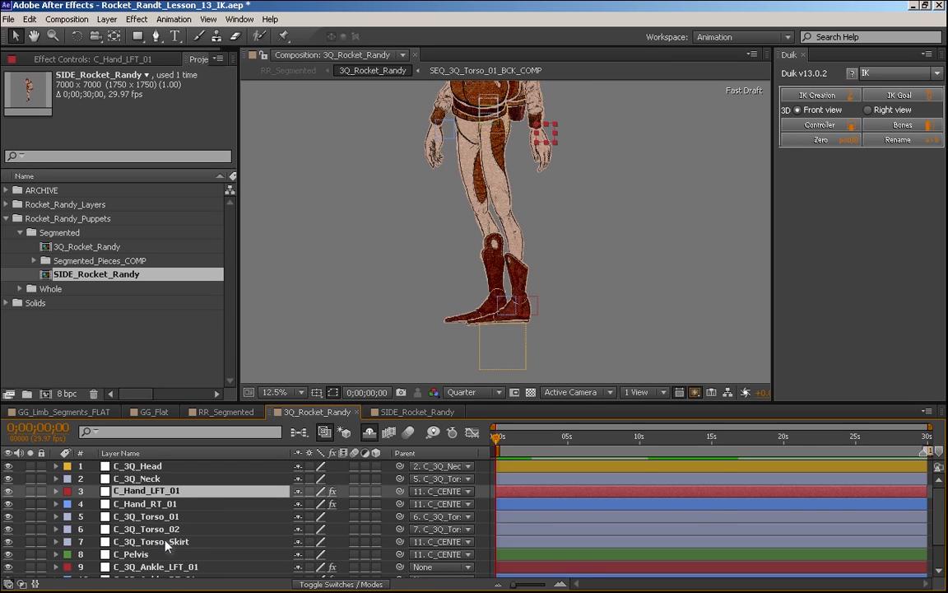
pyautogui.click(539, 536)
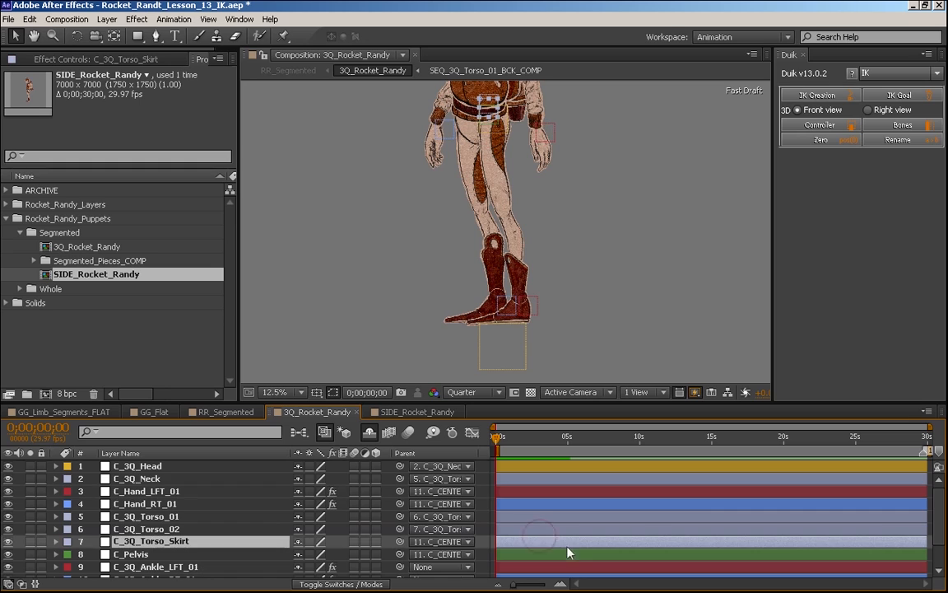
pyautogui.click(401, 413)
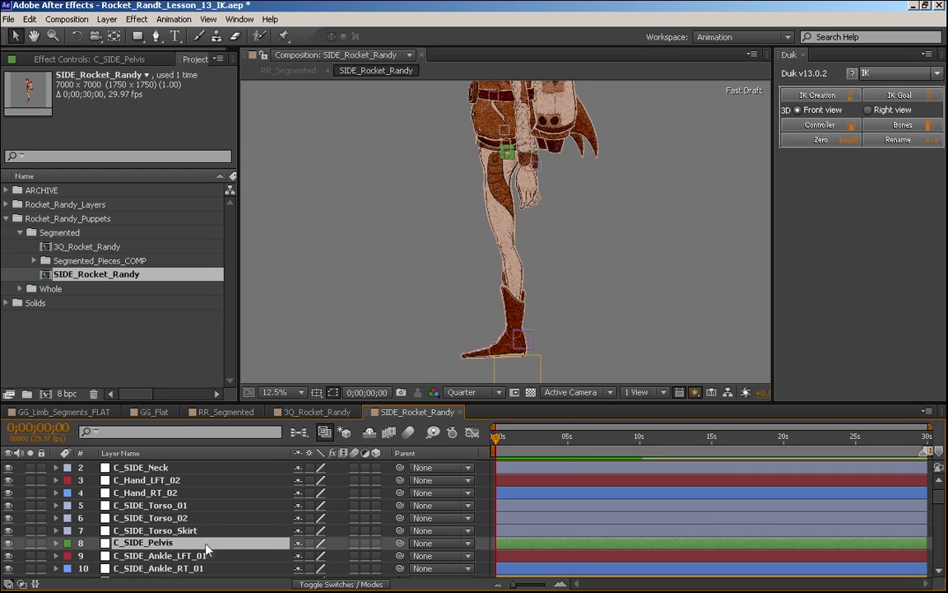
pyautogui.click(179, 544)
pyautogui.click(175, 556)
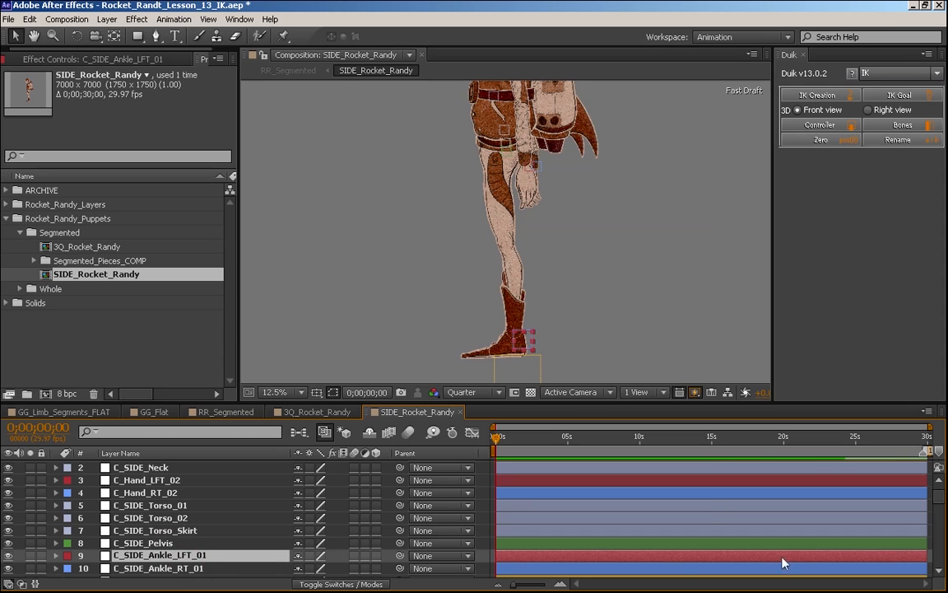
pyautogui.scroll(-4, 936, 506)
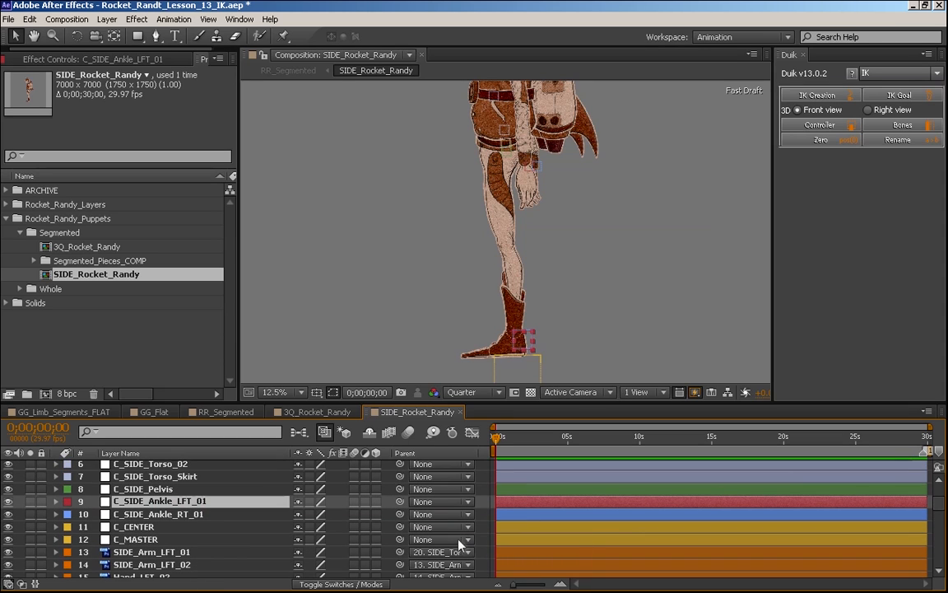
pyautogui.click(317, 411)
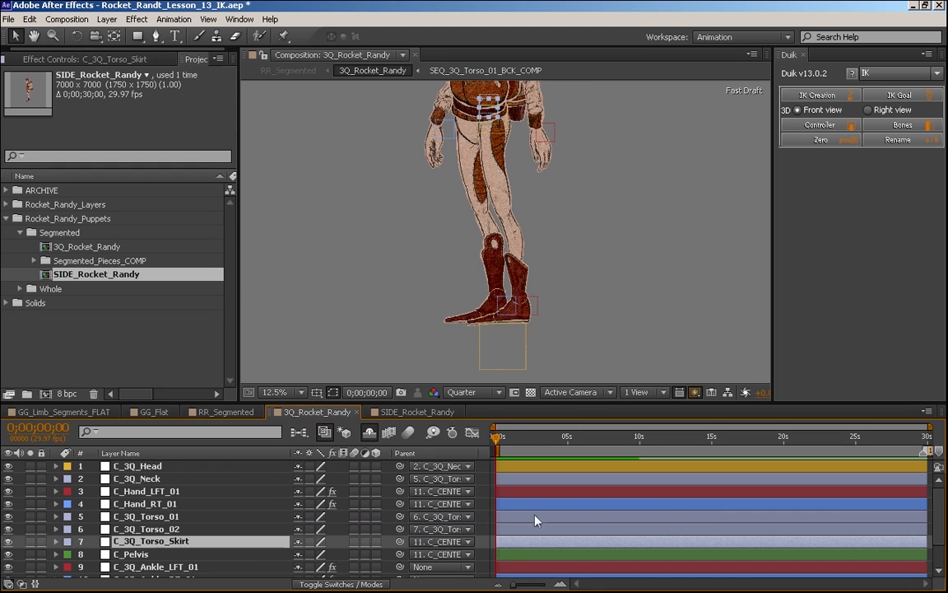
pyautogui.scroll(-3, 936, 515)
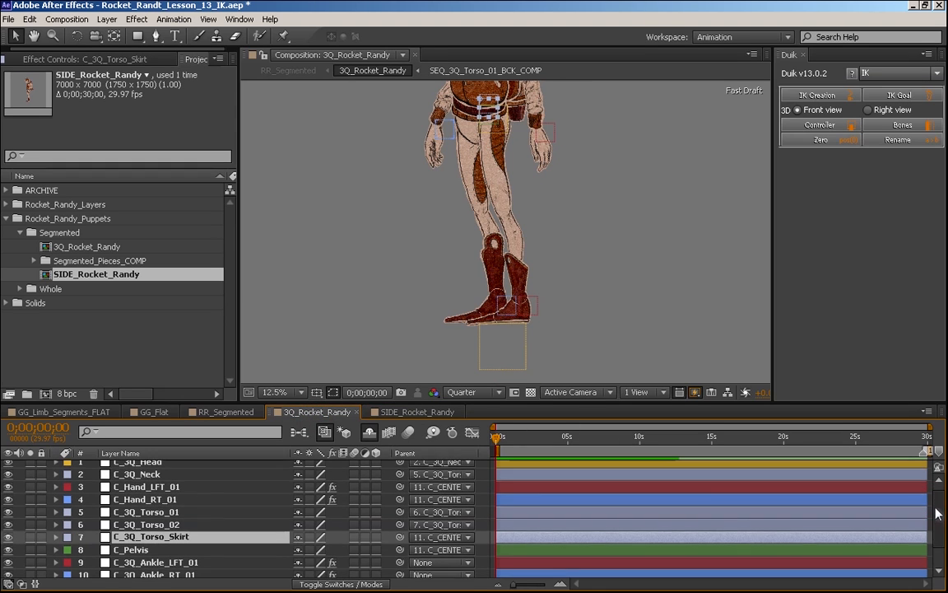
pyautogui.scroll(3, 936, 518)
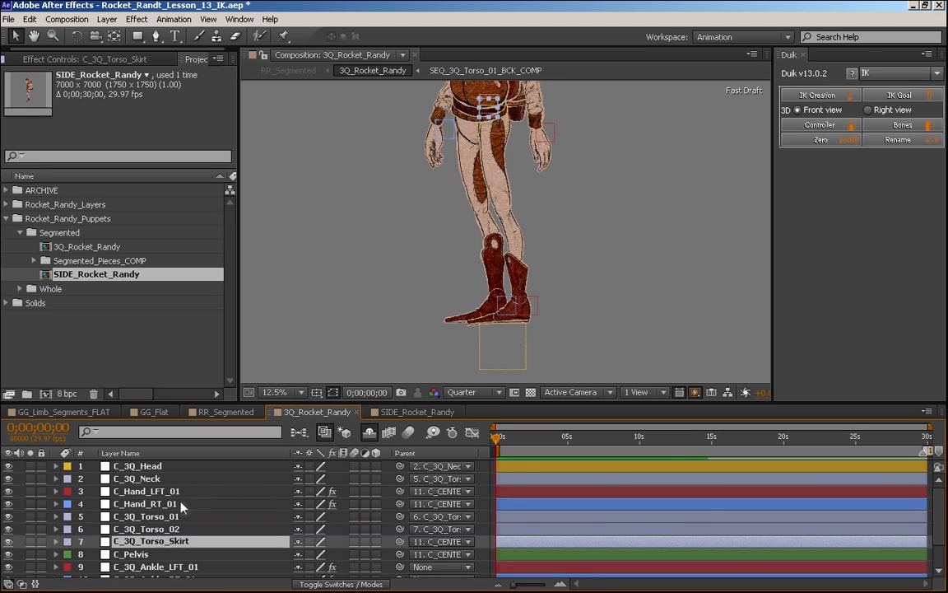
pyautogui.click(411, 412)
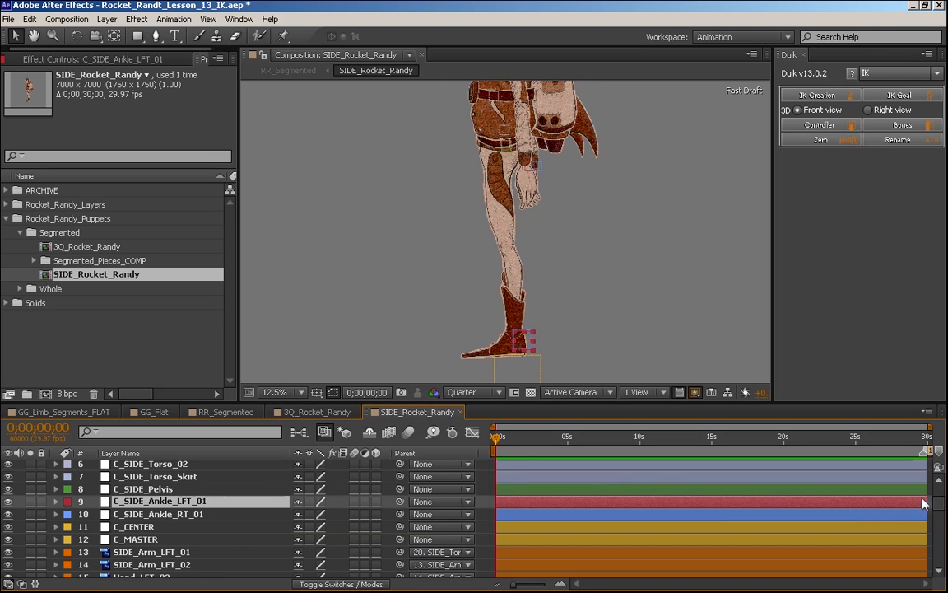
pyautogui.scroll(5, 939, 494)
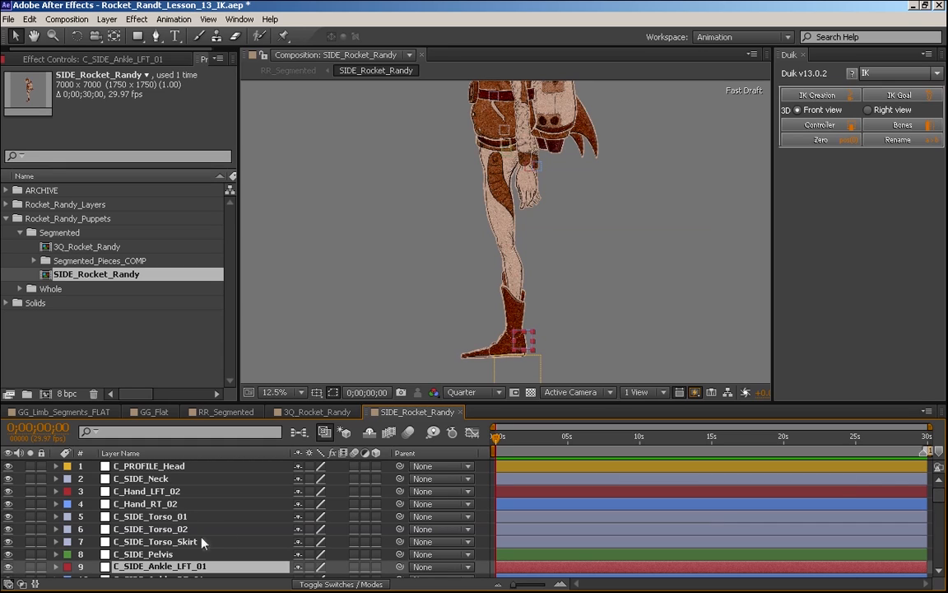
# - Rename the side puppet's left hand controller as C_Hand_LFT_1 and its right hand controller as C_Hand_RT_01
pyautogui.click(175, 491)
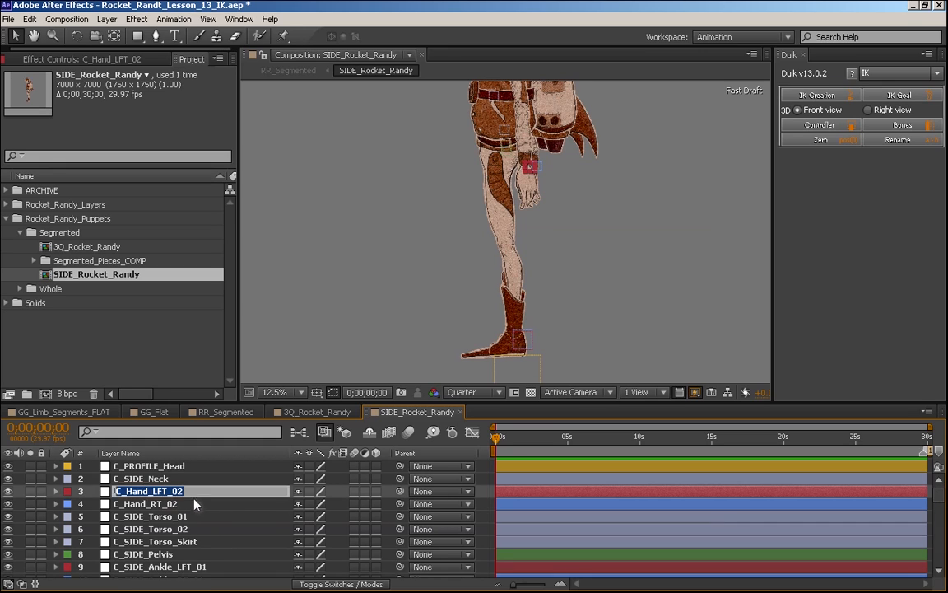
pyautogui.press('Return')
pyautogui.write('1')
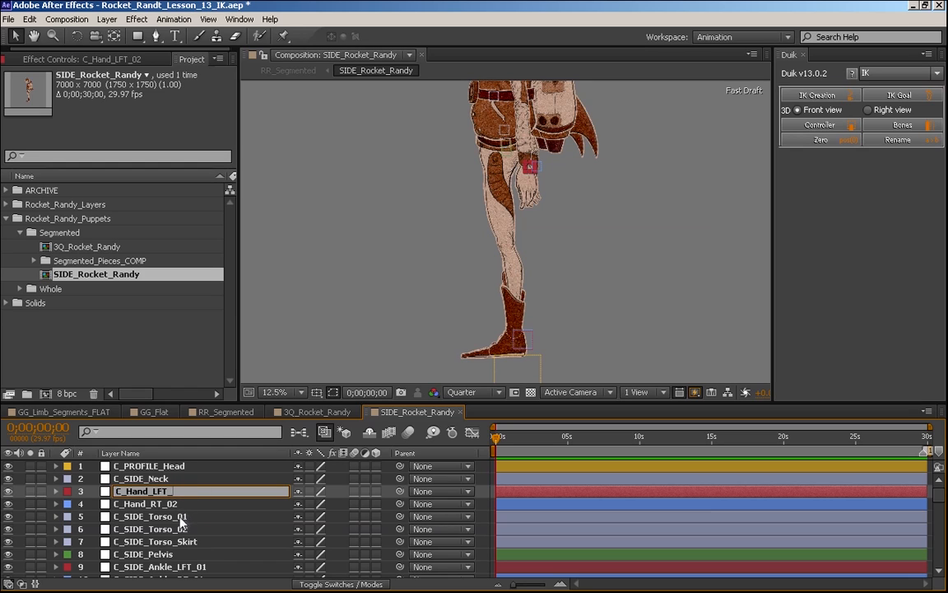
pyautogui.click(183, 504)
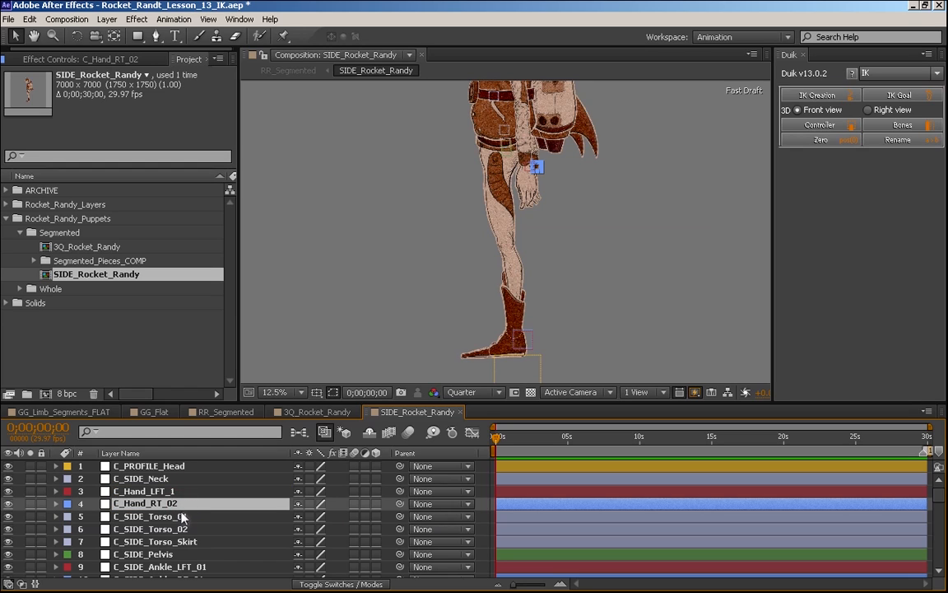
pyautogui.press('Return')
pyautogui.press('Right')
pyautogui.press('BackSpace')
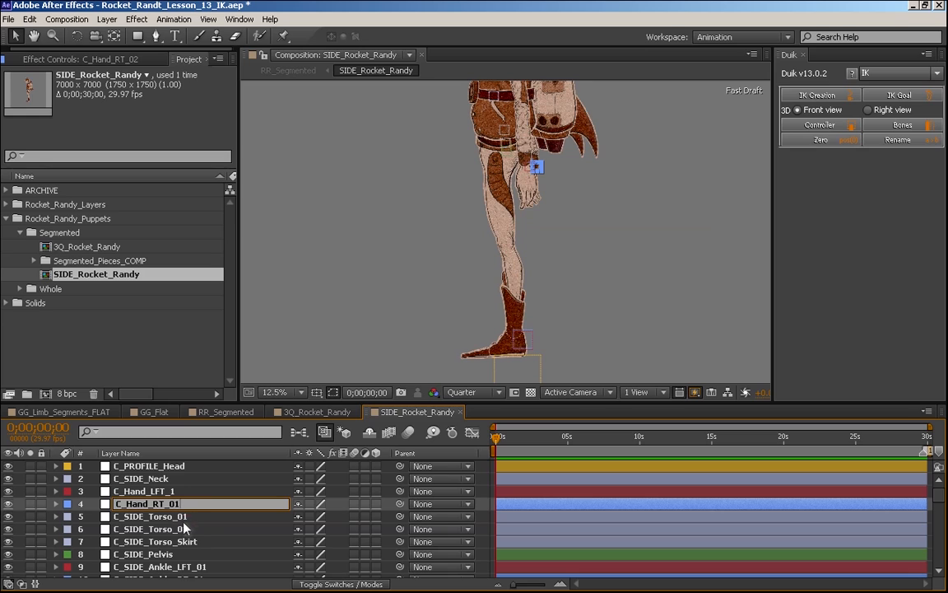
# - Correct the left hand controller's name to C_Hand_LFT_01
pyautogui.click(170, 493)
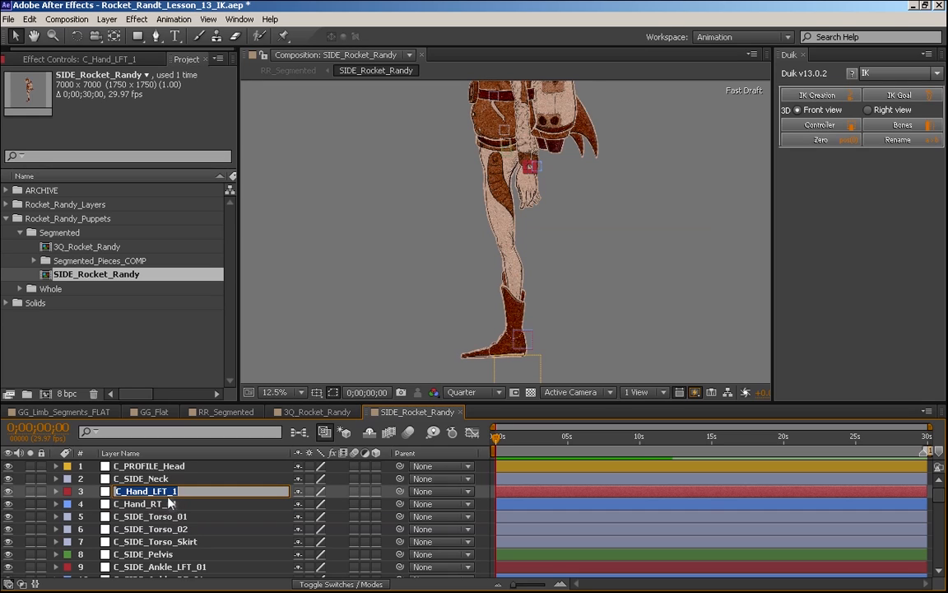
pyautogui.press('Return')
pyautogui.press('Right')
pyautogui.press('Left')
pyautogui.write('0')
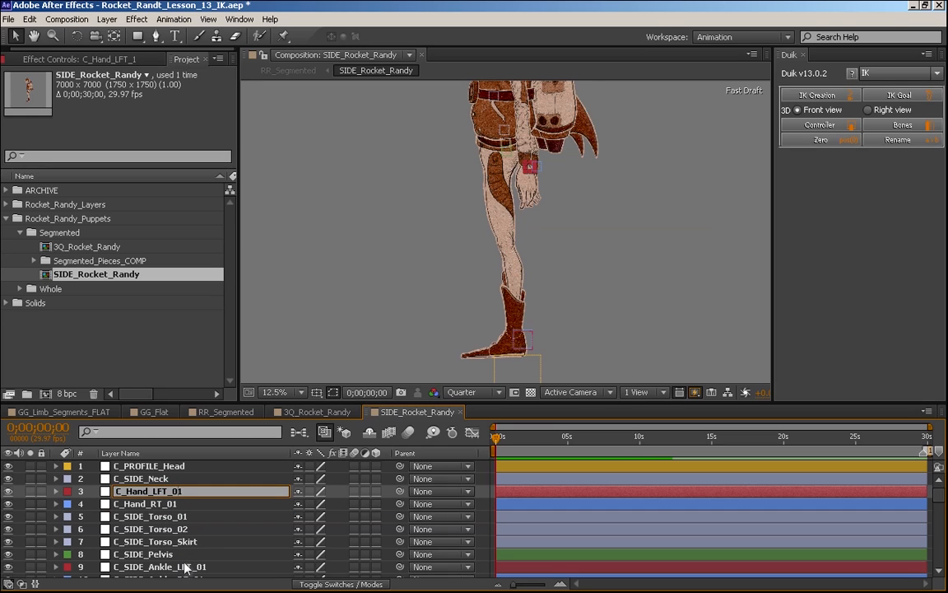
# - Parent C_SIDE_Torso_01 to C_SIDE_Torso_02, C_SIDE_Torso_02 to C_SIDE_Torso_Skirt, and C_SIDE_Torso_Skirt to C_SIDE_Pelvis
pyautogui.click(209, 517)
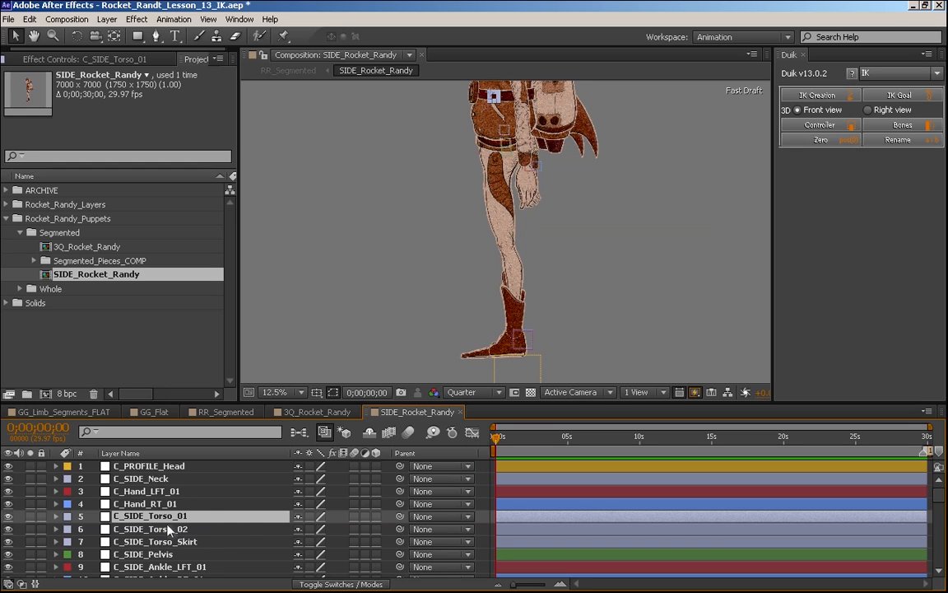
pyautogui.moveTo(400, 518); pyautogui.dragTo(183, 531)
pyautogui.click(208, 527)
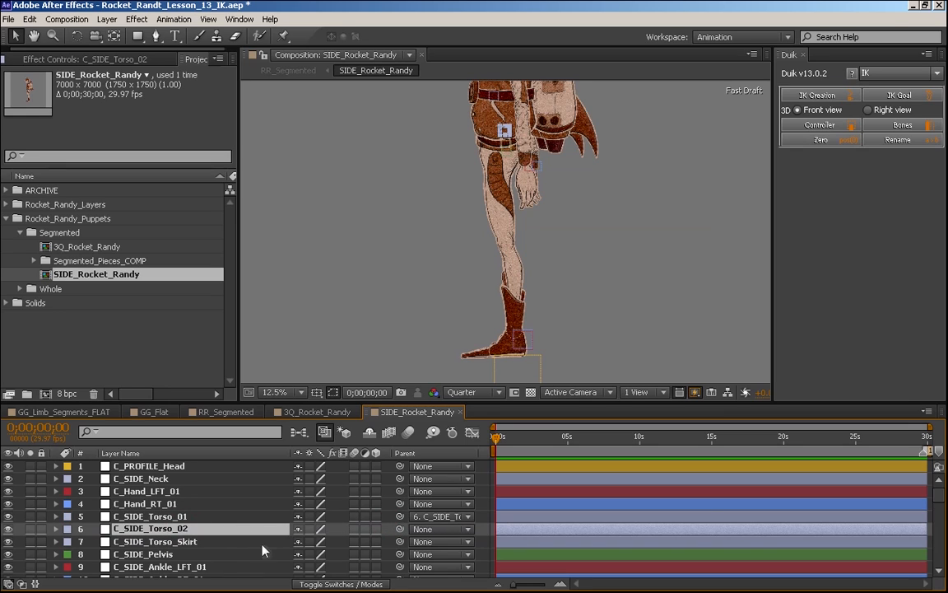
pyautogui.moveTo(400, 529); pyautogui.dragTo(195, 541)
pyautogui.click(194, 542)
pyautogui.moveTo(399, 542); pyautogui.dragTo(170, 565)
# - Parent C_SIDE_Pelvis to C_CENTER, and parent C_CENTER and both side ankle controllers to C_MASTER
pyautogui.click(156, 554)
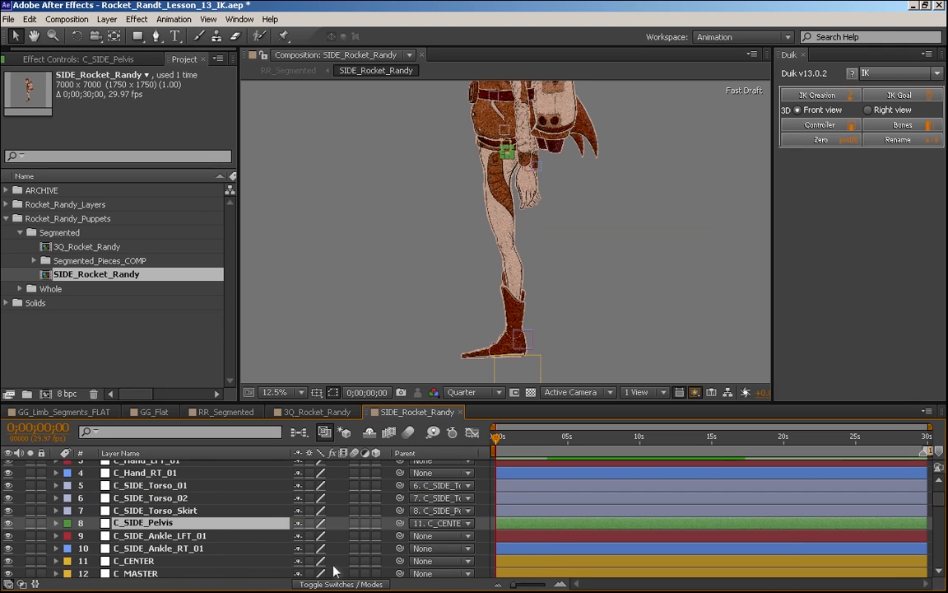
pyautogui.moveTo(399, 561); pyautogui.dragTo(136, 546)
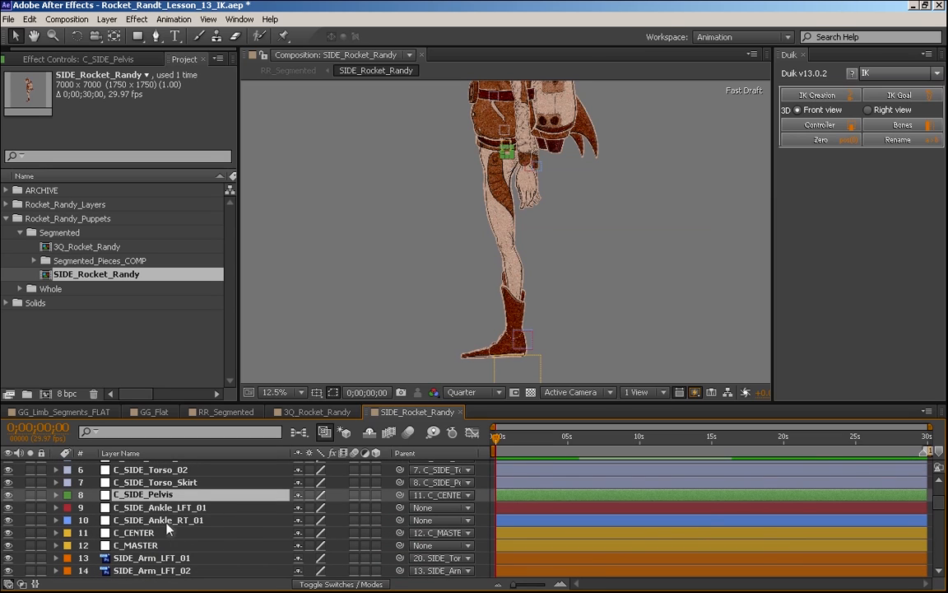
pyautogui.click(175, 520)
pyautogui.keyDown('shift'); pyautogui.click(169, 507); pyautogui.keyUp('shift')
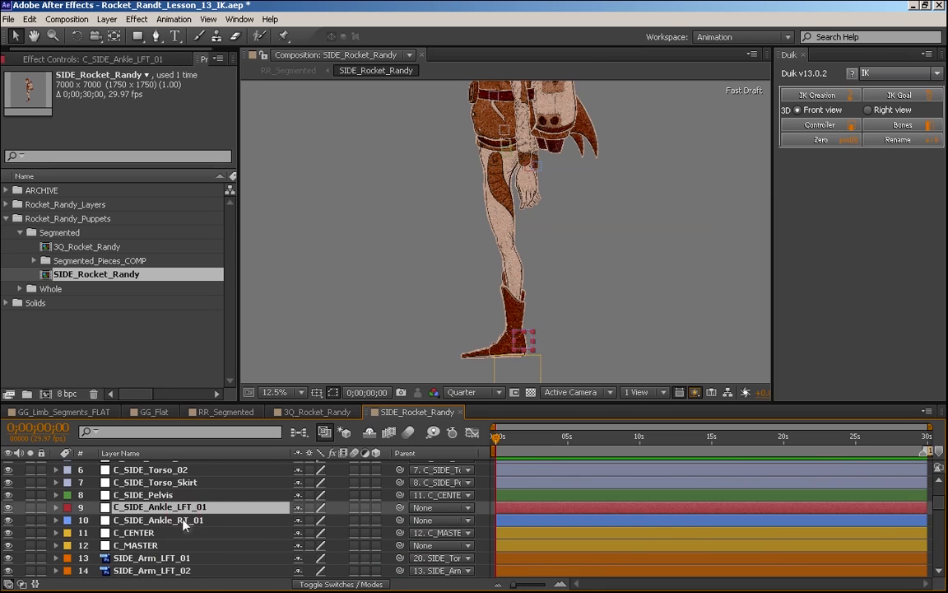
pyautogui.moveTo(341, 508); pyautogui.dragTo(136, 545)
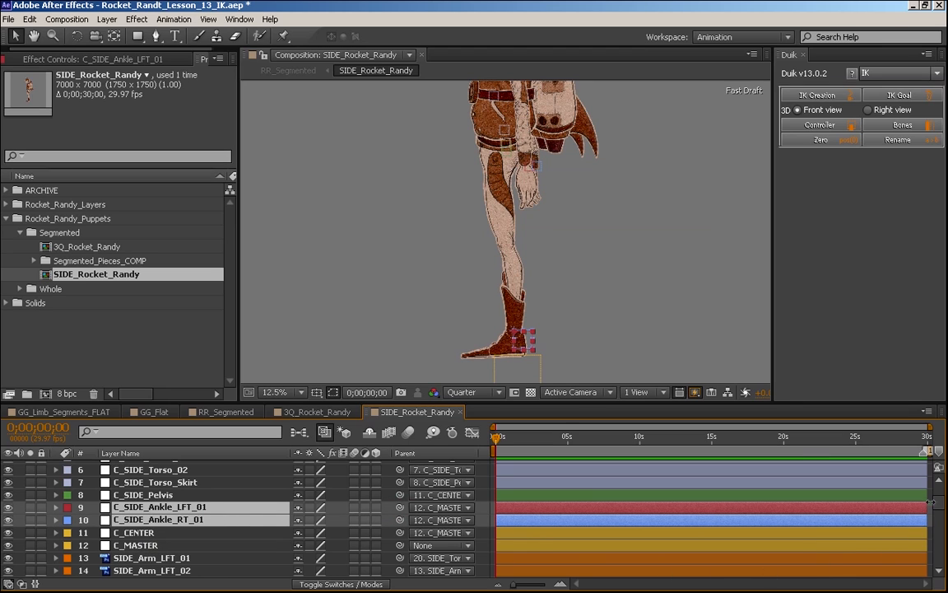
# - Parent C_Hand_LFT_01 and C_Hand_RT_01 together to C_CENTER
pyautogui.scroll(3, 930, 501)
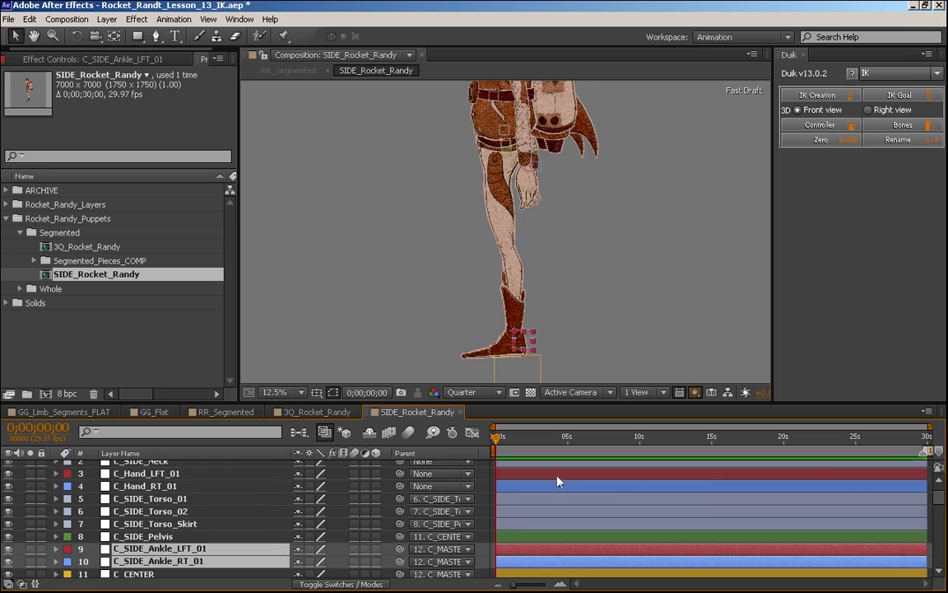
pyautogui.click(181, 474)
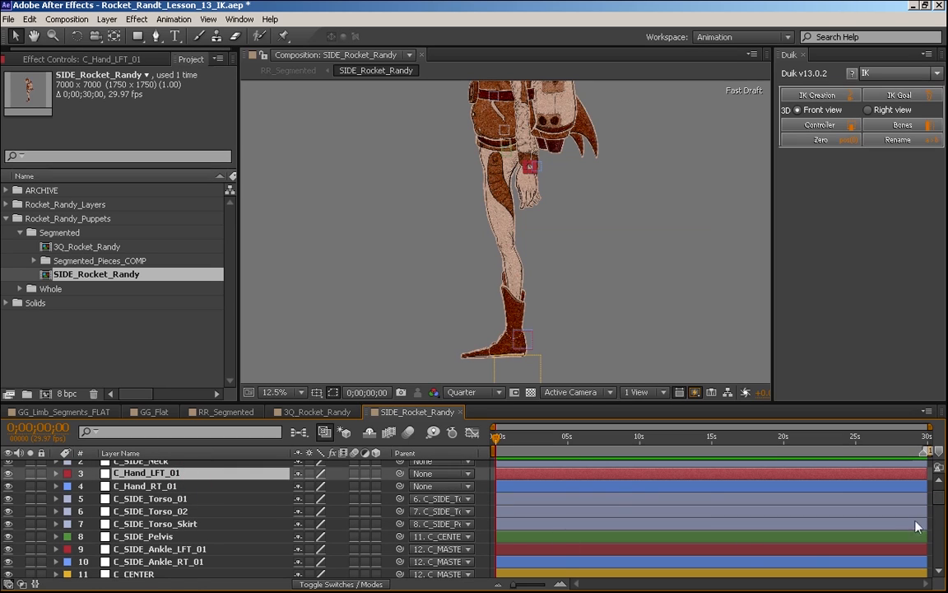
pyautogui.scroll(1, 868, 485)
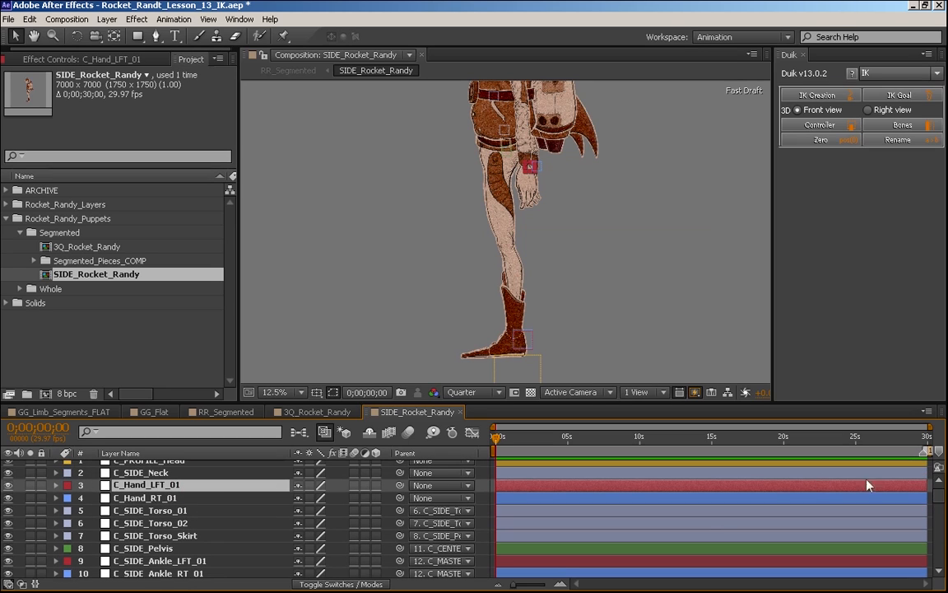
pyautogui.keyDown('shift'); pyautogui.click(164, 498); pyautogui.keyUp('shift')
pyautogui.moveTo(400, 492); pyautogui.dragTo(169, 553)
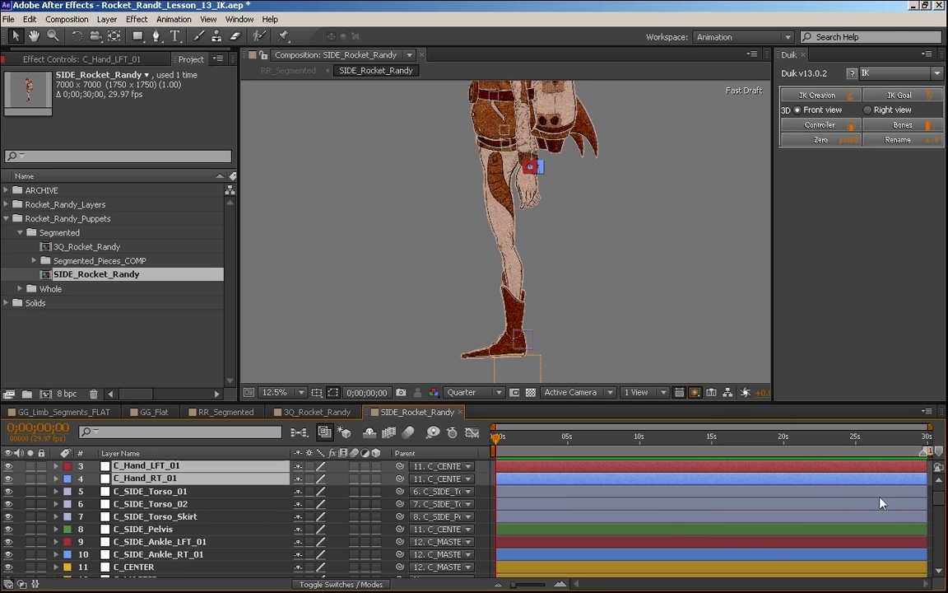
# - Parent C_SIDE_Neck to C_SIDE_Torso_01, and parent C_PROFILE_Head to C_SIDE_Neck
pyautogui.moveTo(941, 500); pyautogui.dragTo(940, 490)
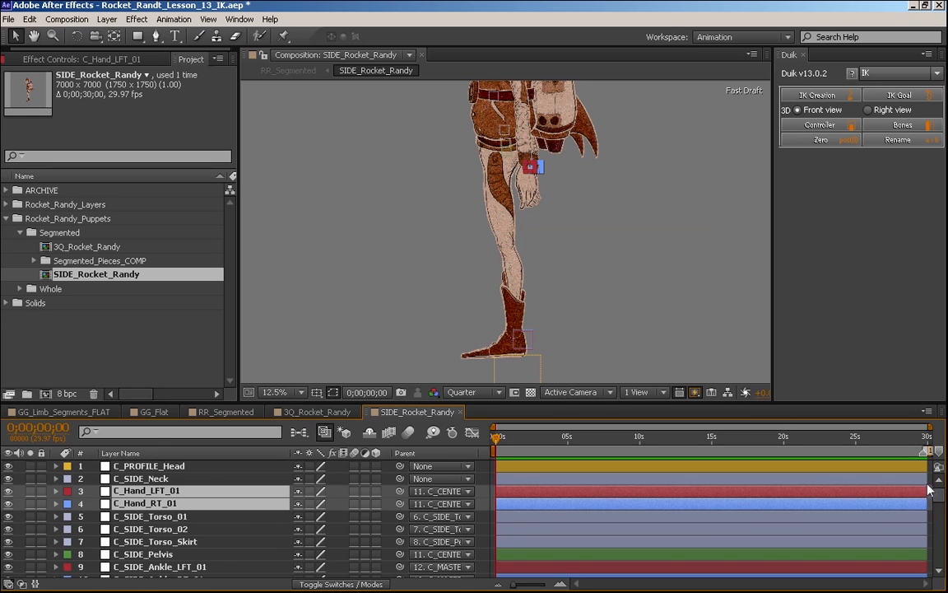
pyautogui.click(158, 480)
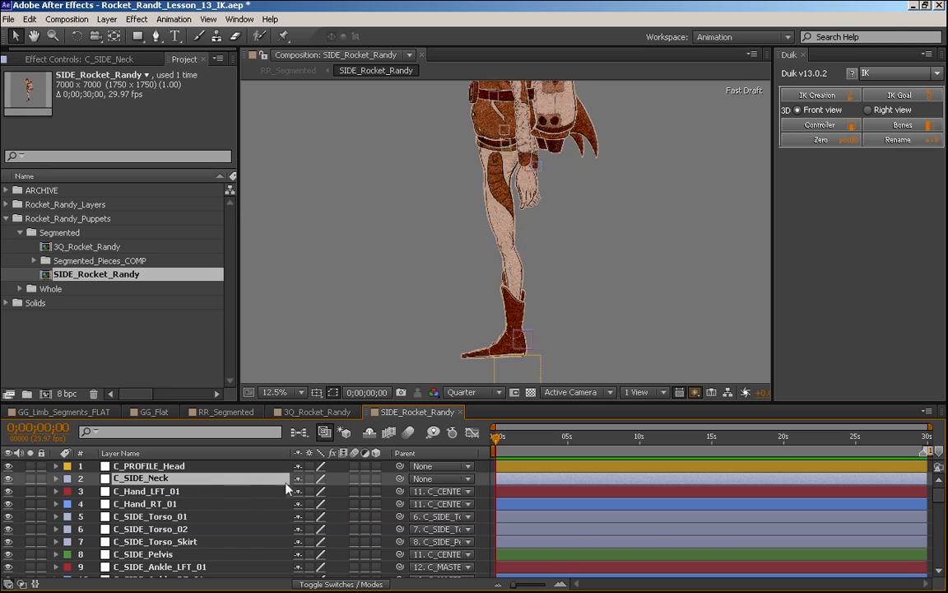
pyautogui.moveTo(400, 478); pyautogui.dragTo(197, 520)
pyautogui.click(391, 469)
pyautogui.moveTo(399, 470); pyautogui.dragTo(159, 479)
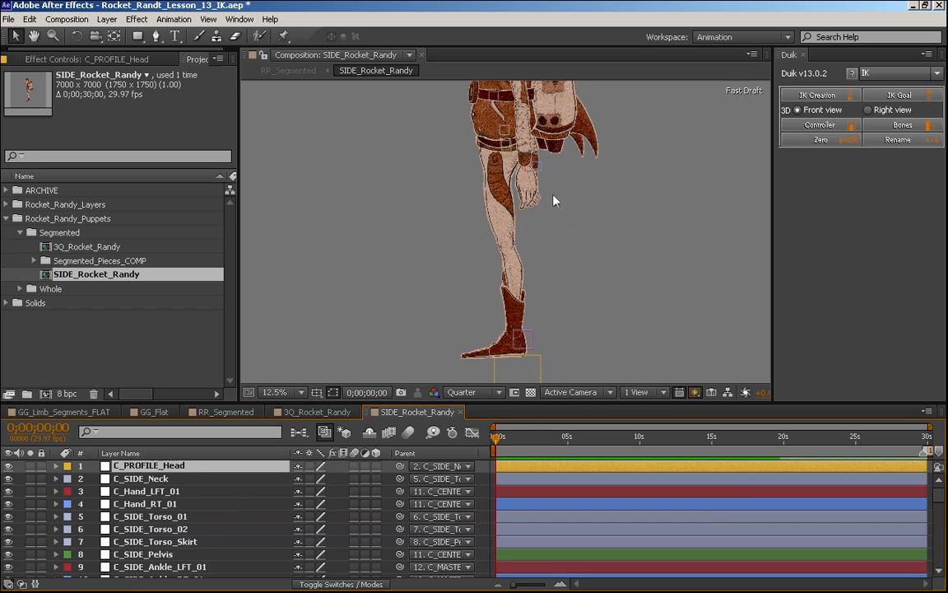
# - Clear the parent of all twelve controllers, from C_PROFILE_Head through C_MASTER, by setting it to None
pyautogui.press('h')
pyautogui.moveTo(577, 128); pyautogui.dragTo(594, 196)
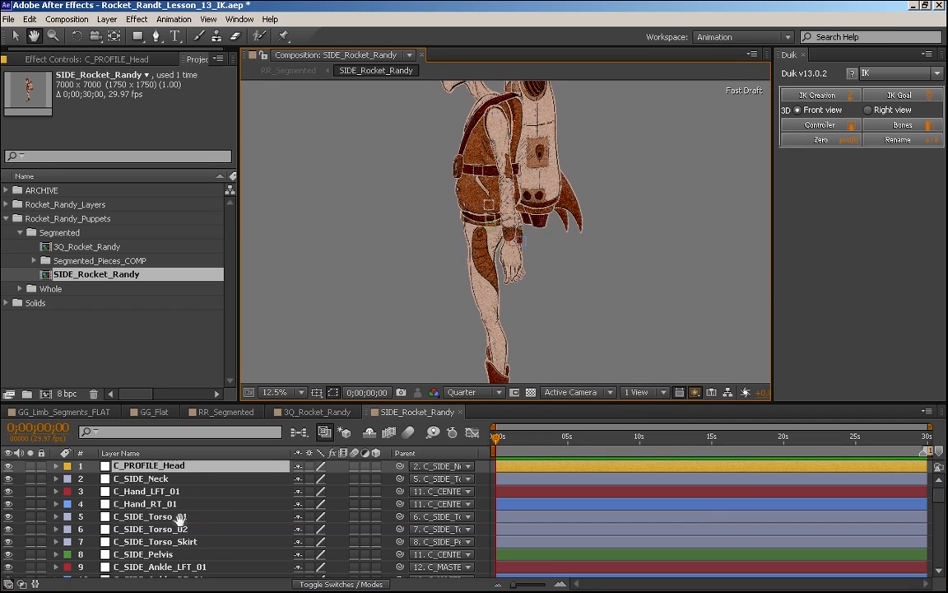
pyautogui.press('v')
pyautogui.scroll(-3, 933, 494)
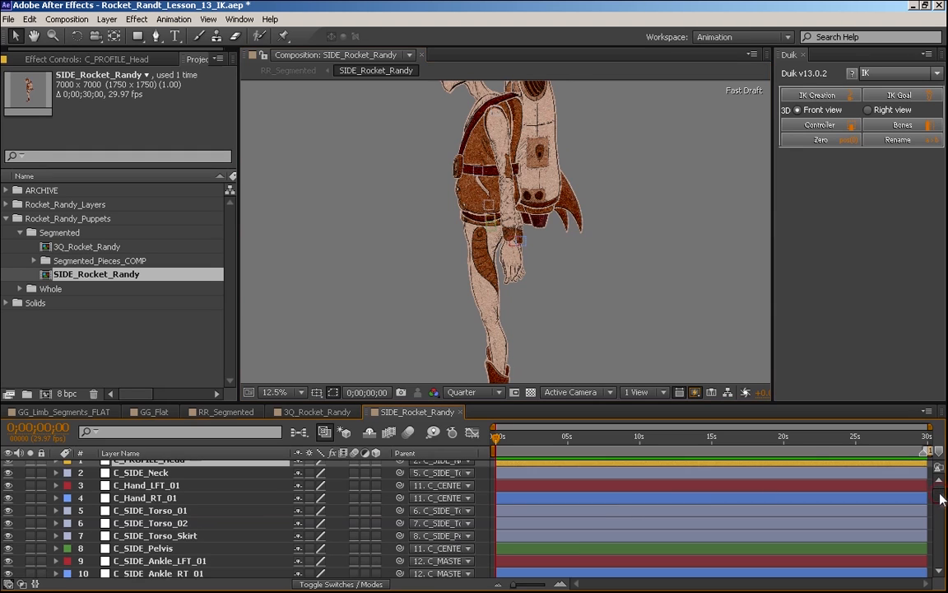
pyautogui.moveTo(940, 502); pyautogui.dragTo(941, 508)
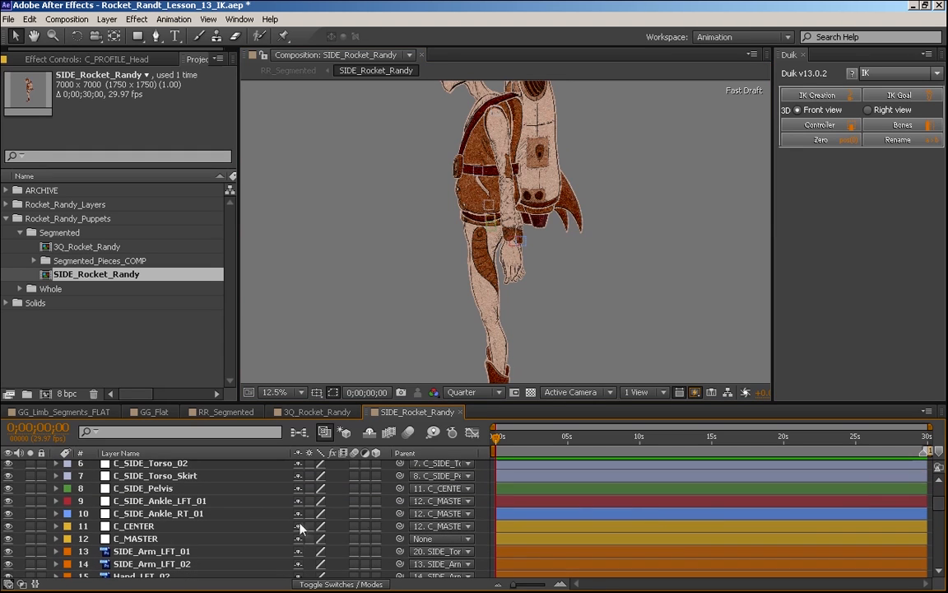
pyautogui.keyDown('shift'); pyautogui.click(165, 538); pyautogui.keyUp('shift')
pyautogui.click(453, 501)
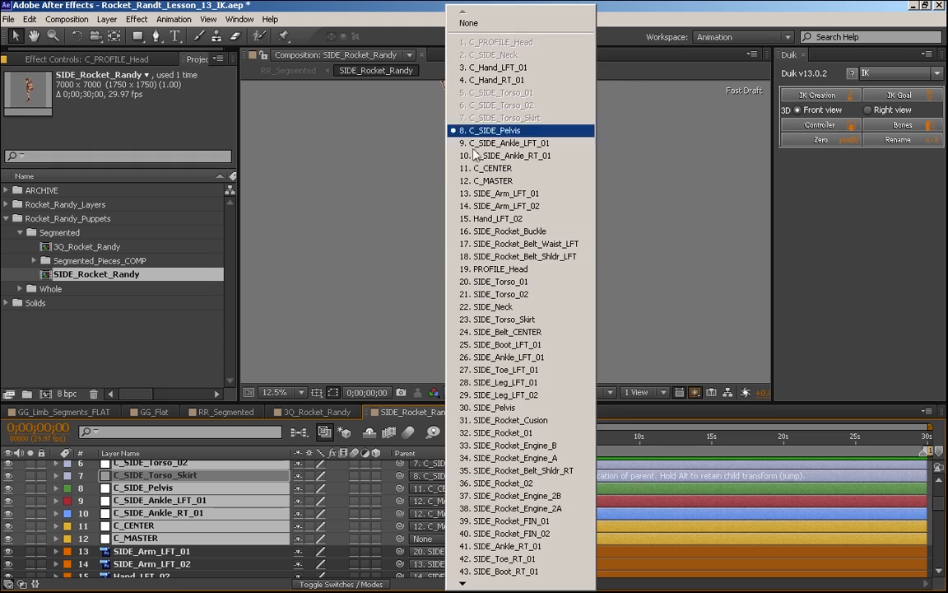
pyautogui.click(443, 21)
pyautogui.click(135, 526)
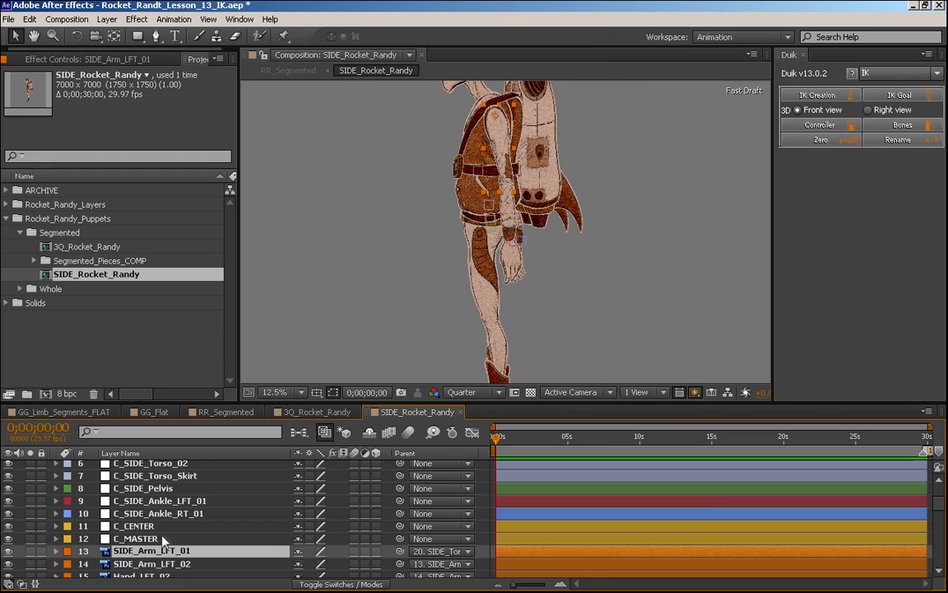
# - Examine the sizes of the C_Pelvis, C_CENTER and C_MASTER controllers in the 3Q_Rocket_Randy composition
pyautogui.click(301, 412)
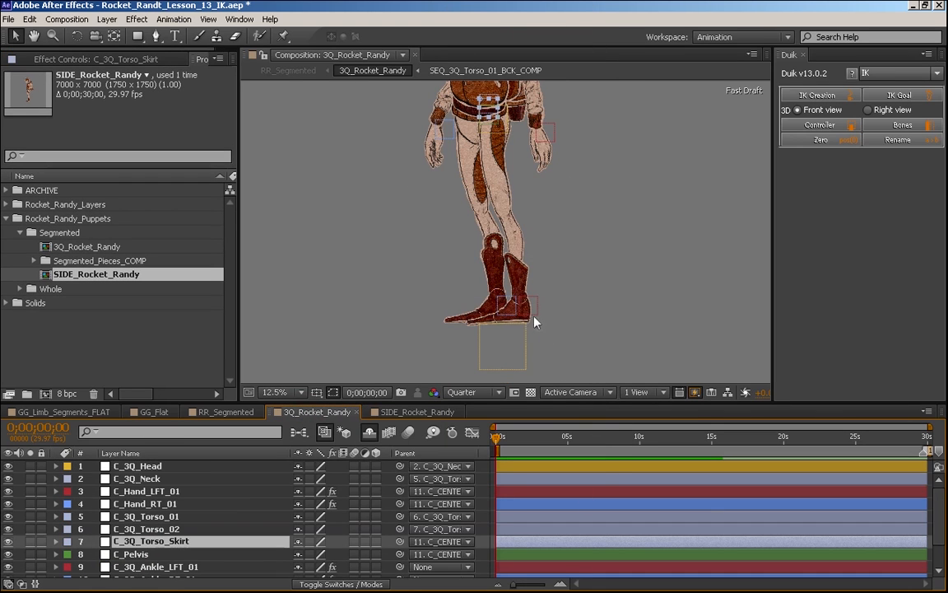
pyautogui.moveTo(522, 170); pyautogui.dragTo(501, 255)
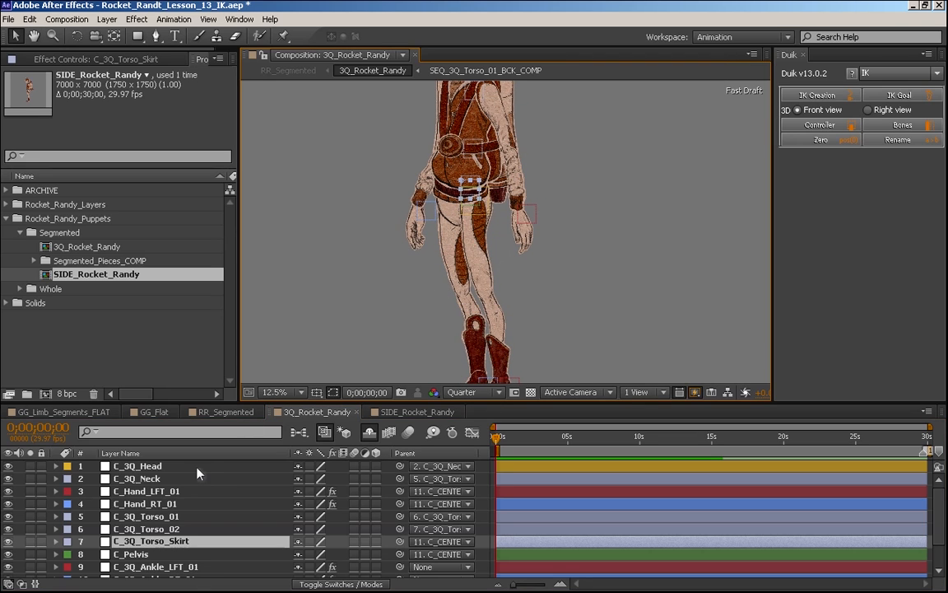
pyautogui.scroll(-3, 844, 478)
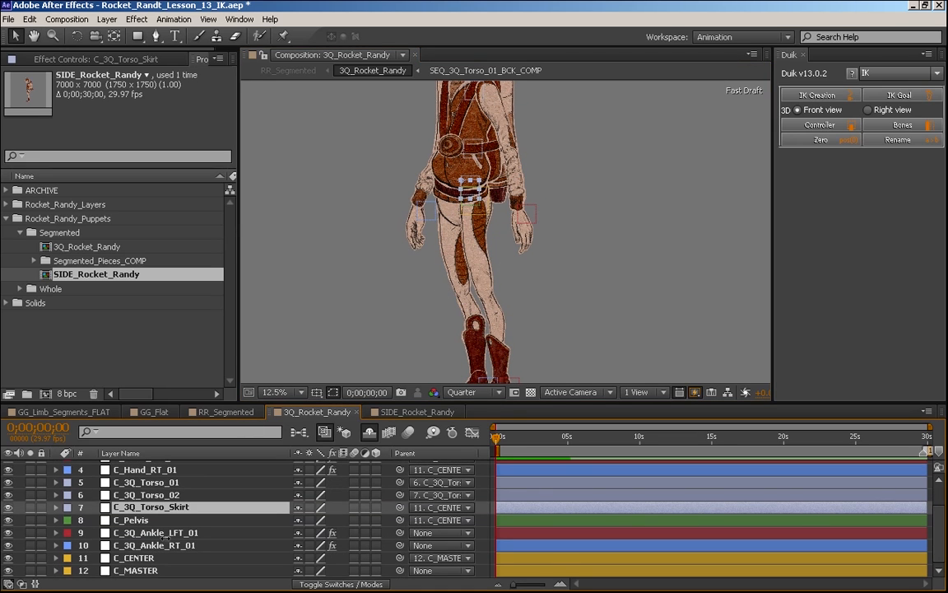
pyautogui.click(138, 520)
pyautogui.press('s')
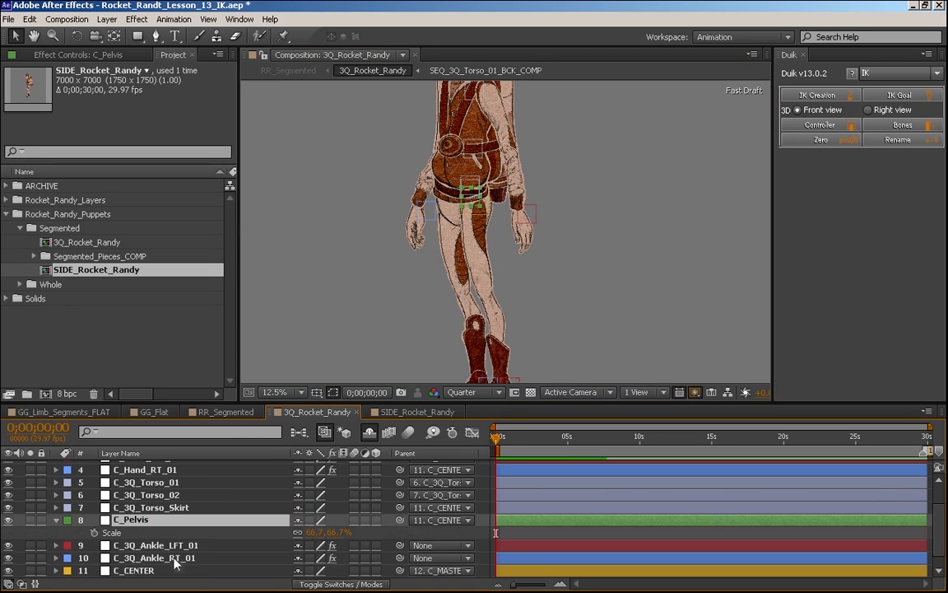
pyautogui.press('s')
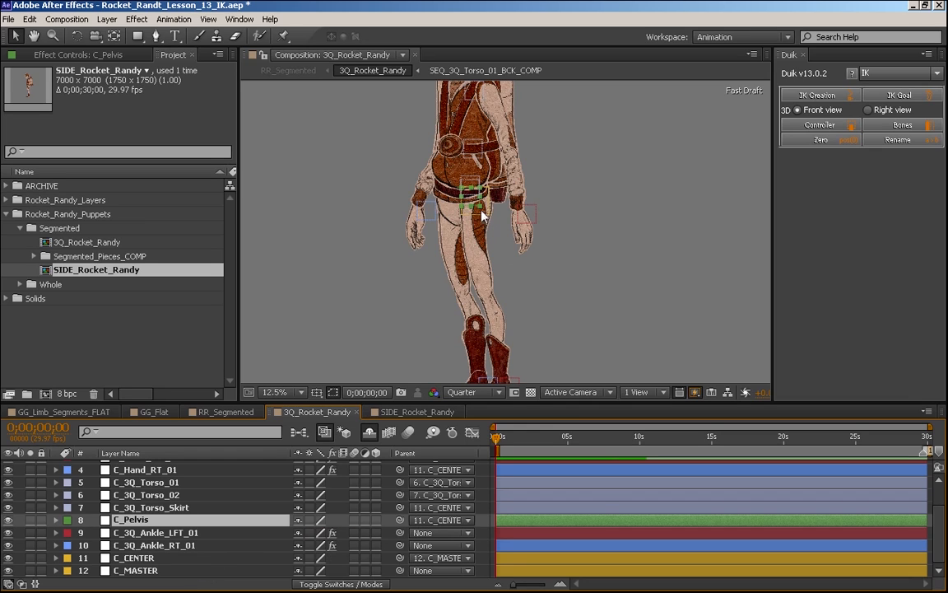
pyautogui.click(161, 559)
pyautogui.click(169, 569)
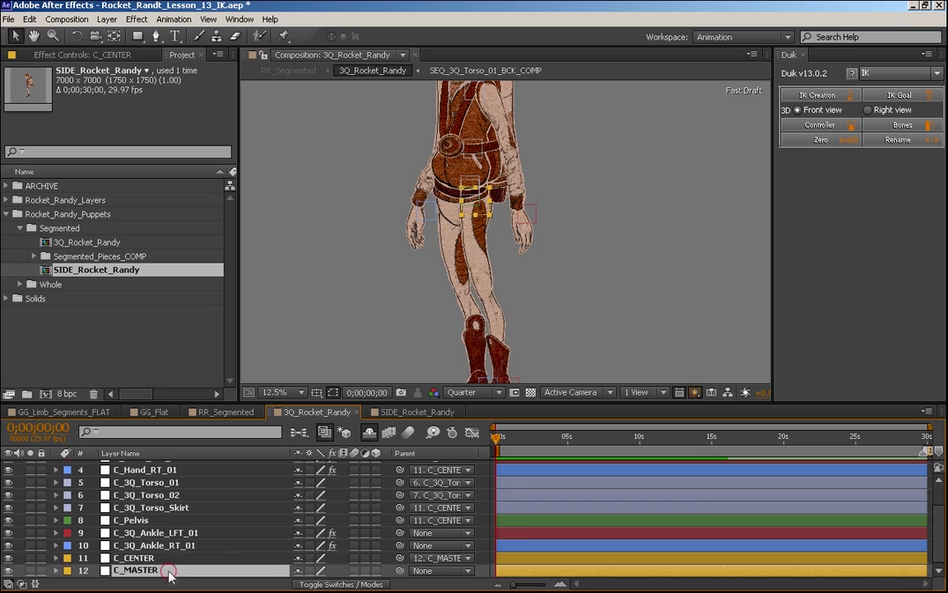
pyautogui.click(176, 561)
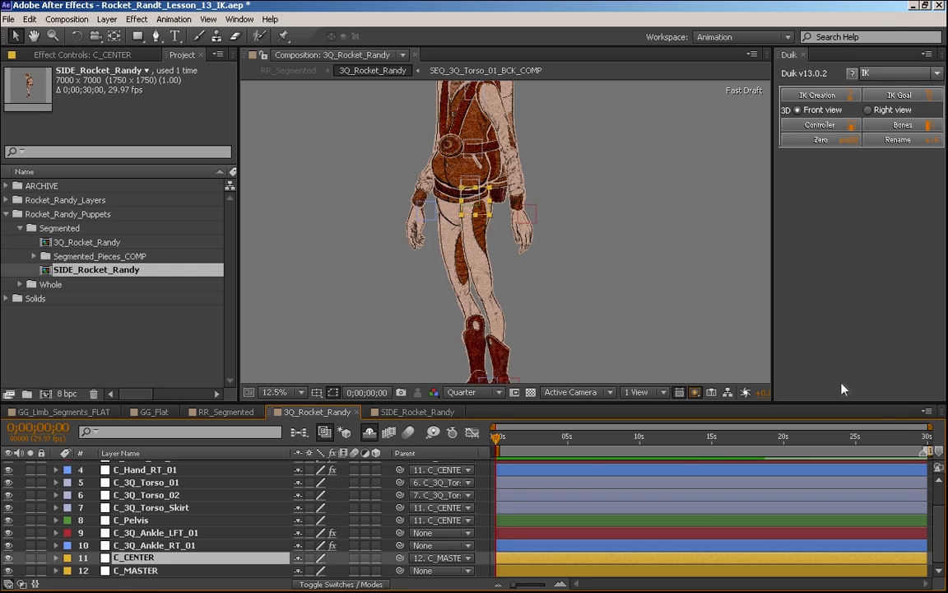
pyautogui.scroll(-5, 692, 337)
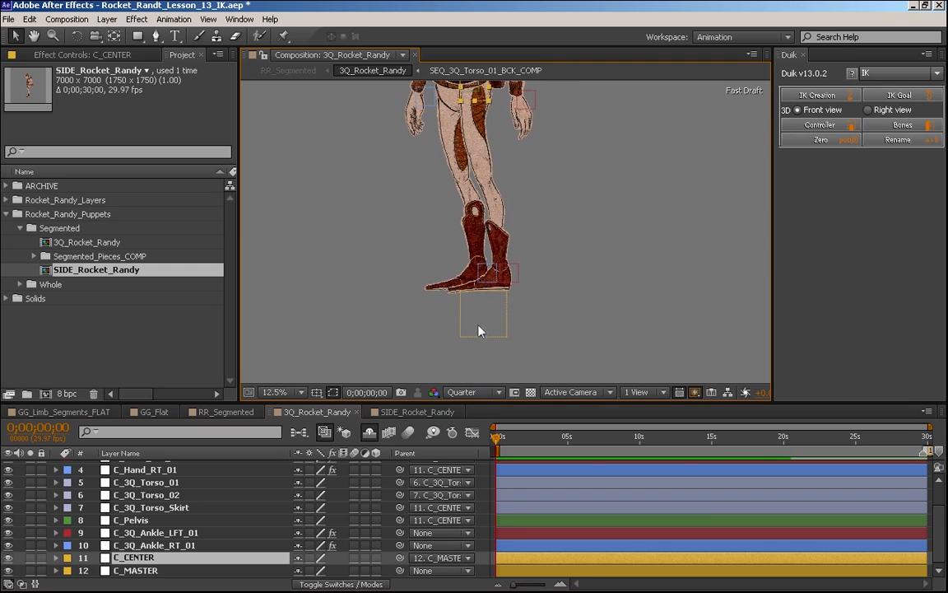
pyautogui.click(483, 336)
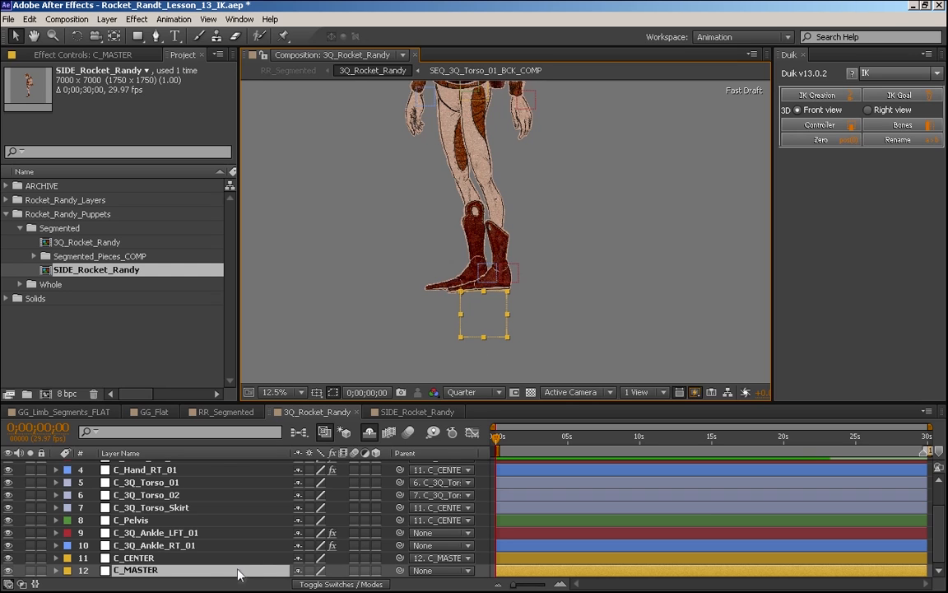
pyautogui.press('p')
pyautogui.scroll(1, 838, 499)
# - In the SIDE_Rocket_Randy composition, set the scale of C_CENTER to 300%
pyautogui.click(417, 412)
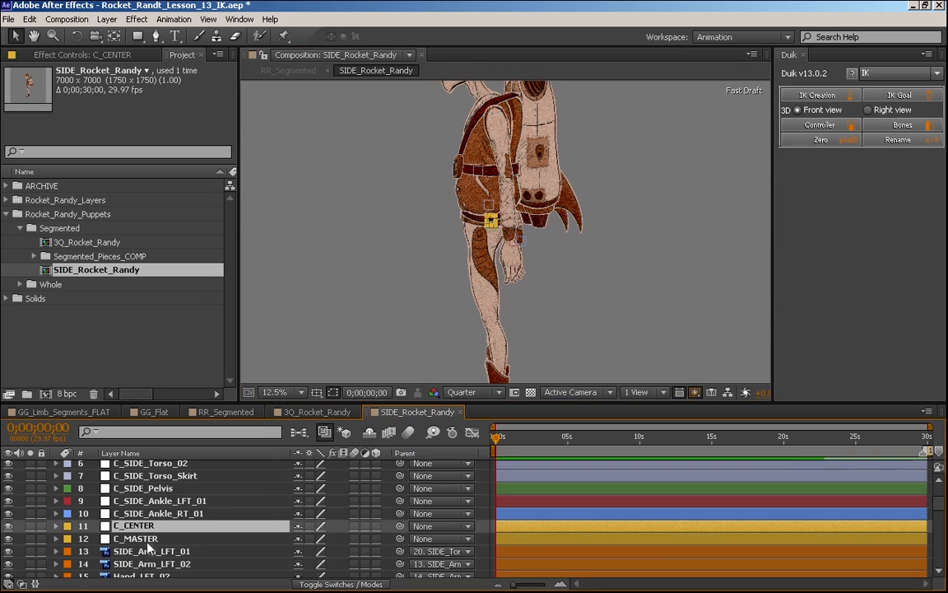
pyautogui.press('s')
pyautogui.click(318, 539)
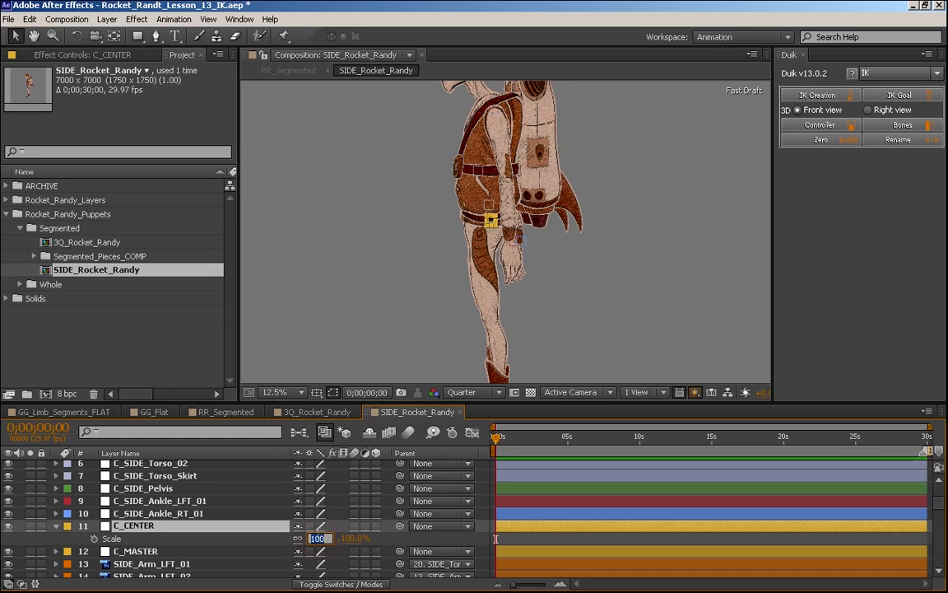
pyautogui.write('3')
pyautogui.press('Return')
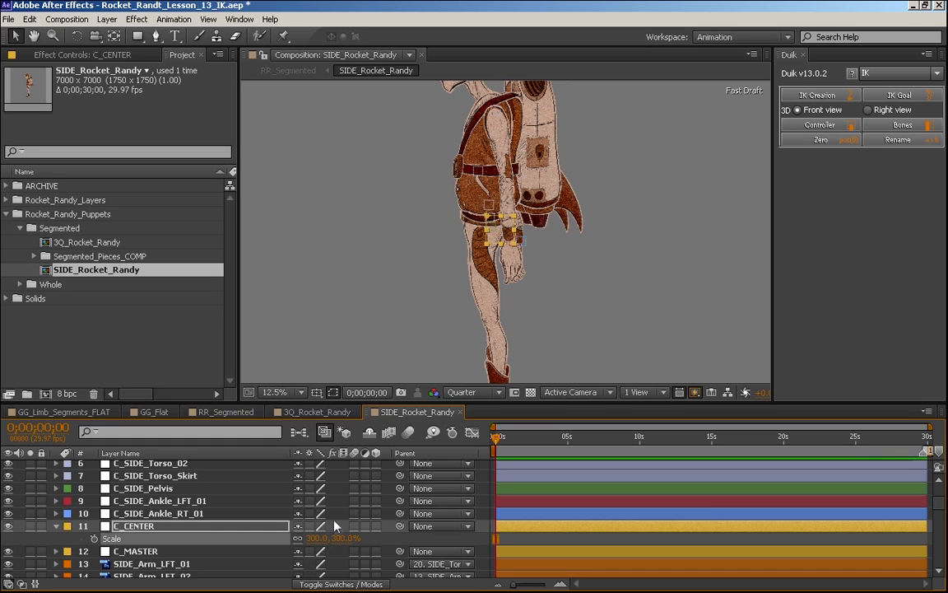
# - Set the scale of C_SIDE_Torso_01, C_SIDE_Torso_02, C_SIDE_Torso_Skirt and C_SIDE_Pelvis to 200%, and collapse their properties
pyautogui.click(160, 514)
pyautogui.press('space')
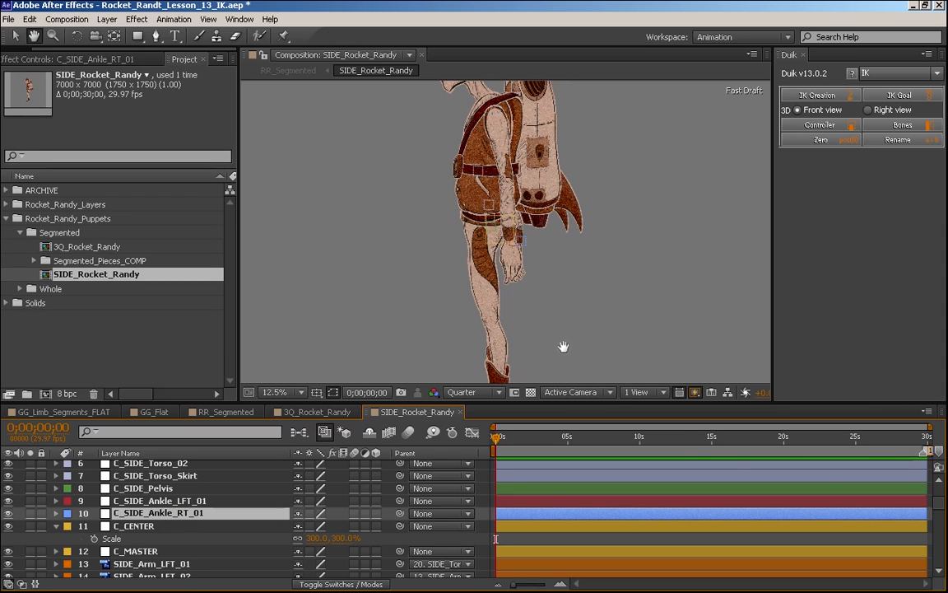
pyautogui.moveTo(564, 345); pyautogui.dragTo(501, 354)
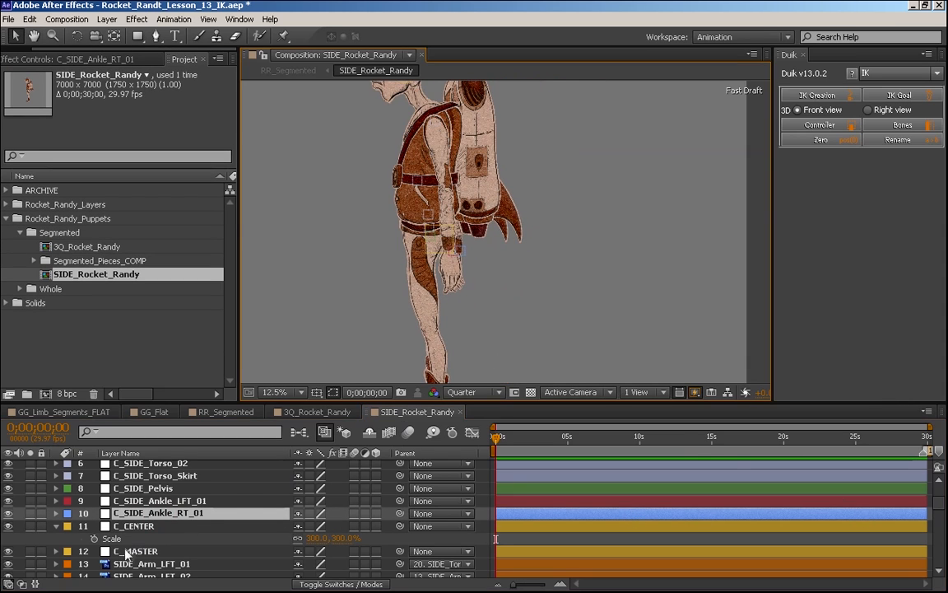
pyautogui.click(151, 489)
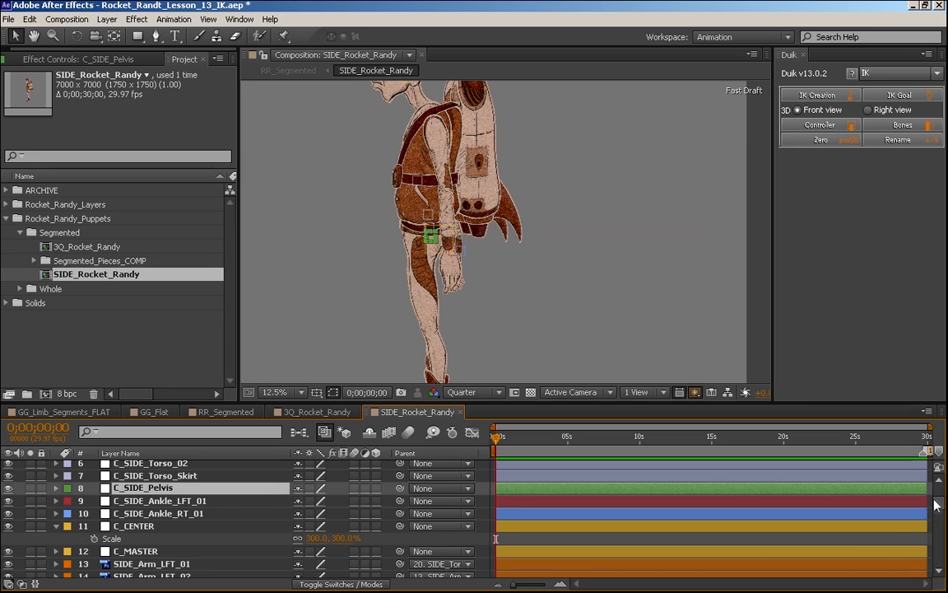
pyautogui.scroll(3, 674, 491)
pyautogui.keyDown('shift'); pyautogui.click(171, 494); pyautogui.keyUp('shift')
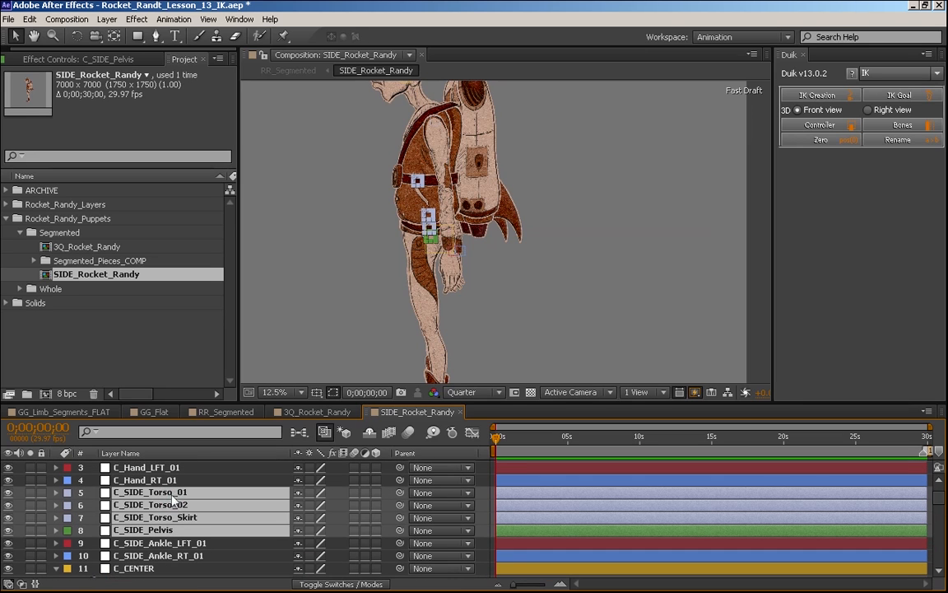
pyautogui.press('s')
pyautogui.click(315, 494)
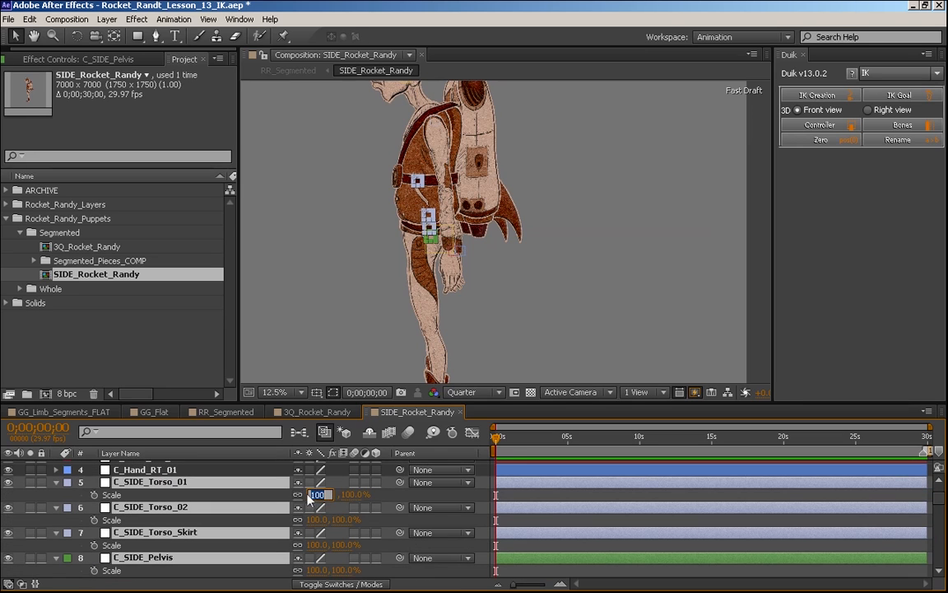
pyautogui.write('200')
pyautogui.press('Return')
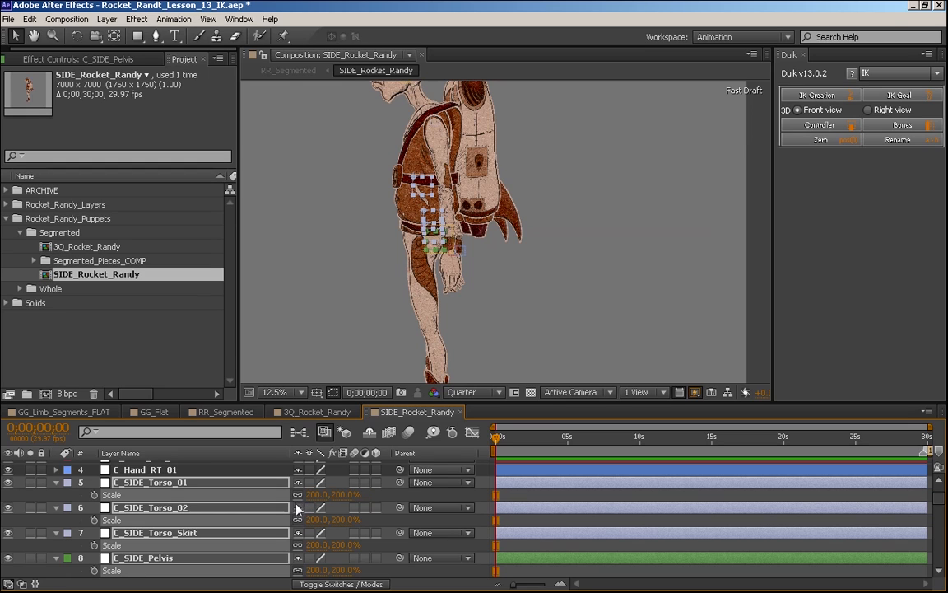
pyautogui.click(56, 482)
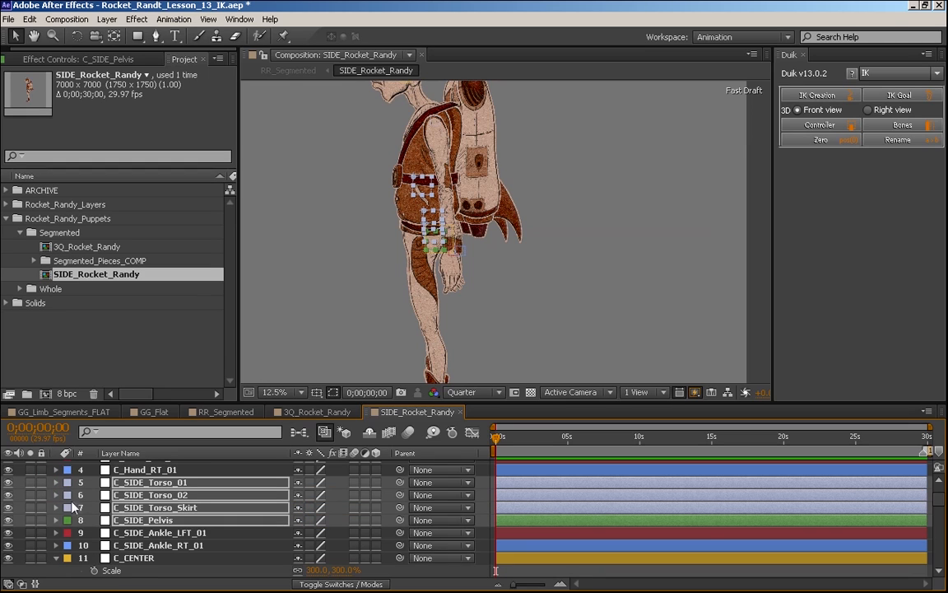
# - Set the scale of both C_PROFILE_Head and C_SIDE_Neck to 200%
pyautogui.moveTo(940, 515); pyautogui.dragTo(943, 500)
pyautogui.click(148, 466)
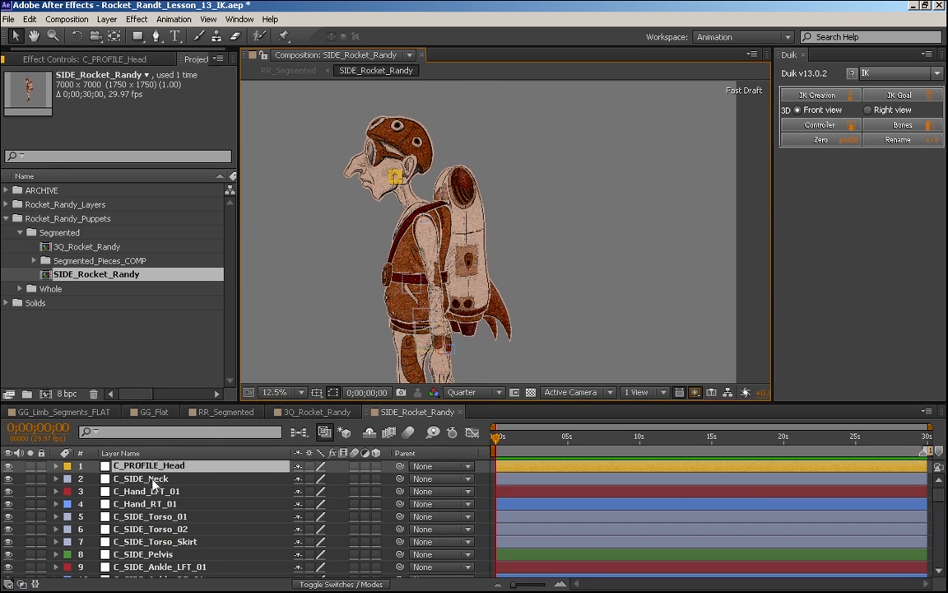
pyautogui.press('s')
pyautogui.click(324, 481)
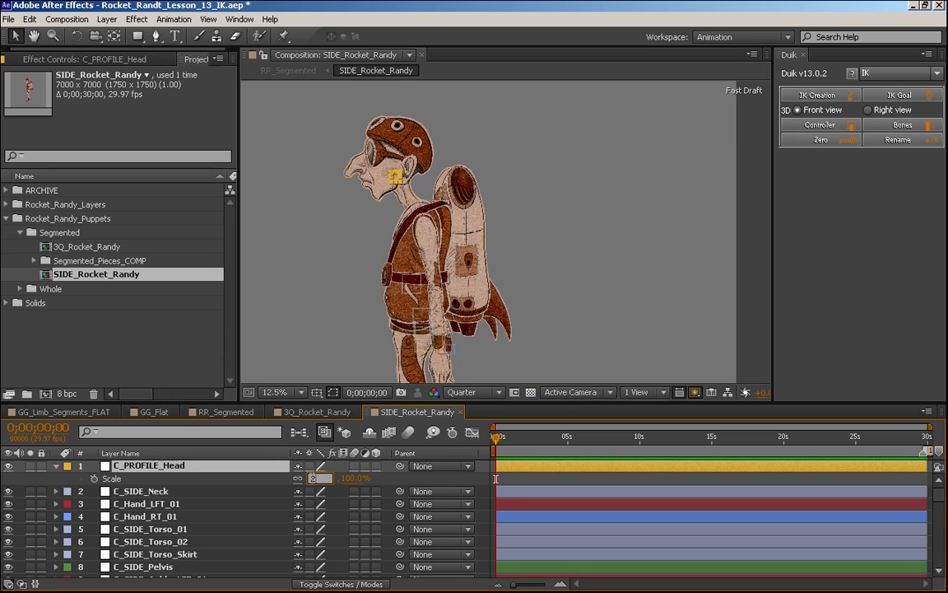
pyautogui.write('200')
pyautogui.press('Return')
pyautogui.click(146, 493)
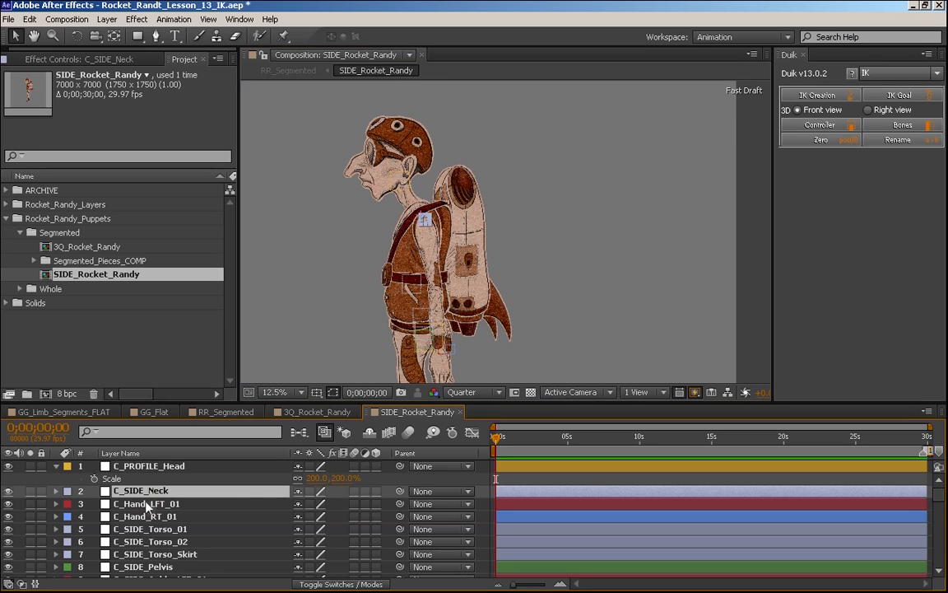
pyautogui.press('s')
pyautogui.click(319, 503)
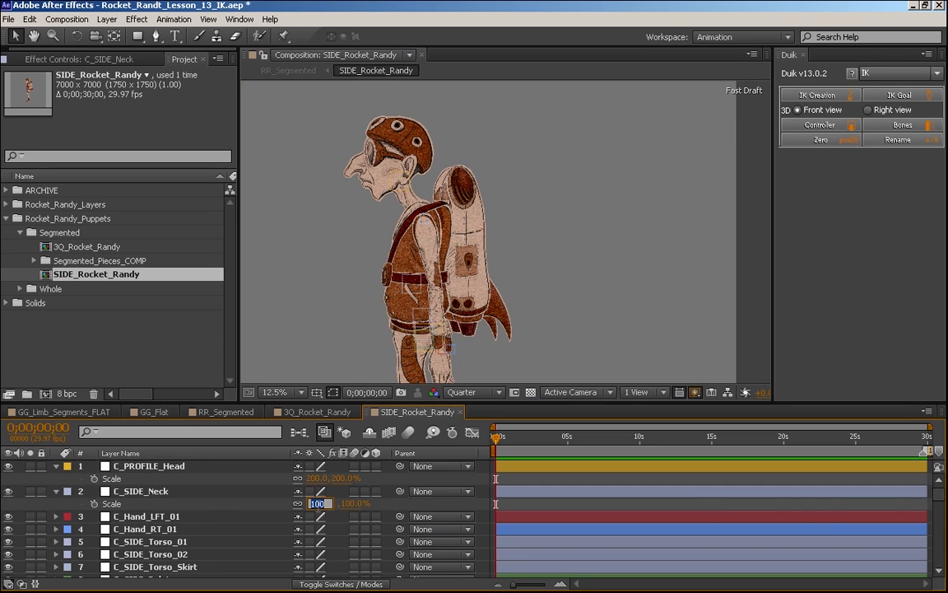
pyautogui.write('200')
pyautogui.press('Return')
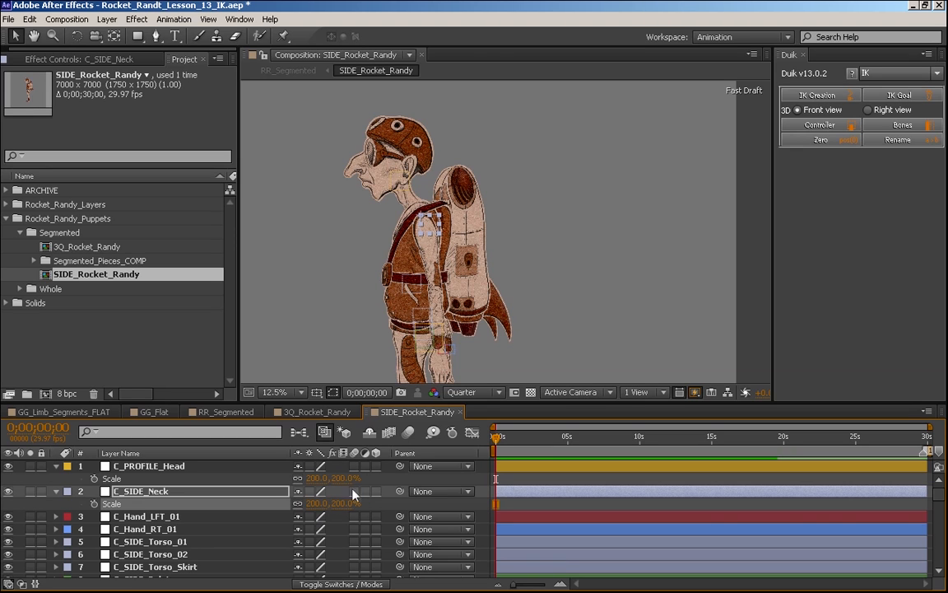
# - Compare the hand, ankle and master controllers of the 3Q_Rocket_Randy puppet with the side-view puppet's controllers
pyautogui.click(328, 415)
pyautogui.press('space')
pyautogui.moveTo(589, 93); pyautogui.dragTo(553, 318)
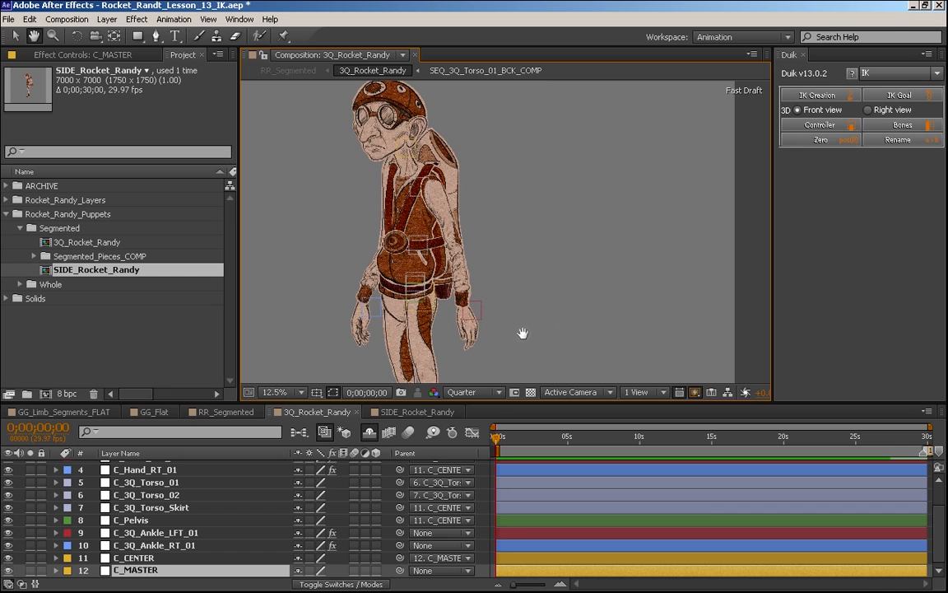
pyautogui.moveTo(546, 318); pyautogui.dragTo(547, 173)
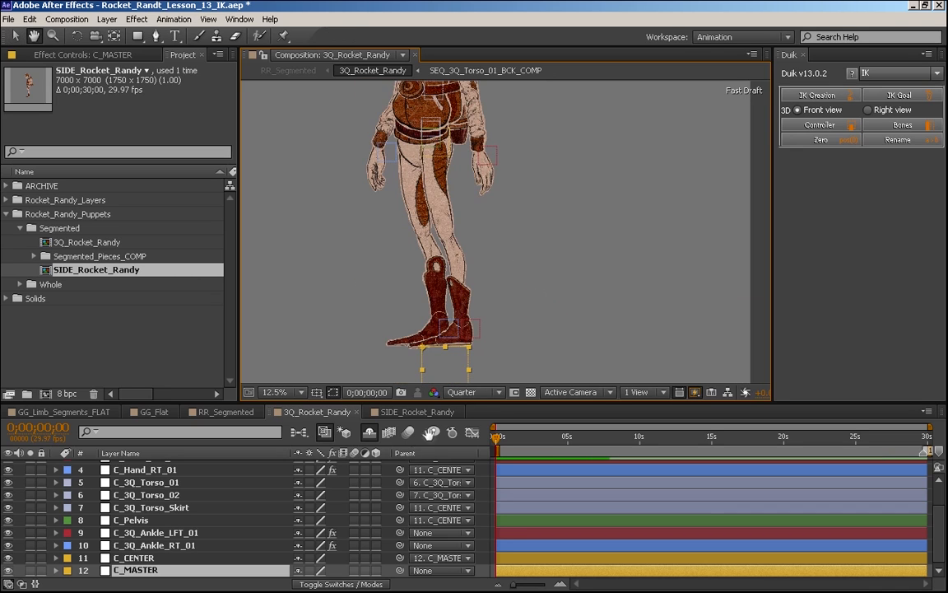
pyautogui.press('v')
pyautogui.click(411, 413)
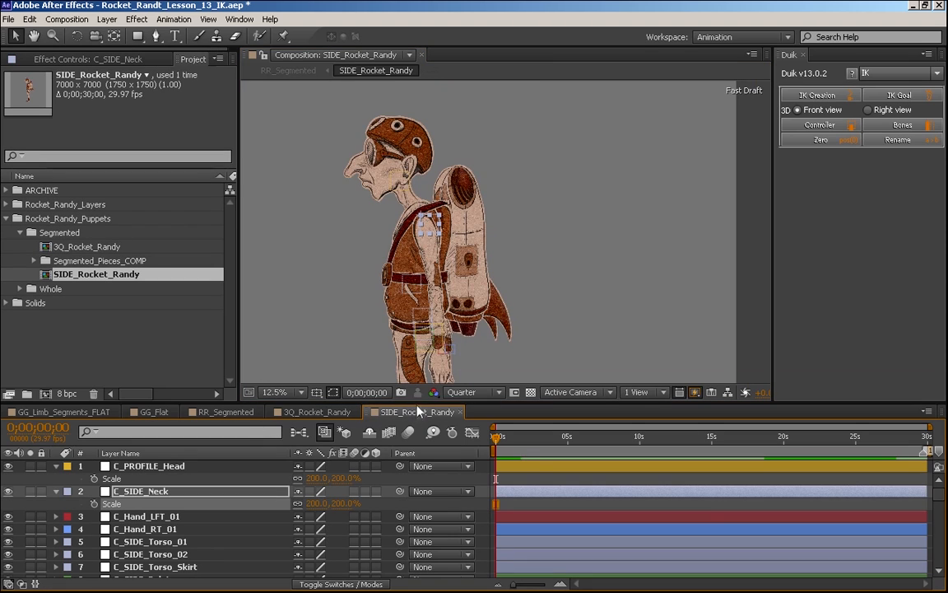
# - Parent C_PROFILE_Head to C_SIDE_Neck, and C_SIDE_Neck to C_SIDE_Torso_01
pyautogui.press('h')
pyautogui.moveTo(550, 344); pyautogui.dragTo(586, 216)
pyautogui.press('v')
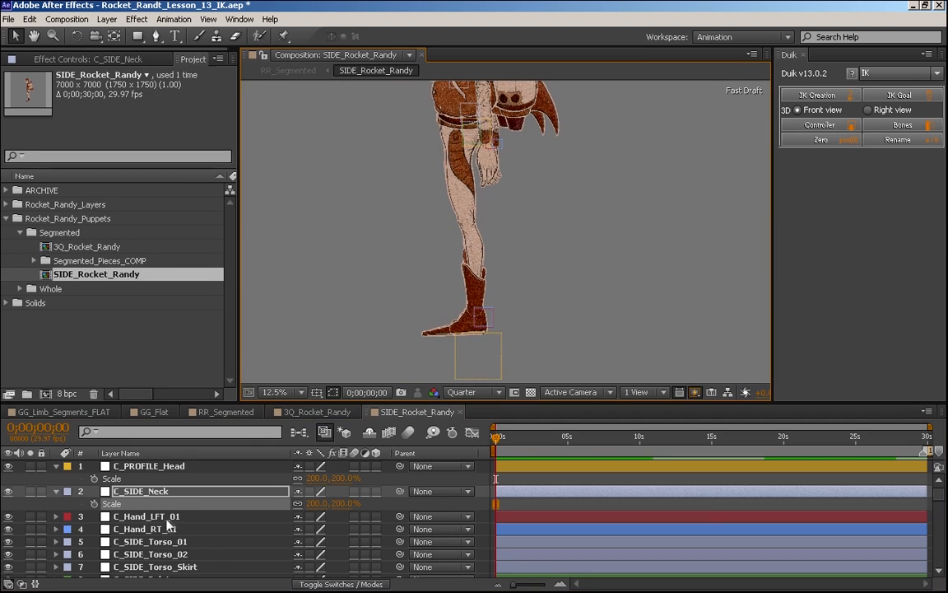
pyautogui.click(160, 516)
pyautogui.click(175, 469)
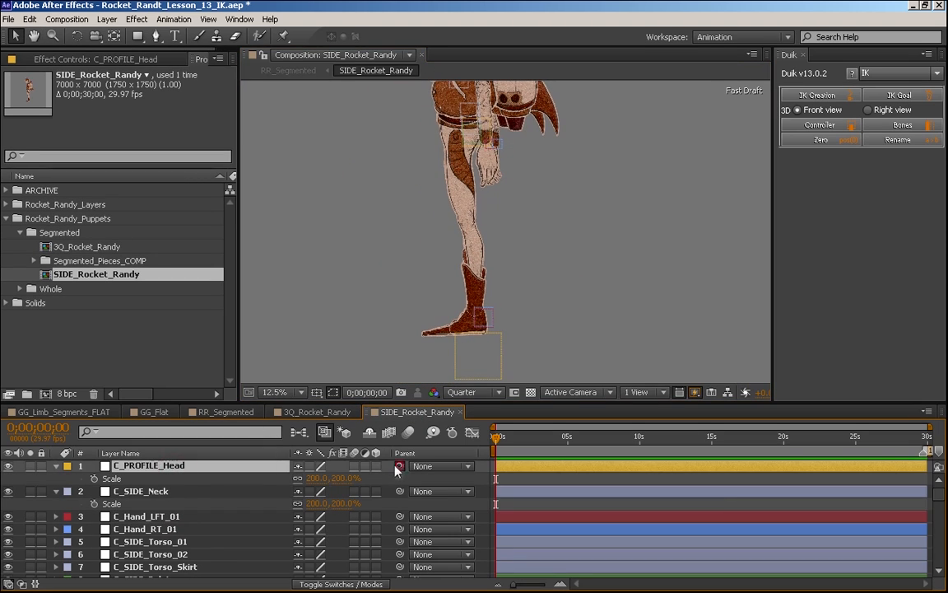
pyautogui.moveTo(399, 467); pyautogui.dragTo(178, 492)
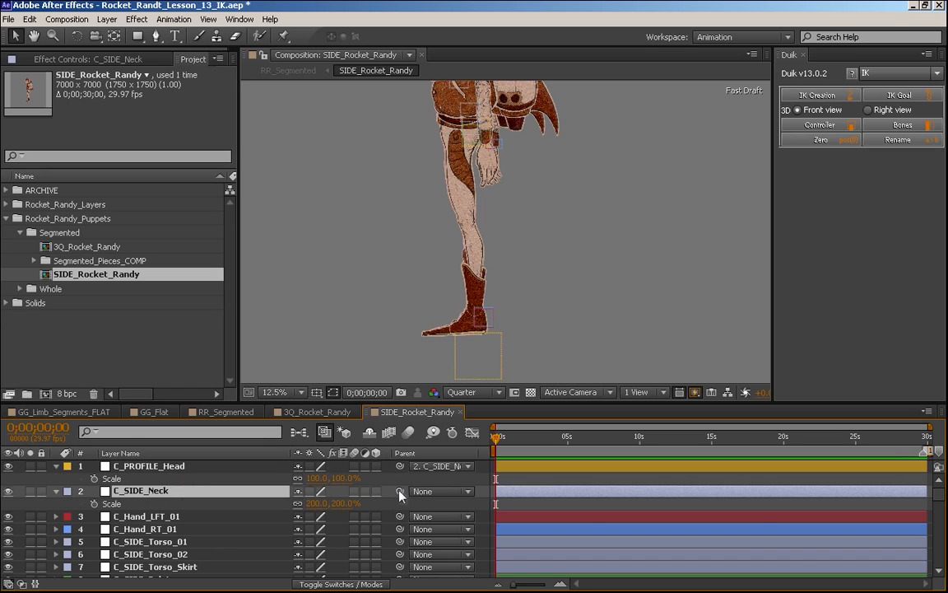
pyautogui.moveTo(400, 492); pyautogui.dragTo(183, 543)
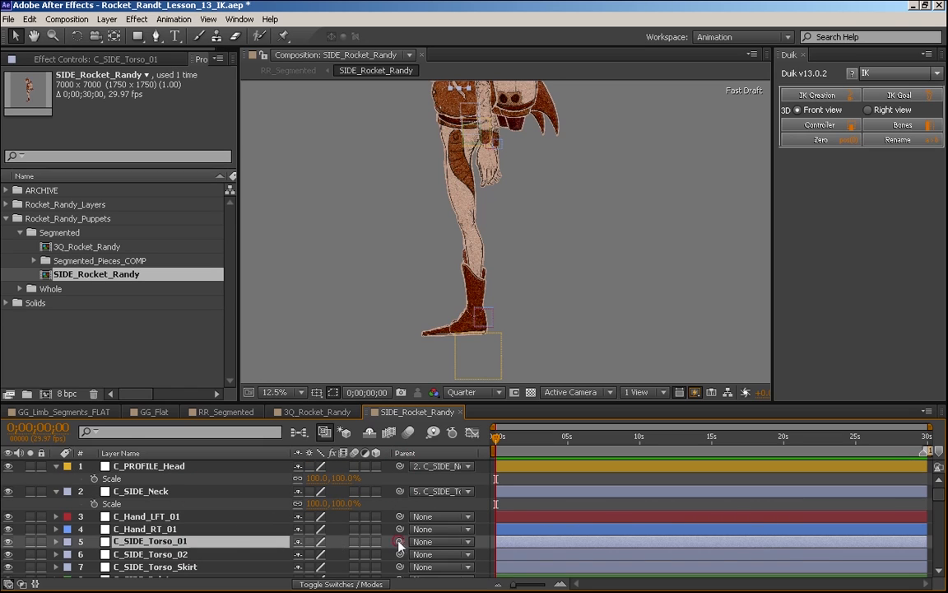
# - Parent C_SIDE_Torso_01 to C_SIDE_Torso_02, C_SIDE_Torso_02 to C_SIDE_Torso_Skirt, C_SIDE_Torso_Skirt to C_SIDE_Pelvis, and C_SIDE_Pelvis to C_CENTER
pyautogui.moveTo(399, 545); pyautogui.dragTo(185, 554)
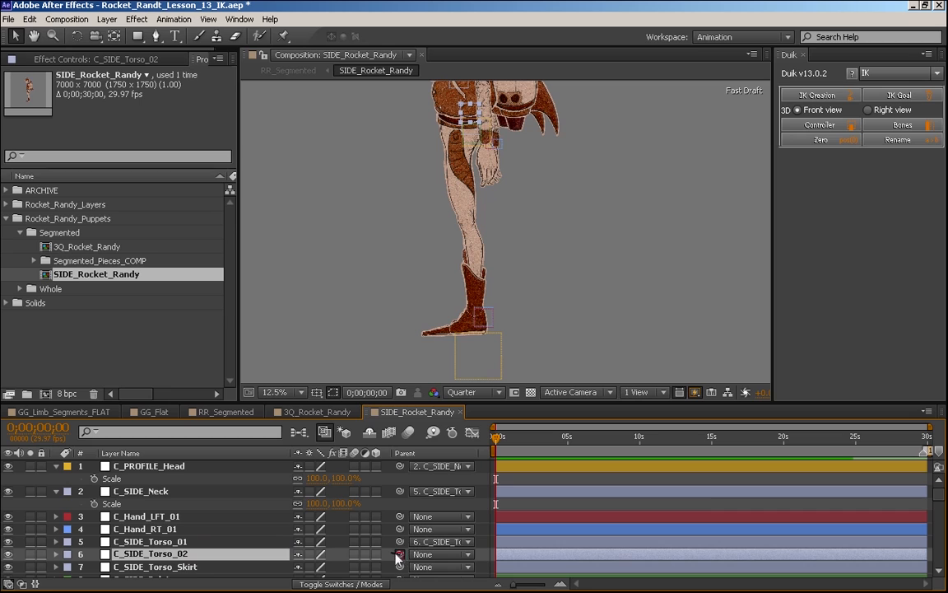
pyautogui.moveTo(398, 557); pyautogui.dragTo(165, 567)
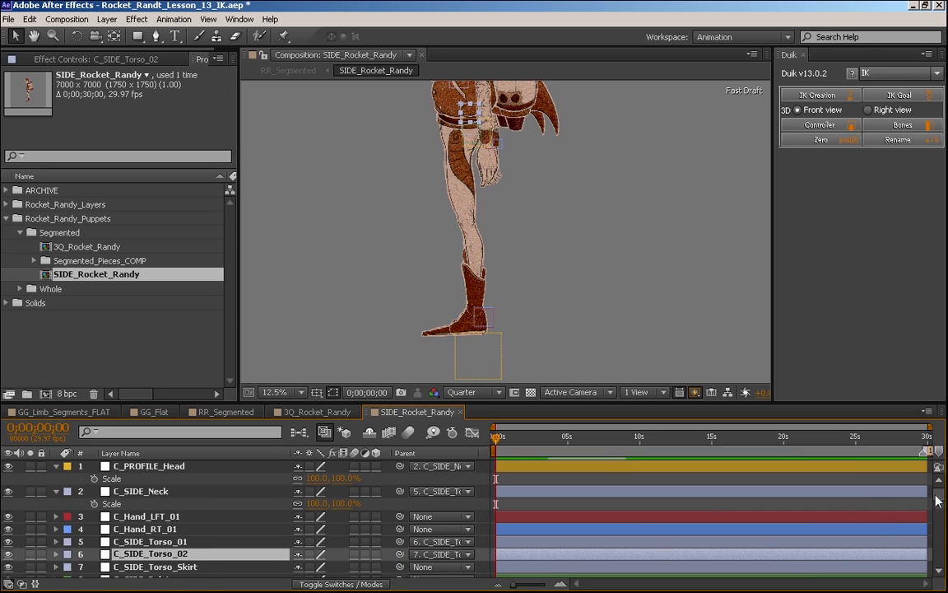
pyautogui.scroll(-3, 937, 501)
pyautogui.click(198, 510)
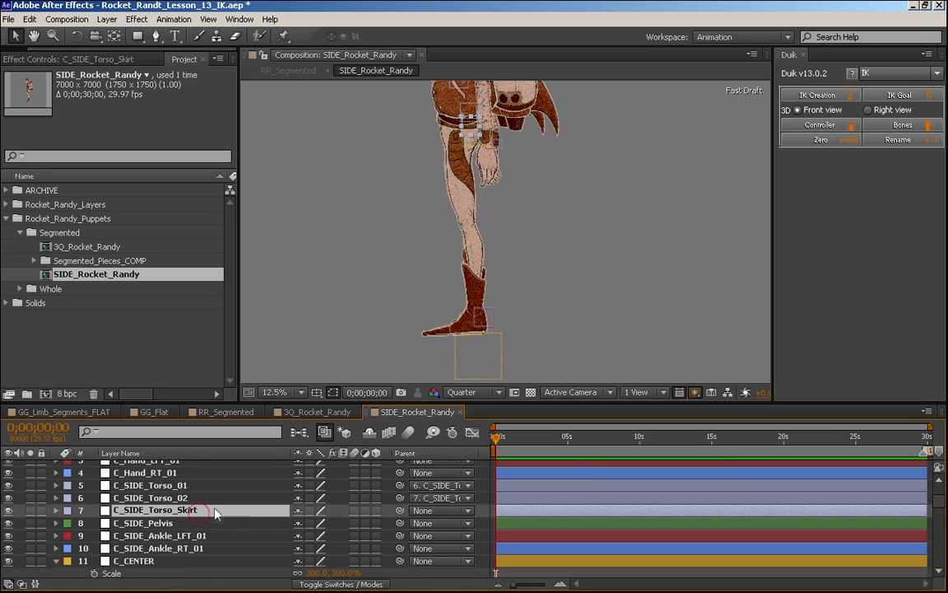
pyautogui.moveTo(399, 511); pyautogui.dragTo(178, 523)
pyautogui.click(178, 523)
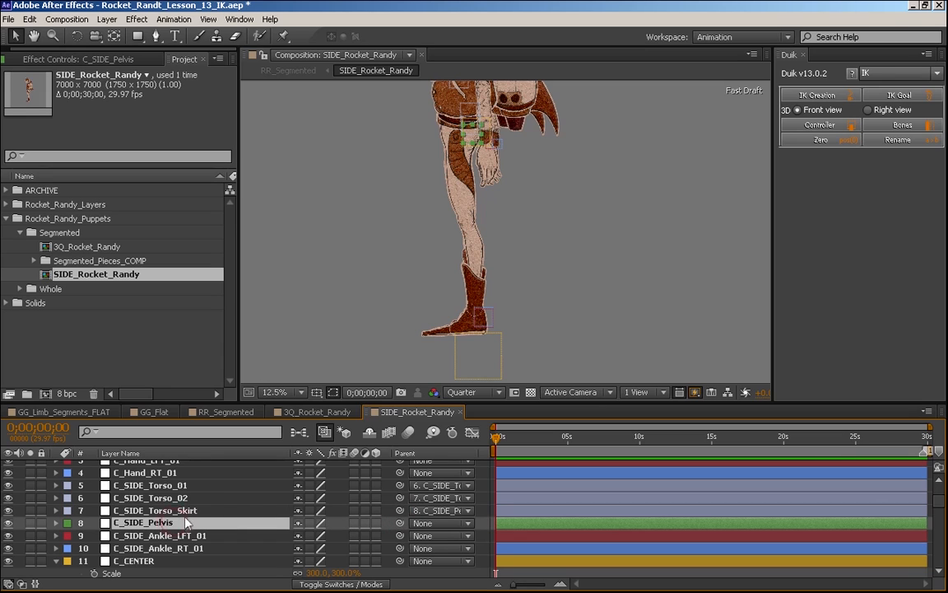
pyautogui.moveTo(399, 524); pyautogui.dragTo(159, 560)
# - Parent both ankle controllers, C_SIDE_Ankle_LFT_01 and C_SIDE_Ankle_RT_01, to C_MASTER
pyautogui.click(165, 535)
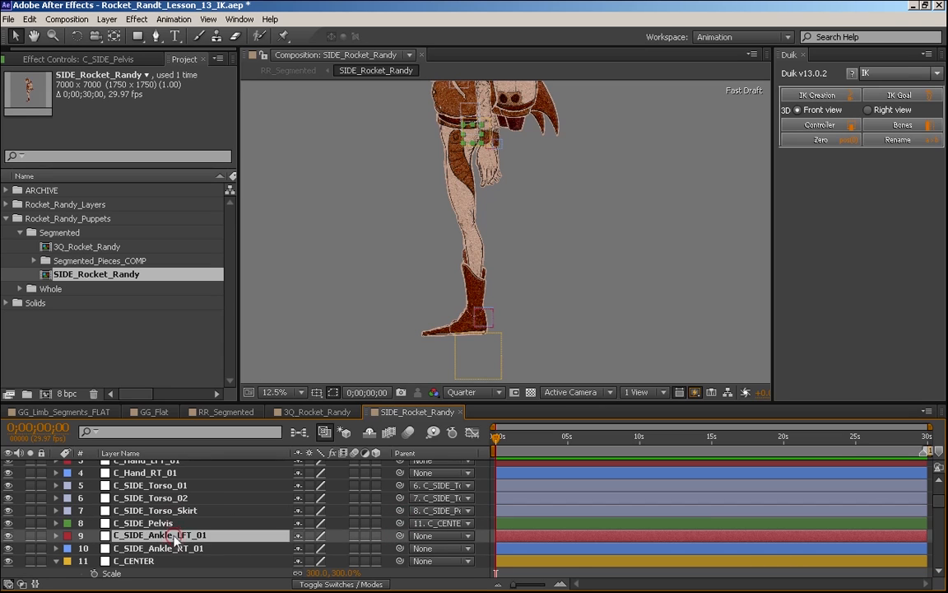
pyautogui.keyDown('shift'); pyautogui.click(165, 548); pyautogui.keyUp('shift')
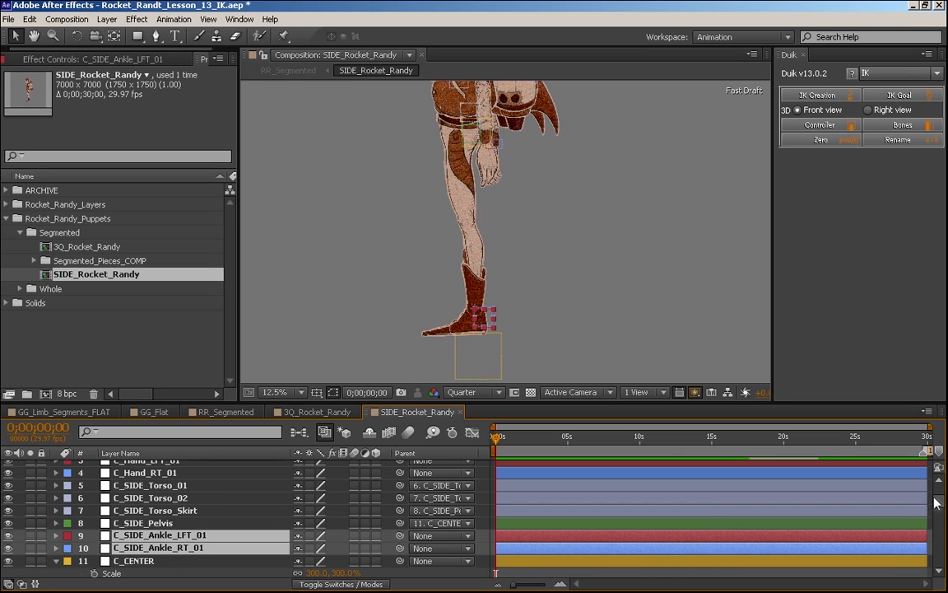
pyautogui.scroll(-3, 401, 500)
pyautogui.moveTo(402, 501); pyautogui.dragTo(135, 548)
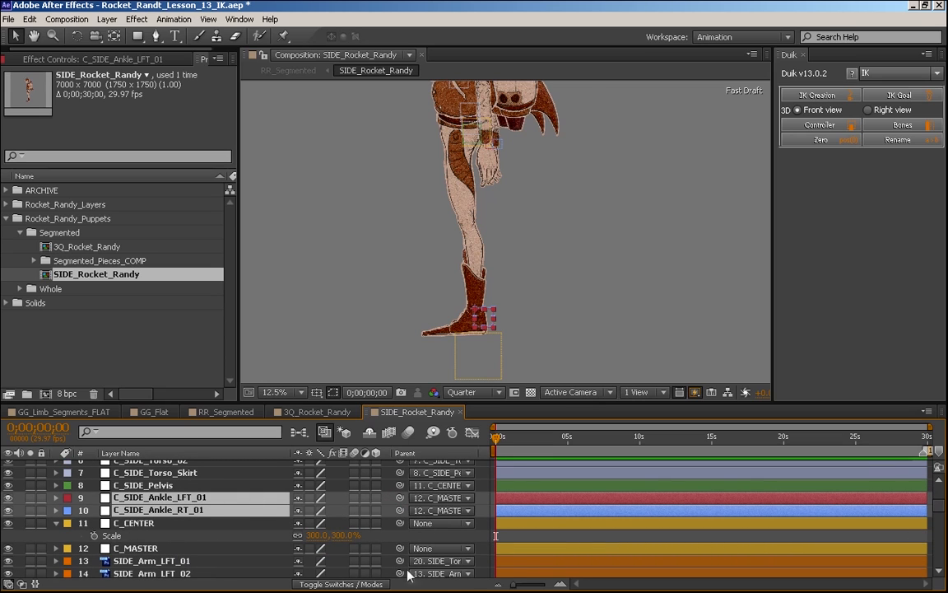
# - Parent both hand controllers, C_Hand_LFT_01 and C_Hand_RT_01, to C_CENTER
pyautogui.scroll(5, 181, 516)
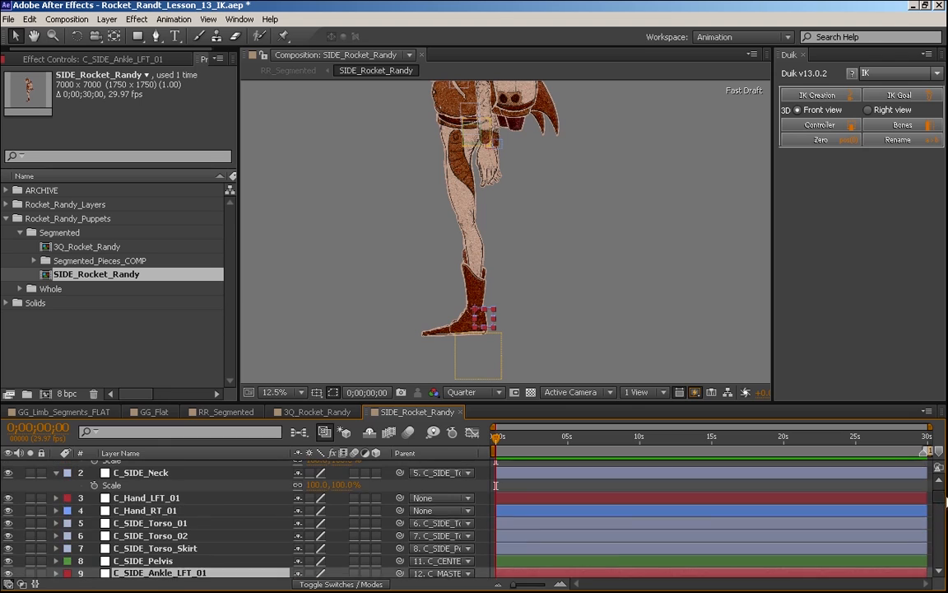
pyautogui.click(181, 516)
pyautogui.keyDown('ctrl'); pyautogui.click(156, 528); pyautogui.keyUp('ctrl')
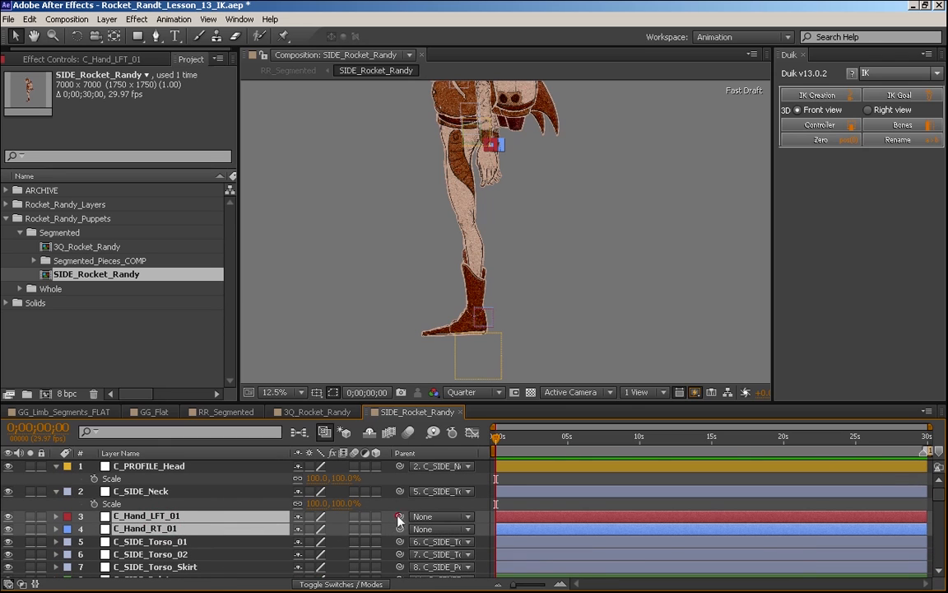
pyautogui.moveTo(399, 516); pyautogui.dragTo(219, 556)
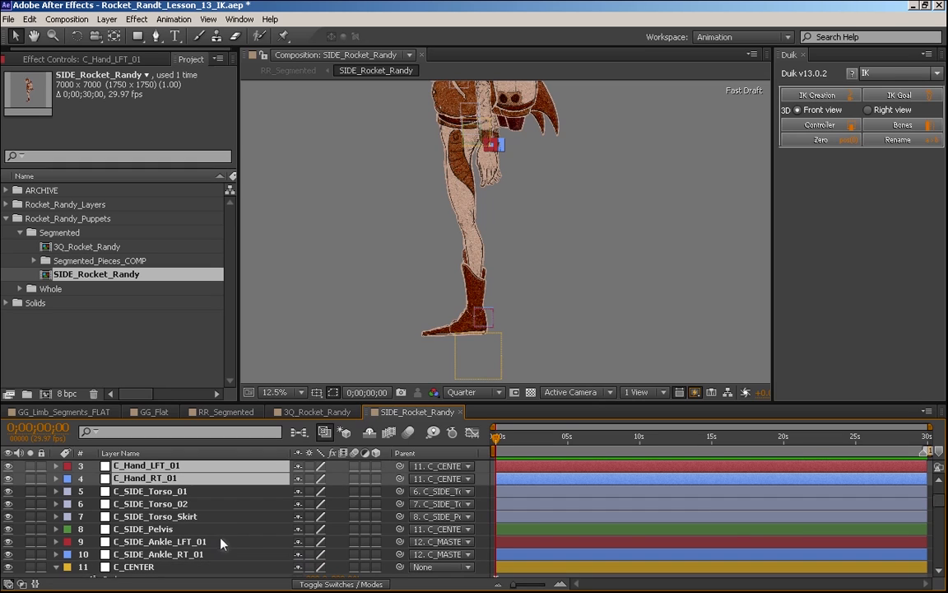
pyautogui.scroll(2, 846, 461)
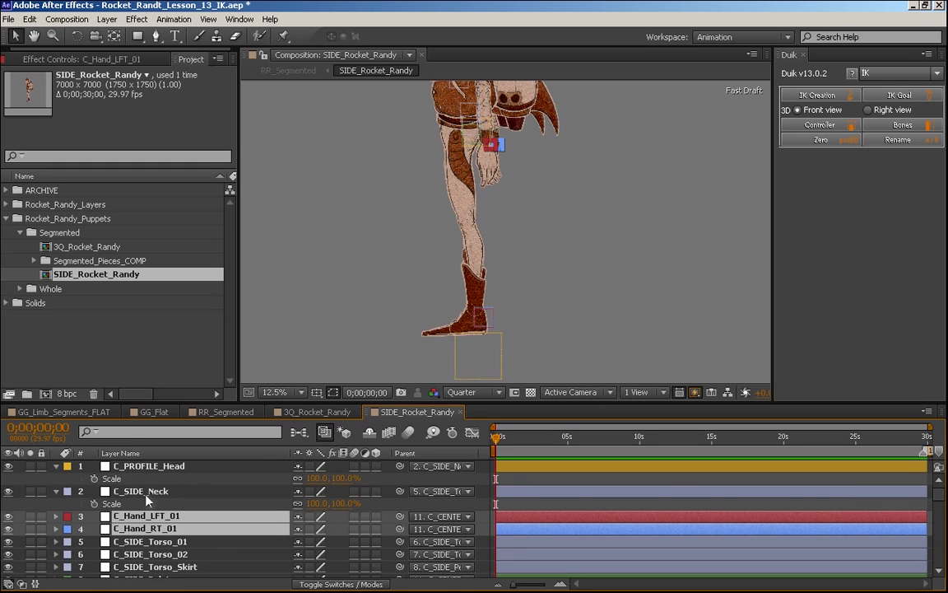
# - Try enlarging C_Hand_LFT_01 and C_Hand_RT_01 by setting their scale to 100% while they are parented to C_CENTER
pyautogui.click(151, 492)
pyautogui.click(150, 467)
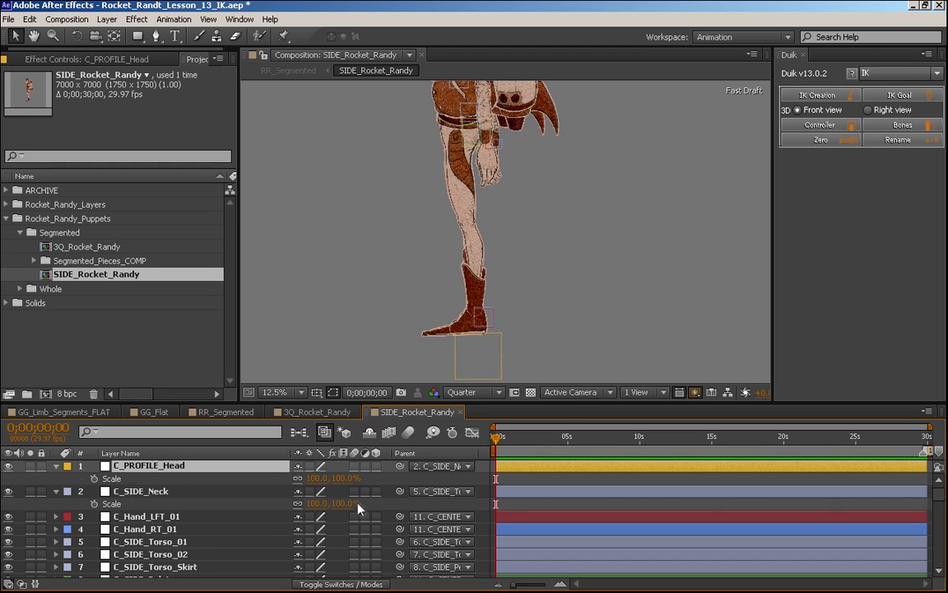
pyautogui.click(276, 491)
pyautogui.click(168, 516)
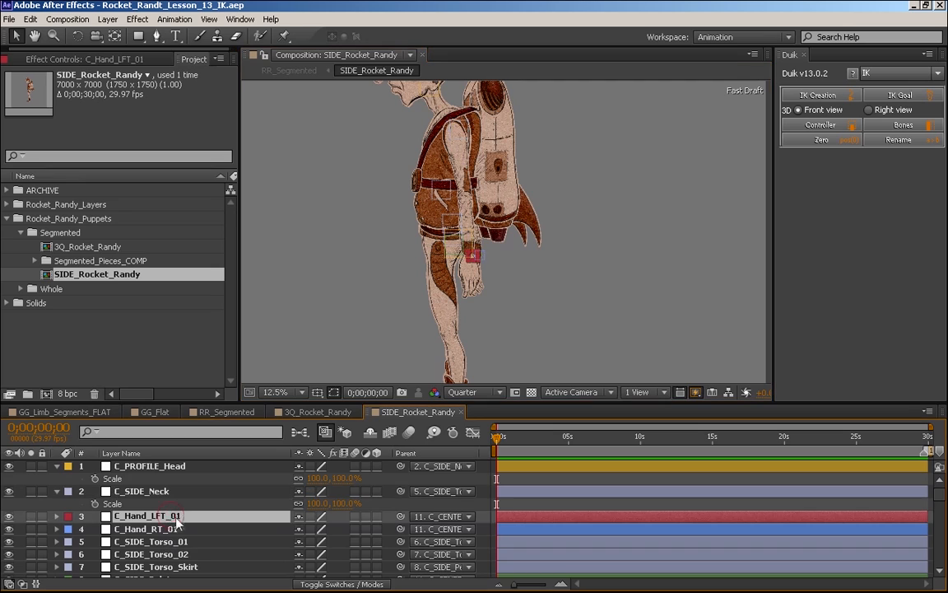
pyautogui.keyDown('shift'); pyautogui.click(179, 528); pyautogui.keyUp('shift')
pyautogui.press('s')
pyautogui.click(335, 529)
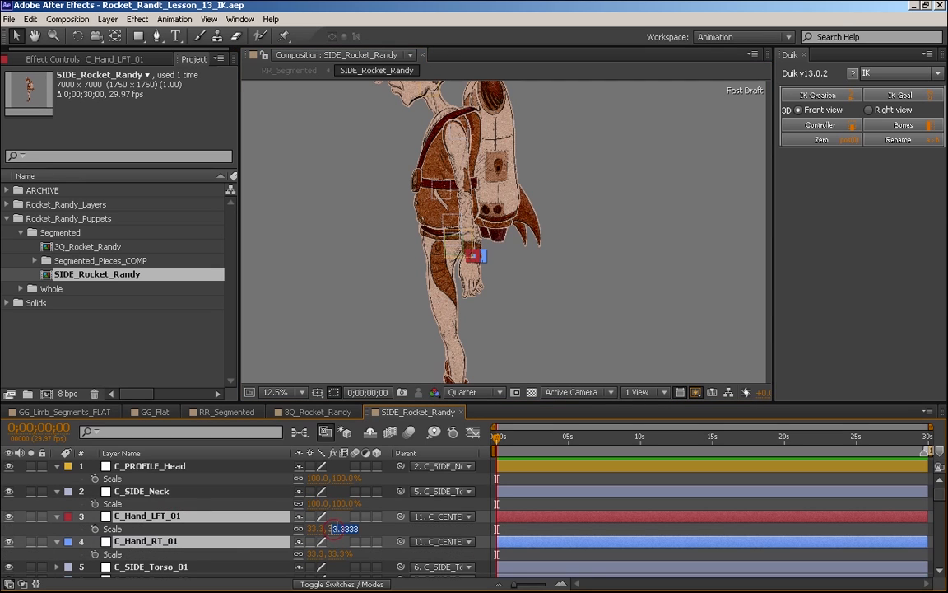
pyautogui.write('100')
pyautogui.press('Return')
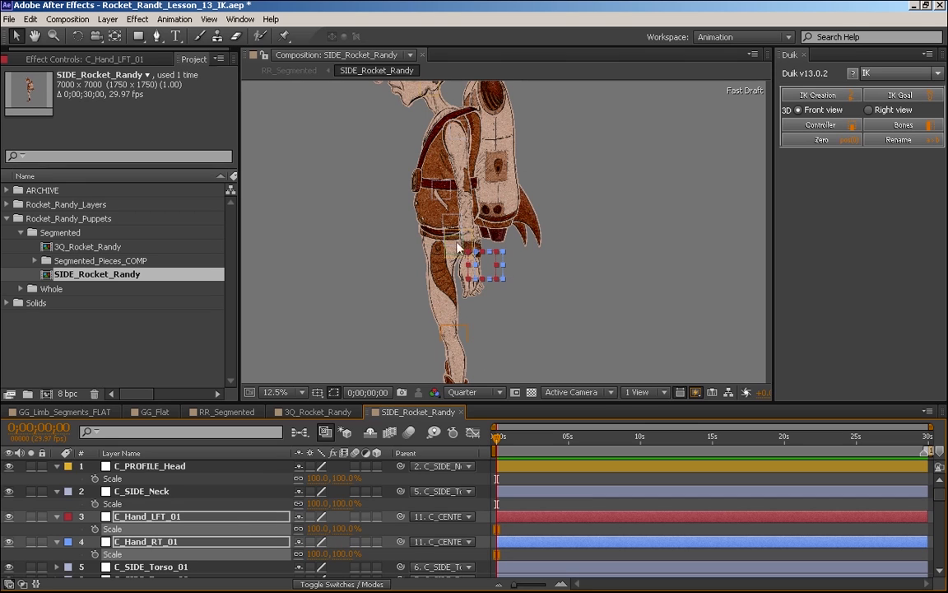
pyautogui.press('.')
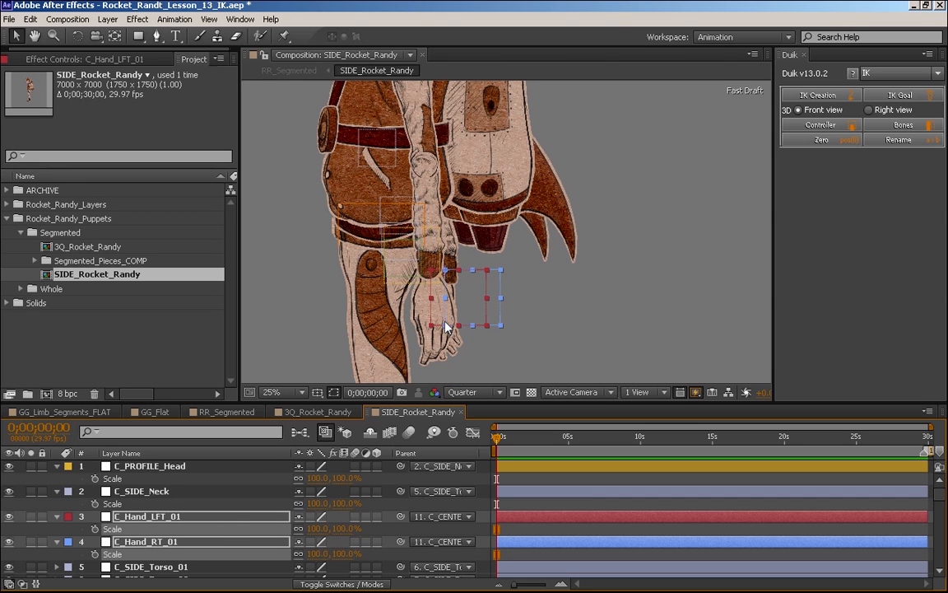
# - Remove the parent from C_Hand_LFT_01 and C_Hand_RT_01 and set the scale of both to 200%
pyautogui.click(436, 518)
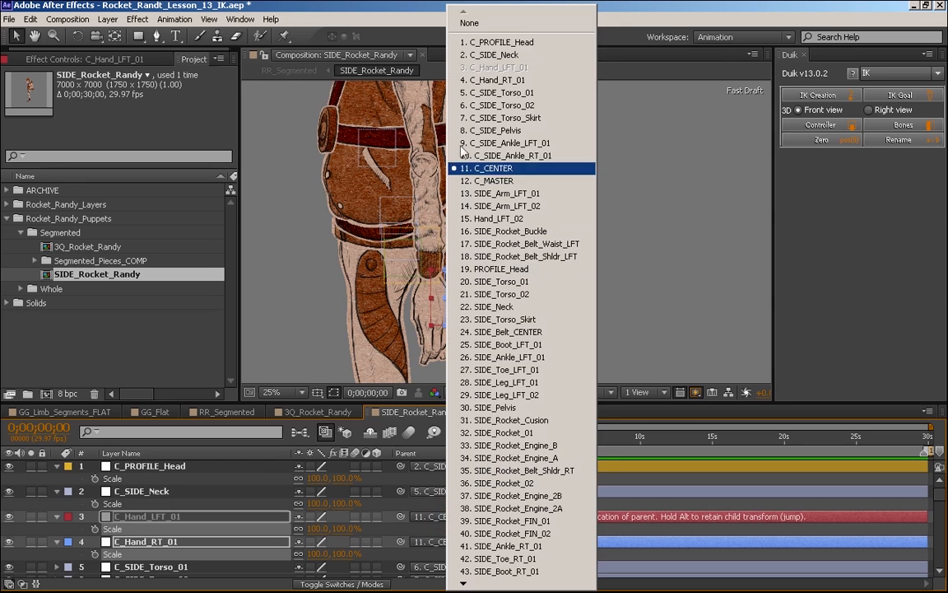
pyautogui.click(465, 20)
pyautogui.click(315, 528)
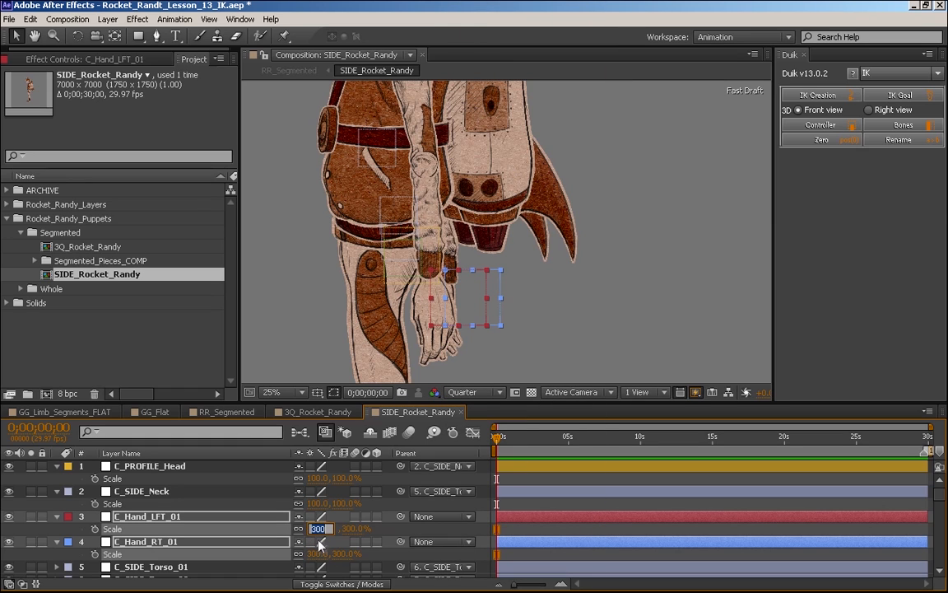
pyautogui.write('200')
pyautogui.press('Return')
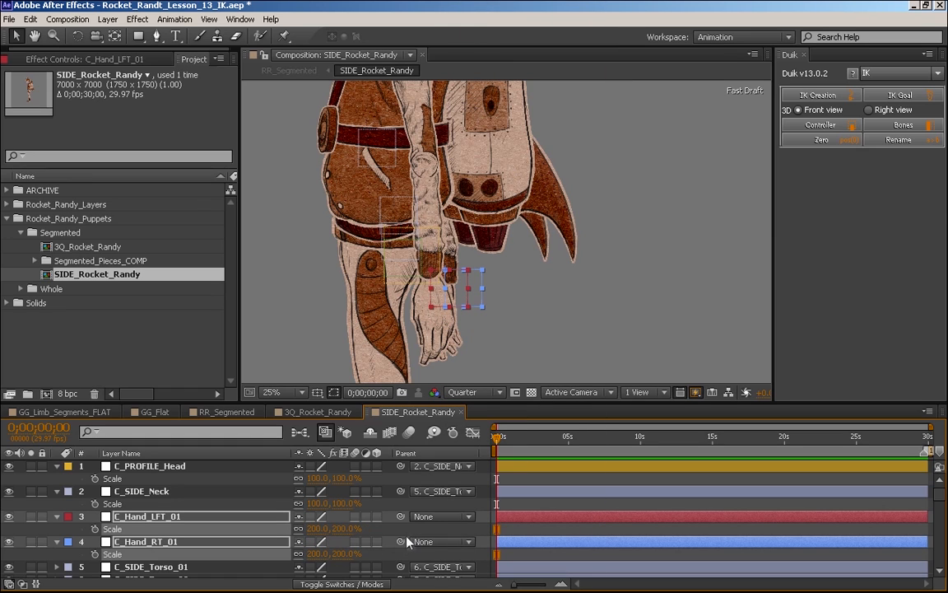
# - Parent the resized C_Hand_LFT_01 and C_Hand_RT_01 controllers back to C_CENTER
pyautogui.click(432, 517)
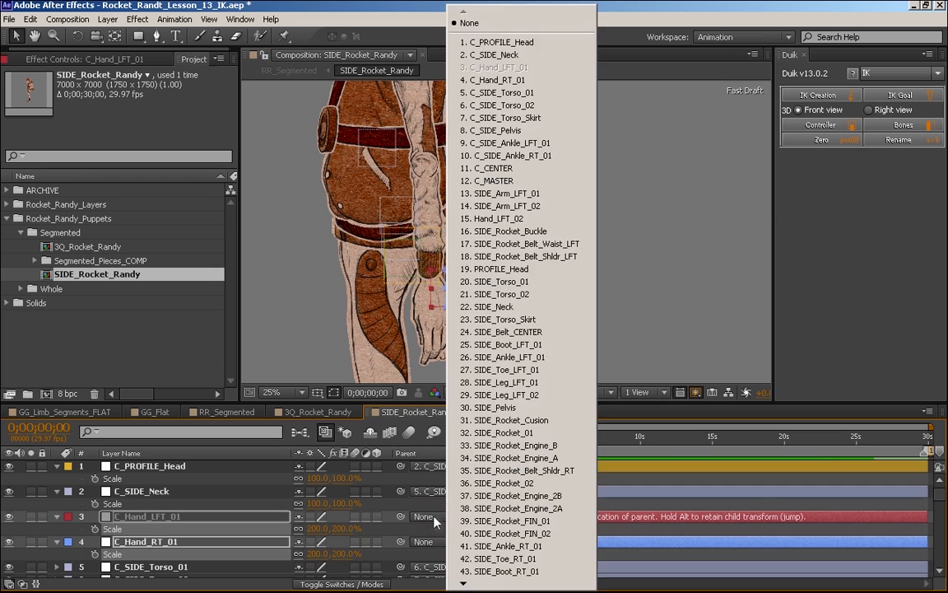
pyautogui.click(560, 169)
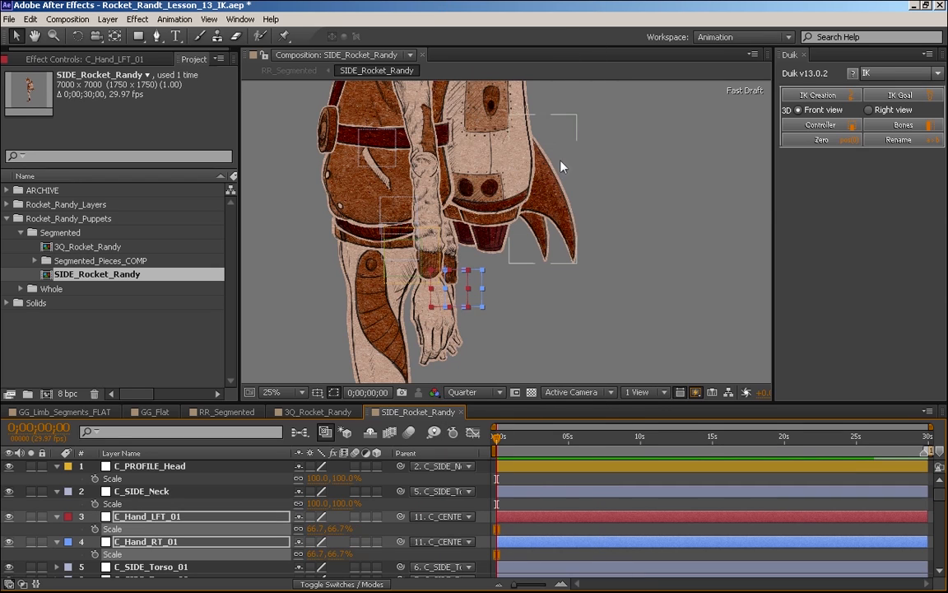
pyautogui.click(137, 516)
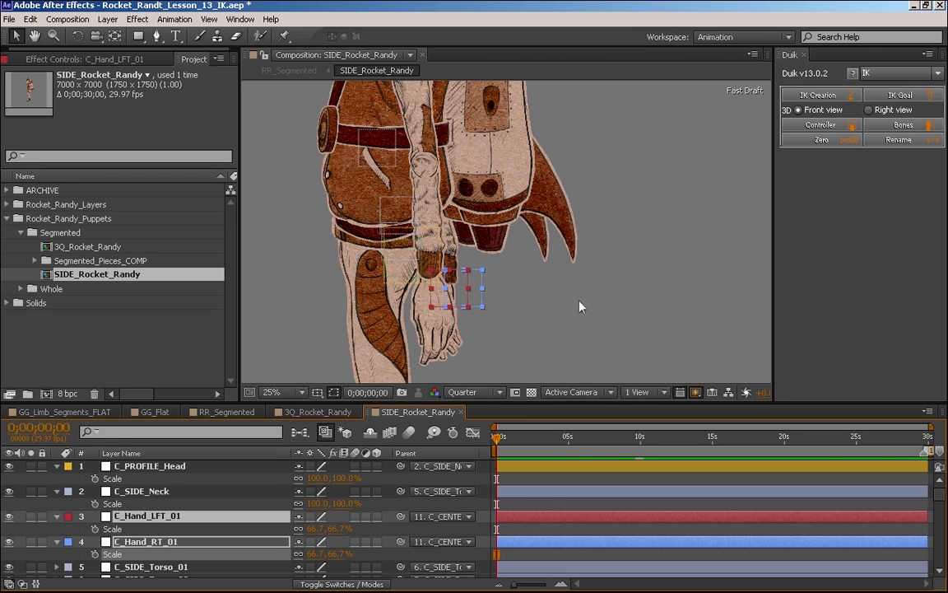
pyautogui.scroll(-1, 412, 301)
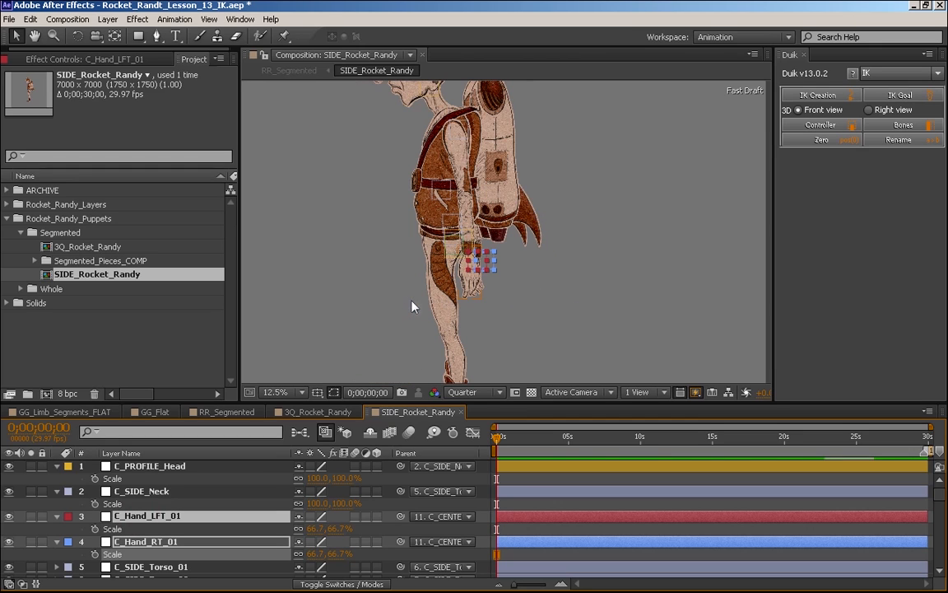
# - Lock the SIDE_Rocket_Buckle, SIDE_Rocket_Belt_Waist_LFT and SIDE_Rocket_Belt_Shldr_LFT layers in the enlarged timeline
pyautogui.click(609, 259)
pyautogui.press('space')
pyautogui.moveTo(538, 241)
pyautogui.mouseDown()
pyautogui.moveTo(523, 349)
pyautogui.moveTo(546, 236)
pyautogui.mouseUp()
pyautogui.moveTo(541, 302); pyautogui.dragTo(531, 334)
pyautogui.scroll(1, 525, 292)
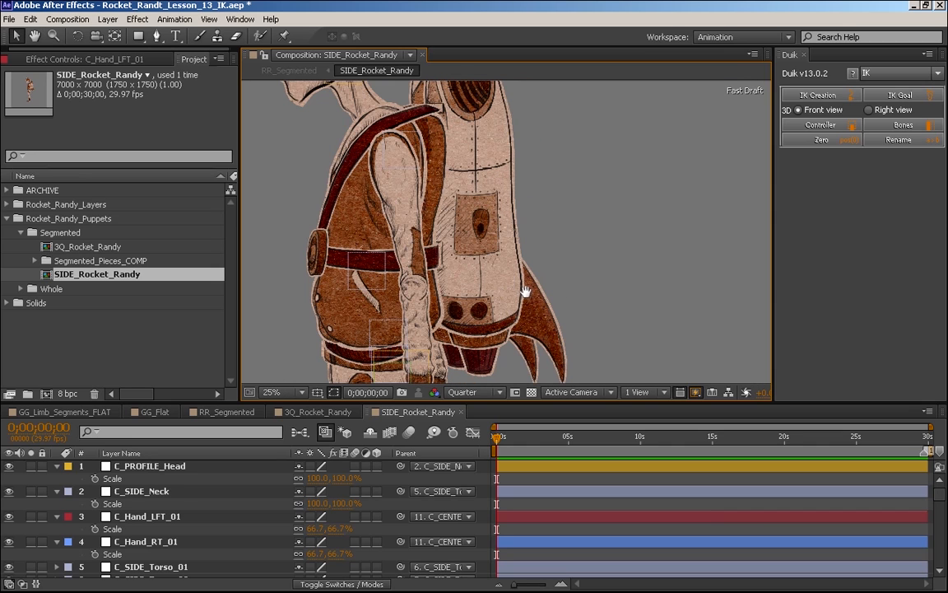
pyautogui.click(356, 242)
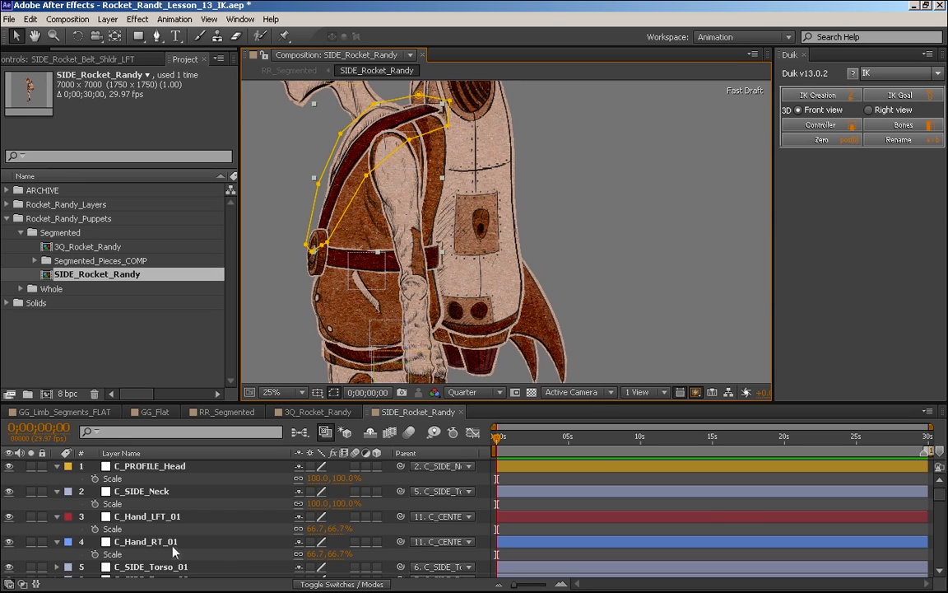
pyautogui.press('`')
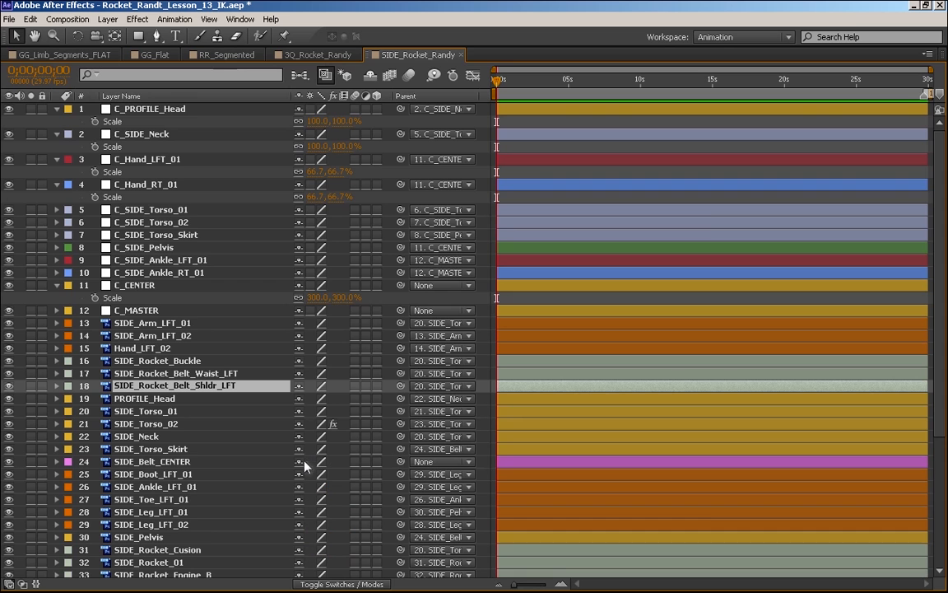
pyautogui.click(174, 373)
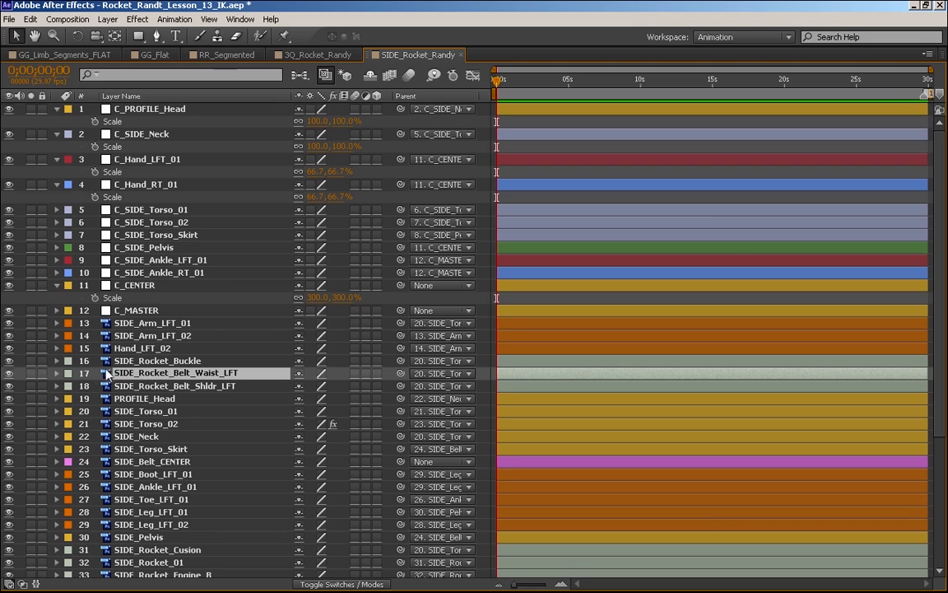
pyautogui.moveTo(42, 360); pyautogui.dragTo(42, 386)
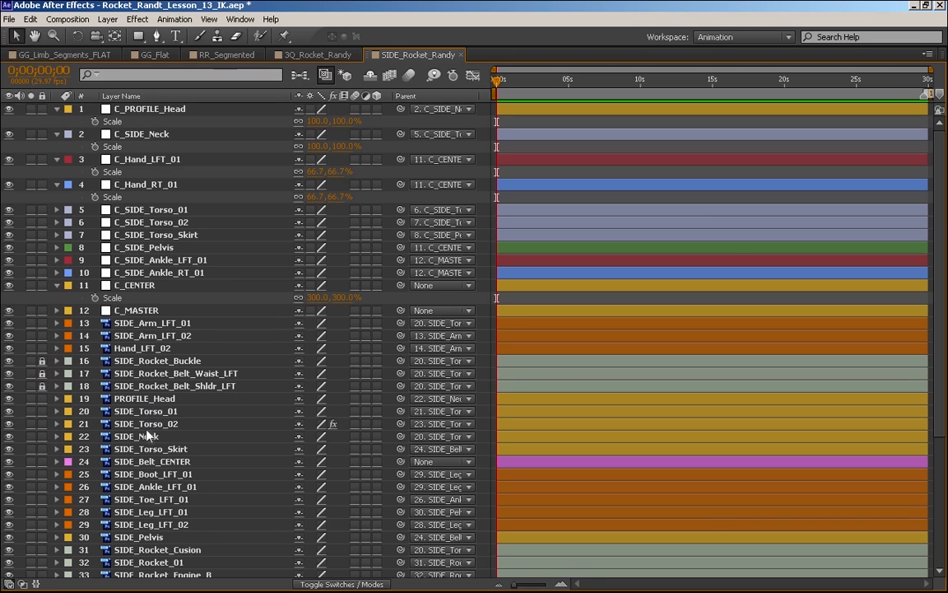
# - Turn on hiding of shy layers and mark SIDE_Rocket_Buckle, SIDE_Rocket_Belt_Waist_LFT and SIDE_Rocket_Belt_Shldr_LFT as shy
pyautogui.click(940, 428)
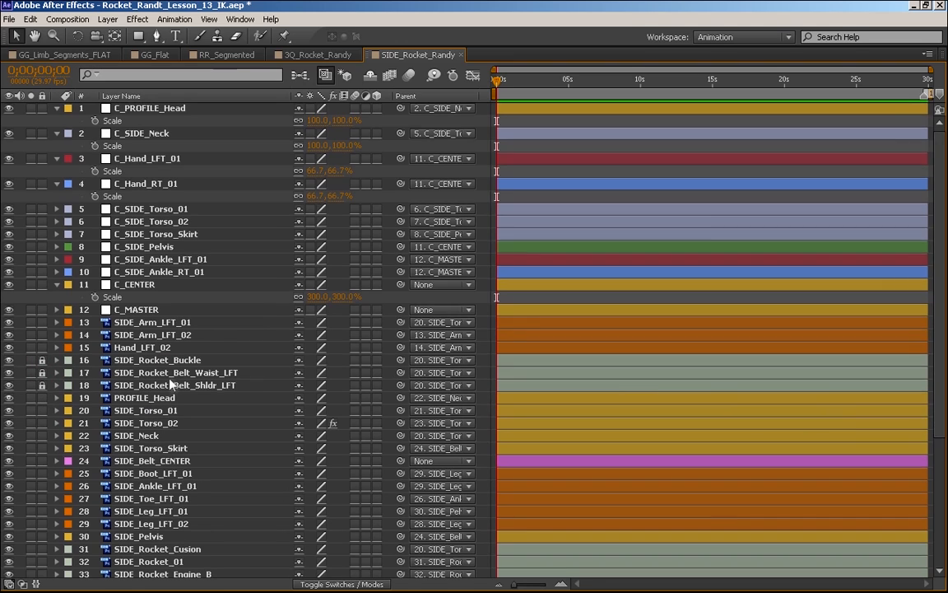
pyautogui.click(370, 75)
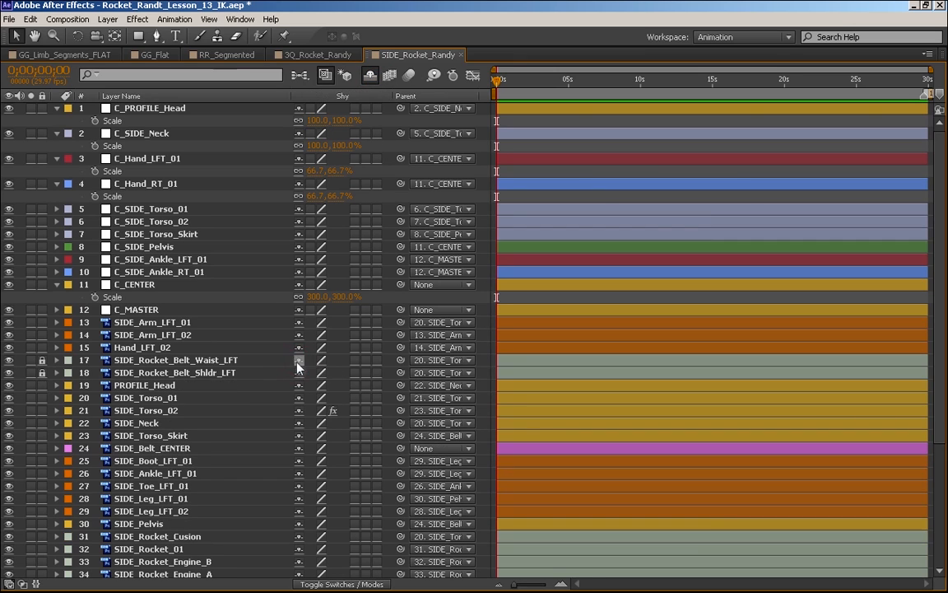
pyautogui.click(298, 359)
pyautogui.click(298, 360)
pyautogui.click(140, 360)
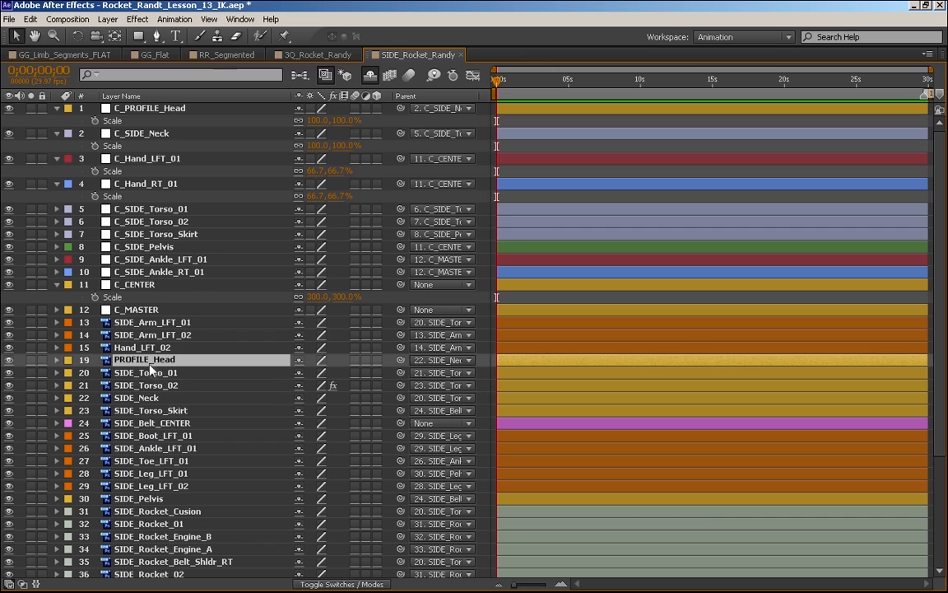
# - Lock the layers from SIDE_Rocket_Cusion through SIDE_Rocket_02 in the enlarged timeline
pyautogui.click(154, 424)
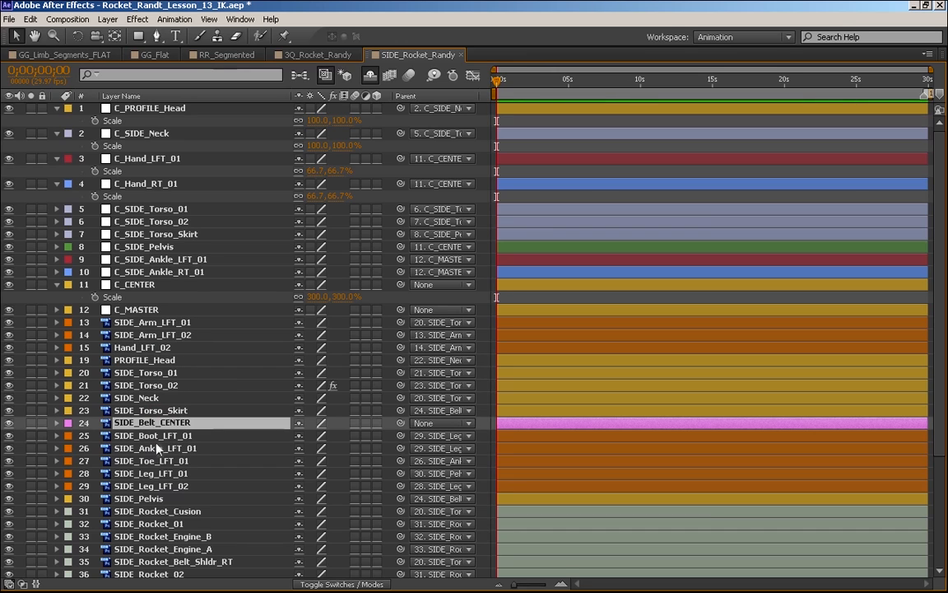
pyautogui.hotkey('ctrl', 'Down')
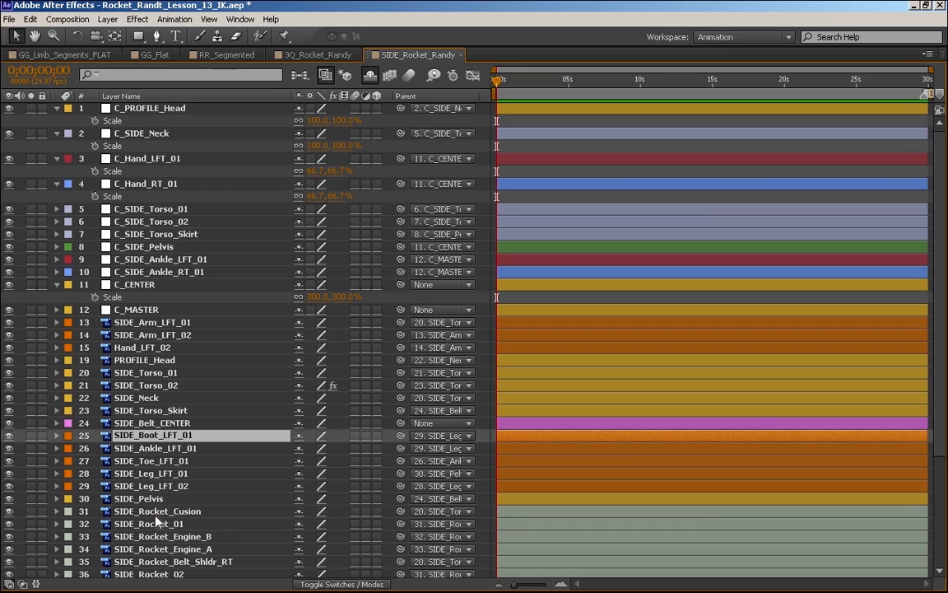
pyautogui.click(155, 512)
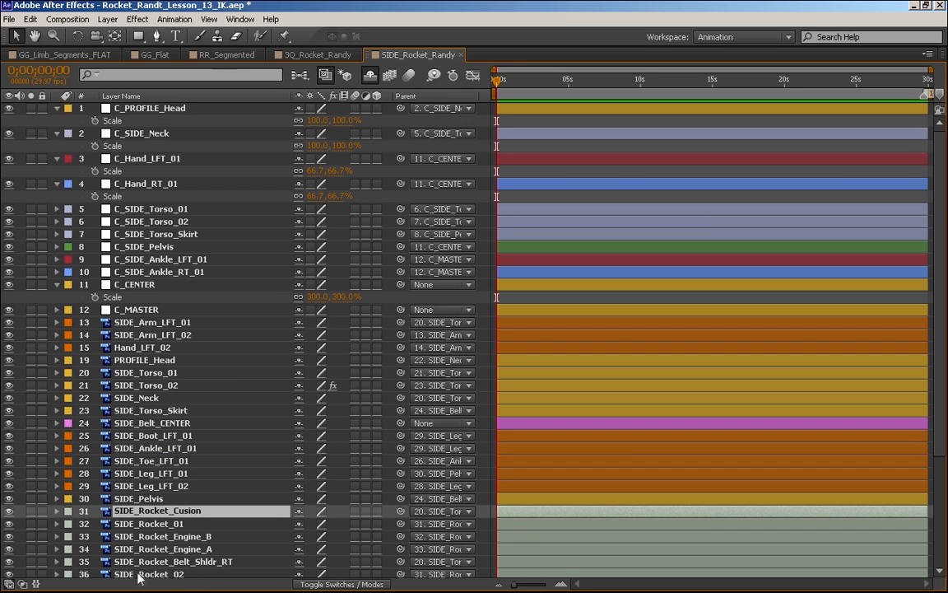
pyautogui.keyDown('shift'); pyautogui.click(147, 574); pyautogui.keyUp('shift')
pyautogui.click(42, 553)
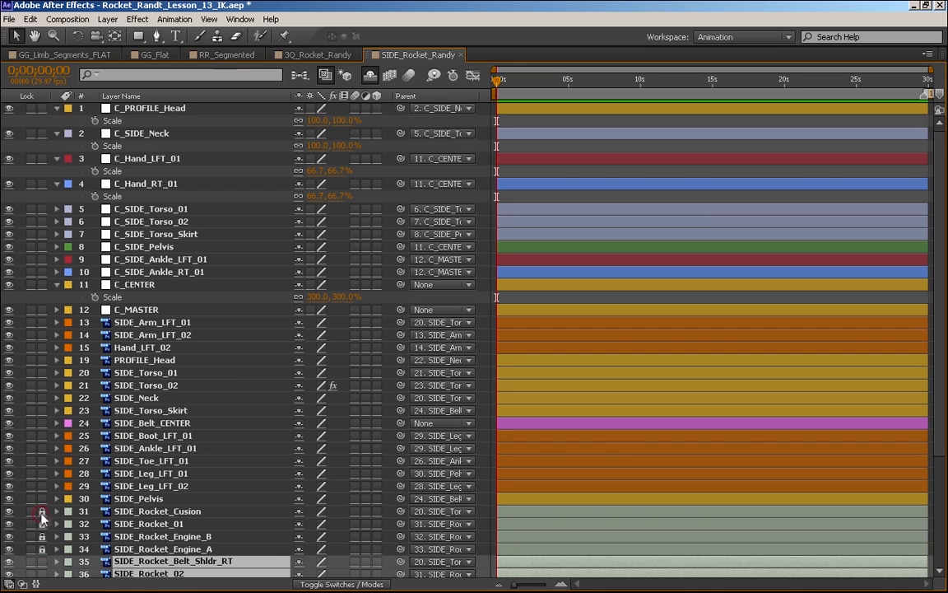
# - Mark the six locked layers from SIDE_Rocket_Cusion through SIDE_Rocket_02 as shy
pyautogui.click(298, 512)
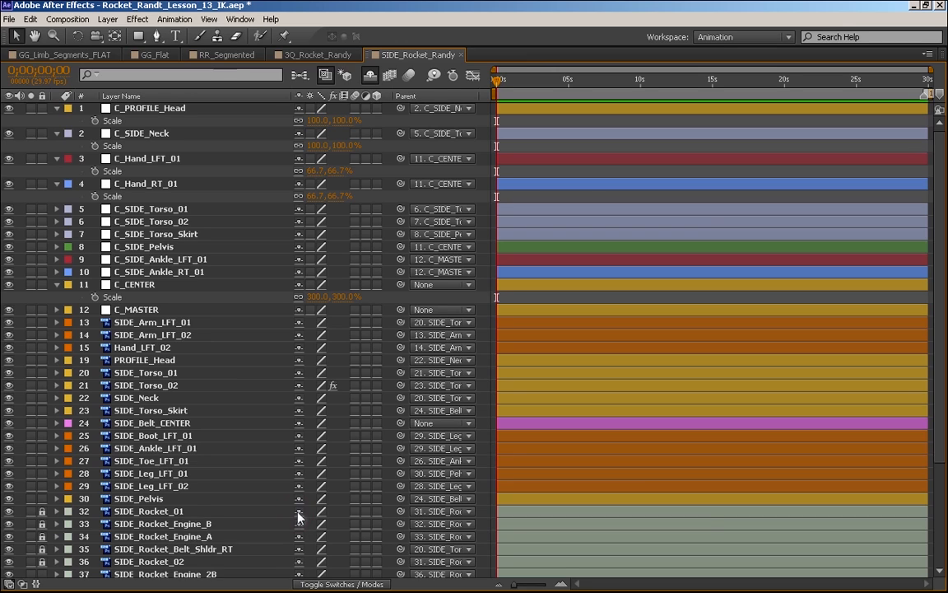
pyautogui.click(299, 511)
pyautogui.click(299, 511)
pyautogui.click(299, 512)
pyautogui.click(299, 511)
pyautogui.click(299, 511)
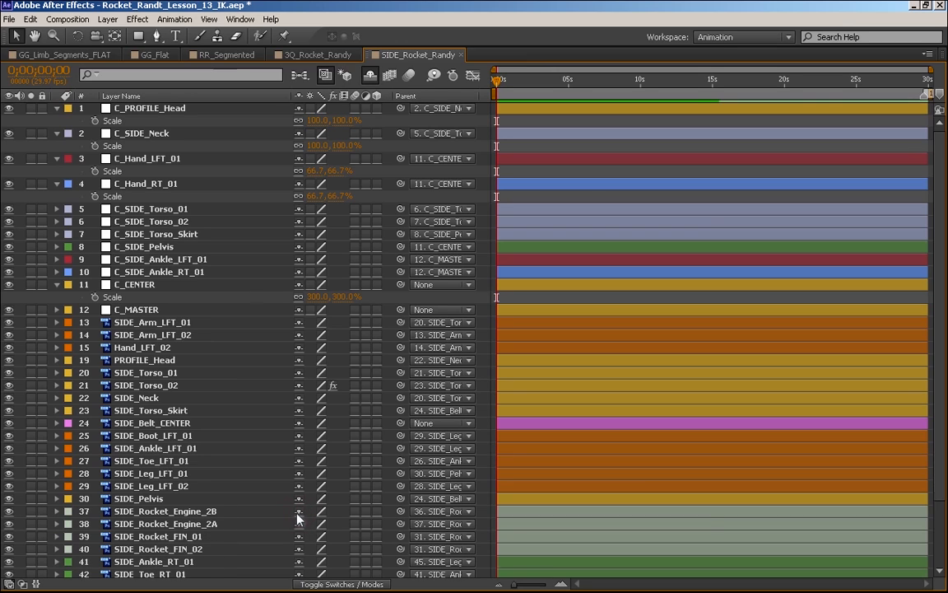
# - Lock SIDE_Rocket_Engine_2B, SIDE_Rocket_Engine_2A, SIDE_Rocket_FIN_01 and SIDE_Rocket_FIN_02 and mark all four layers as shy
pyautogui.click(42, 511)
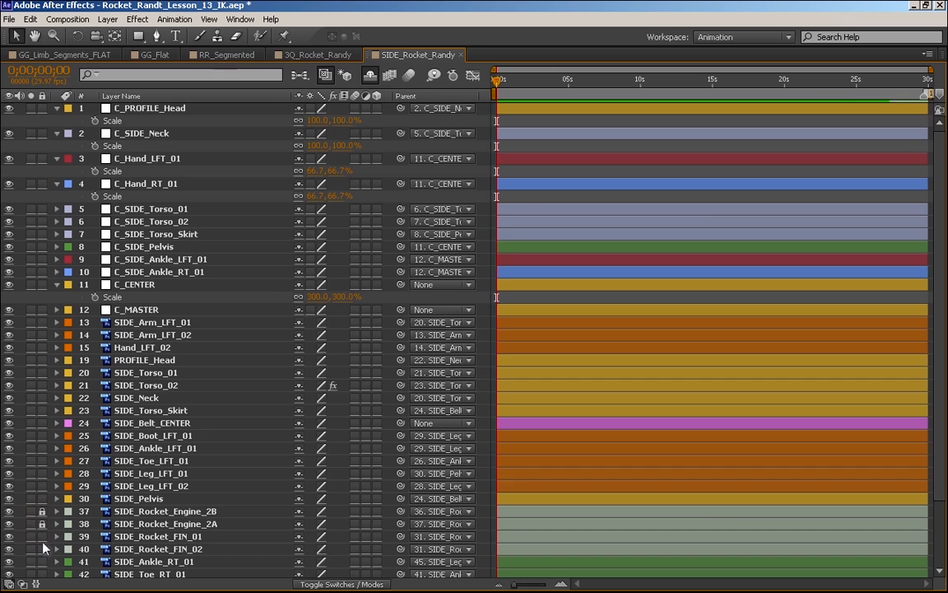
pyautogui.click(42, 536)
pyautogui.click(42, 548)
pyautogui.click(298, 513)
pyautogui.click(298, 514)
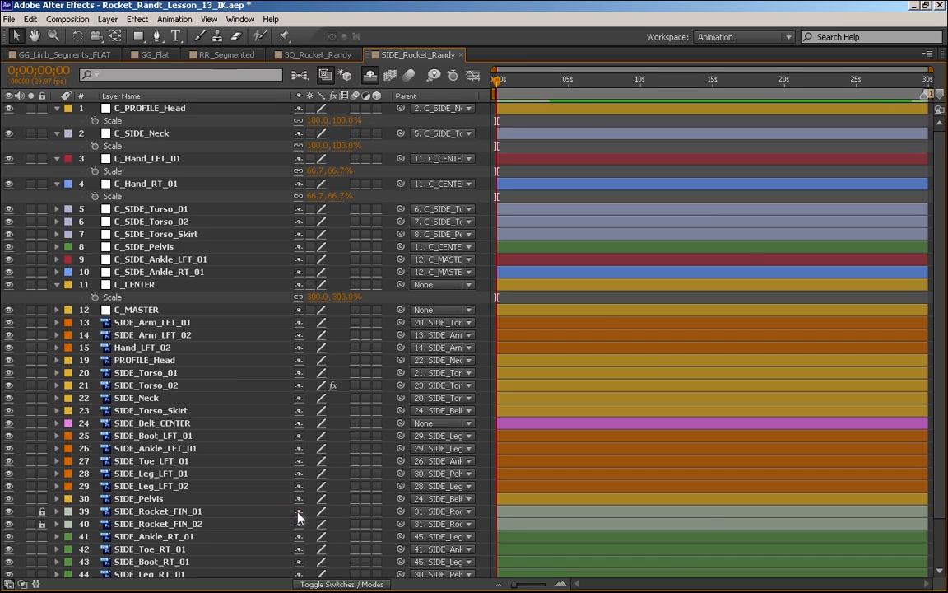
pyautogui.click(298, 513)
pyautogui.click(298, 513)
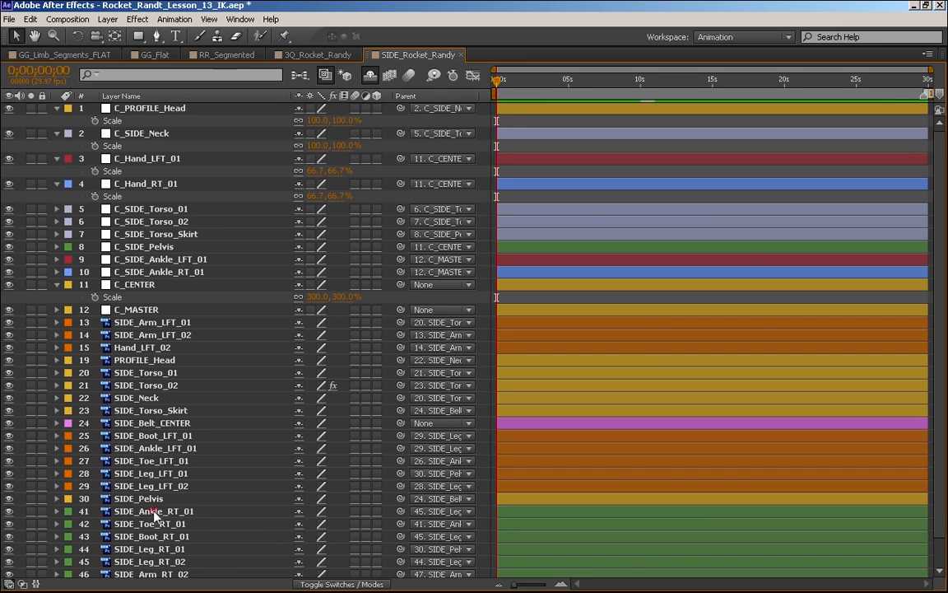
# - Check the remaining layers down to Hand_RT_02 and restore the enlarged timeline to its normal size
pyautogui.click(152, 510)
pyautogui.scroll(-1, 933, 507)
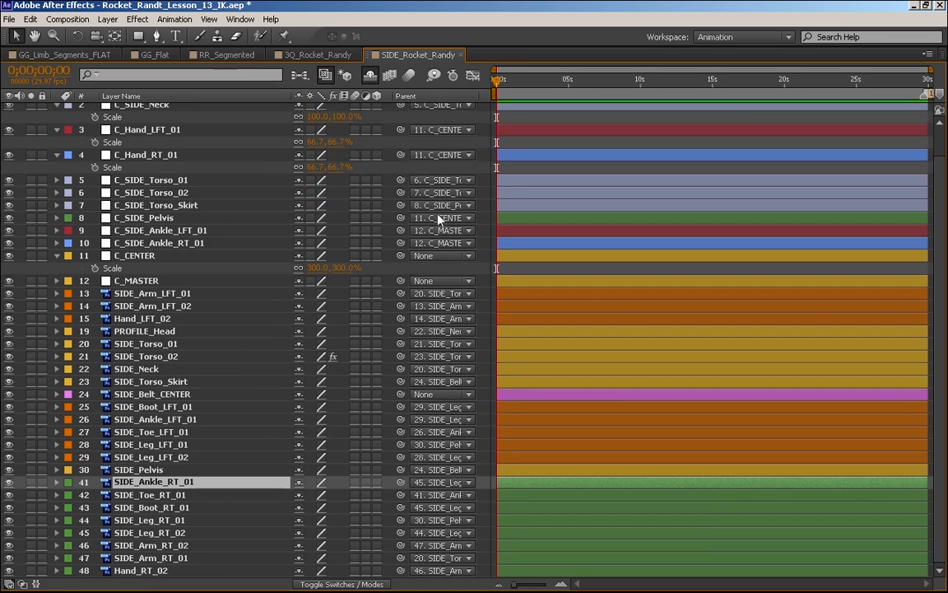
pyautogui.press('`')
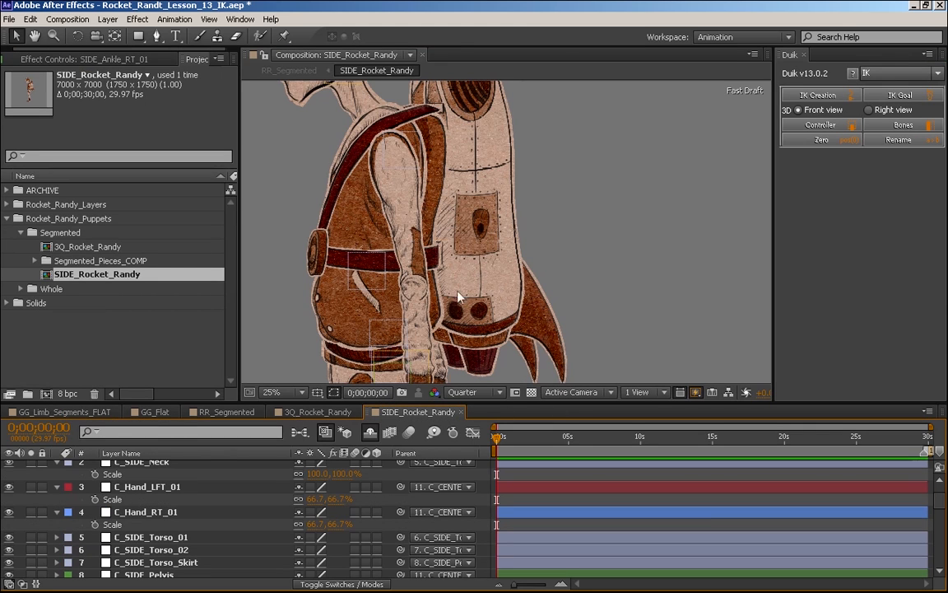
# - Parent the SIDE_Torso_01 layer to the C_SIDE_Torso_02 controller
pyautogui.click(315, 181)
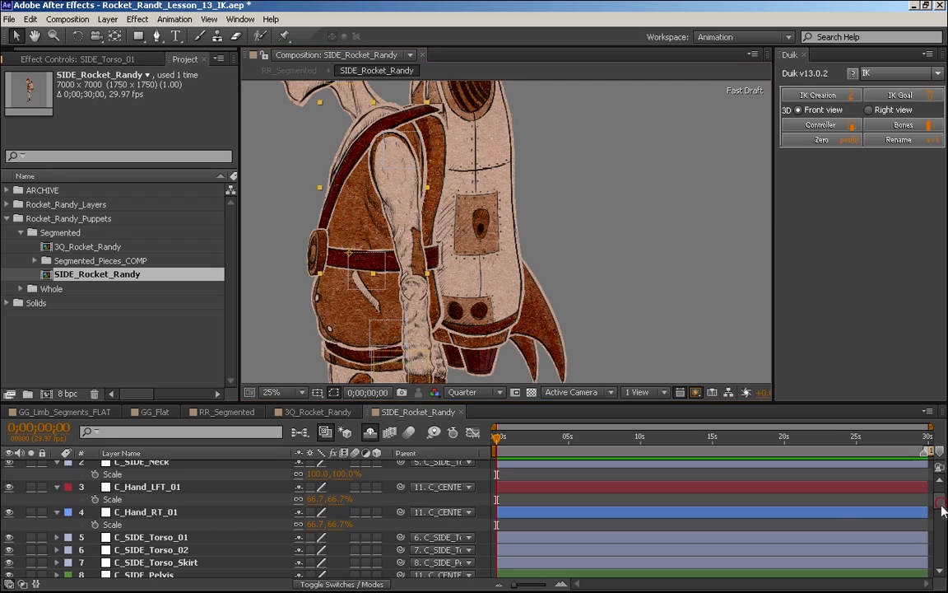
pyautogui.scroll(-5, 937, 516)
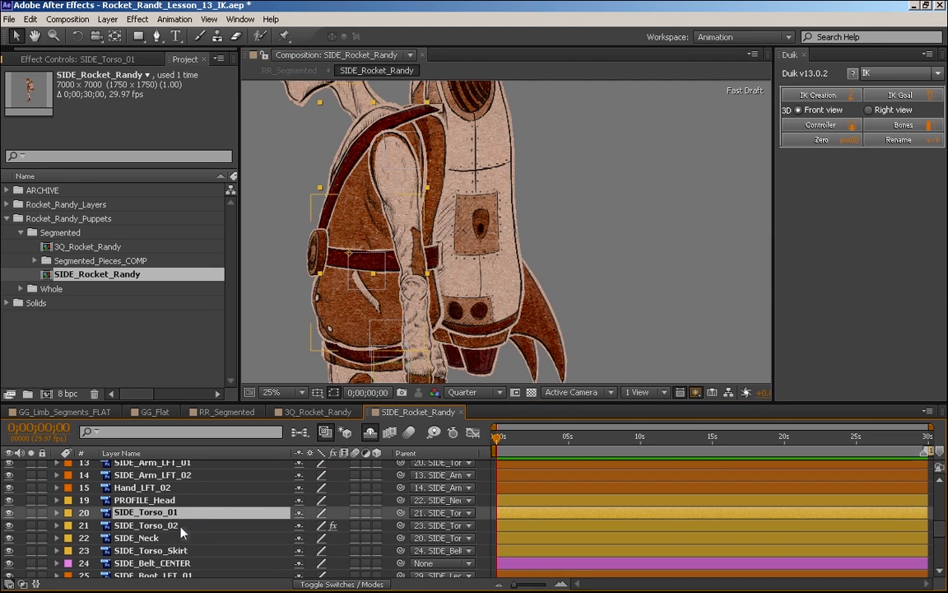
pyautogui.click(191, 517)
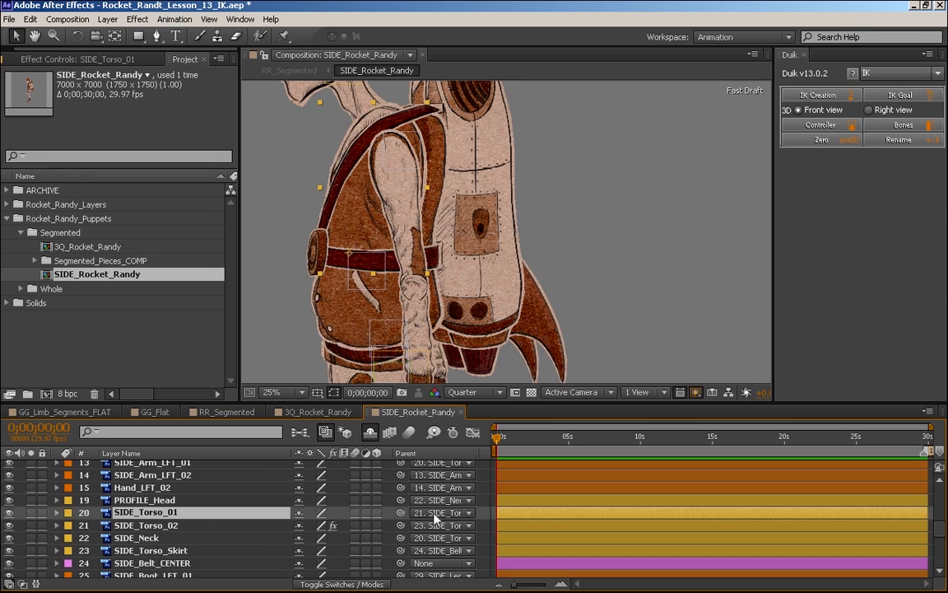
pyautogui.click(134, 527)
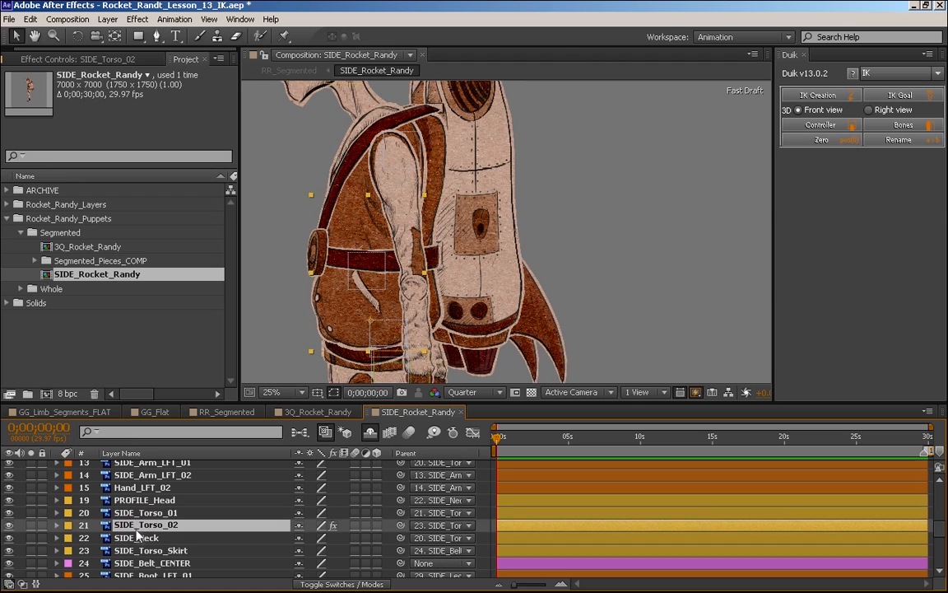
pyautogui.click(152, 513)
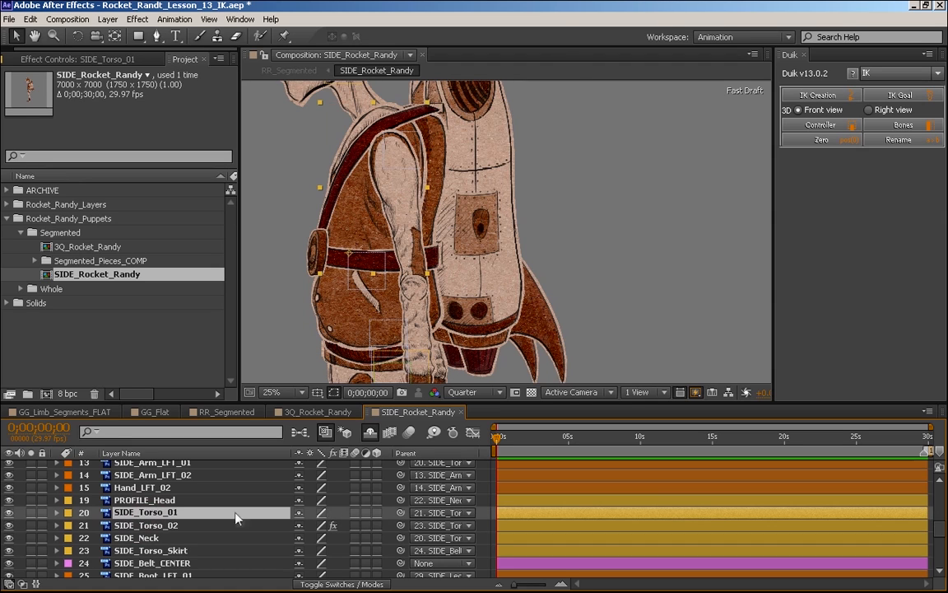
pyautogui.click(433, 515)
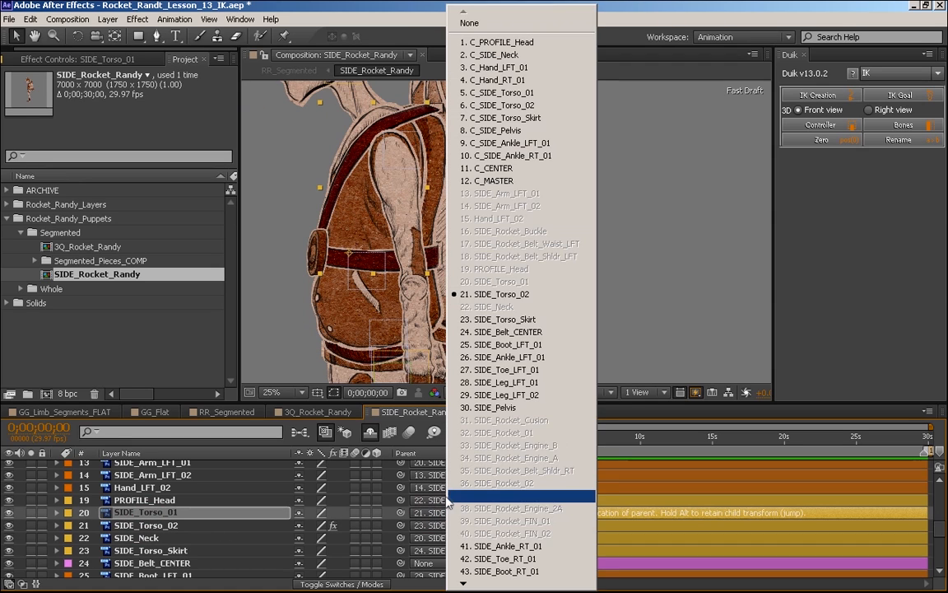
pyautogui.click(564, 112)
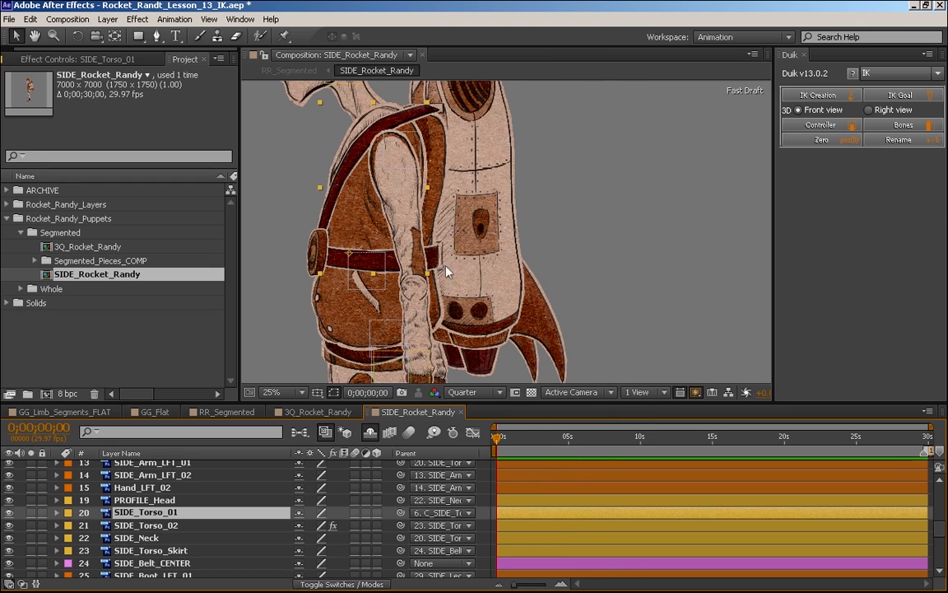
# - Parent the SIDE_Torso_02 layer to the C_SIDE_Torso_Skirt controller
pyautogui.click(177, 527)
pyautogui.click(445, 530)
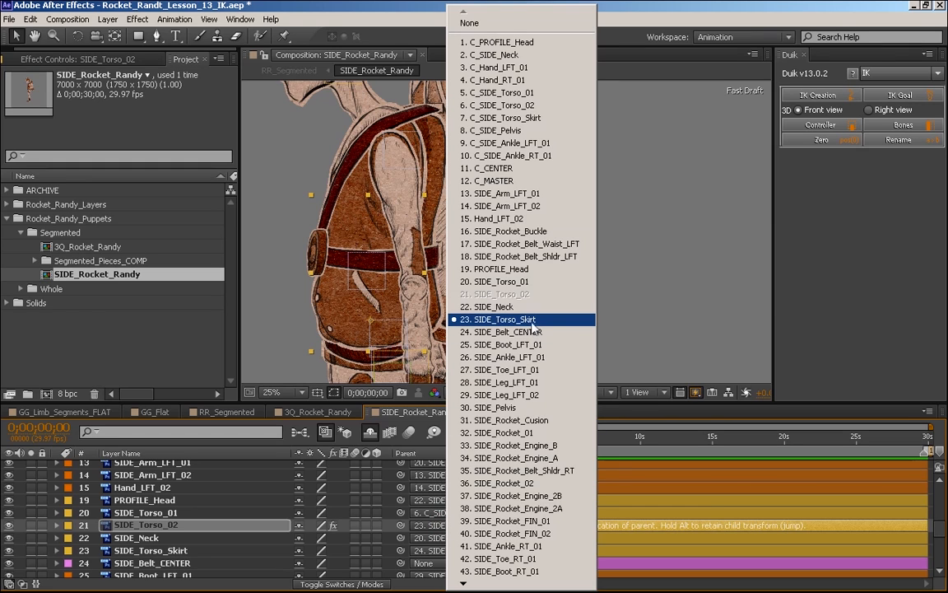
pyautogui.click(550, 120)
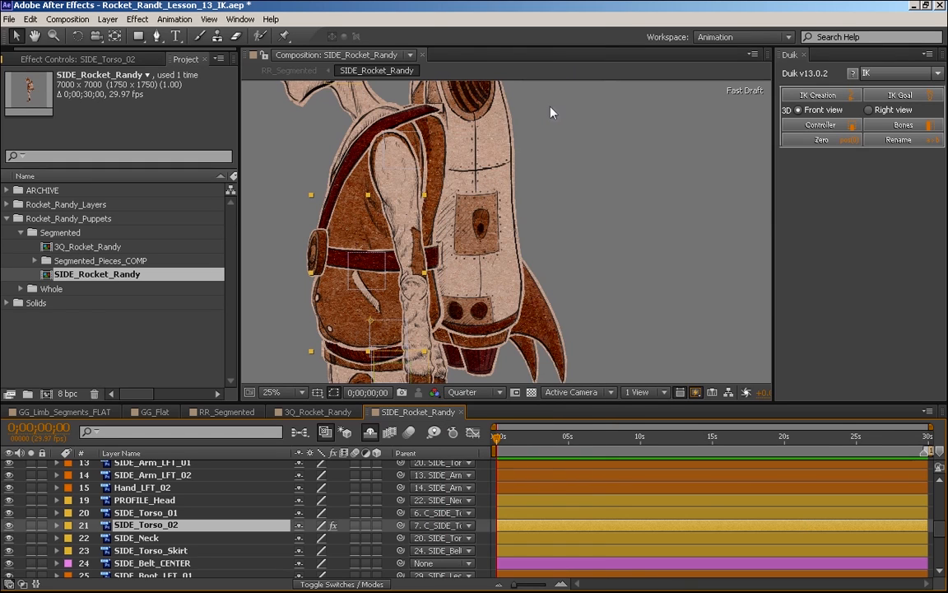
# - Parent the SIDE_Neck layer to the C_SIDE_Torso_02 controller
pyautogui.click(175, 540)
pyautogui.click(452, 540)
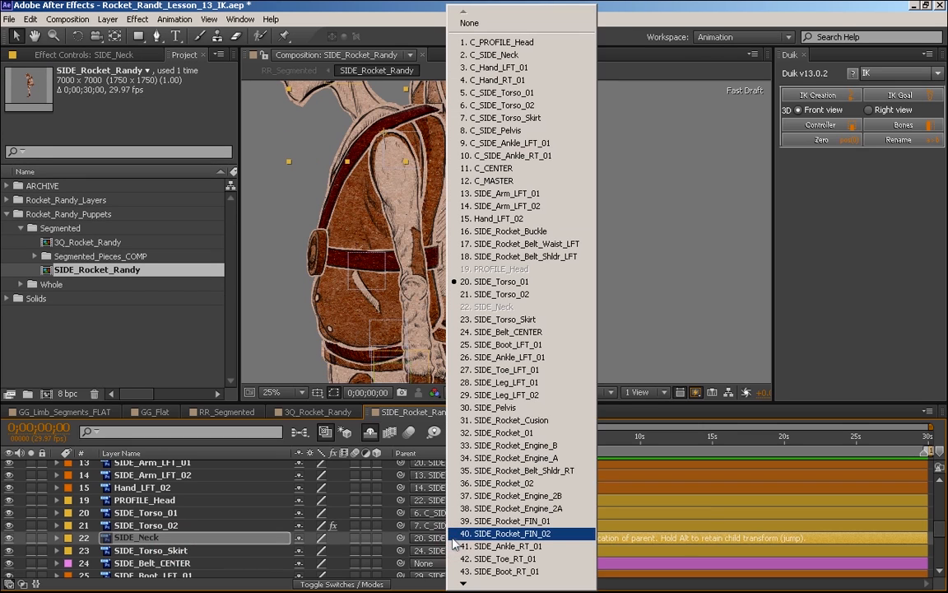
pyautogui.click(554, 113)
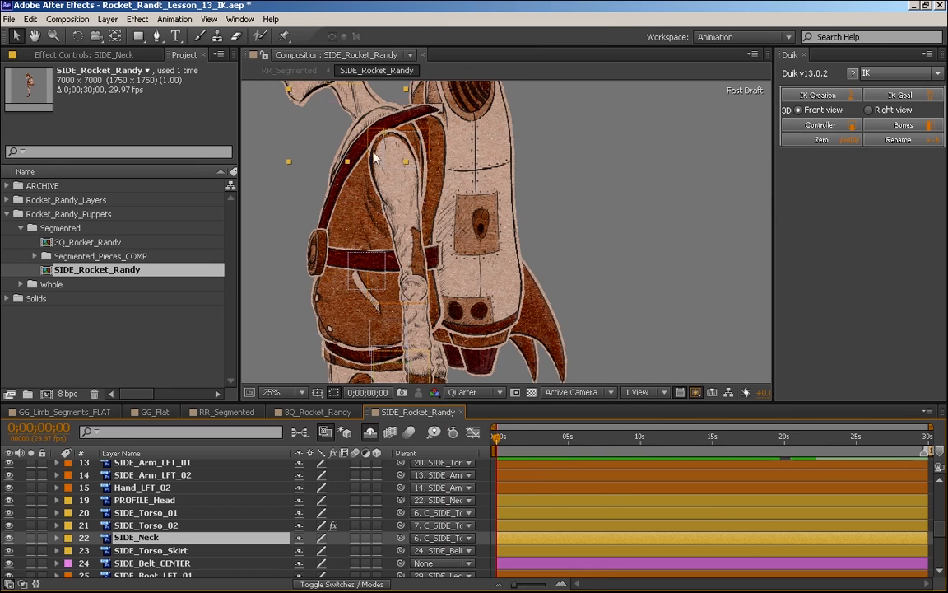
# - Test the torso parenting by rotating the C_SIDE_Torso_01 controller, and undo the rotation
pyautogui.click(376, 248)
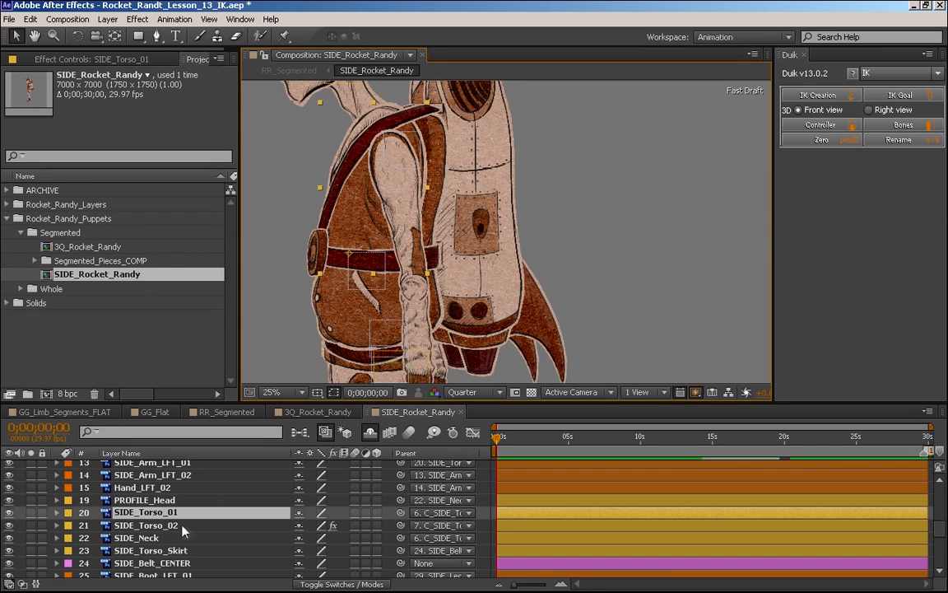
pyautogui.click(182, 527)
pyautogui.click(184, 513)
pyautogui.click(360, 279)
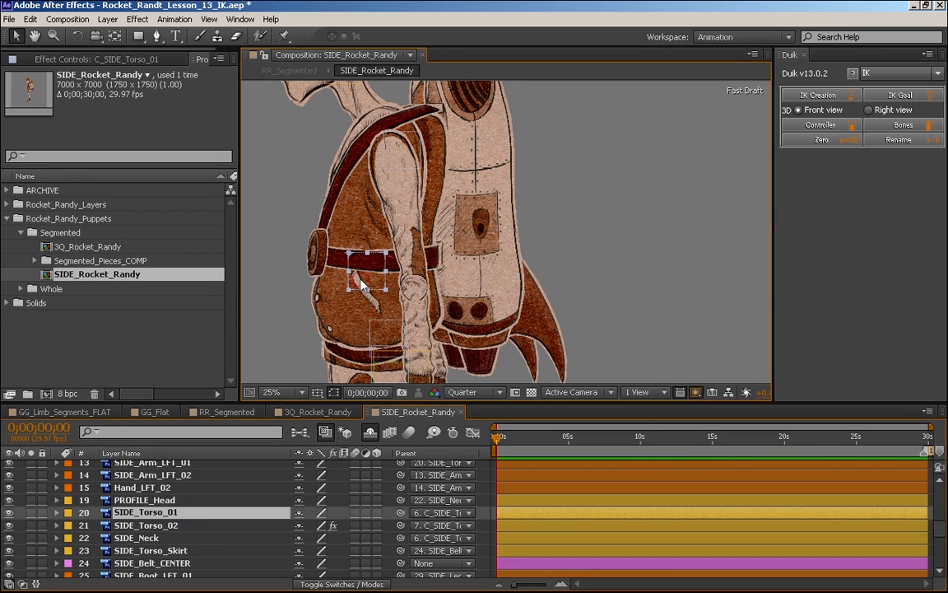
pyautogui.press('w')
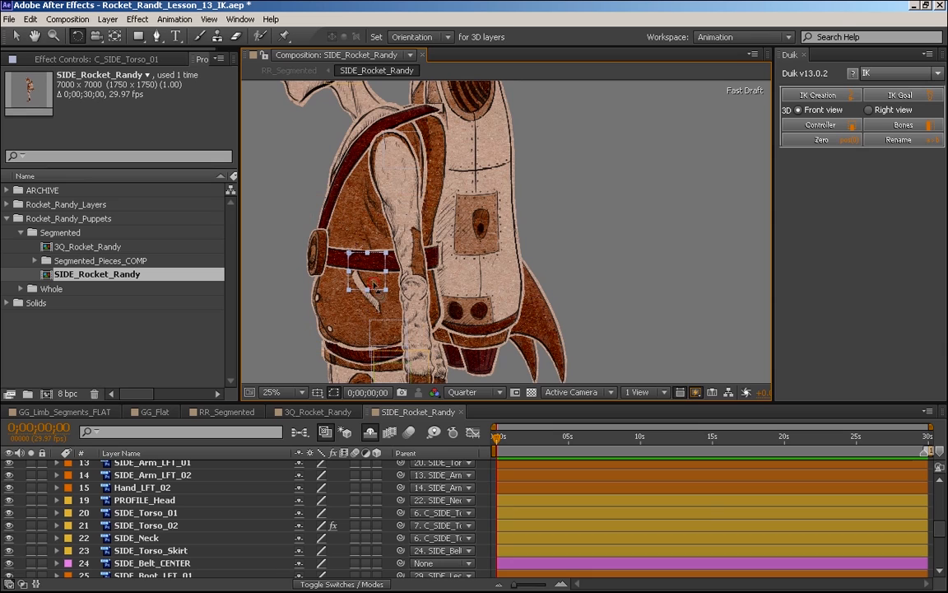
pyautogui.moveTo(377, 287); pyautogui.dragTo(385, 268)
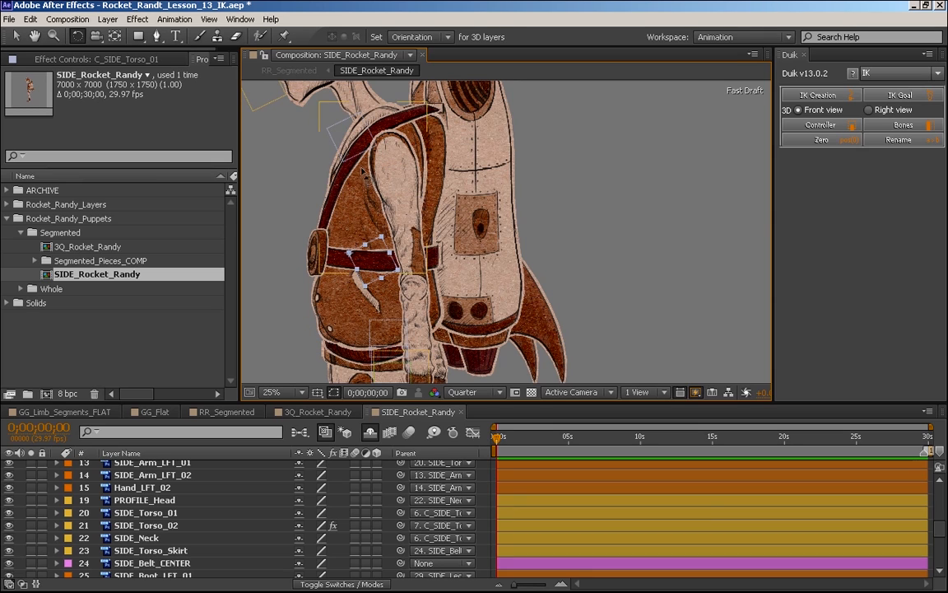
pyautogui.hotkey('ctrl', 'z')
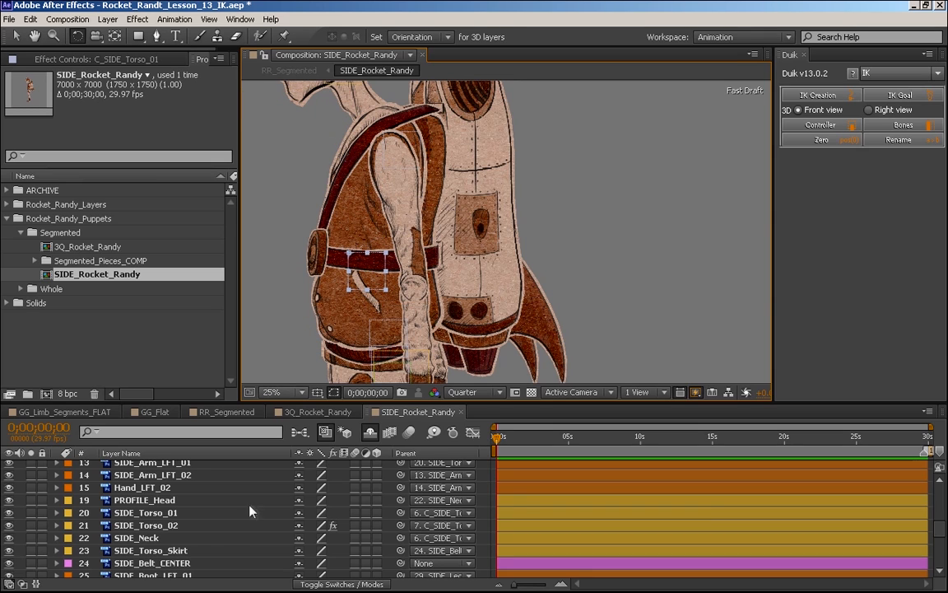
# - Change the parent of the SIDE_Neck layer to the C_SIDE_Torso_01 controller
pyautogui.click(218, 539)
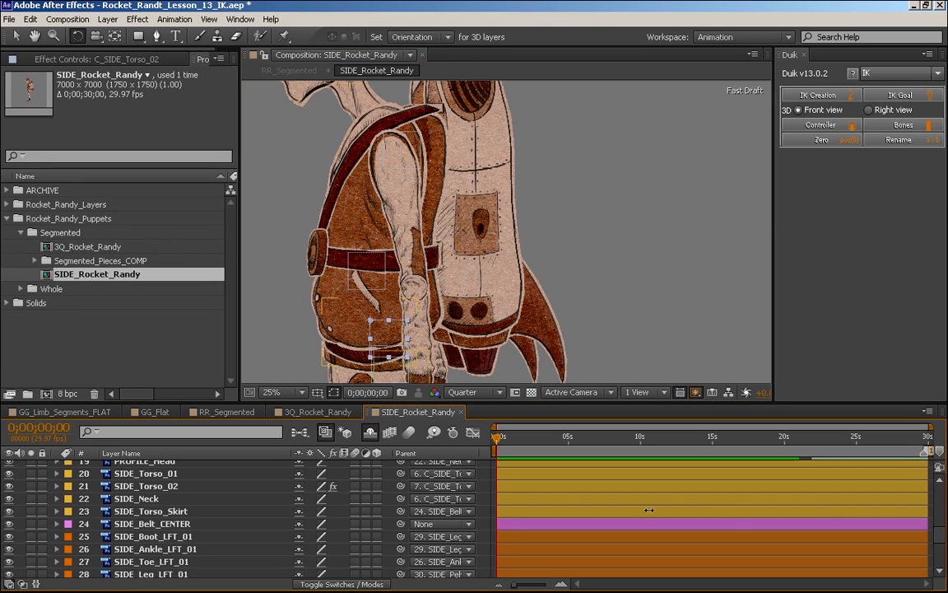
pyautogui.click(157, 499)
pyautogui.click(445, 499)
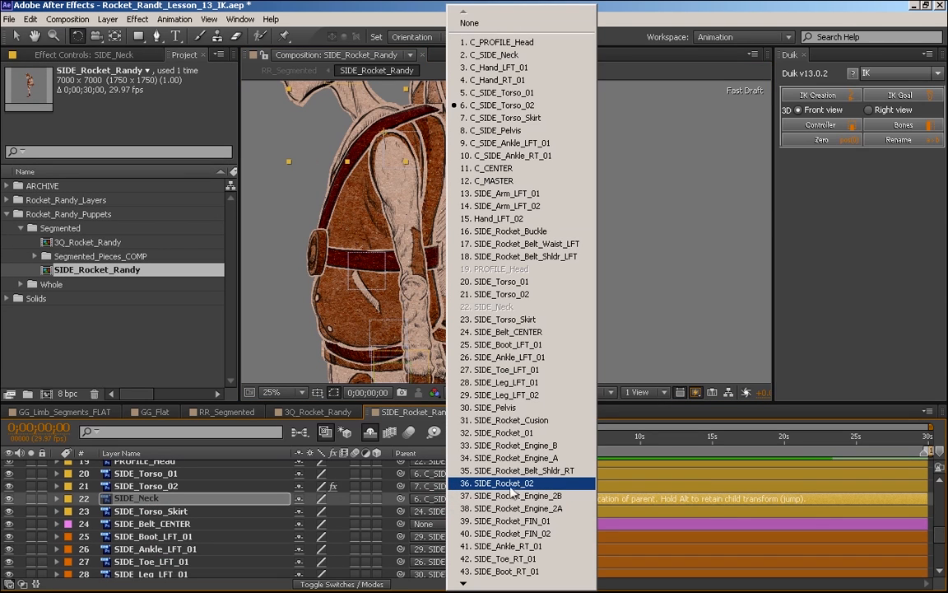
pyautogui.click(495, 92)
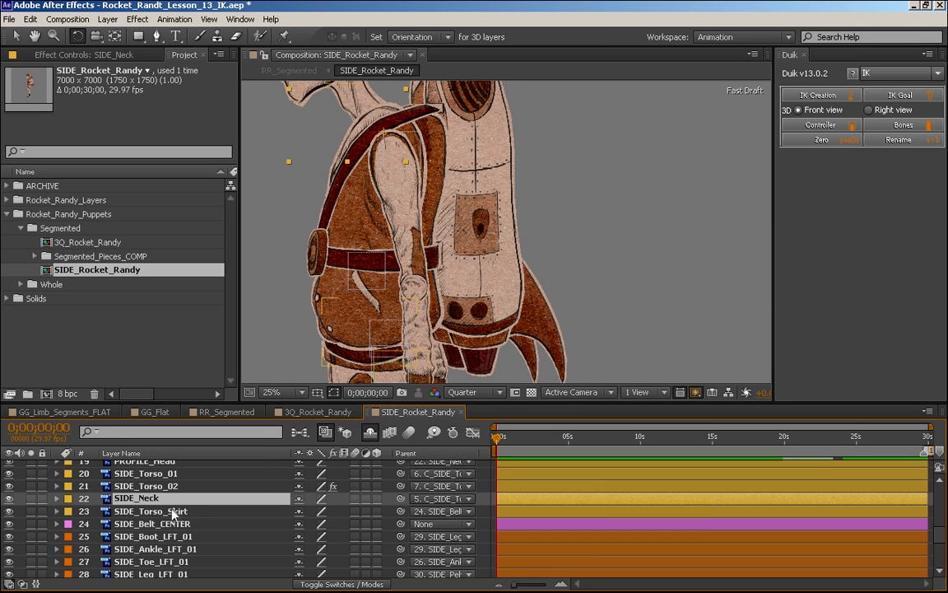
# - Test the C_SIDE_Torso_01 controller's rotation and change the SIDE_Torso_01 layer's parent to C_SIDE_Torso_01
pyautogui.click(372, 287)
pyautogui.moveTo(372, 286); pyautogui.dragTo(380, 282)
pyautogui.click(148, 473)
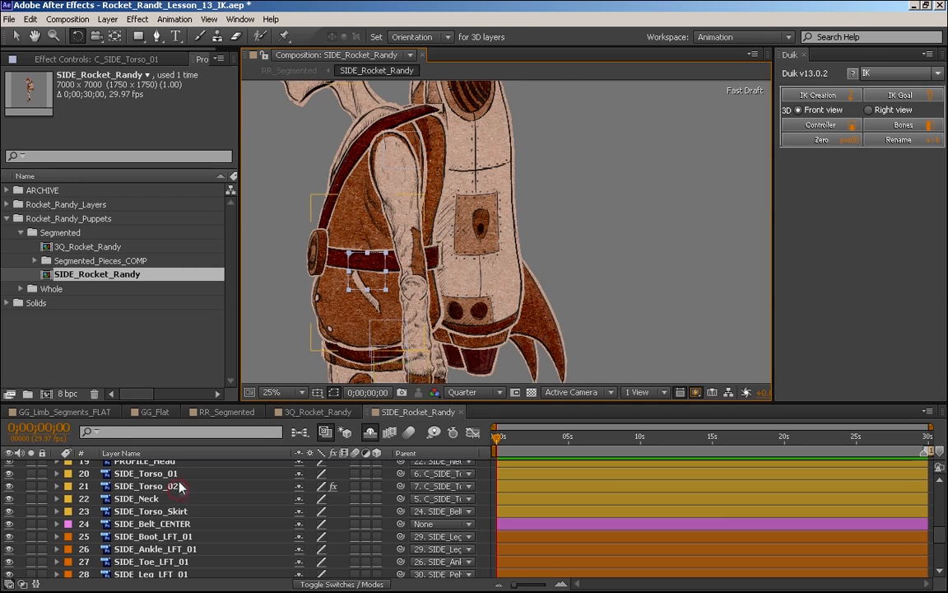
pyautogui.click(444, 474)
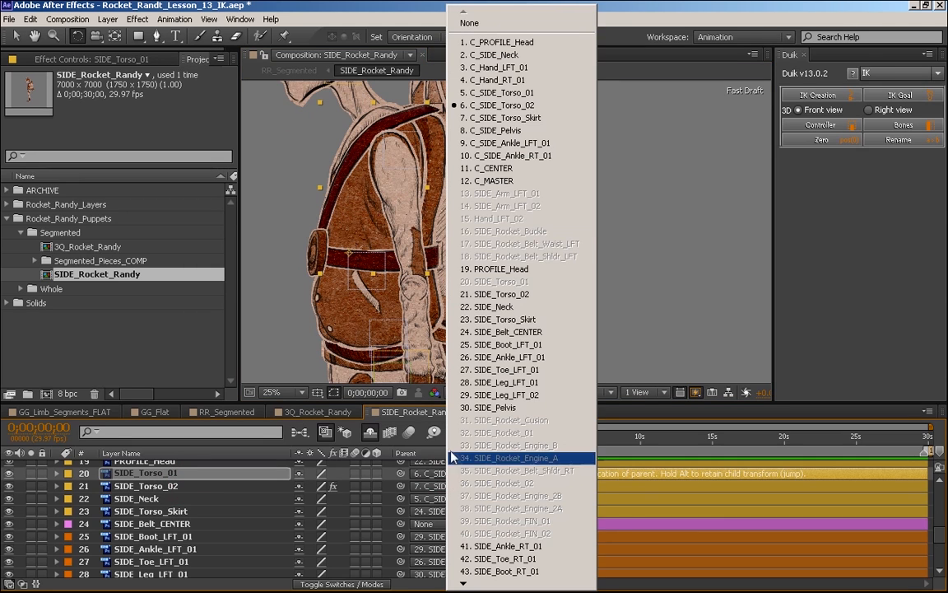
pyautogui.click(527, 92)
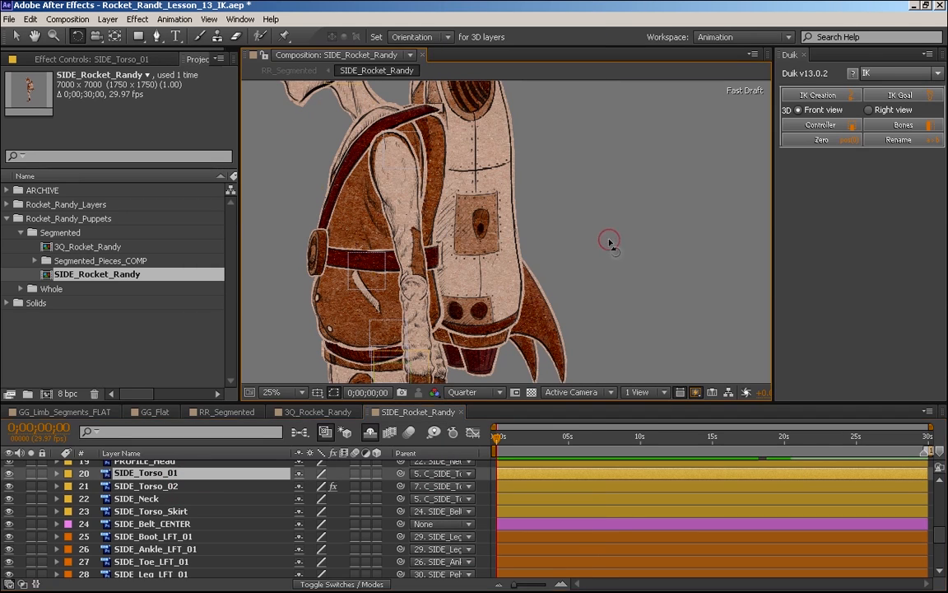
# - Parent the SIDE_Torso_02 layer to the C_SIDE_Torso_02 controller
pyautogui.click(368, 294)
pyautogui.moveTo(368, 295); pyautogui.dragTo(344, 358)
pyautogui.click(247, 486)
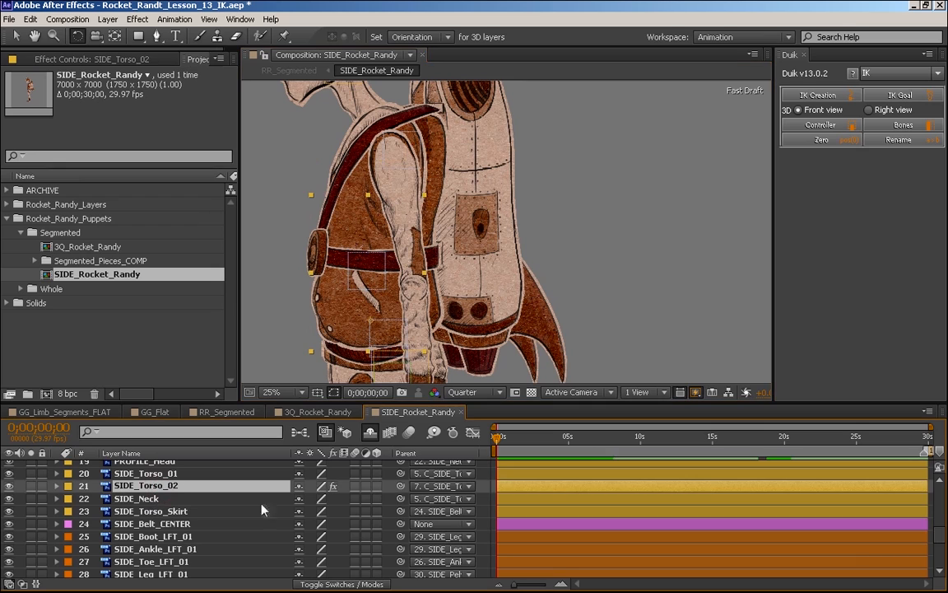
pyautogui.click(432, 486)
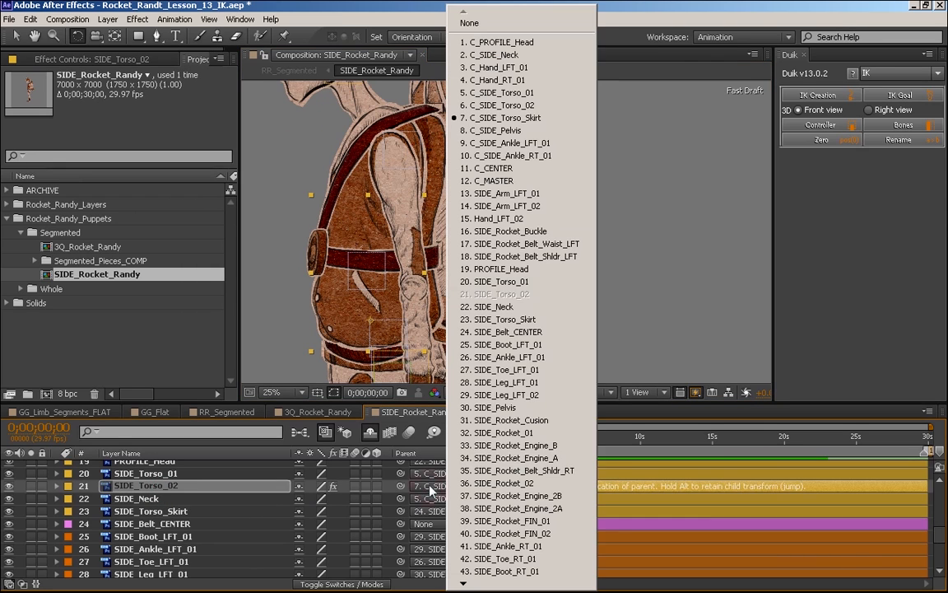
pyautogui.click(539, 105)
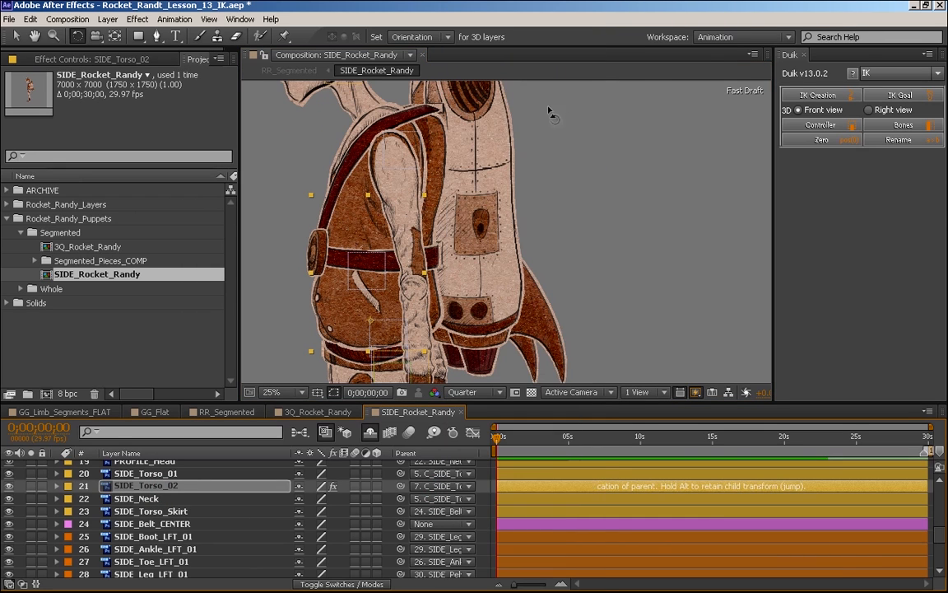
# - Parent the SIDE_Torso_Skirt layer to the C_SIDE_Torso_Skirt controller
pyautogui.click(187, 512)
pyautogui.click(440, 510)
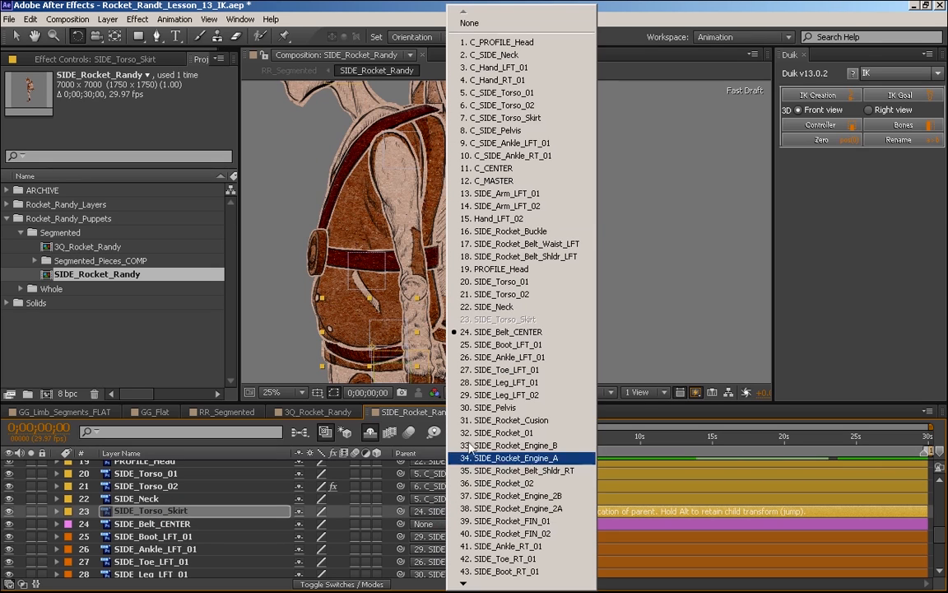
pyautogui.click(502, 117)
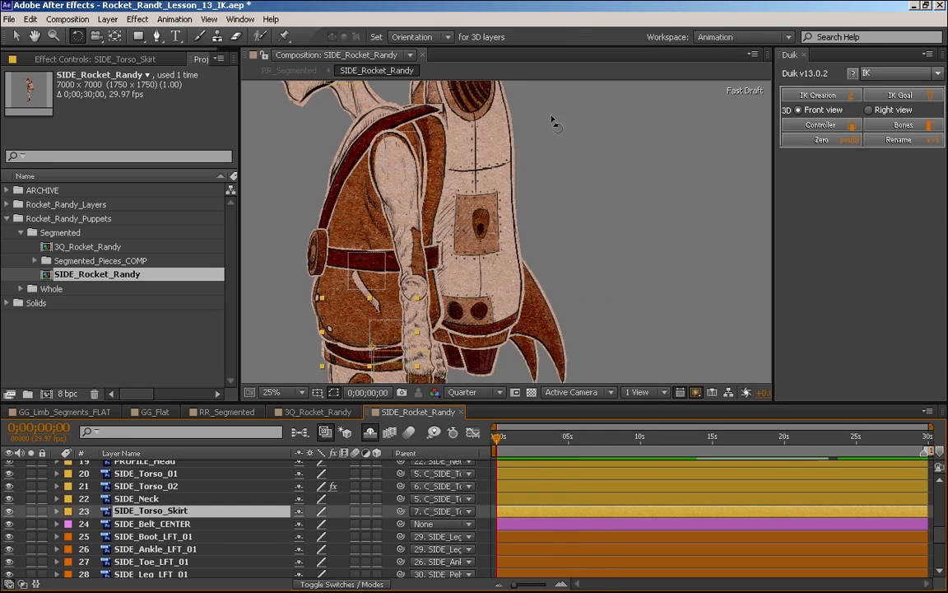
# - Remove the SIDE_Pelvis layer's parent and parent SIDE_Belt_CENTER to SIDE_Pelvis
pyautogui.click(188, 525)
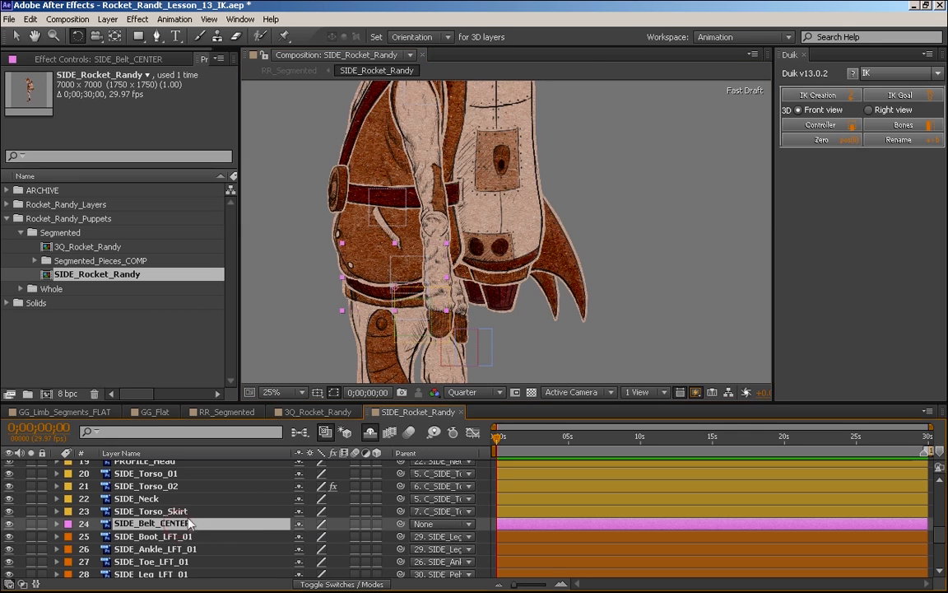
pyautogui.click(7, 524)
pyautogui.scroll(-3, 942, 540)
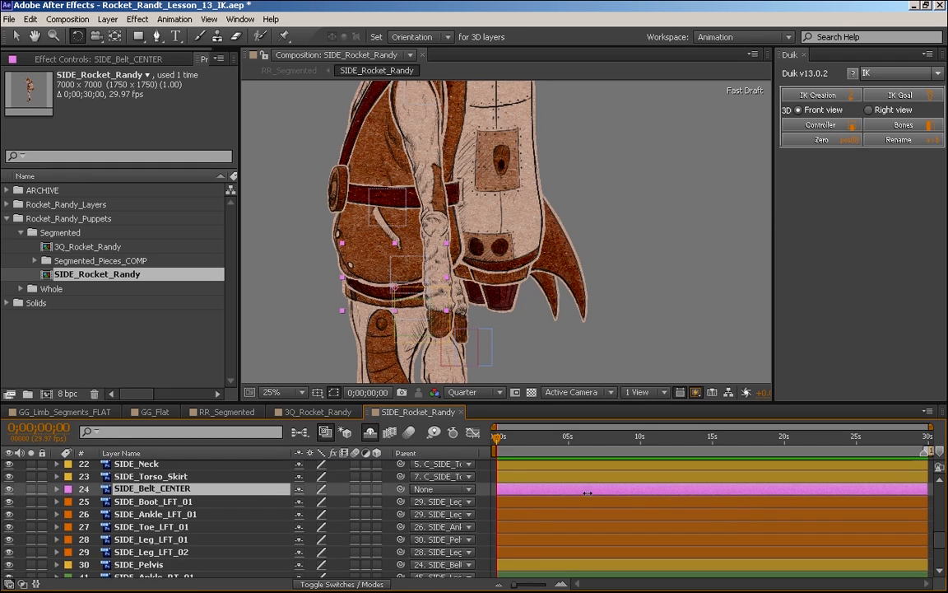
pyautogui.moveTo(398, 489)
pyautogui.mouseDown()
pyautogui.moveTo(165, 566)
pyautogui.moveTo(400, 491)
pyautogui.mouseUp()
pyautogui.click(387, 564)
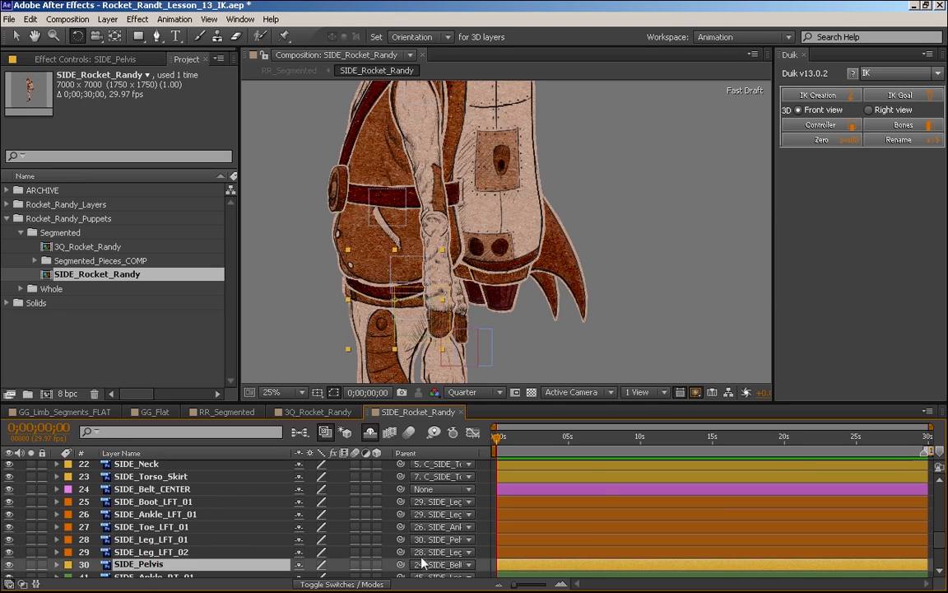
pyautogui.click(444, 565)
pyautogui.click(470, 23)
pyautogui.click(154, 491)
pyautogui.moveTo(397, 492); pyautogui.dragTo(163, 533)
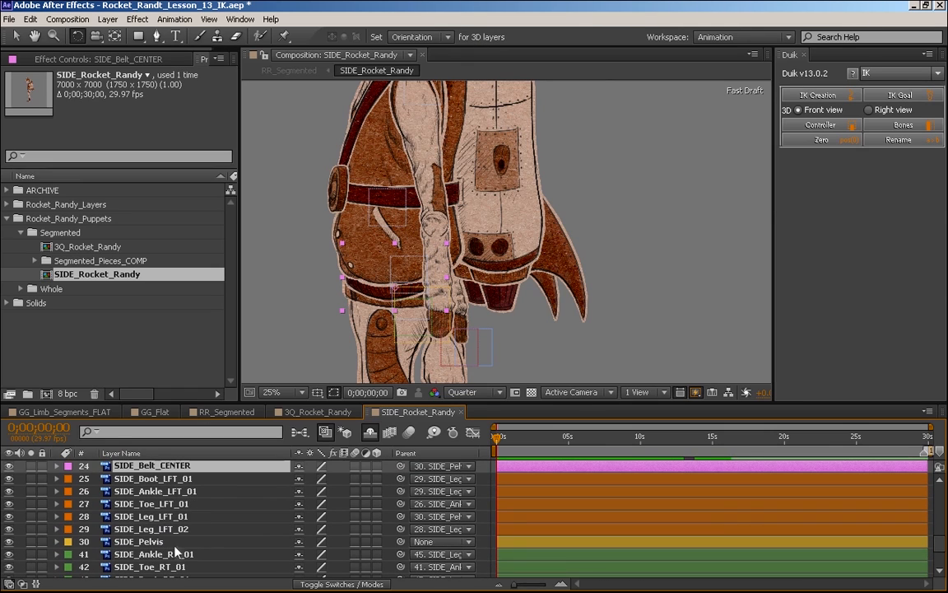
# - Test the pelvis hierarchy by rotating SIDE_Pelvis to about -28°, and undo the rotation
pyautogui.click(163, 542)
pyautogui.press('r')
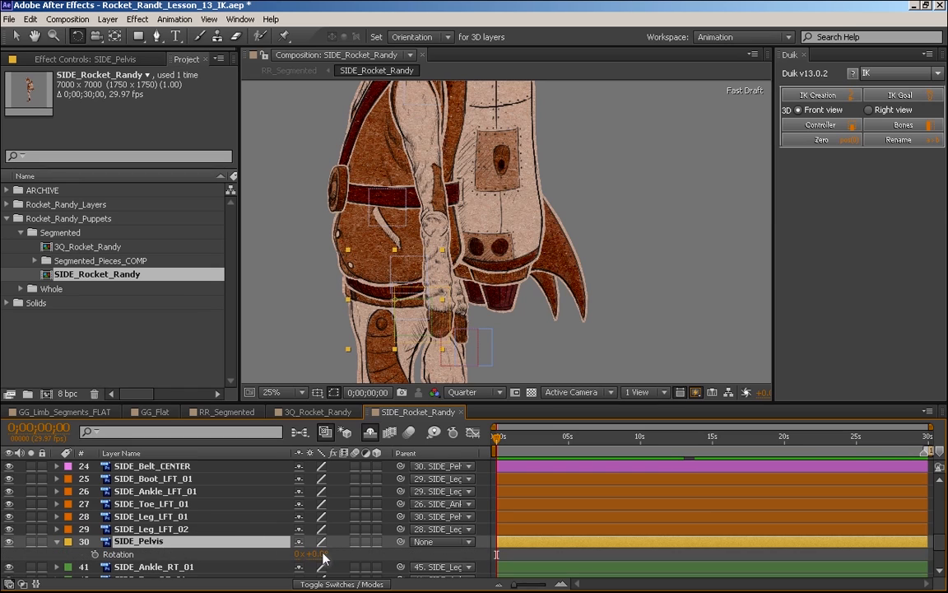
pyautogui.moveTo(309, 554)
pyautogui.mouseDown()
pyautogui.moveTo(341, 554)
pyautogui.moveTo(308, 554)
pyautogui.mouseUp()
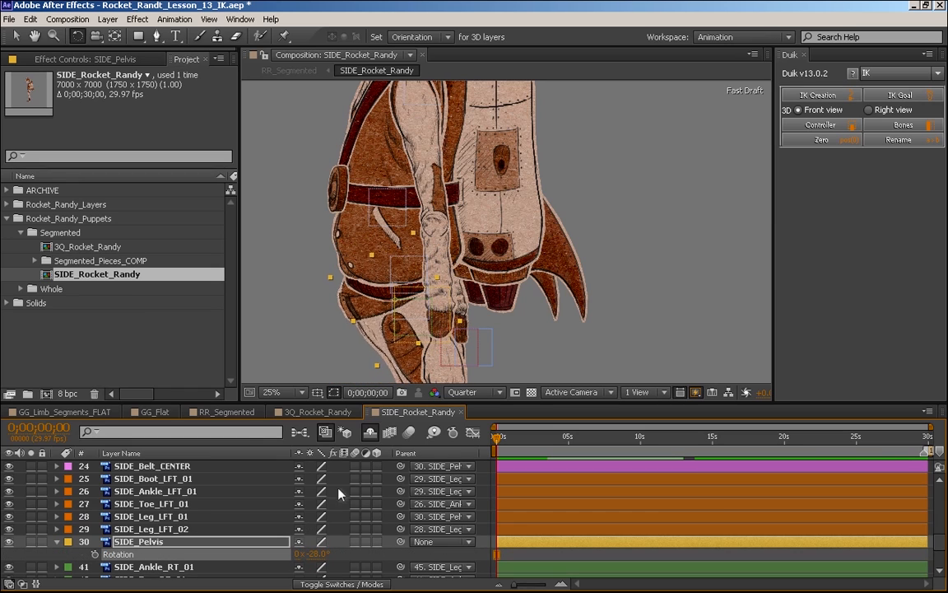
pyautogui.hotkey('ctrl', 'z')
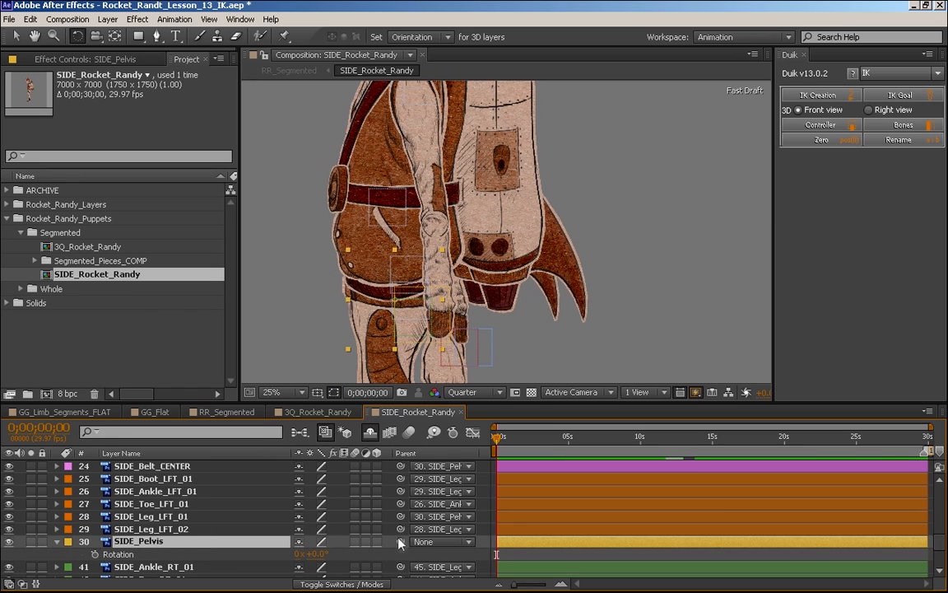
# - Parent the SIDE_Pelvis layer to the C_SIDE_Pelvis controller
pyautogui.scroll(-1, 459, 528)
pyautogui.click(446, 517)
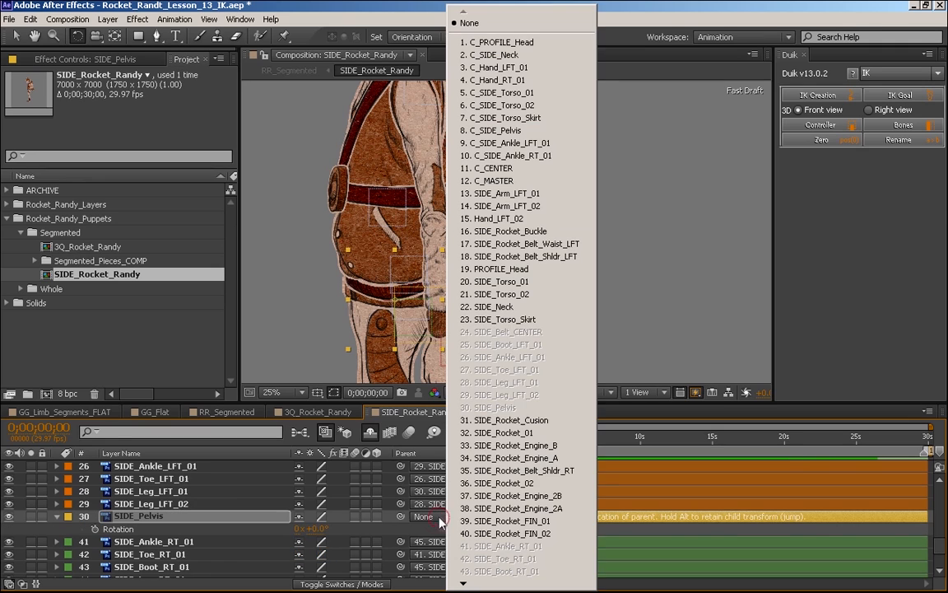
pyautogui.click(527, 130)
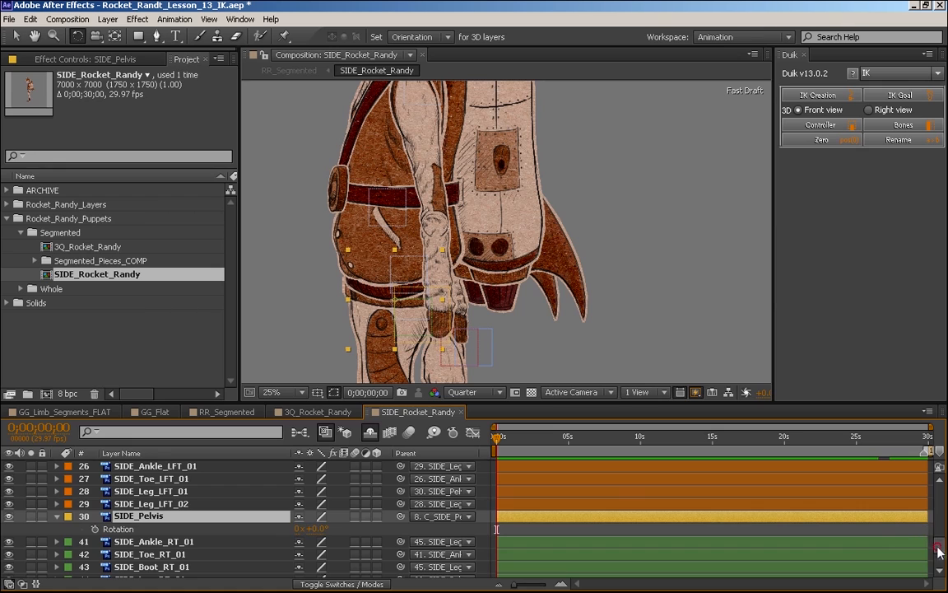
# - Test-rotate the C_SIDE_Pelvis and C_CENTER controllers to check the hip rig, undoing each rotation
pyautogui.moveTo(939, 550); pyautogui.dragTo(936, 513)
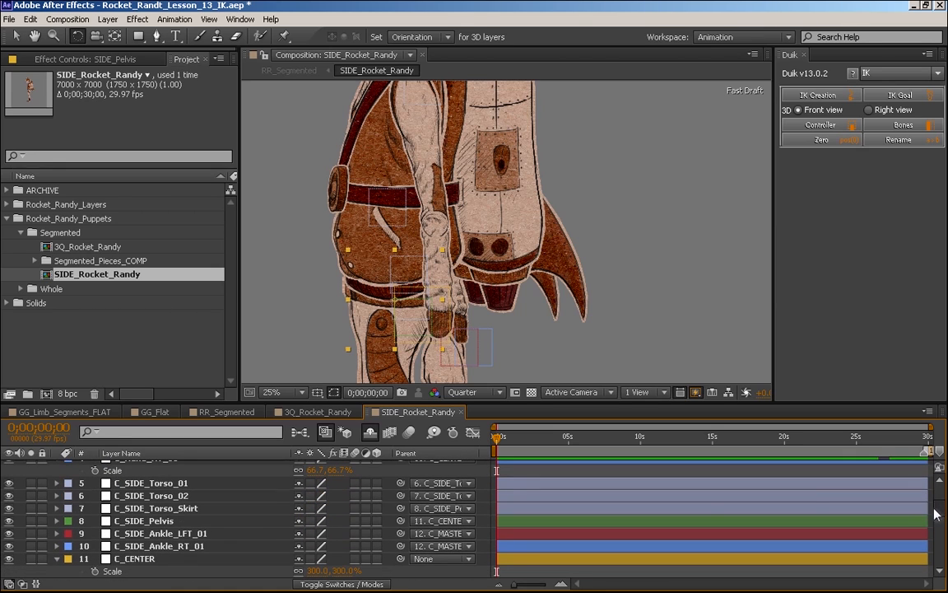
pyautogui.click(158, 522)
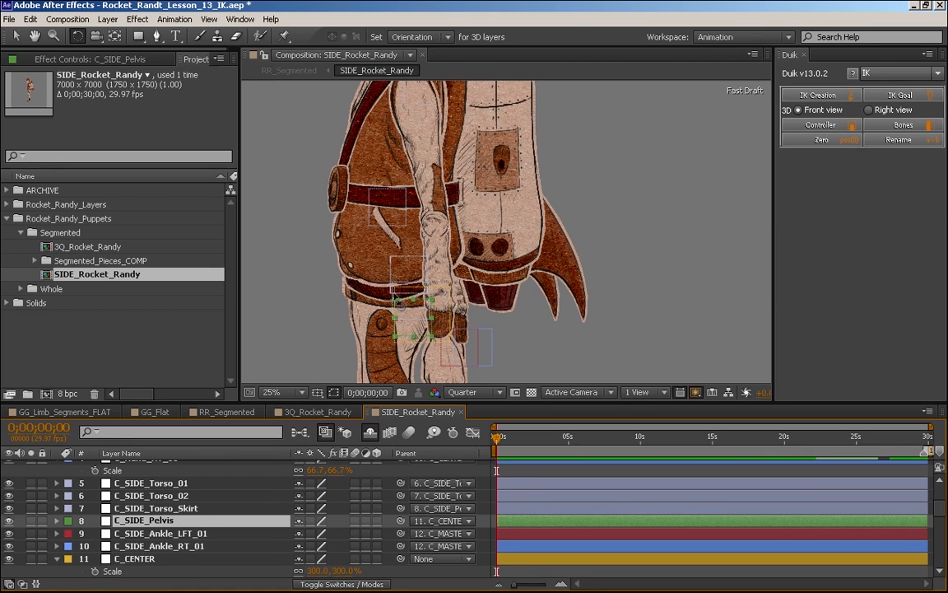
pyautogui.moveTo(381, 294); pyautogui.dragTo(161, 531)
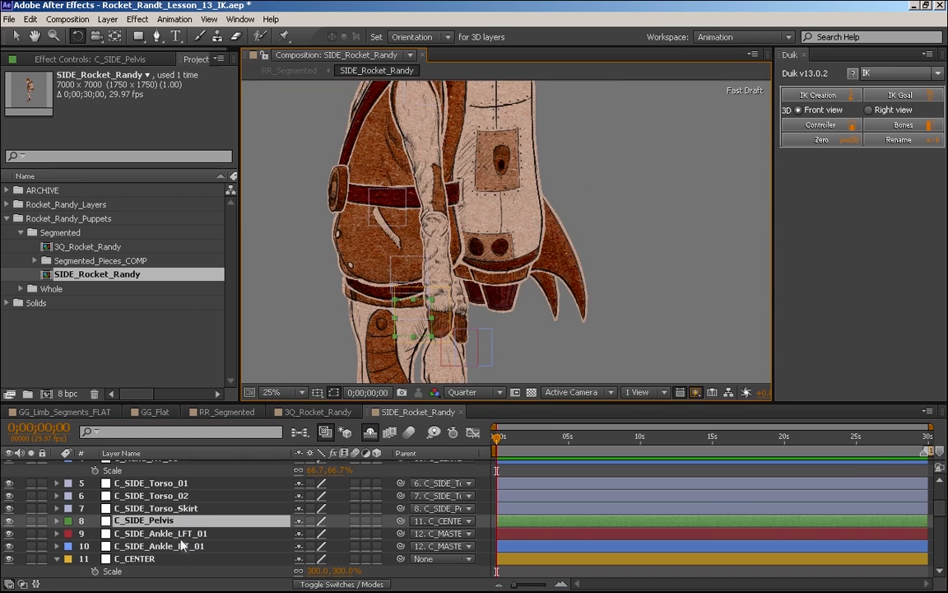
pyautogui.moveTo(413, 322); pyautogui.dragTo(168, 520)
pyautogui.click(165, 559)
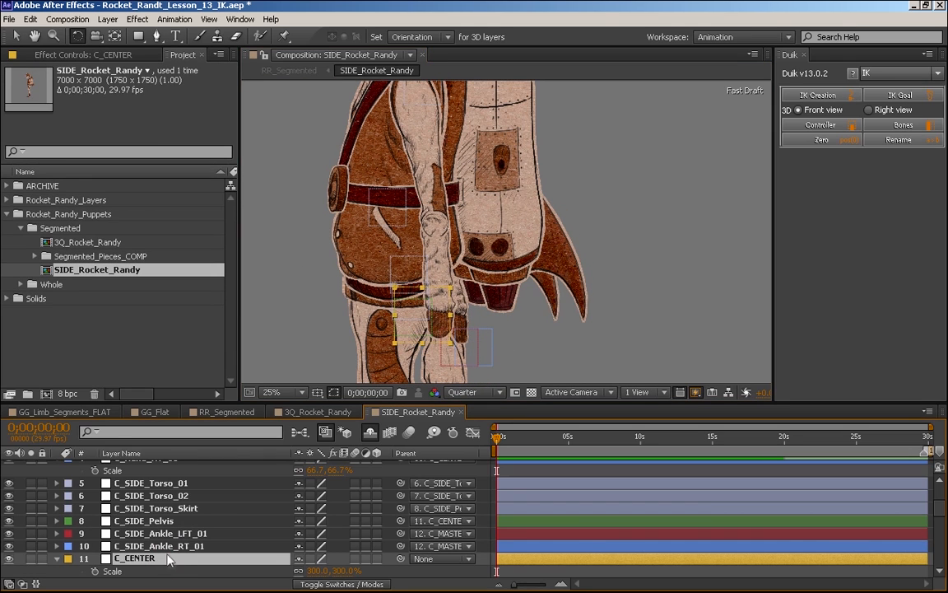
pyautogui.moveTo(407, 333); pyautogui.dragTo(157, 522)
pyautogui.hotkey('ctrl', 'z')
pyautogui.click(182, 522)
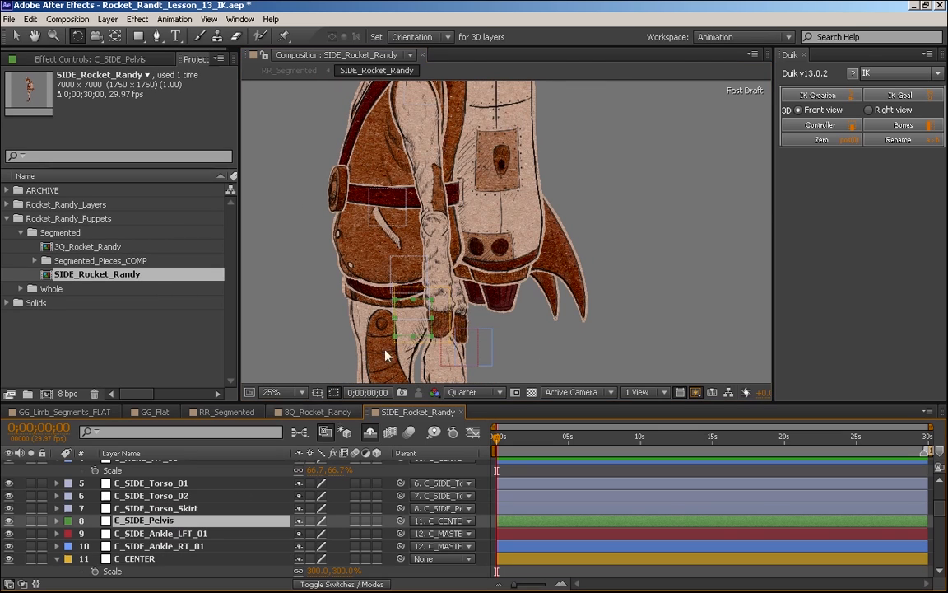
pyautogui.moveTo(429, 331); pyautogui.dragTo(429, 328)
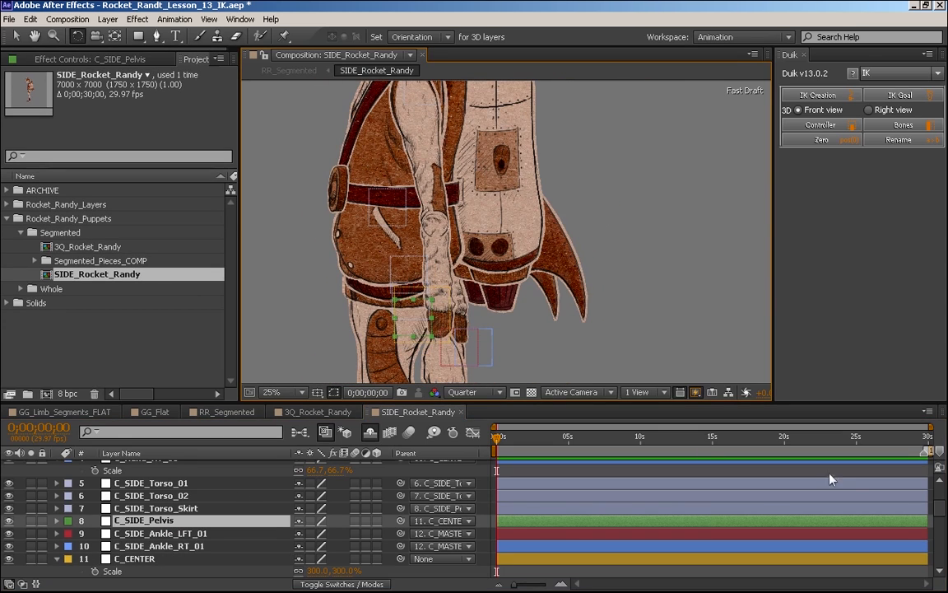
# - Parent C_SIDE_Torso_Skirt to C_CENTER, checking the matching torso skirt controller in the 3Q_Rocket_Randy composition for reference
pyautogui.moveTo(937, 512)
pyautogui.mouseDown()
pyautogui.moveTo(939, 544)
pyautogui.moveTo(941, 511)
pyautogui.mouseUp()
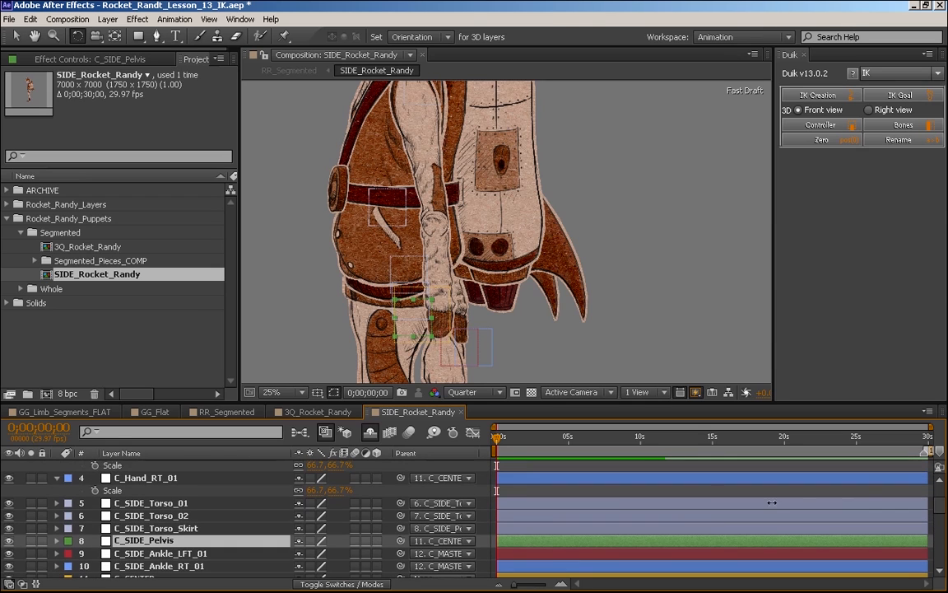
pyautogui.click(184, 528)
pyautogui.click(306, 413)
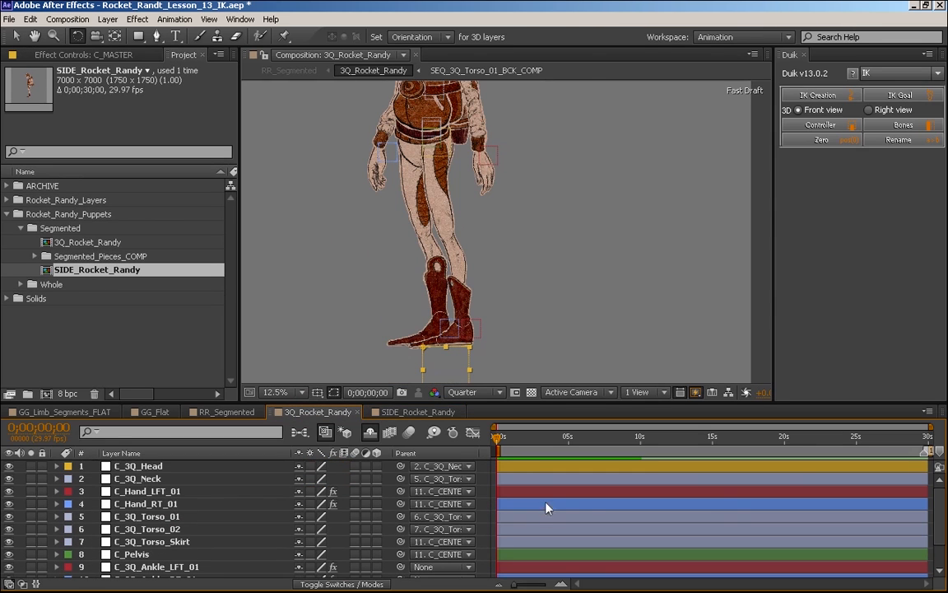
pyautogui.click(195, 543)
pyautogui.click(400, 414)
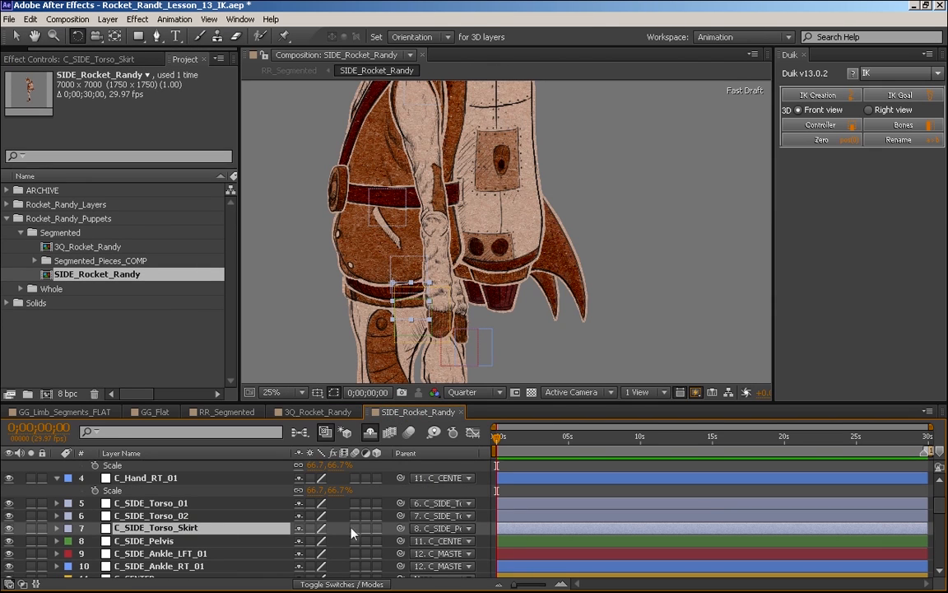
pyautogui.click(437, 531)
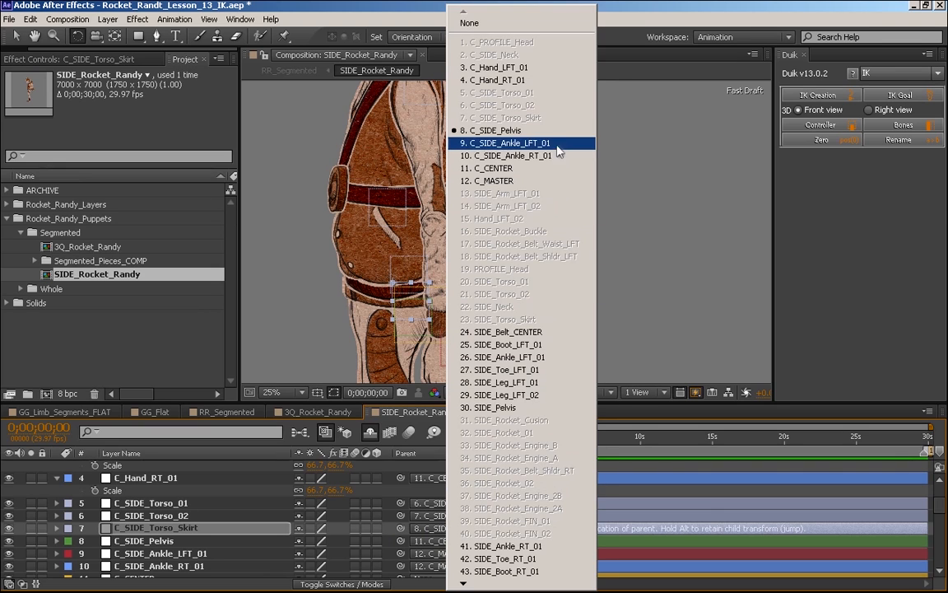
pyautogui.click(527, 168)
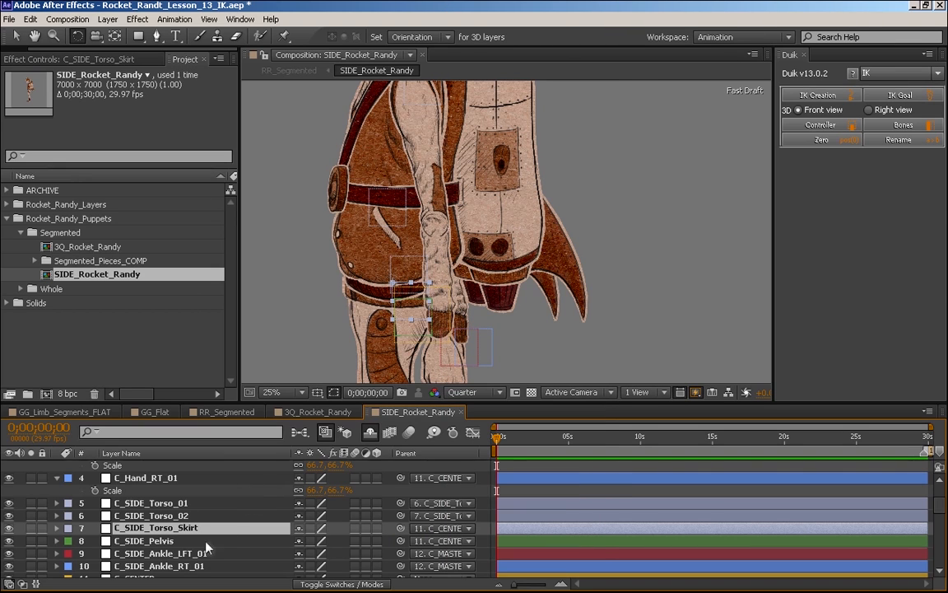
# - Test-rotate the C_SIDE_Torso_Skirt, C_SIDE_Pelvis and C_CENTER controllers to check their independence, undoing each rotation
pyautogui.moveTo(412, 302); pyautogui.dragTo(399, 321)
pyautogui.hotkey('ctrl', 'z')
pyautogui.hotkey('ctrl', 'z')
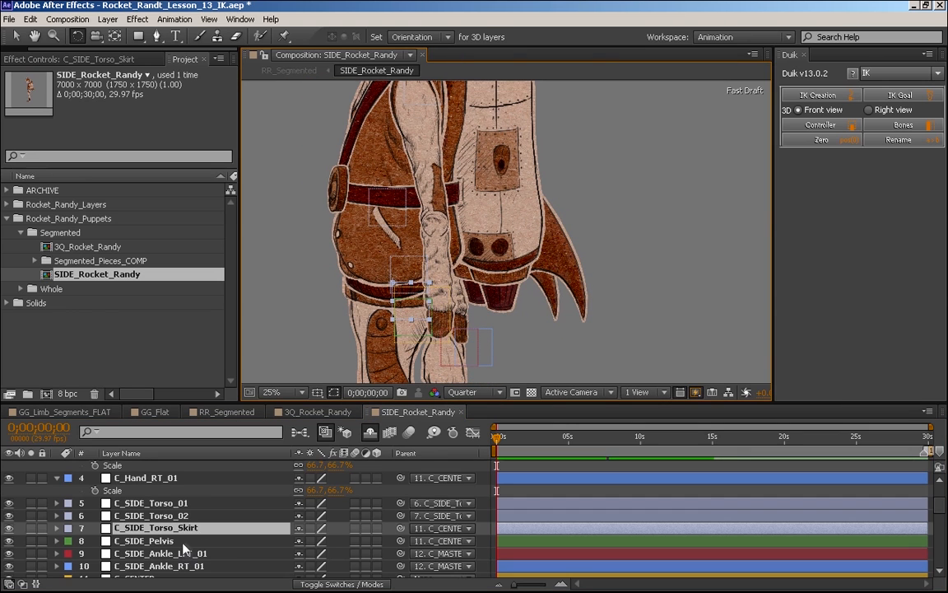
pyautogui.click(148, 540)
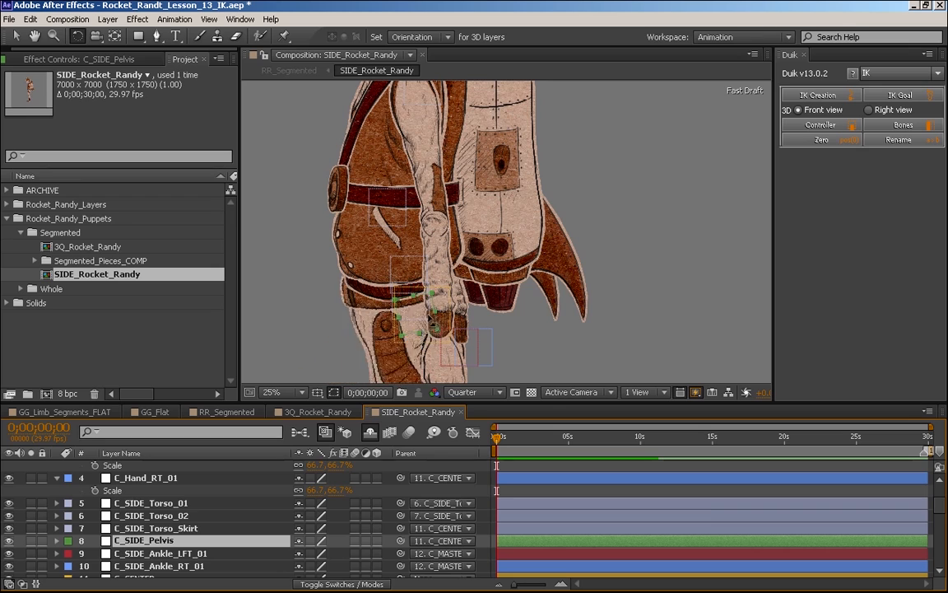
pyautogui.moveTo(430, 318); pyautogui.dragTo(394, 335)
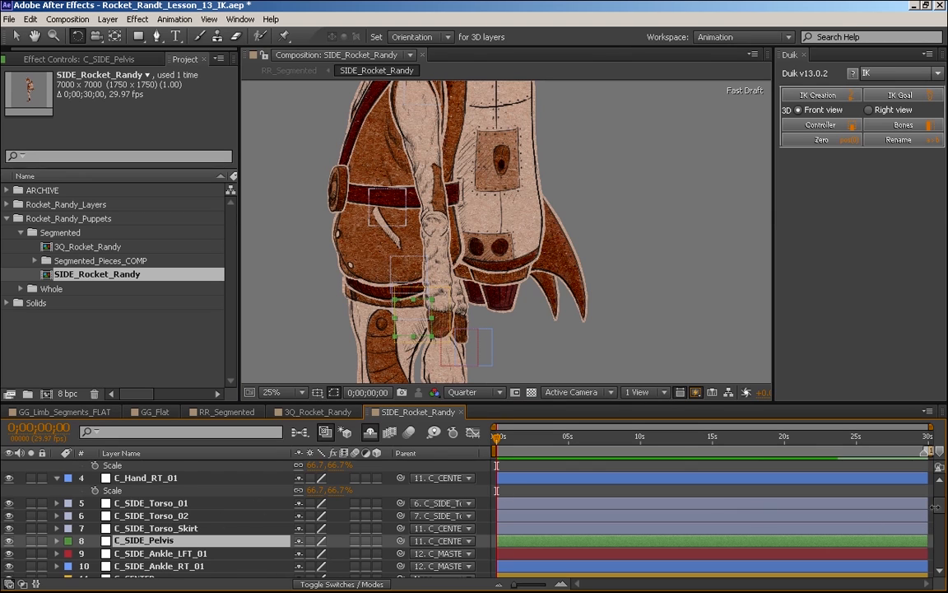
pyautogui.moveTo(942, 508); pyautogui.dragTo(942, 513)
pyautogui.click(191, 548)
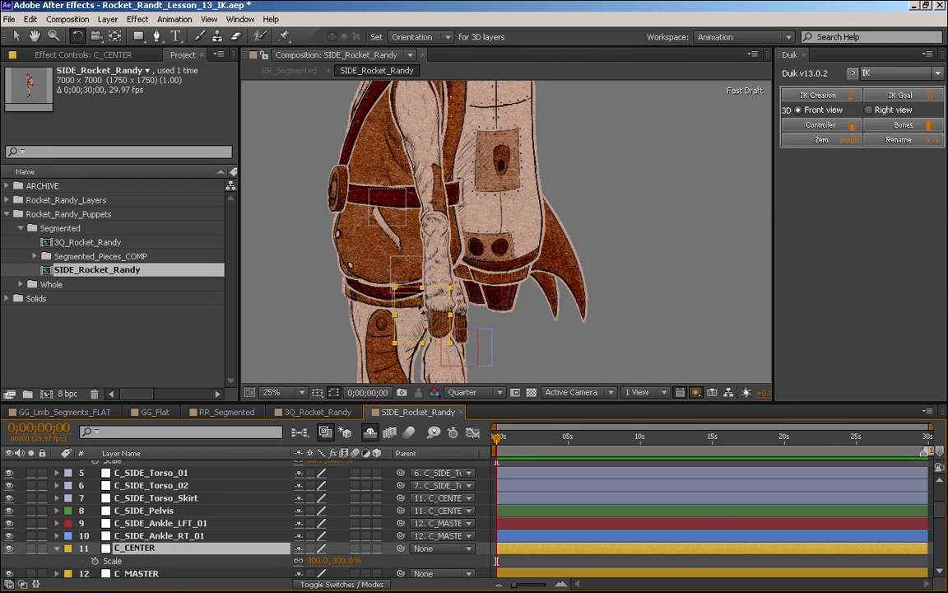
pyautogui.moveTo(420, 308); pyautogui.dragTo(447, 286)
pyautogui.hotkey('ctrl', 'z')
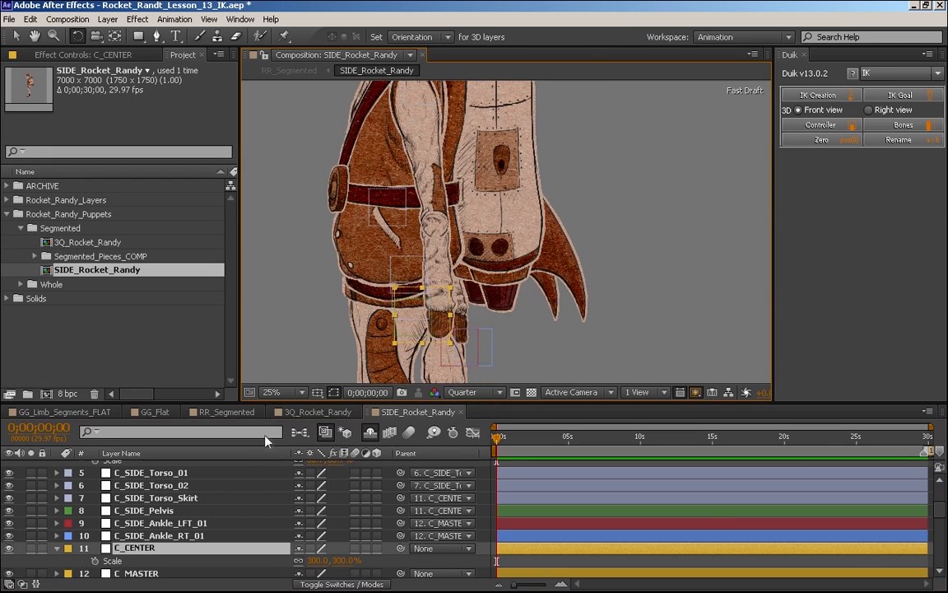
# - Test-rotate the C_SIDE_Torso_01 and C_SIDE_Neck controllers on the upper body, and undo the rotations
pyautogui.click(159, 535)
pyautogui.click(165, 523)
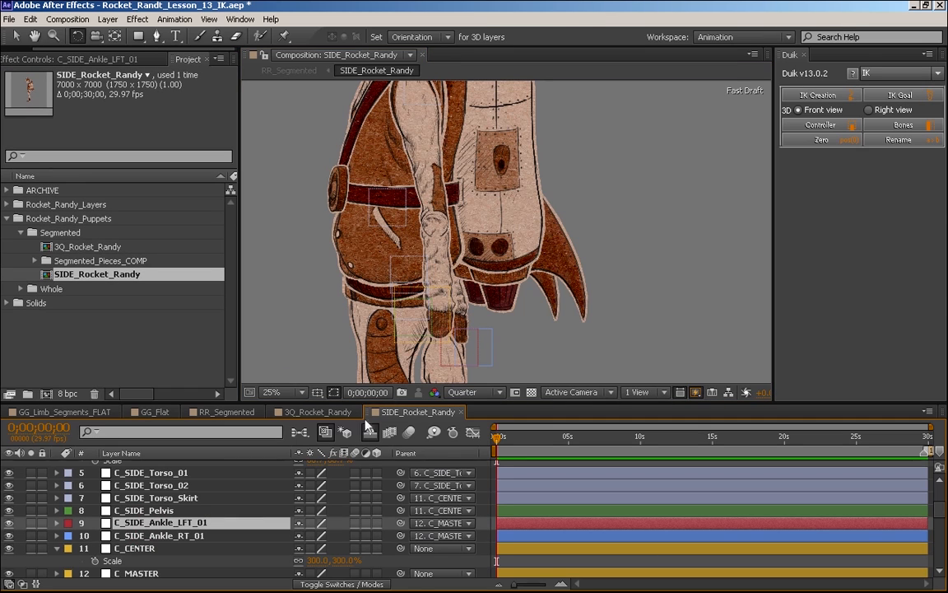
pyautogui.scroll(1, 284, 377)
pyautogui.scroll(-1, 284, 376)
pyautogui.click(404, 222)
pyautogui.moveTo(374, 225); pyautogui.dragTo(387, 220)
pyautogui.scroll(6, 387, 220)
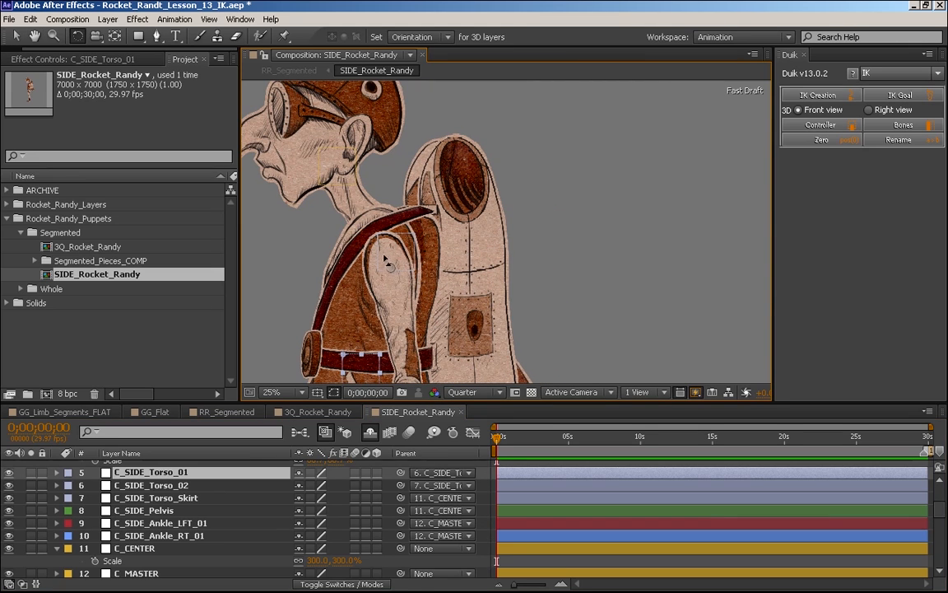
pyautogui.click(407, 257)
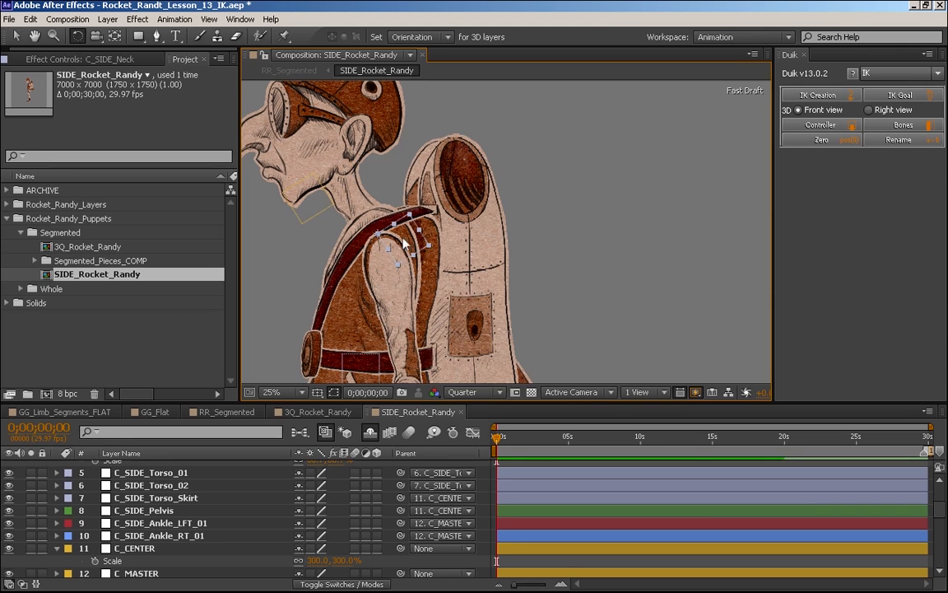
pyautogui.hotkey('ctrl', 'z')
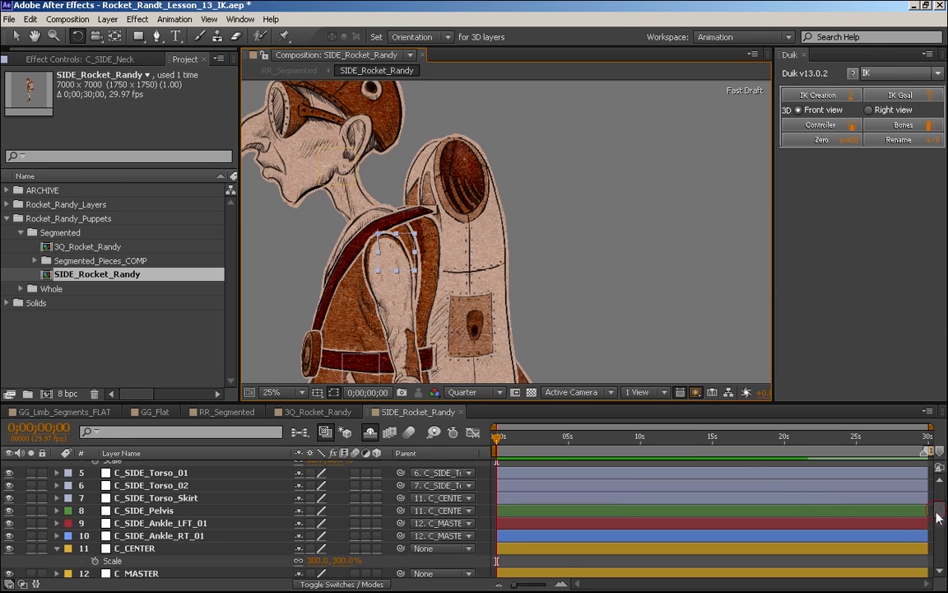
pyautogui.scroll(-5, 938, 516)
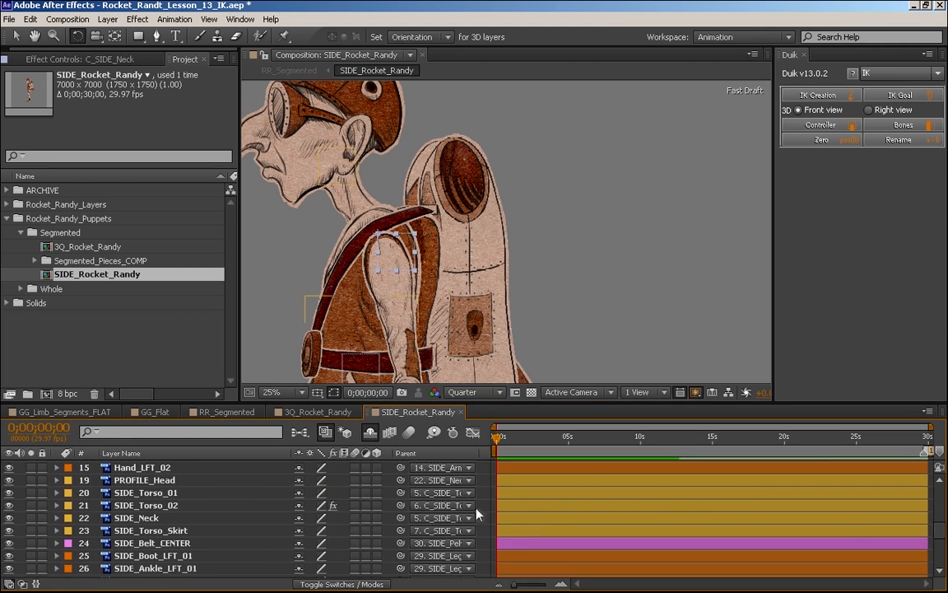
# - Parent the SIDE_Neck layer to the C_SIDE_Neck controller
pyautogui.click(135, 518)
pyautogui.click(444, 518)
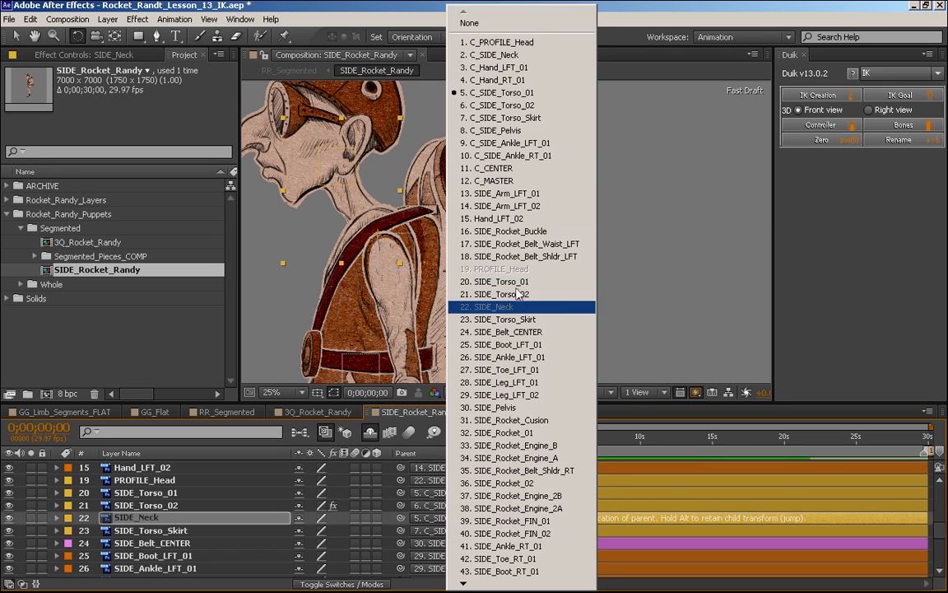
pyautogui.click(535, 55)
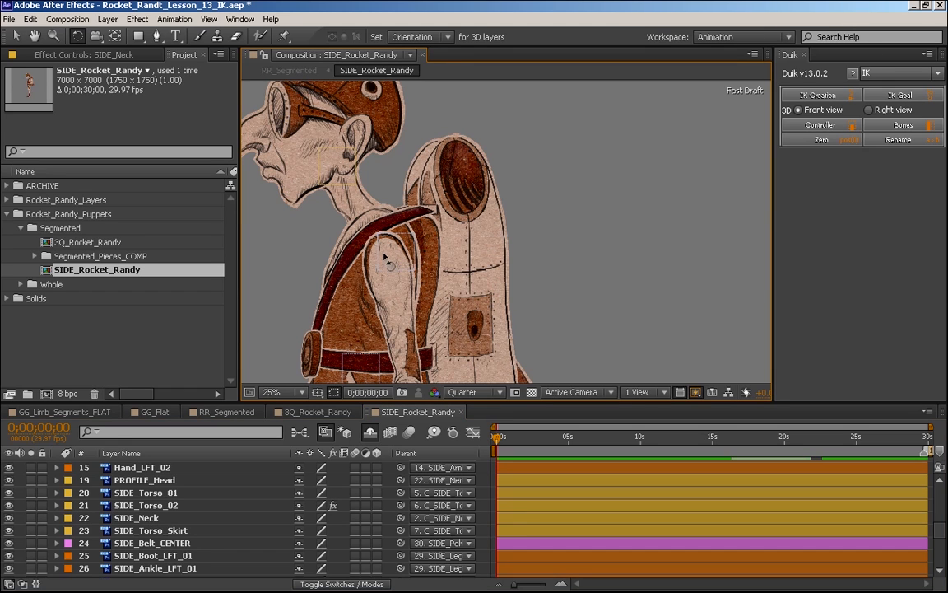
# - Test-rotate the C_SIDE_Neck and C_PROFILE_Head controllers, and undo the rotations
pyautogui.click(387, 275)
pyautogui.moveTo(387, 275)
pyautogui.mouseDown()
pyautogui.moveTo(366, 212)
pyautogui.moveTo(358, 220)
pyautogui.moveTo(400, 262)
pyautogui.moveTo(390, 269)
pyautogui.mouseUp()
pyautogui.hotkey('ctrl', 'z')
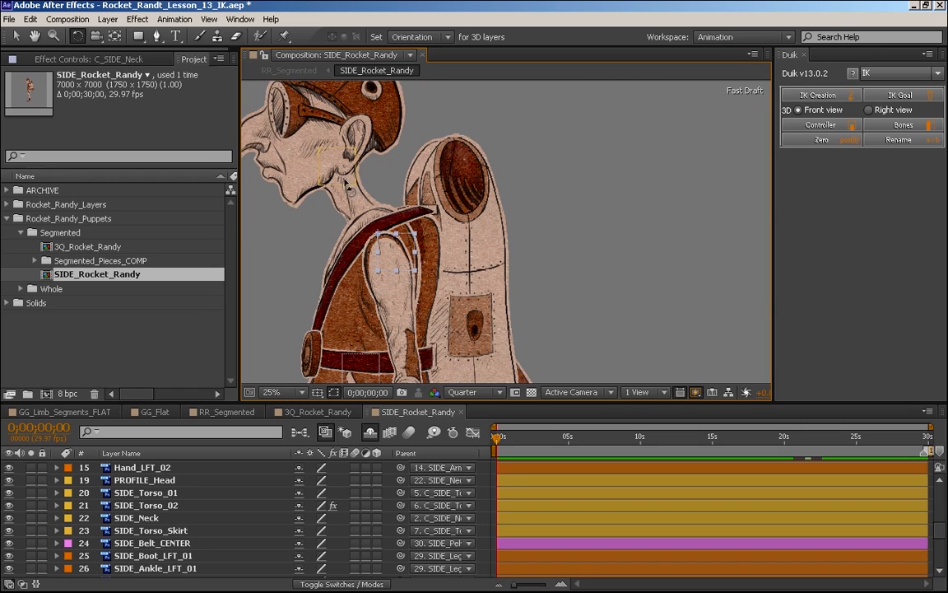
pyautogui.click(338, 183)
pyautogui.moveTo(337, 183); pyautogui.dragTo(367, 173)
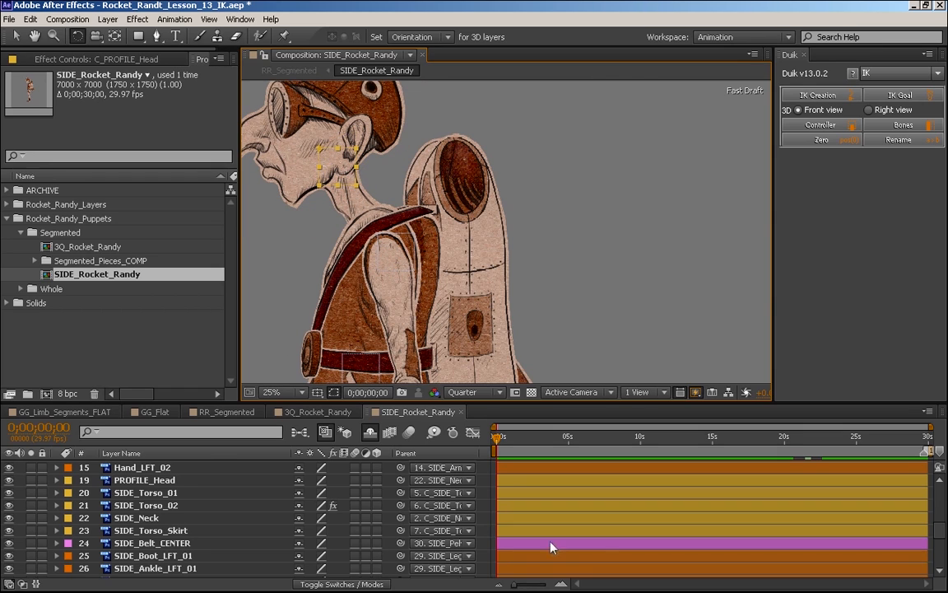
# - Parent the PROFILE_Head layer to the C_PROFILE_Head controller
pyautogui.click(145, 480)
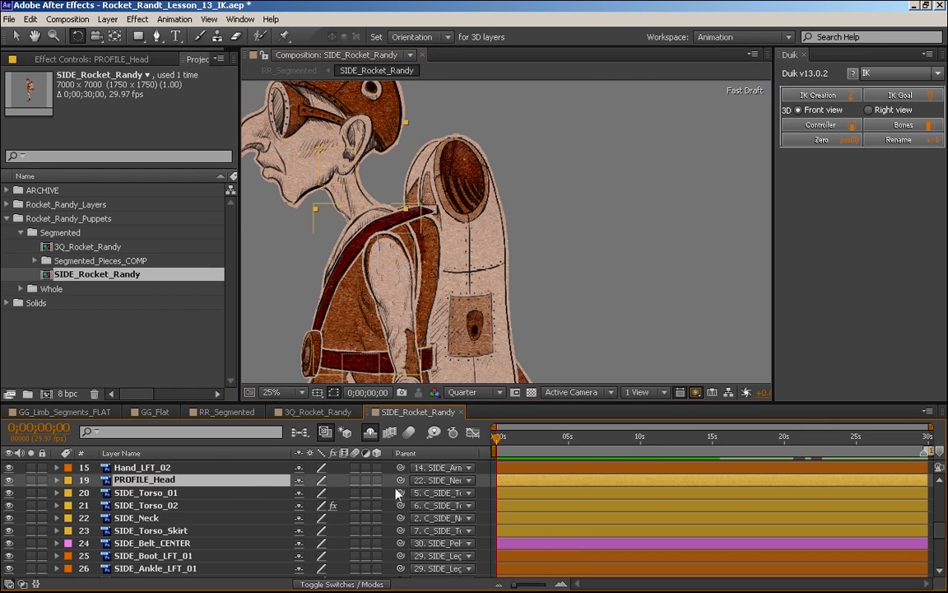
pyautogui.click(441, 480)
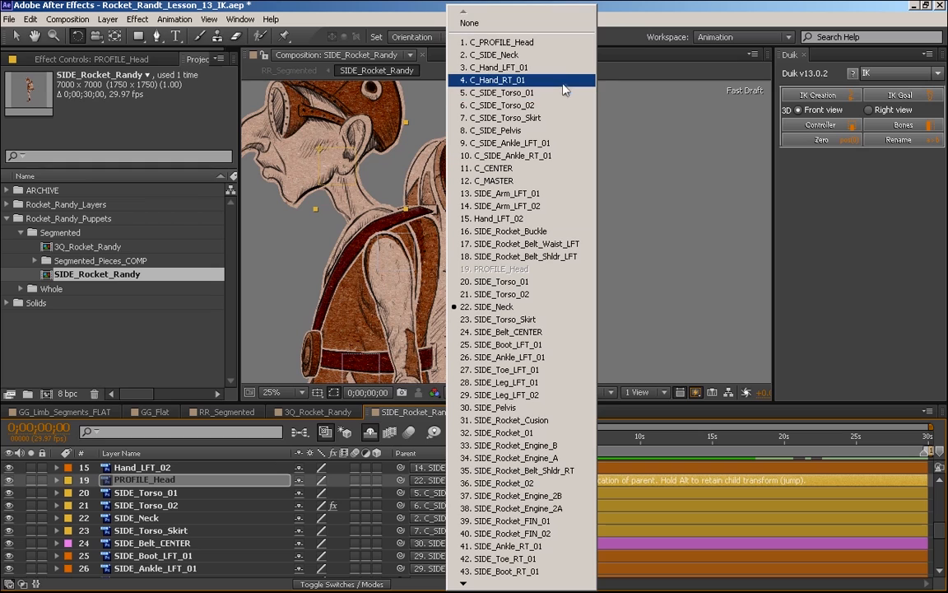
pyautogui.click(562, 43)
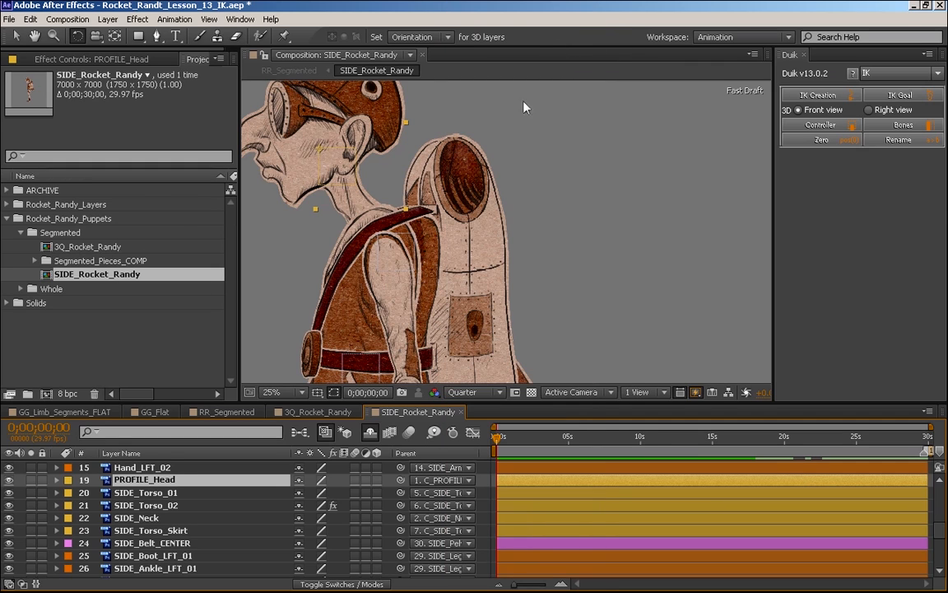
# - Test-rotate the C_PROFILE_Head, C_SIDE_Neck and C_SIDE_Torso_01 controllers on the upper body, undoing each rotation
pyautogui.click(343, 183)
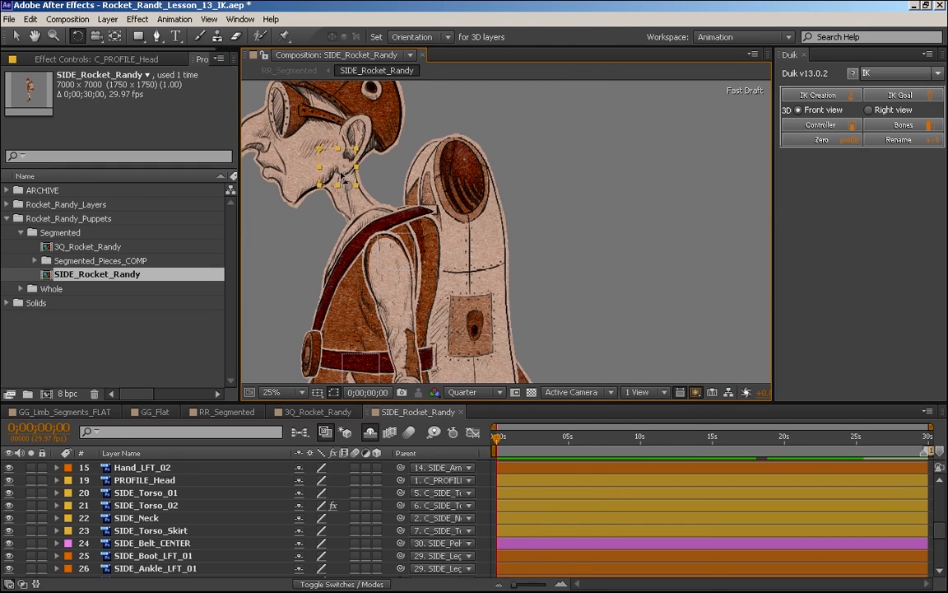
pyautogui.moveTo(345, 174); pyautogui.dragTo(396, 236)
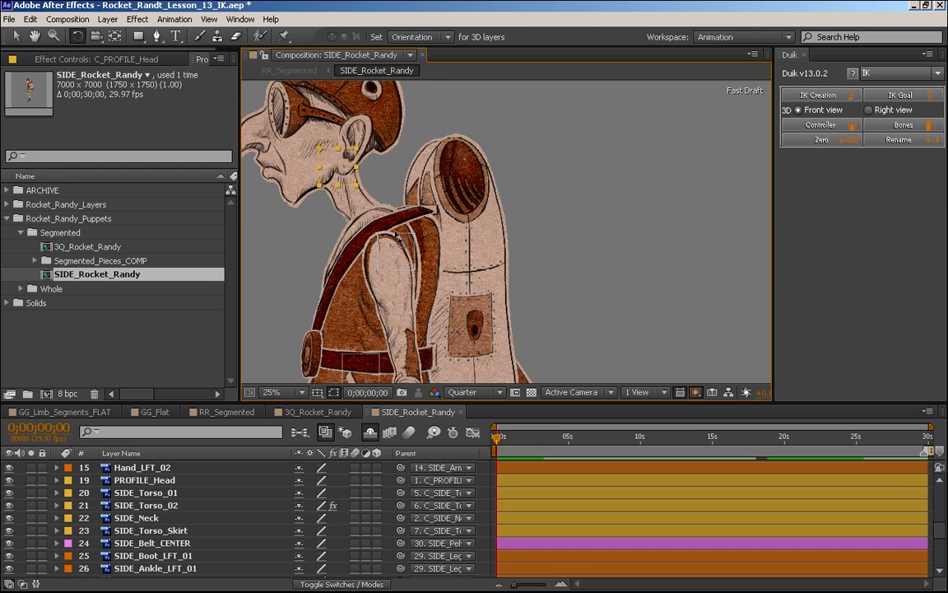
pyautogui.click(393, 259)
pyautogui.moveTo(412, 247); pyautogui.dragTo(556, 303)
pyautogui.hotkey('ctrl', 'z')
pyautogui.click(358, 369)
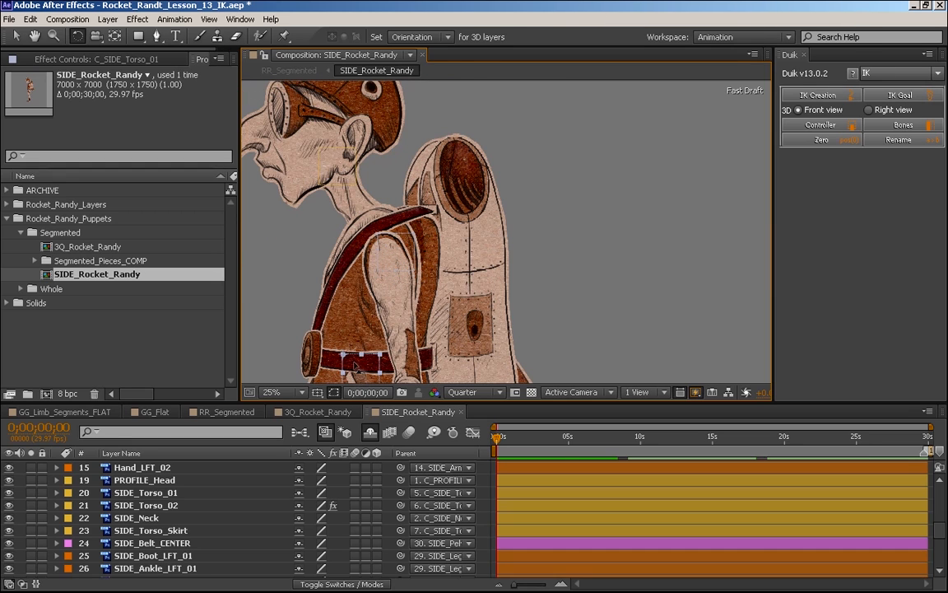
pyautogui.moveTo(357, 368); pyautogui.dragTo(469, 328)
pyautogui.hotkey('ctrl', 'z')
# - Test-rotate the C_SIDE_Torso_02 and C_SIDE_Torso_Skirt controllers on the lower torso, undoing each rotation
pyautogui.press('h')
pyautogui.moveTo(519, 362); pyautogui.dragTo(545, 244)
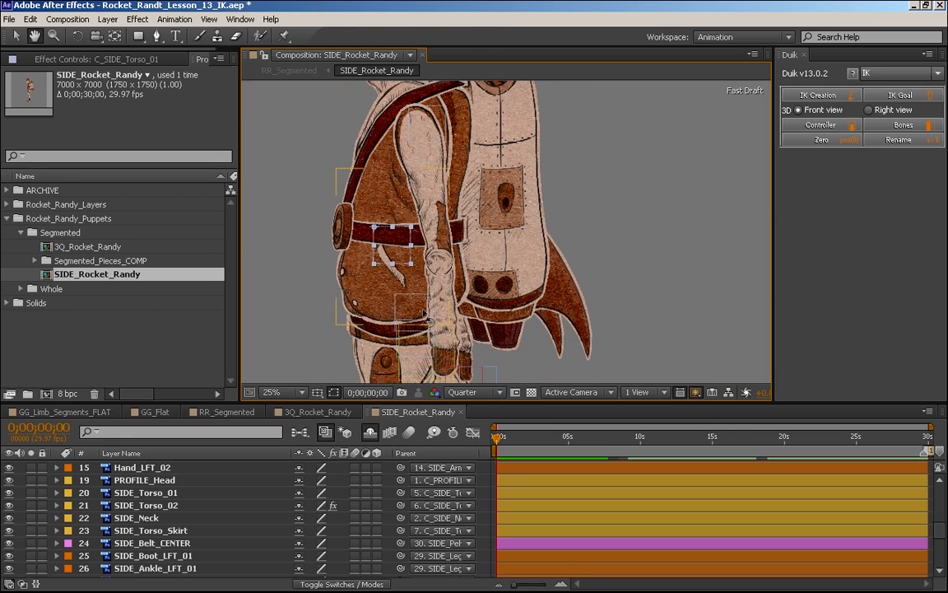
pyautogui.press('w')
pyautogui.moveTo(376, 293)
pyautogui.mouseDown()
pyautogui.moveTo(421, 321)
pyautogui.moveTo(370, 290)
pyautogui.mouseUp()
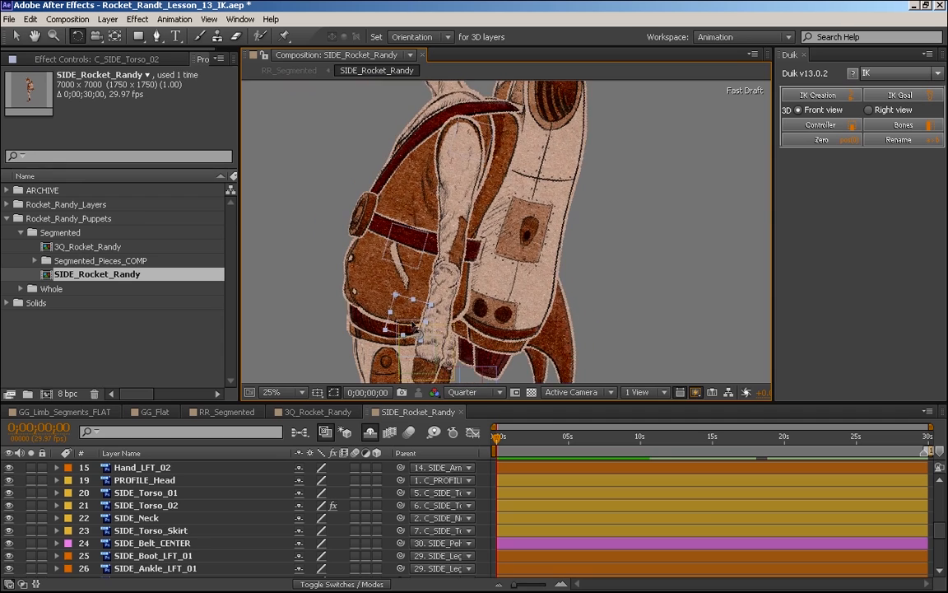
pyautogui.hotkey('ctrl', 'z')
pyautogui.click(411, 351)
pyautogui.moveTo(411, 350); pyautogui.dragTo(379, 321)
pyautogui.hotkey('ctrl', 'z')
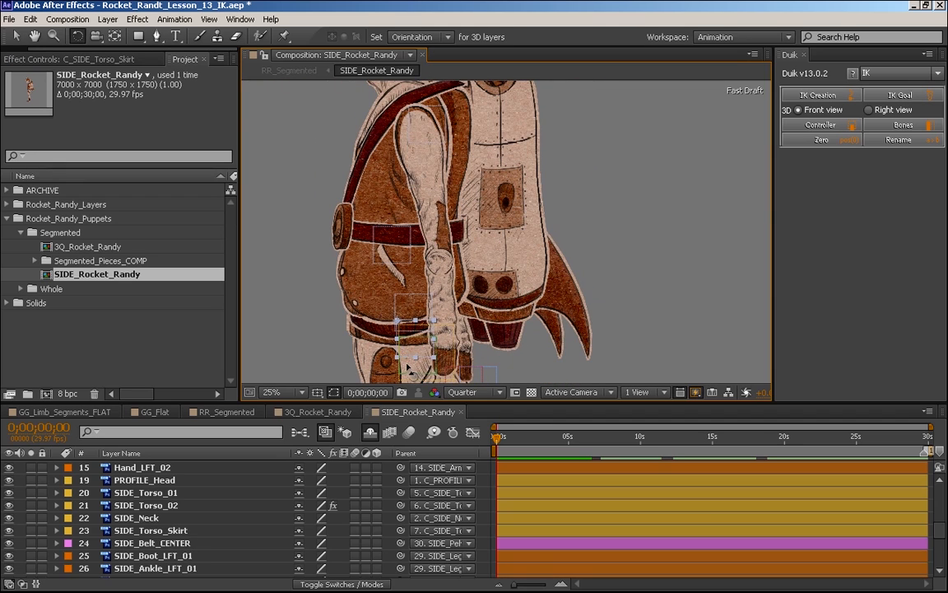
# - Test-rotate the C_CENTER controller at the hips, and undo the rotation
pyautogui.press('h')
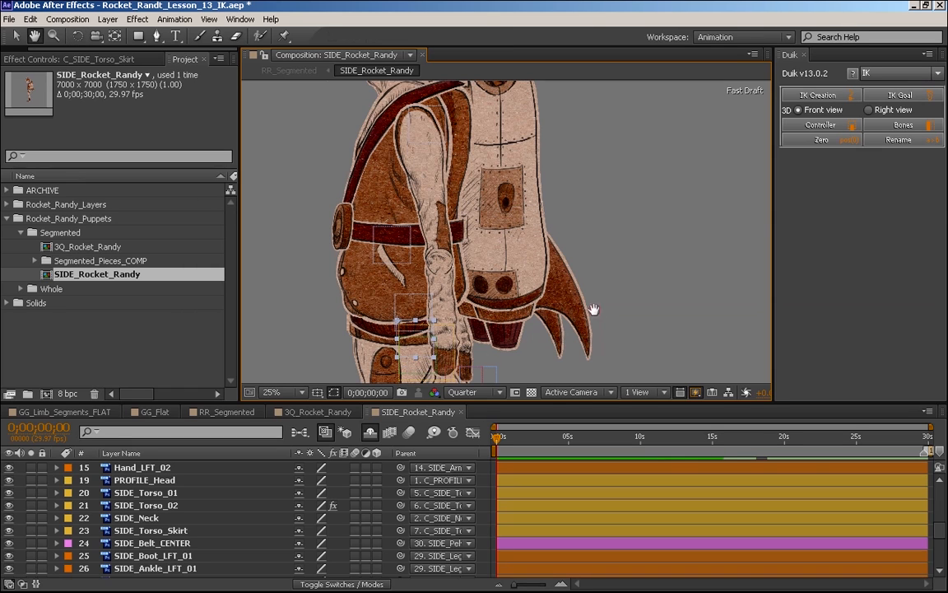
pyautogui.moveTo(443, 337); pyautogui.dragTo(379, 303)
pyautogui.press('w')
pyautogui.hotkey('ctrl', 'z')
pyautogui.click(402, 267)
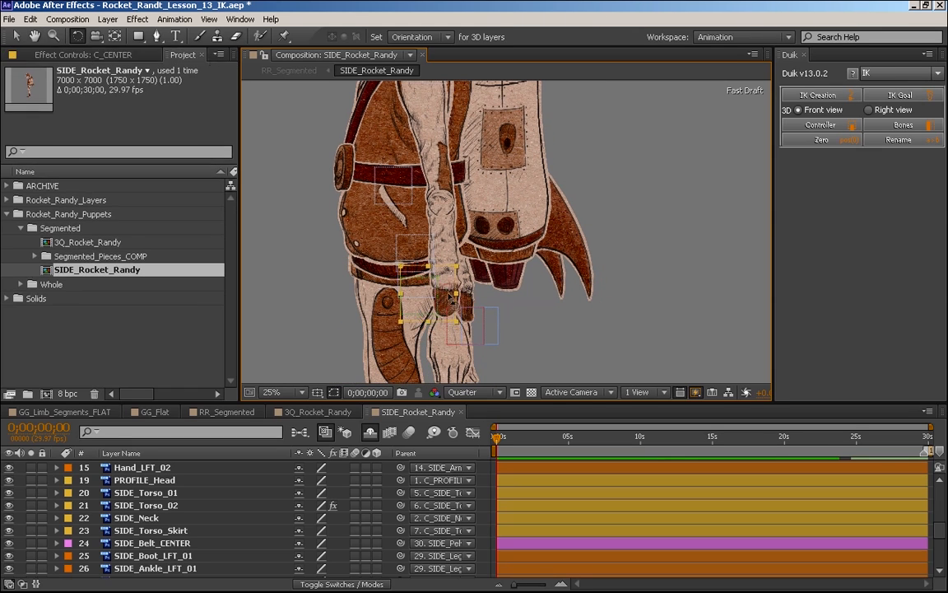
pyautogui.moveTo(449, 298)
pyautogui.mouseDown()
pyautogui.moveTo(455, 274)
pyautogui.moveTo(461, 291)
pyautogui.mouseUp()
pyautogui.hotkey('ctrl', 'z')
# - Test-rotate the C_MASTER controller below the feet, and undo the rotation
pyautogui.press('space')
pyautogui.moveTo(554, 357); pyautogui.dragTo(545, 270)
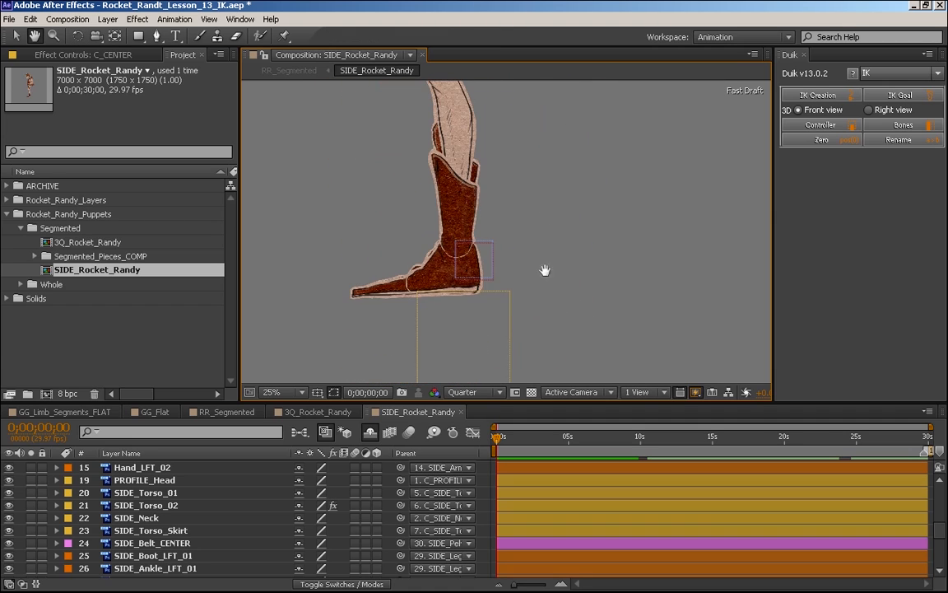
pyautogui.click(479, 349)
pyautogui.moveTo(479, 349); pyautogui.dragTo(461, 356)
pyautogui.hotkey('ctrl', 'z')
pyautogui.press(',')
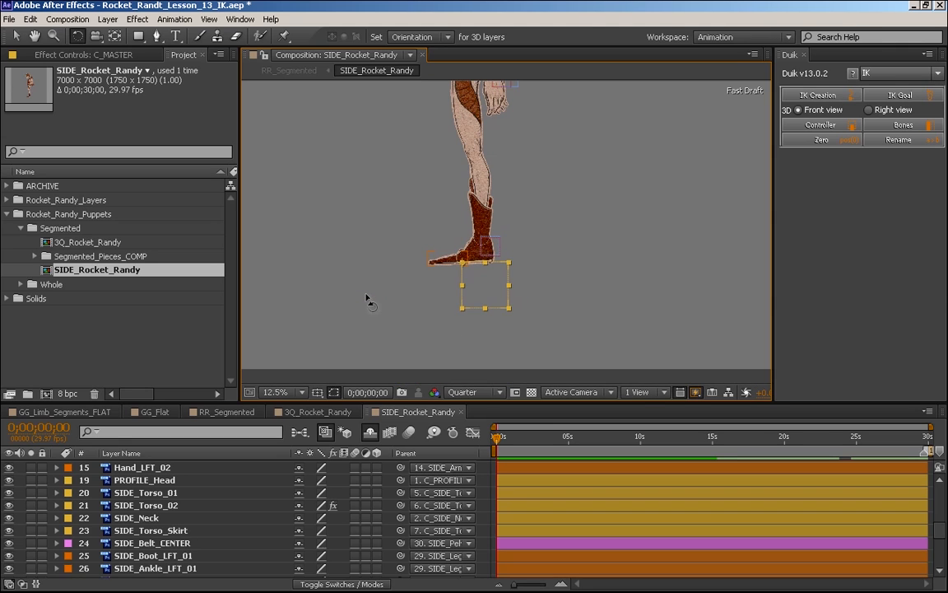
pyautogui.press('space')
pyautogui.moveTo(555, 156); pyautogui.dragTo(563, 284)
pyautogui.hotkey('ctrl', 'z')
# - Lock the PROFILE_Head, SIDE_Torso_01, SIDE_Torso_02, SIDE_Neck and SIDE_Torso_Skirt layers in the SIDE_Rocket_Randy timeline
pyautogui.click(416, 414)
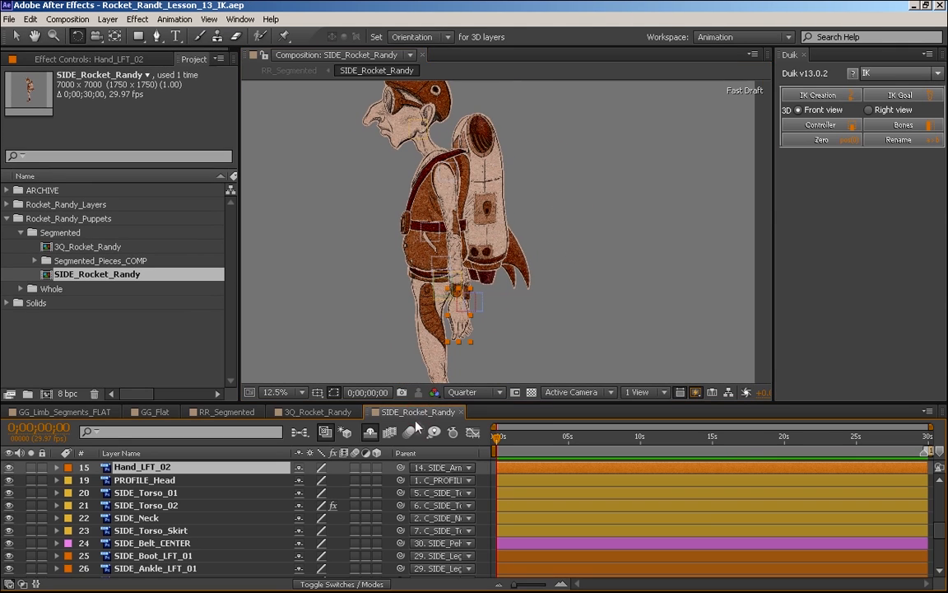
pyautogui.press('`')
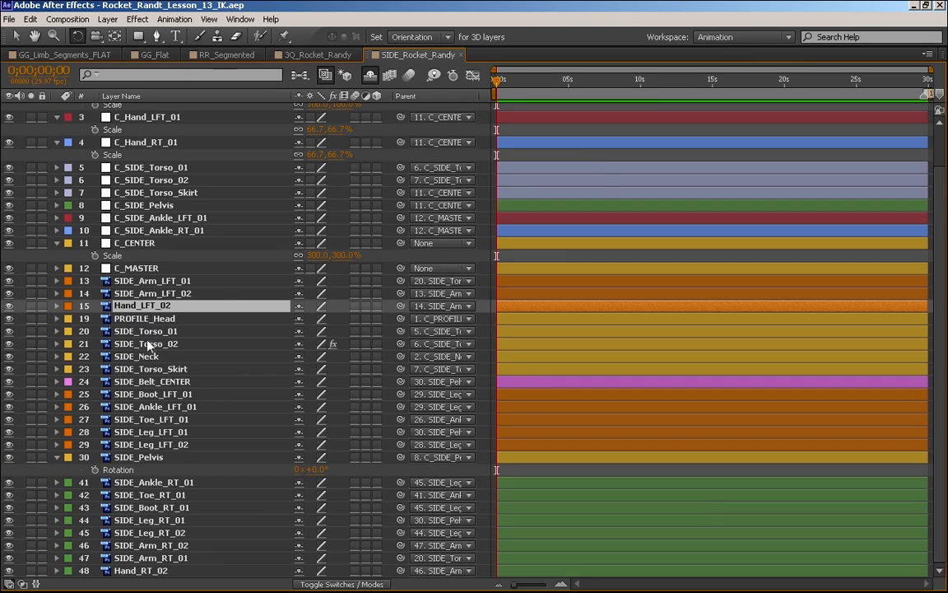
pyautogui.click(163, 331)
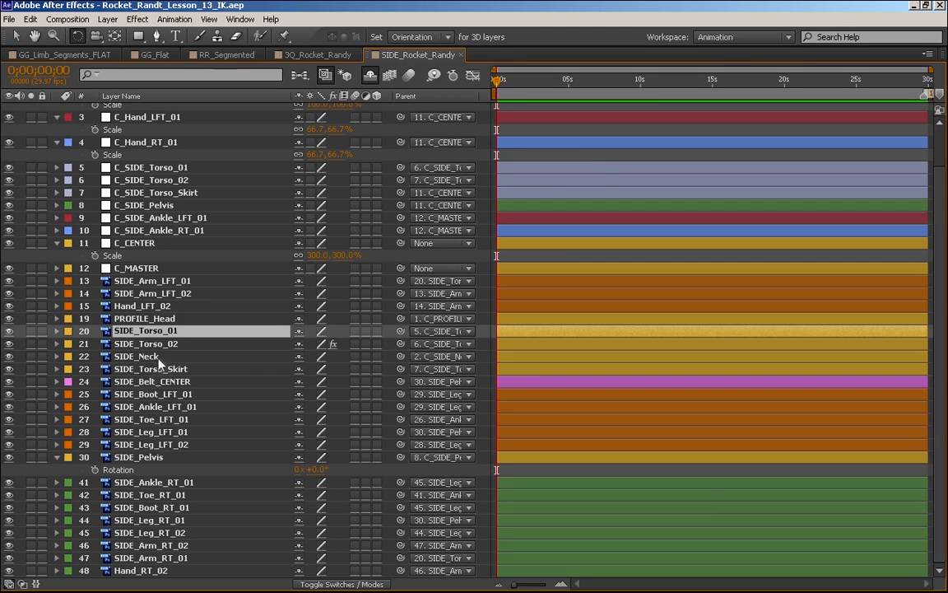
pyautogui.keyDown('shift'); pyautogui.click(235, 367); pyautogui.keyUp('shift')
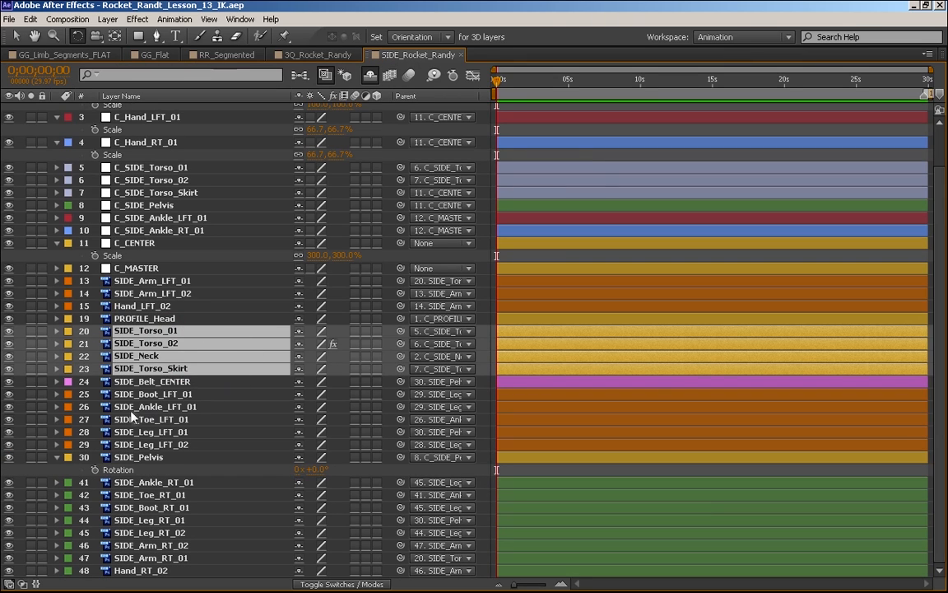
pyautogui.click(149, 367)
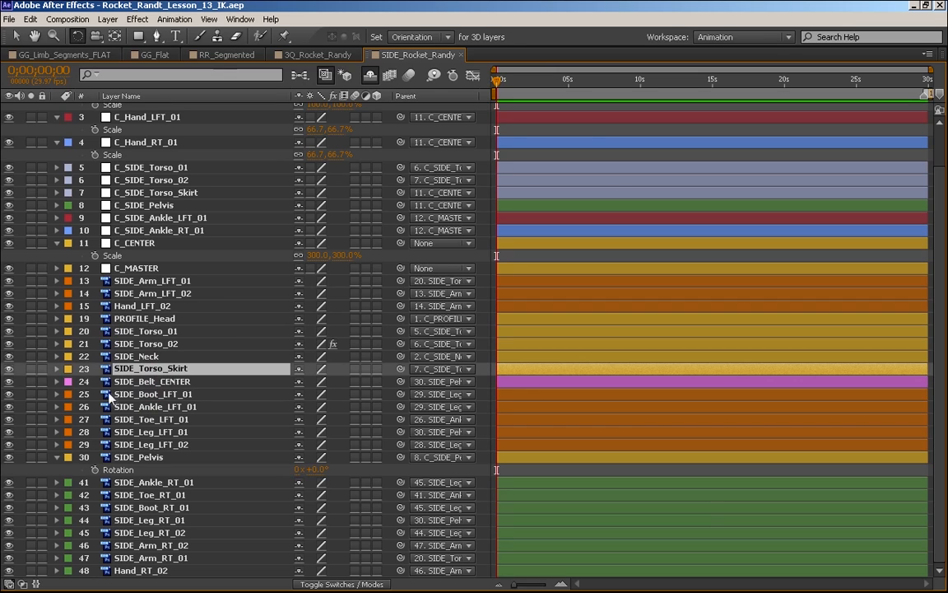
pyautogui.moveTo(42, 369); pyautogui.dragTo(42, 357)
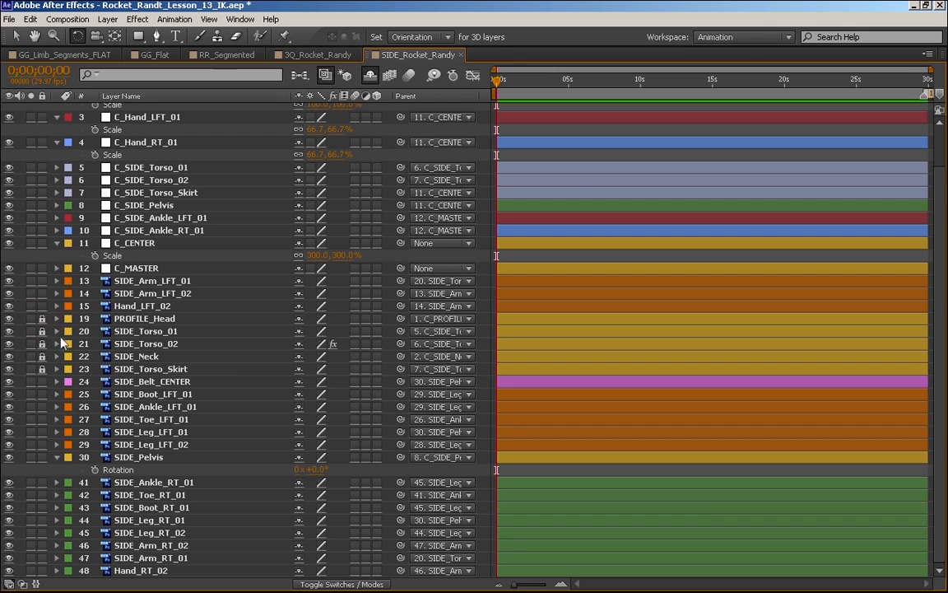
# - Set the PROFILE_Head, SIDE_Torso_01, SIDE_Torso_02 and SIDE_Neck layers to shy to hide them in the timeline
pyautogui.click(299, 319)
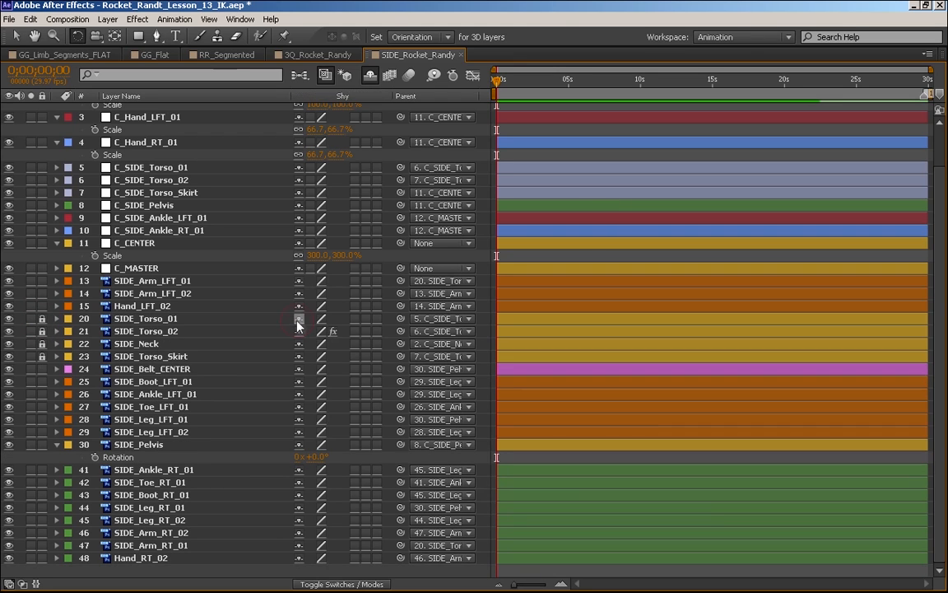
pyautogui.click(298, 320)
pyautogui.click(298, 321)
pyautogui.click(298, 321)
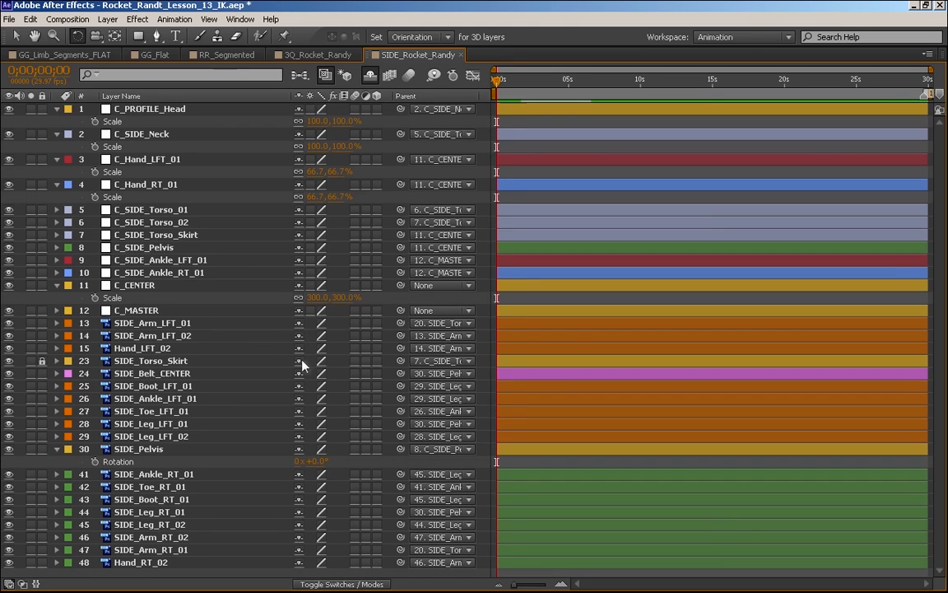
# - Collapse the SIDE_Pelvis layer's properties, lock the layer and set it to shy
pyautogui.click(216, 449)
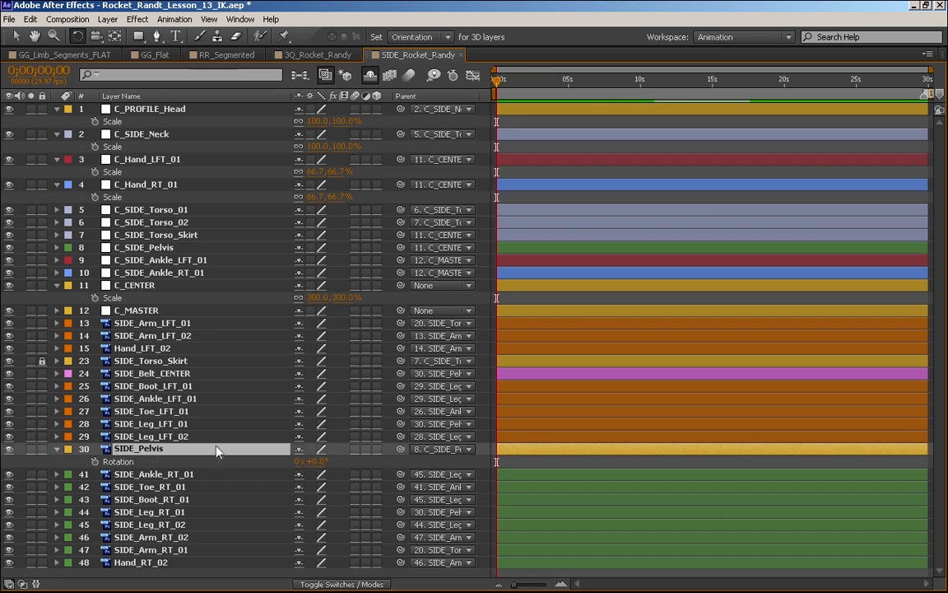
pyautogui.click(53, 451)
pyautogui.click(42, 449)
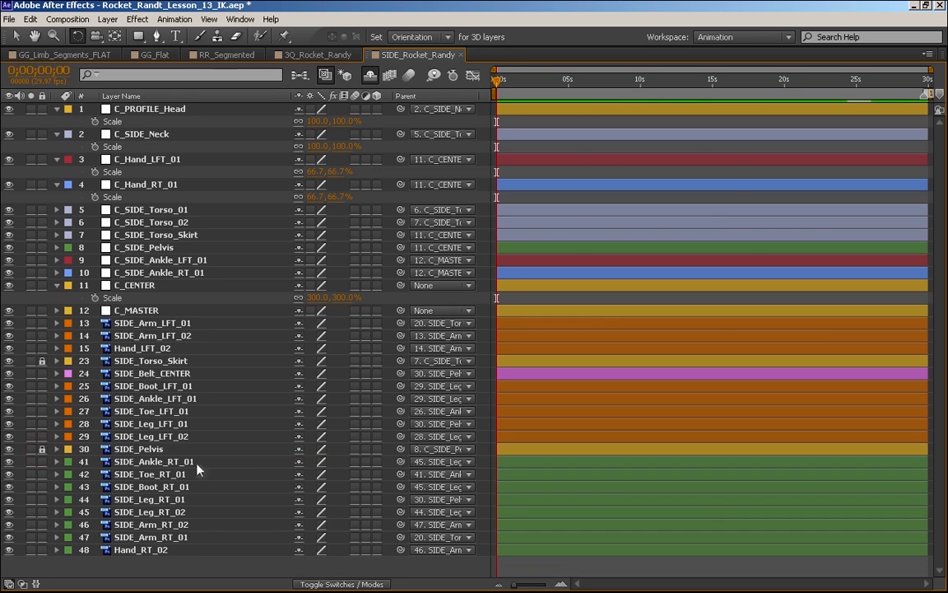
pyautogui.click(299, 450)
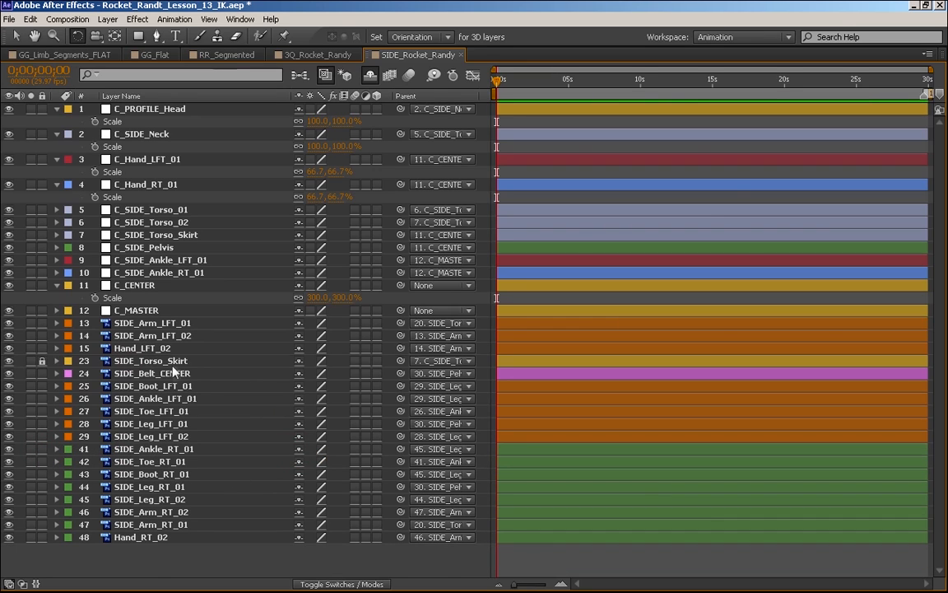
# - Set the SIDE_Torso_Skirt layer to shy, and lock and shy the SIDE_Belt_CENTER layer
pyautogui.click(299, 361)
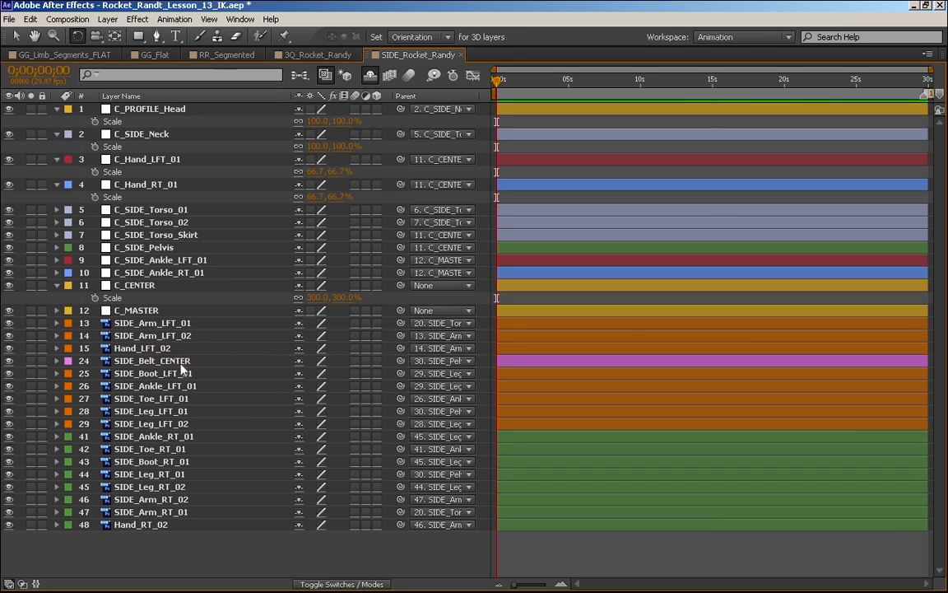
pyautogui.click(42, 361)
pyautogui.click(297, 362)
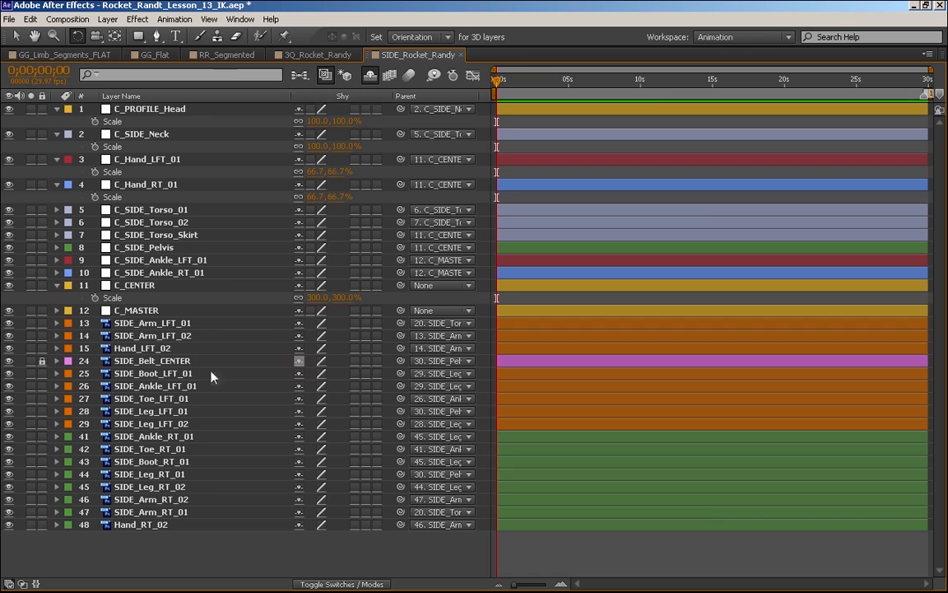
pyautogui.click(148, 362)
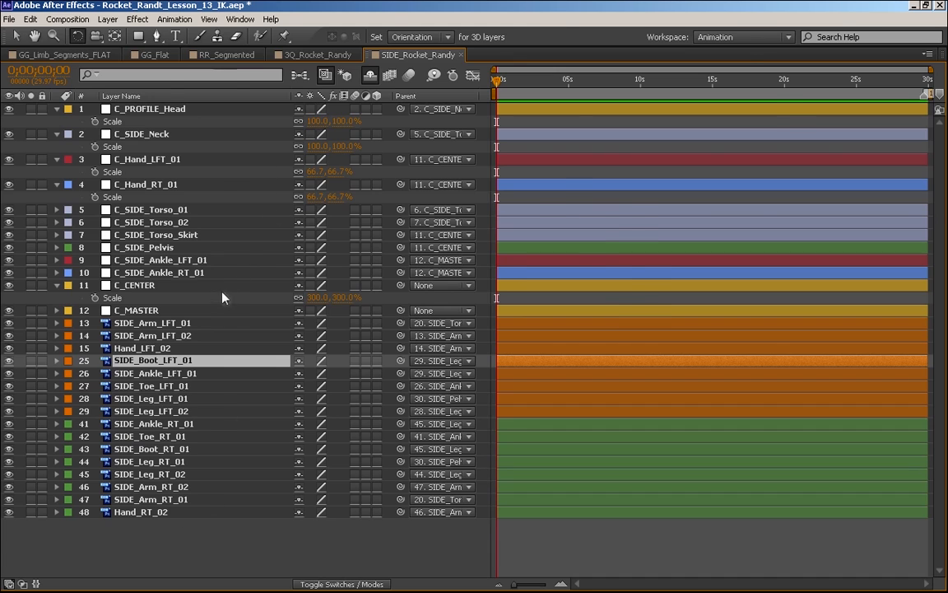
# - Create IK for the left leg from SIDE_Ankle_LFT_01, SIDE_Leg_LFT_02, SIDE_Leg_LFT_01 and the C_SIDE_Ankle_LFT_01 controller, selected in that order
pyautogui.press('`')
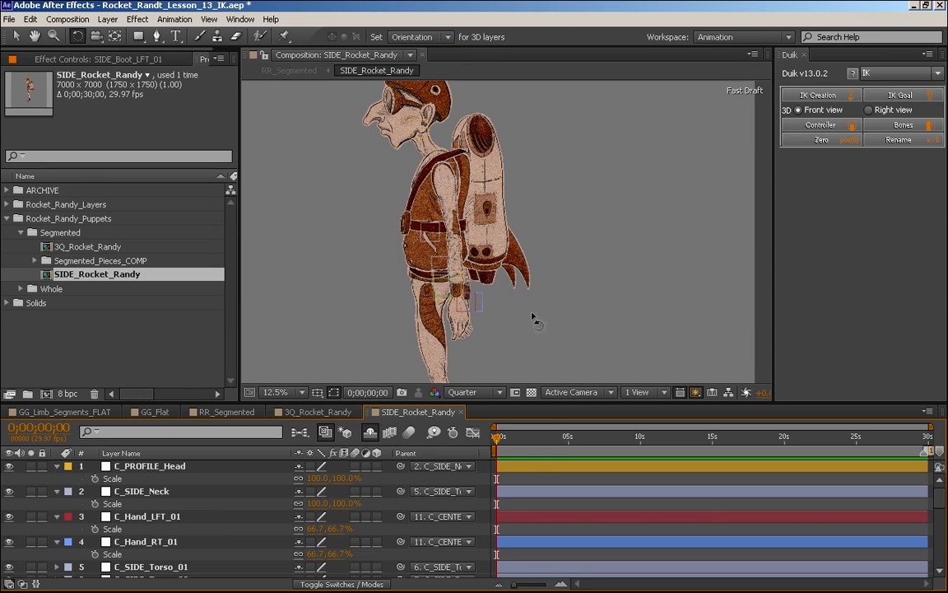
pyautogui.press('v')
pyautogui.scroll(-5, 614, 332)
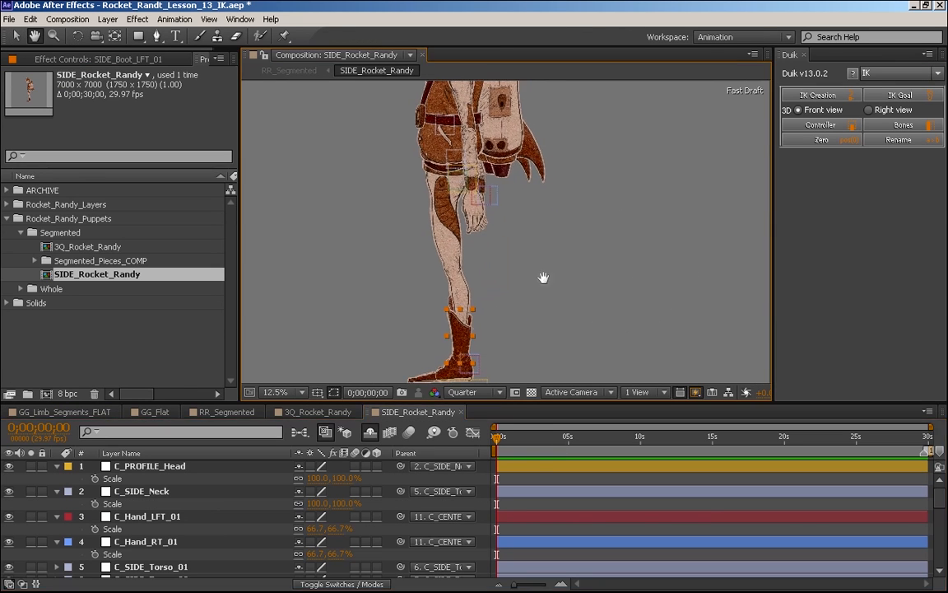
pyautogui.press('.')
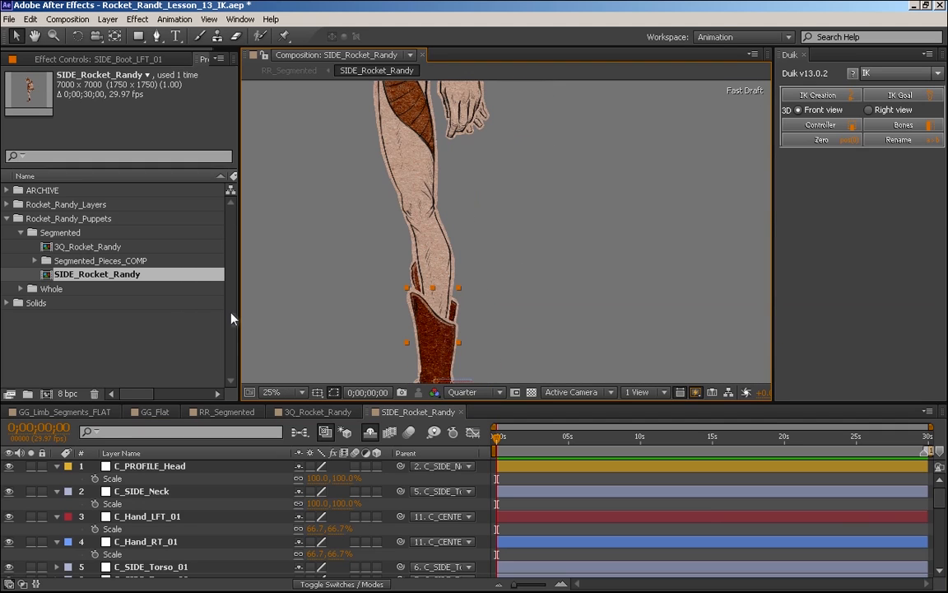
pyautogui.press('space')
pyautogui.moveTo(537, 306); pyautogui.dragTo(512, 133)
pyautogui.click(517, 261)
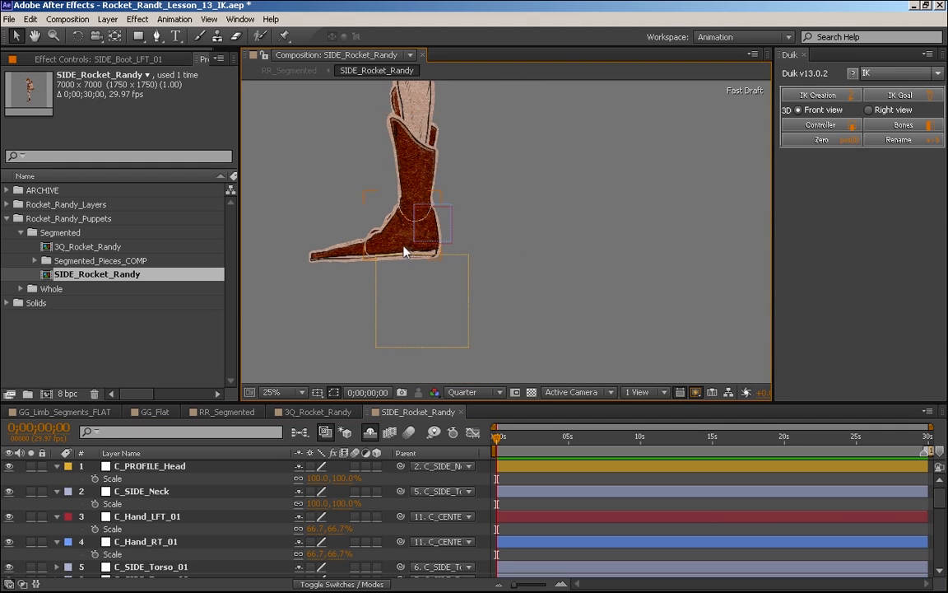
pyautogui.click(399, 245)
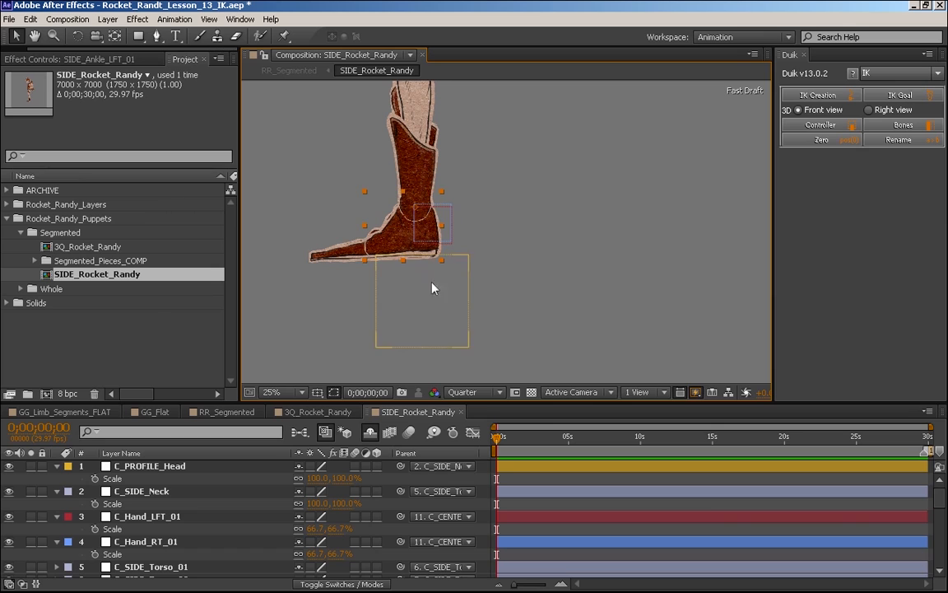
pyautogui.moveTo(464, 199); pyautogui.dragTo(466, 346)
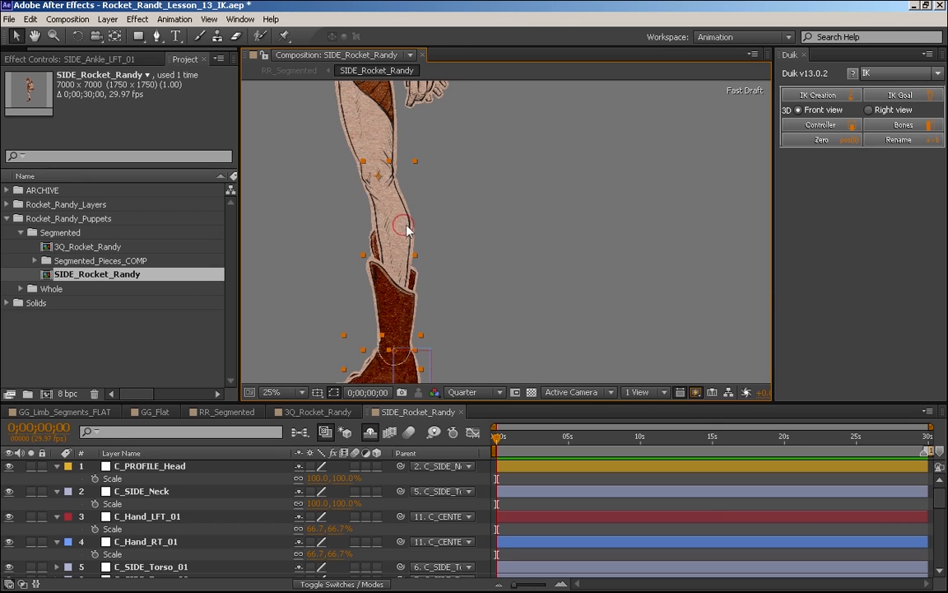
pyautogui.moveTo(485, 303); pyautogui.dragTo(490, 325)
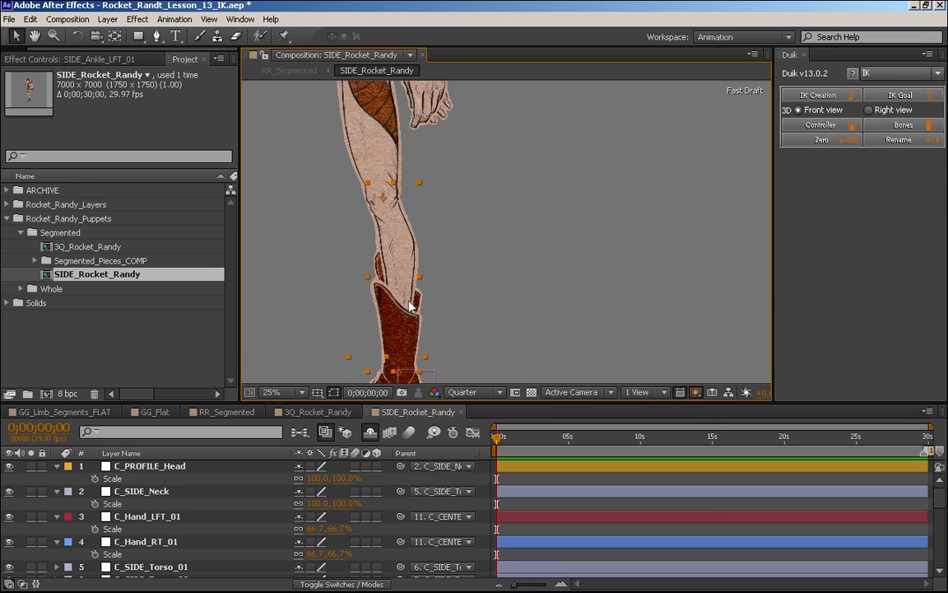
pyautogui.moveTo(466, 173); pyautogui.dragTo(461, 282)
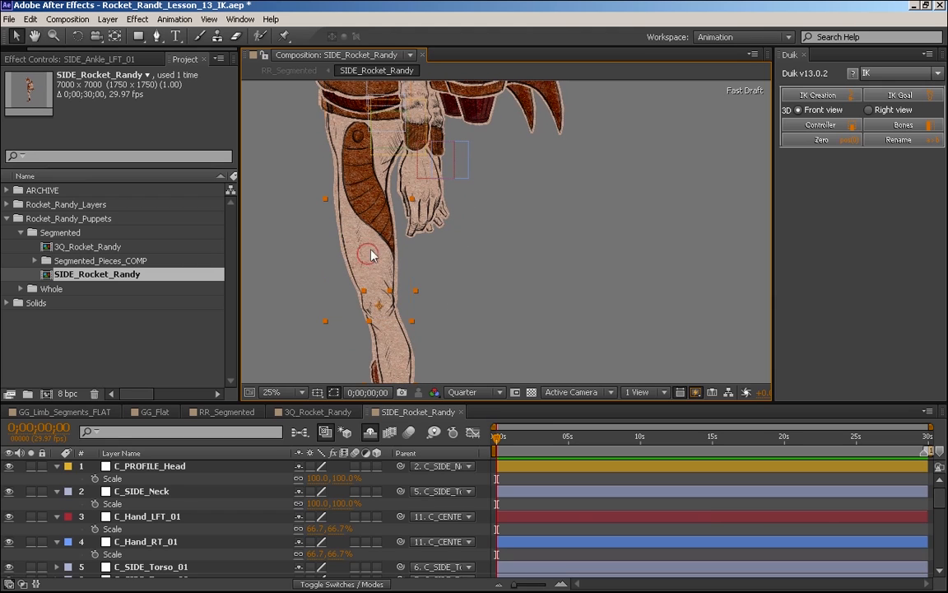
pyautogui.moveTo(521, 350); pyautogui.dragTo(499, 171)
pyautogui.moveTo(466, 322); pyautogui.dragTo(442, 270)
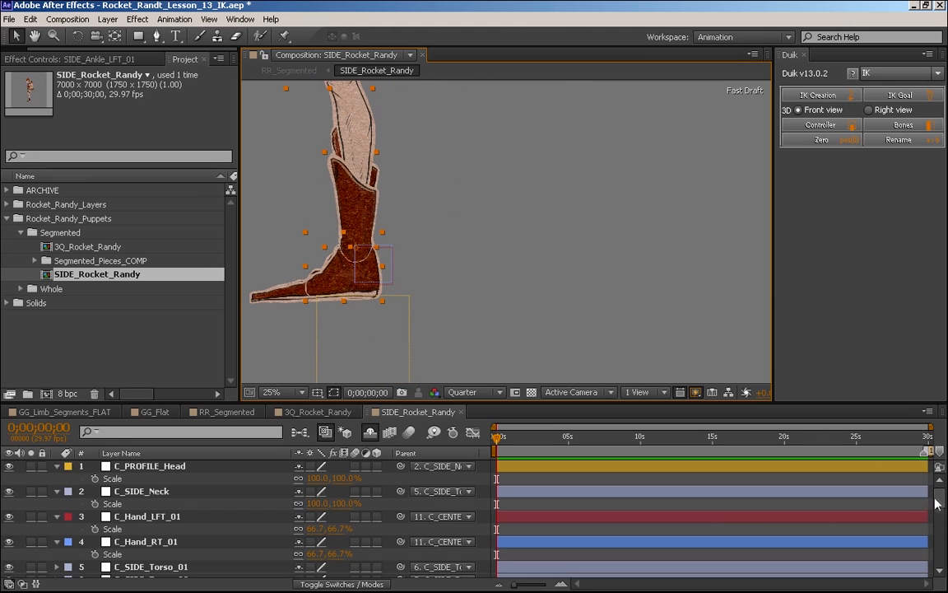
pyautogui.scroll(-3, 934, 509)
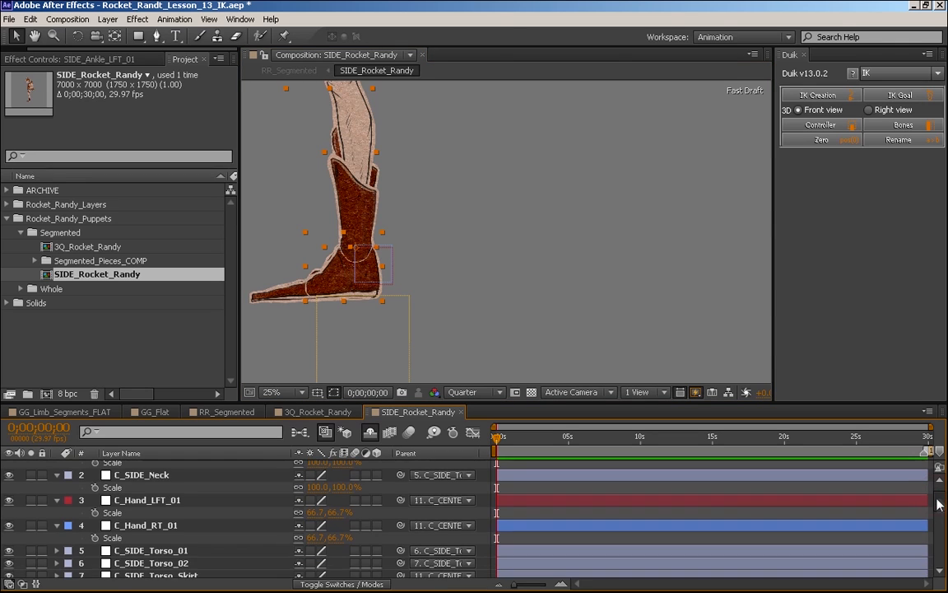
pyautogui.scroll(3, 938, 500)
pyautogui.scroll(-4, 939, 498)
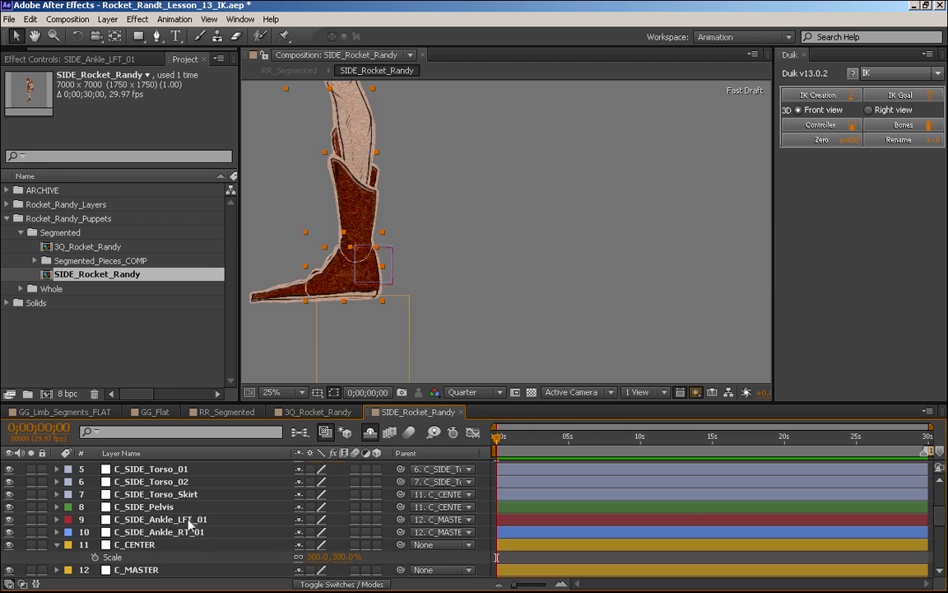
pyautogui.click(193, 520)
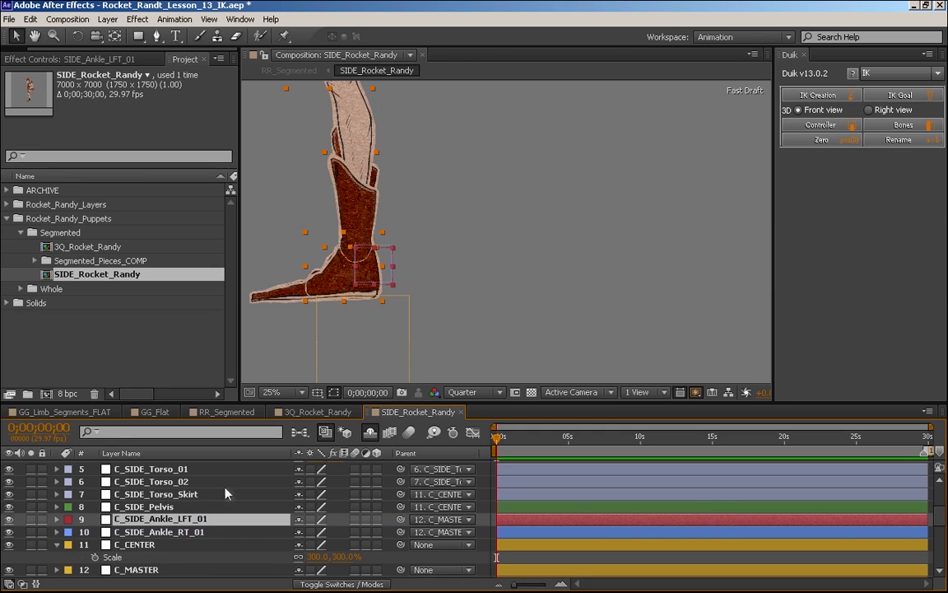
pyautogui.click(821, 95)
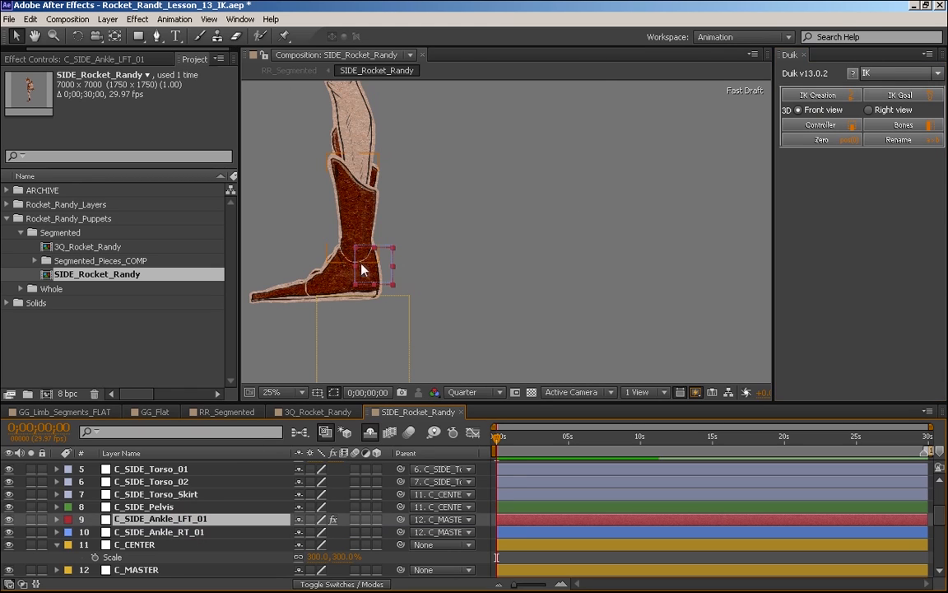
# - Test the left leg's IK by moving the C_SIDE_Ankle_LFT_01 controller forward and up, and restore the standing pose
pyautogui.moveTo(364, 256); pyautogui.dragTo(310, 218)
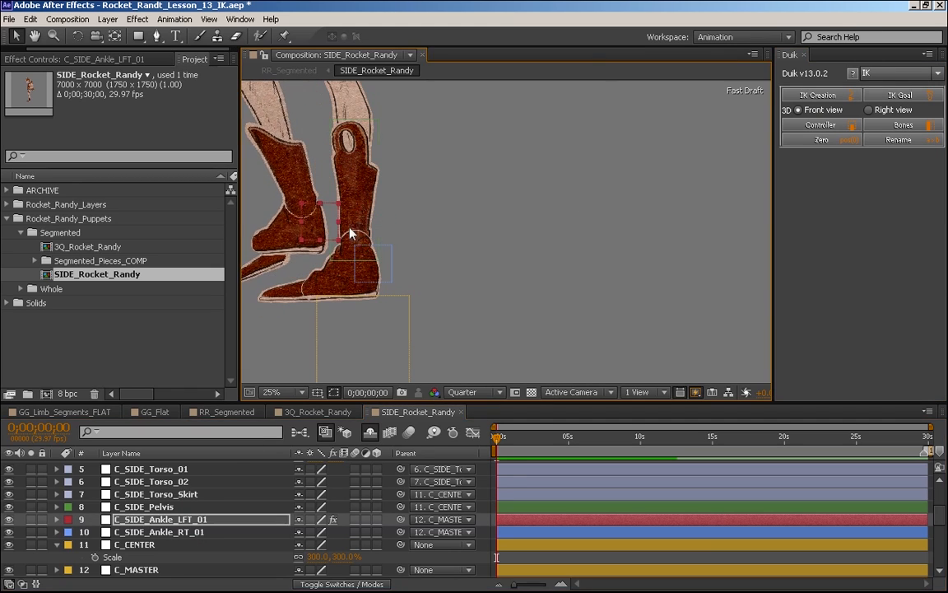
pyautogui.scroll(-1, 350, 228)
pyautogui.moveTo(512, 224); pyautogui.dragTo(505, 260)
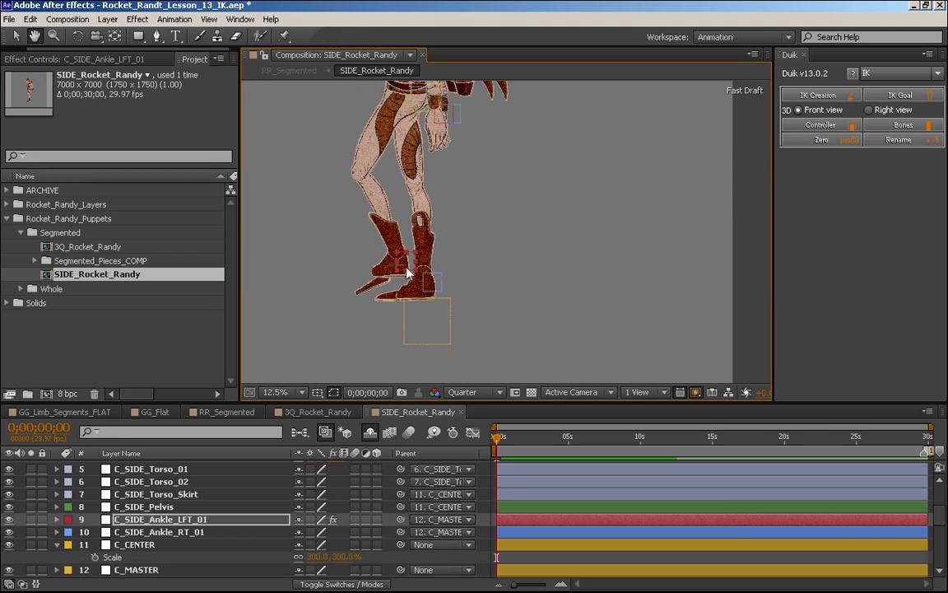
pyautogui.moveTo(407, 272); pyautogui.dragTo(384, 239)
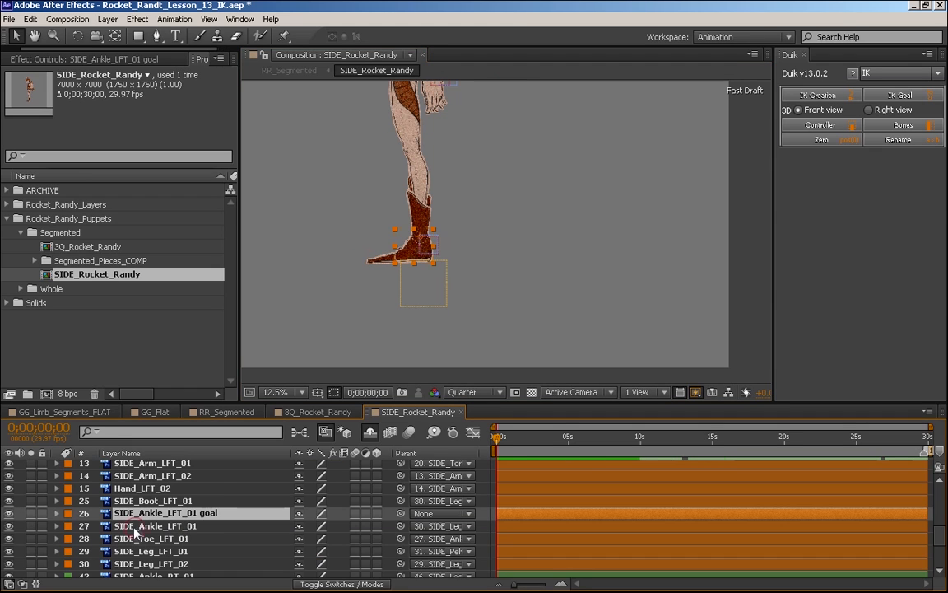
# - Turn off visibility of the SIDE_Ankle_LFT_01 layer, parent SIDE_Toe_LFT_01 to SIDE_Ankle_LFT_01 goal, and check it with the ankle controller
pyautogui.click(116, 526)
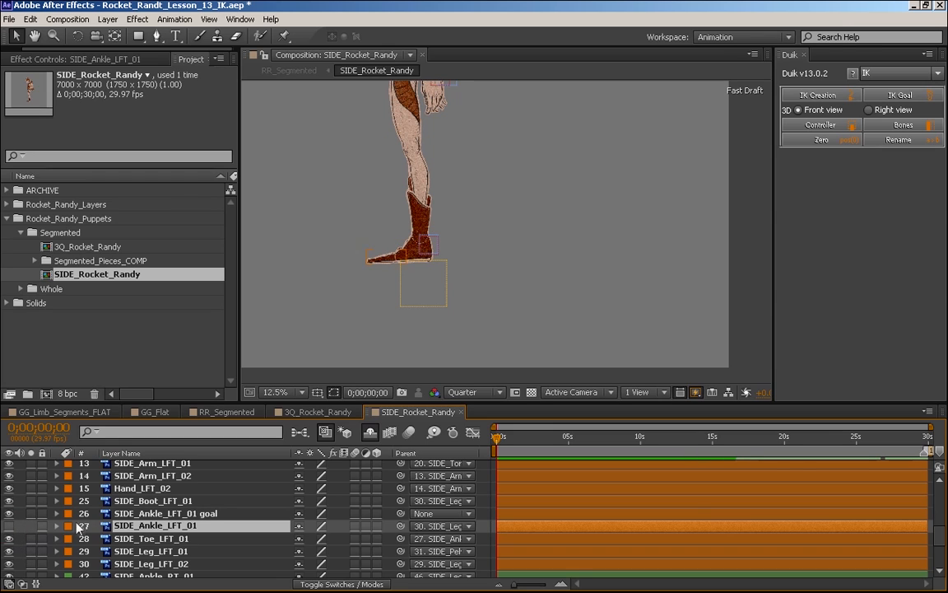
pyautogui.click(157, 539)
pyautogui.moveTo(400, 541); pyautogui.dragTo(168, 516)
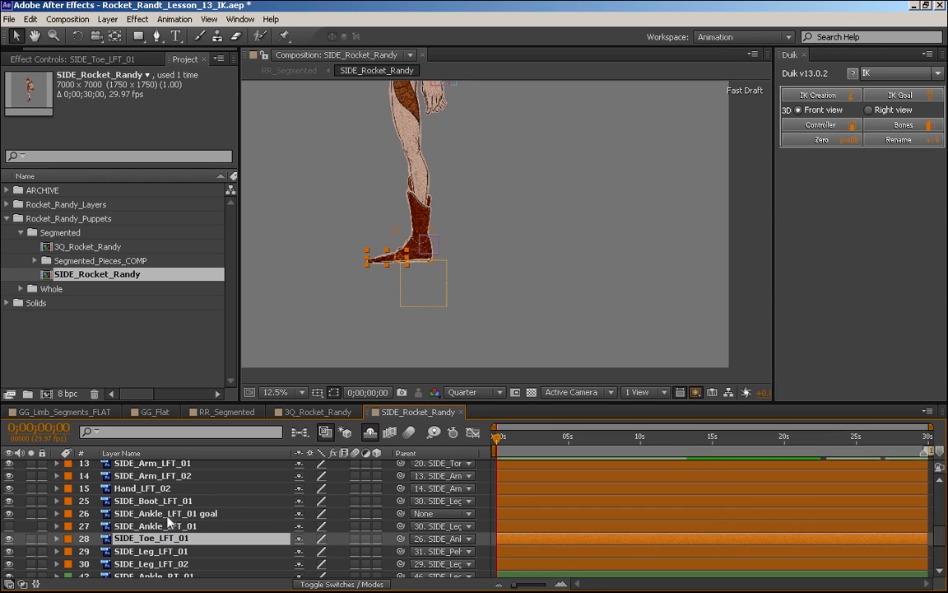
pyautogui.click(428, 249)
pyautogui.moveTo(428, 248)
pyautogui.mouseDown()
pyautogui.moveTo(442, 208)
pyautogui.moveTo(391, 215)
pyautogui.moveTo(416, 206)
pyautogui.moveTo(510, 206)
pyautogui.moveTo(438, 195)
pyautogui.moveTo(415, 228)
pyautogui.moveTo(428, 246)
pyautogui.mouseUp()
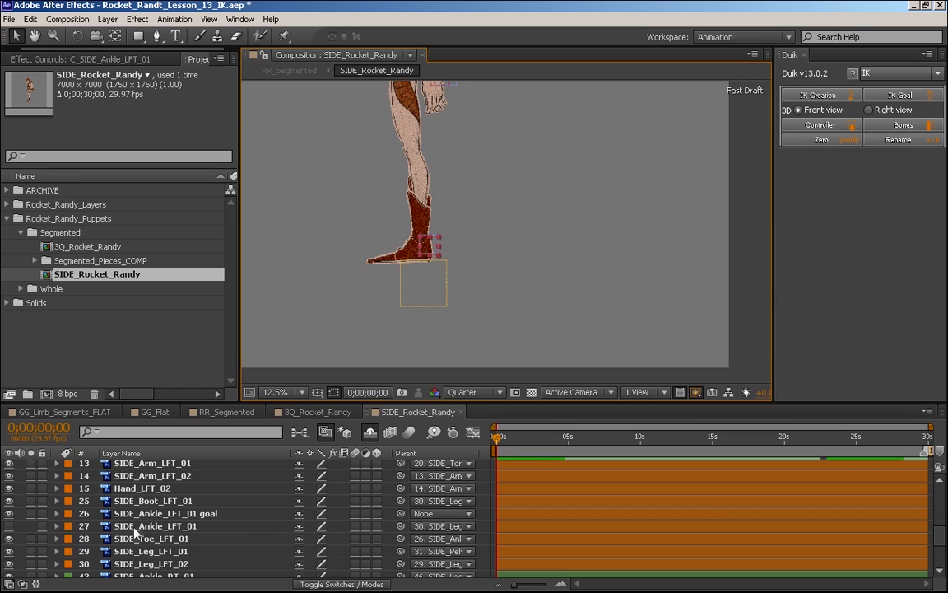
# - Lock the SIDE_Ankle_LFT_01 goal, SIDE_Boot_LFT_01, SIDE_Toe_LFT_01, SIDE_Leg_LFT_01 and SIDE_Leg_LFT_02 layers
pyautogui.click(189, 513)
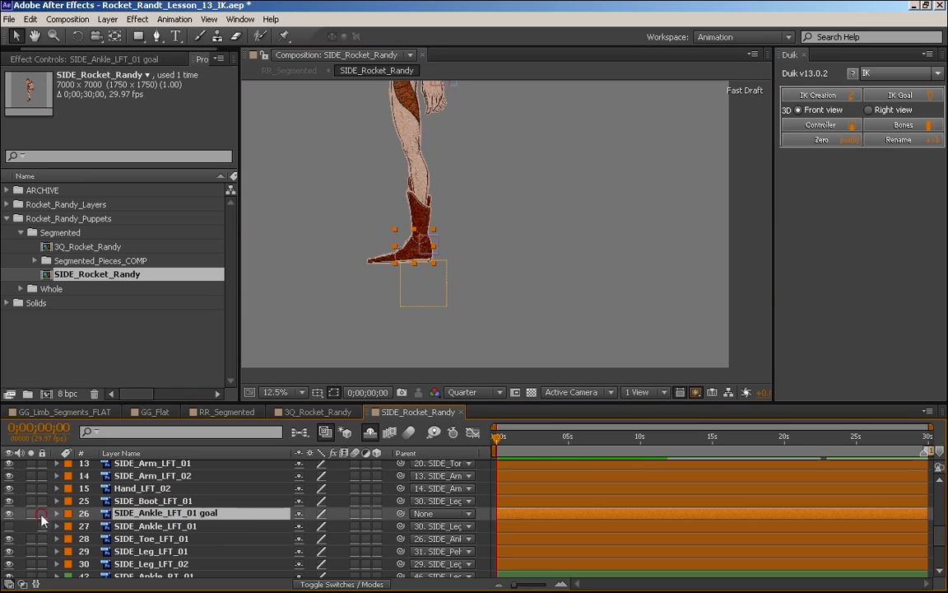
pyautogui.click(42, 515)
pyautogui.click(141, 500)
pyautogui.click(42, 500)
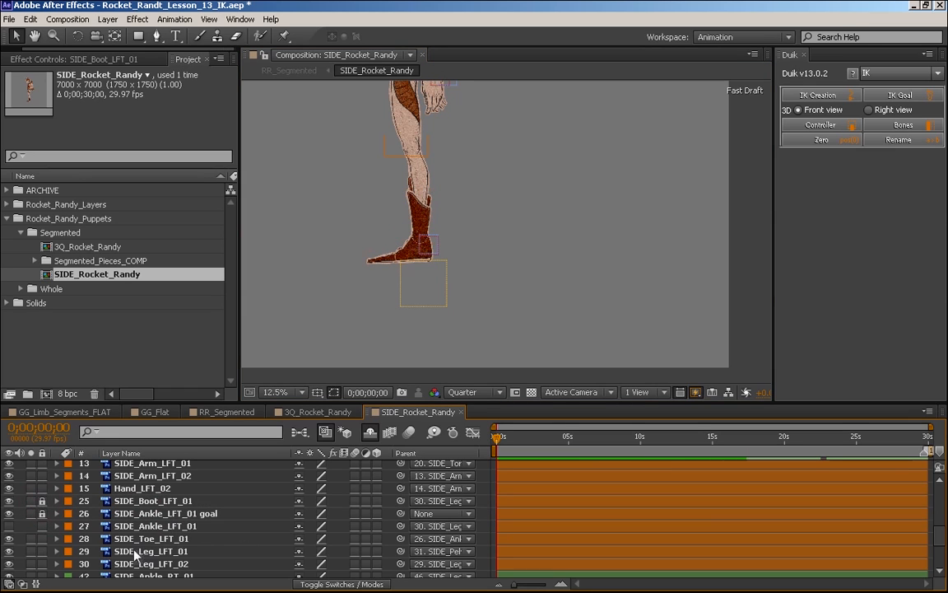
pyautogui.click(142, 538)
pyautogui.click(42, 538)
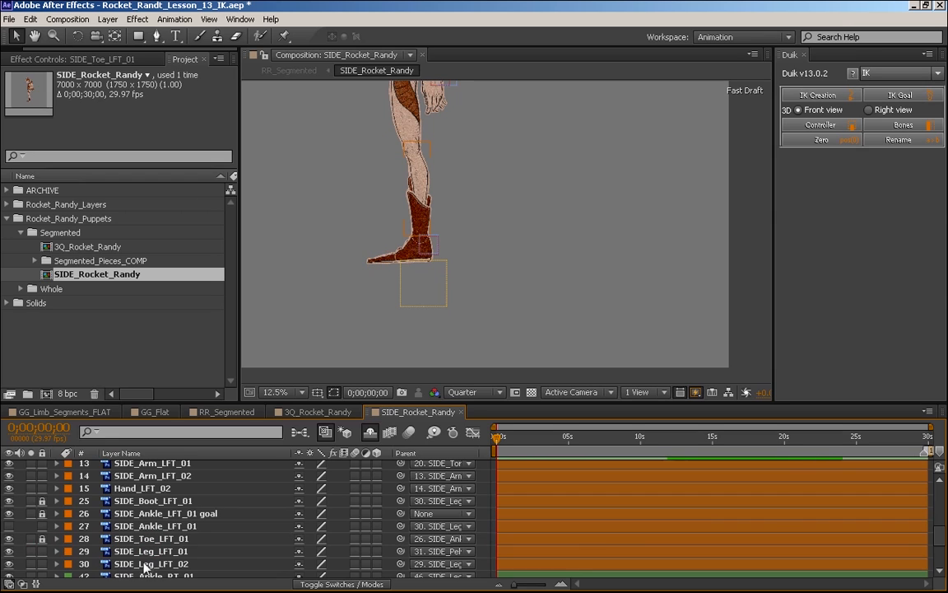
pyautogui.click(148, 550)
pyautogui.click(42, 551)
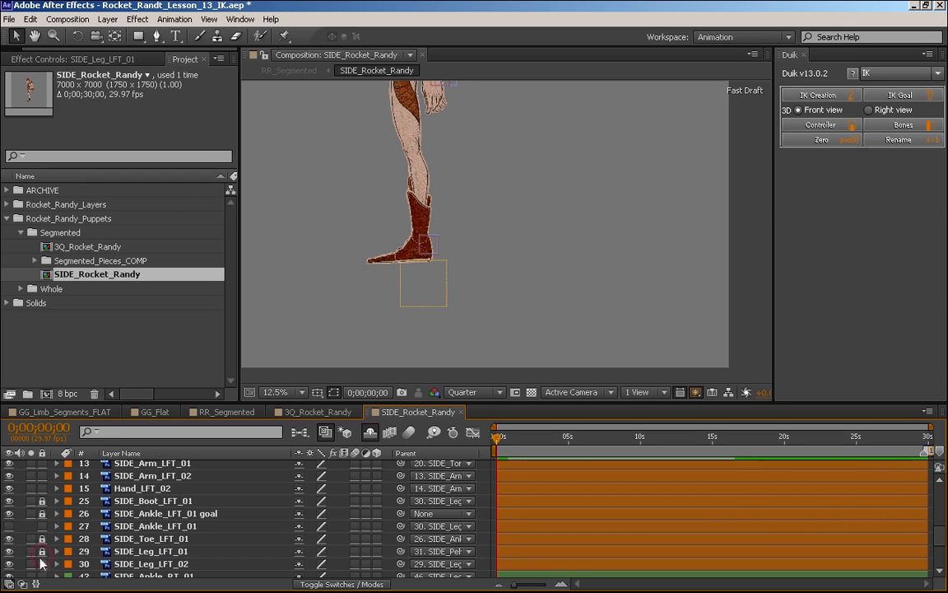
# - Unlock SIDE_Boot_LFT_01 to try rotating the boot slightly, undo the rotation and lock the layer again
pyautogui.click(42, 500)
pyautogui.click(152, 500)
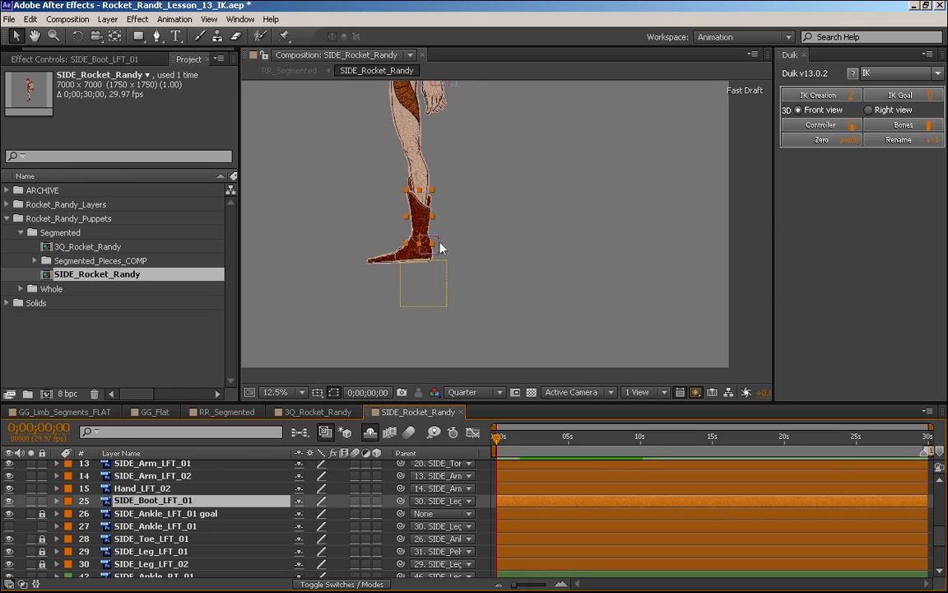
pyautogui.press('w')
pyautogui.moveTo(420, 219); pyautogui.dragTo(425, 215)
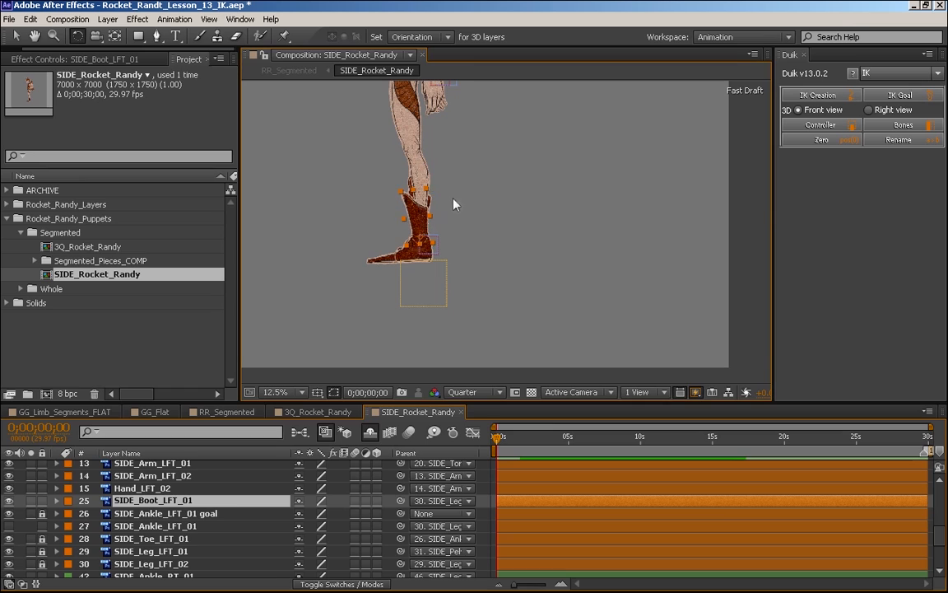
pyautogui.hotkey('ctrl', 'z')
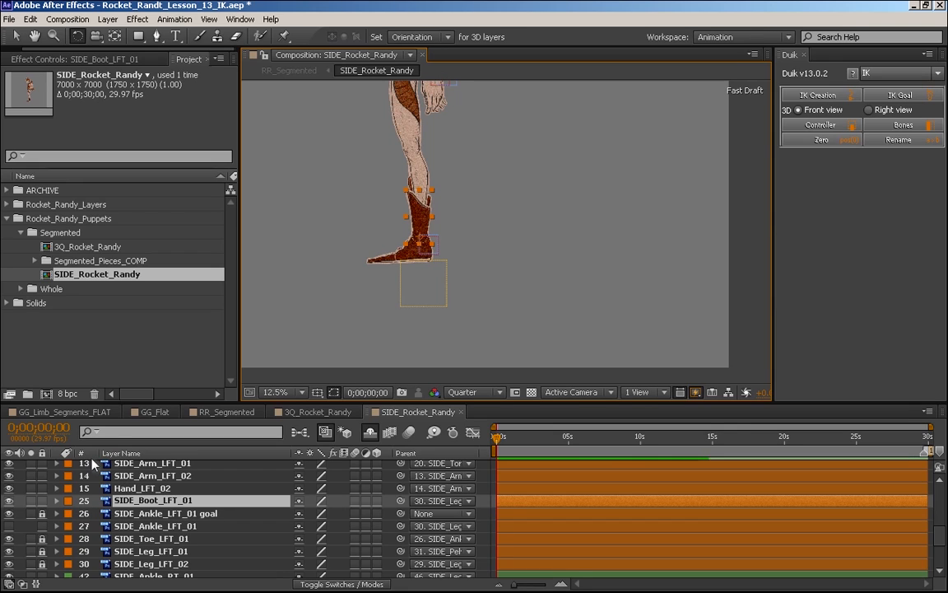
pyautogui.click(42, 500)
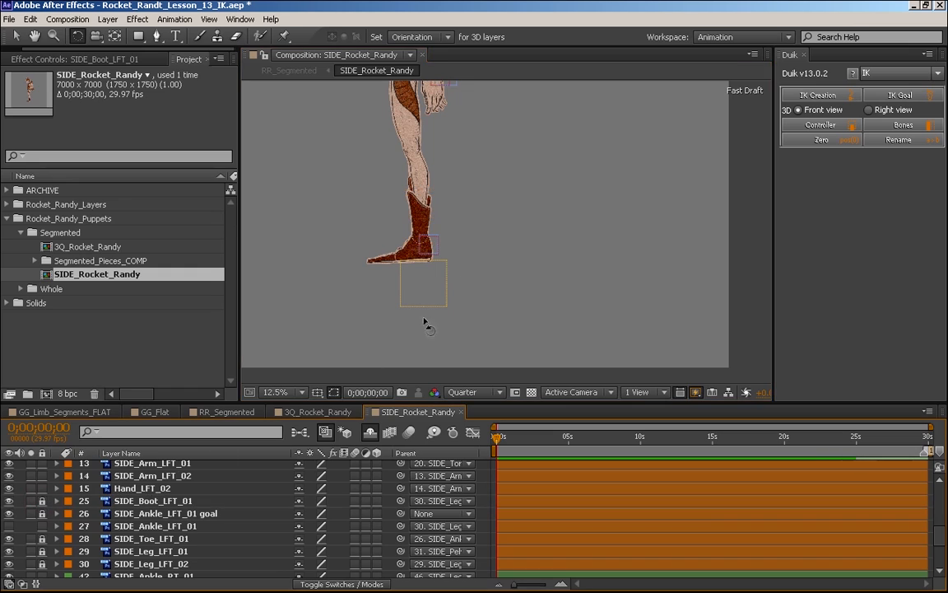
# - Lock SIDE_Ankle_LFT_01 and set all the left leg layers to shy: boot, ankle goal, ankle, toe, SIDE_Leg_LFT_01 and SIDE_Leg_LFT_02
pyautogui.click(299, 501)
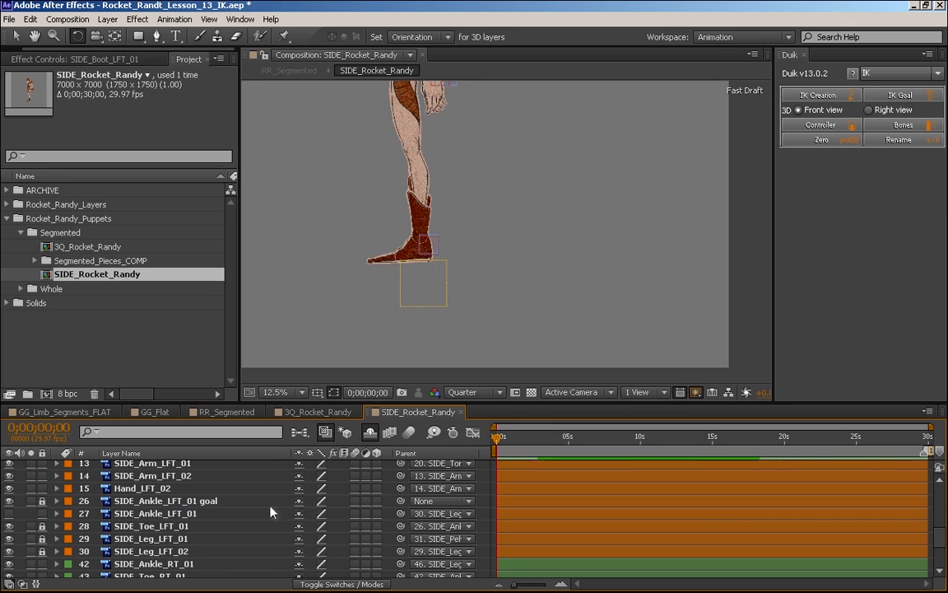
pyautogui.click(299, 501)
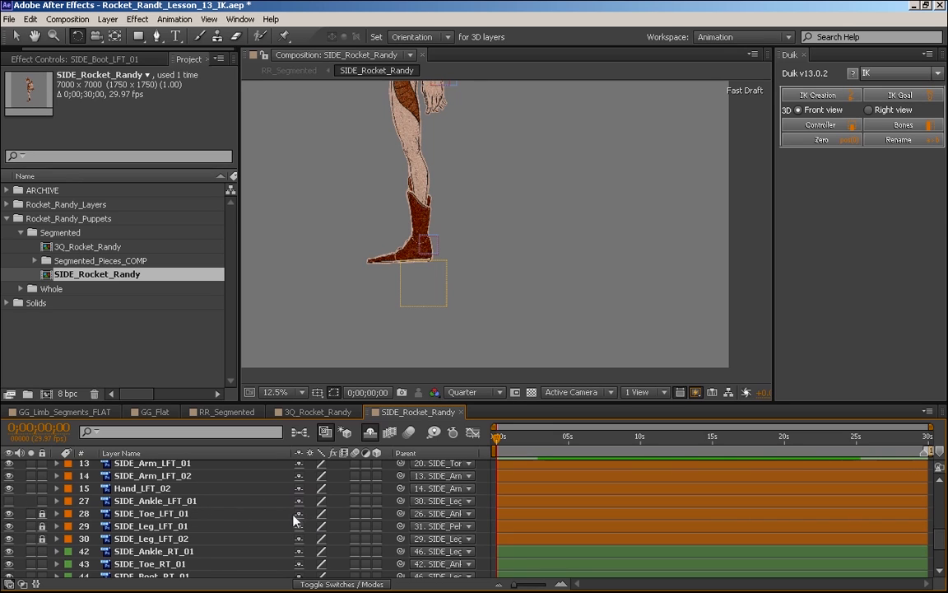
pyautogui.click(299, 501)
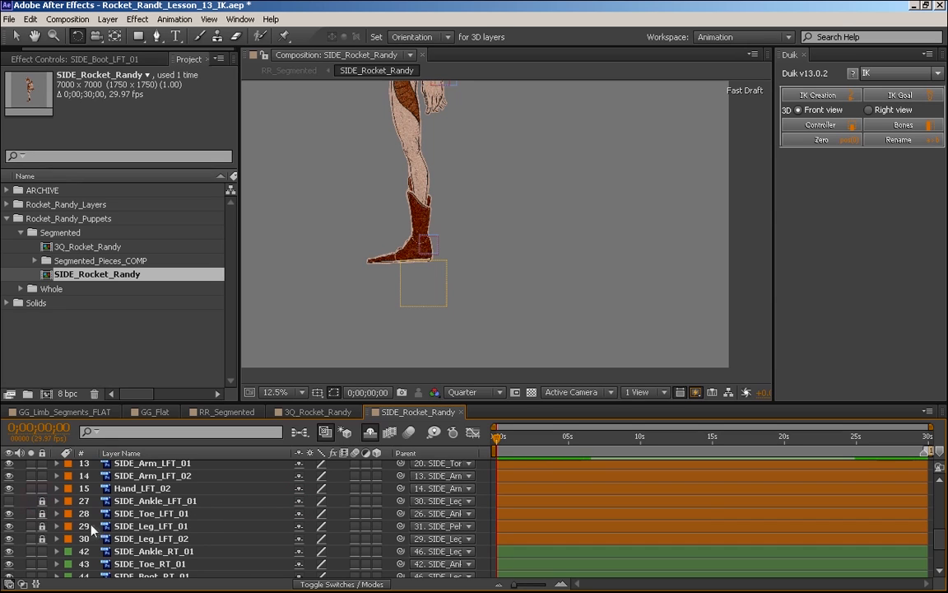
pyautogui.click(298, 501)
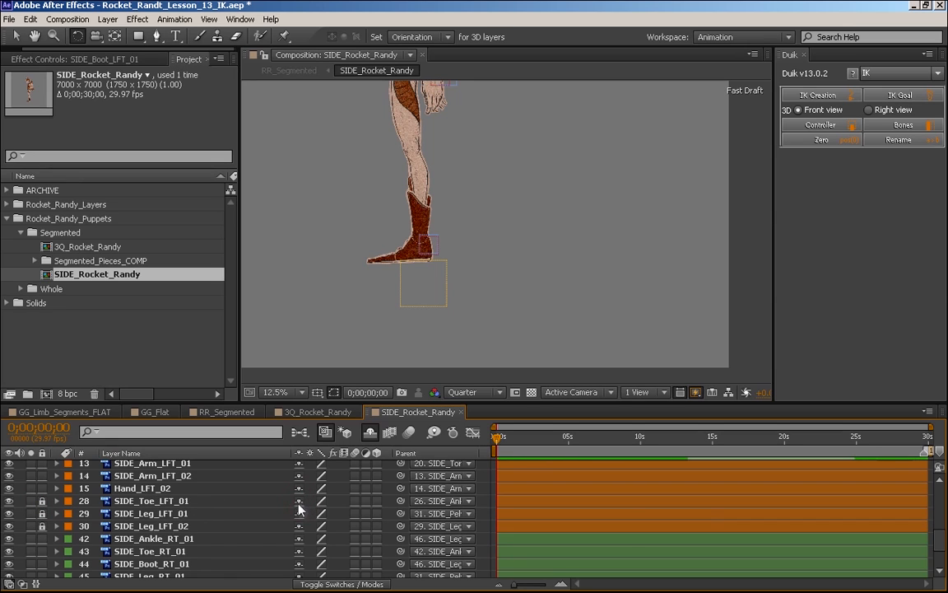
pyautogui.click(298, 504)
pyautogui.click(298, 504)
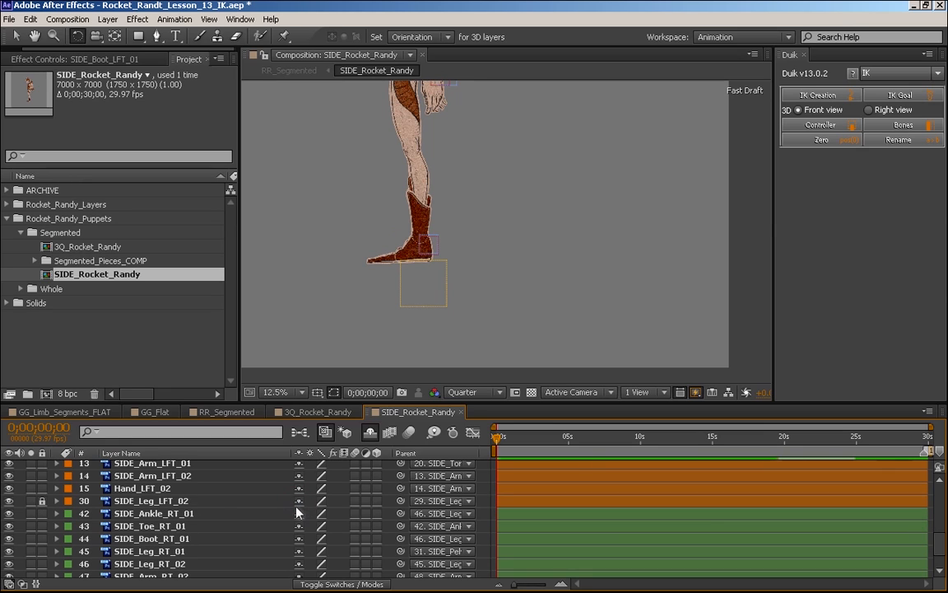
pyautogui.click(298, 500)
# - Create Duik IK on Hand_LFT_02, SIDE_Arm_LFT_02 and SIDE_Arm_LFT_01 with C_Hand_LFT_01 as the controller
pyautogui.click(141, 488)
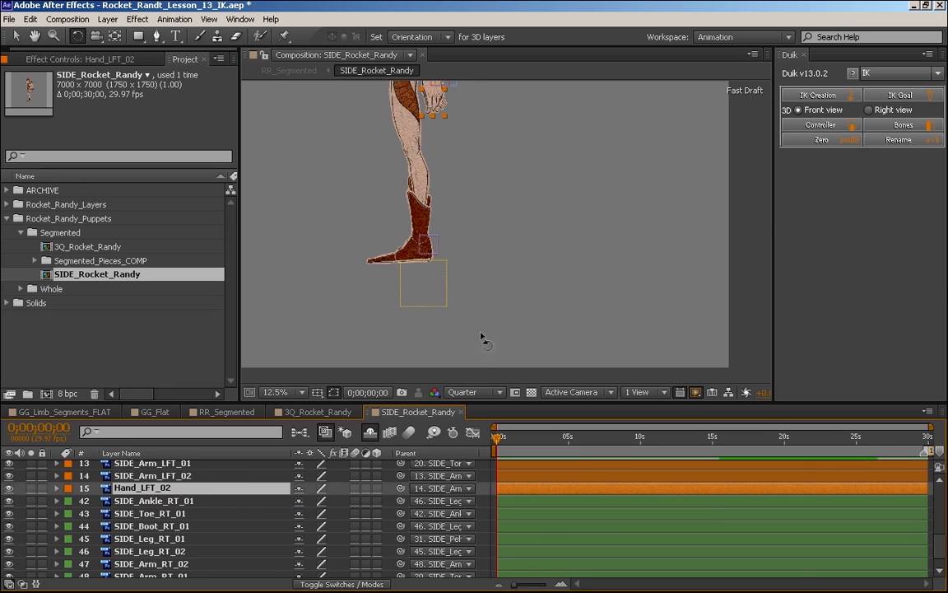
pyautogui.moveTo(470, 178); pyautogui.dragTo(415, 334)
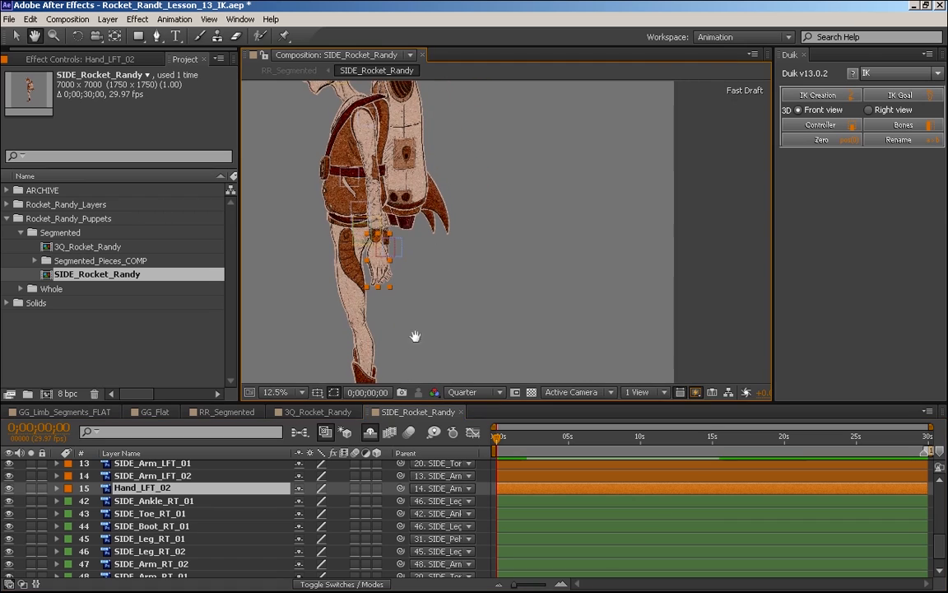
pyautogui.press('v')
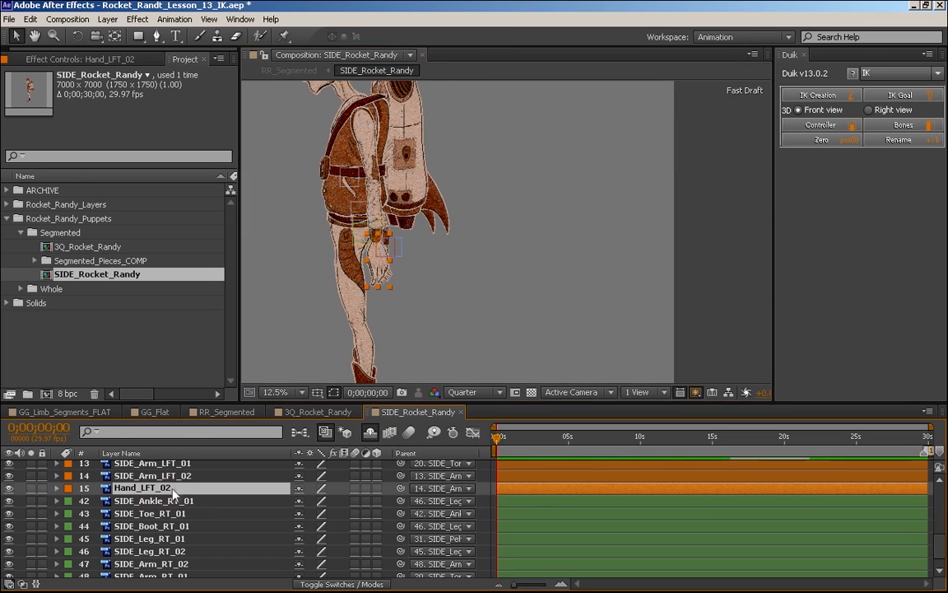
pyautogui.keyDown('ctrl'); pyautogui.click(189, 475); pyautogui.keyUp('ctrl')
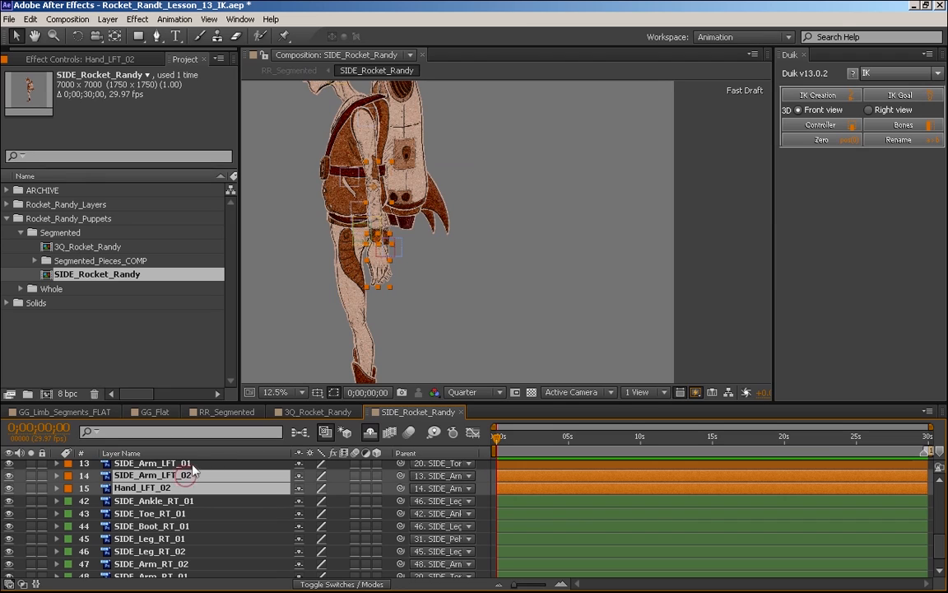
pyautogui.keyDown('ctrl'); pyautogui.click(181, 463); pyautogui.keyUp('ctrl')
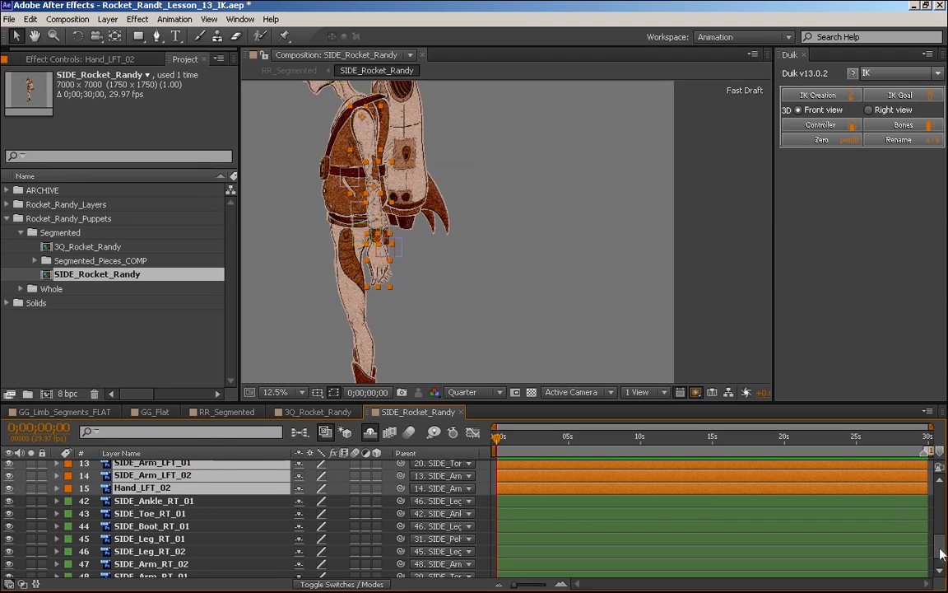
pyautogui.moveTo(939, 547); pyautogui.dragTo(945, 503)
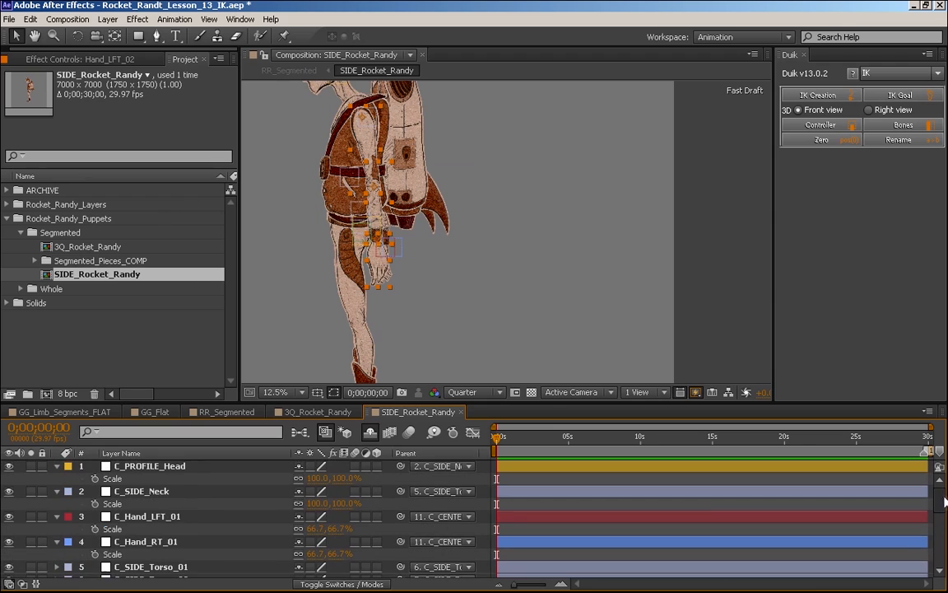
pyautogui.click(152, 516)
pyautogui.click(817, 94)
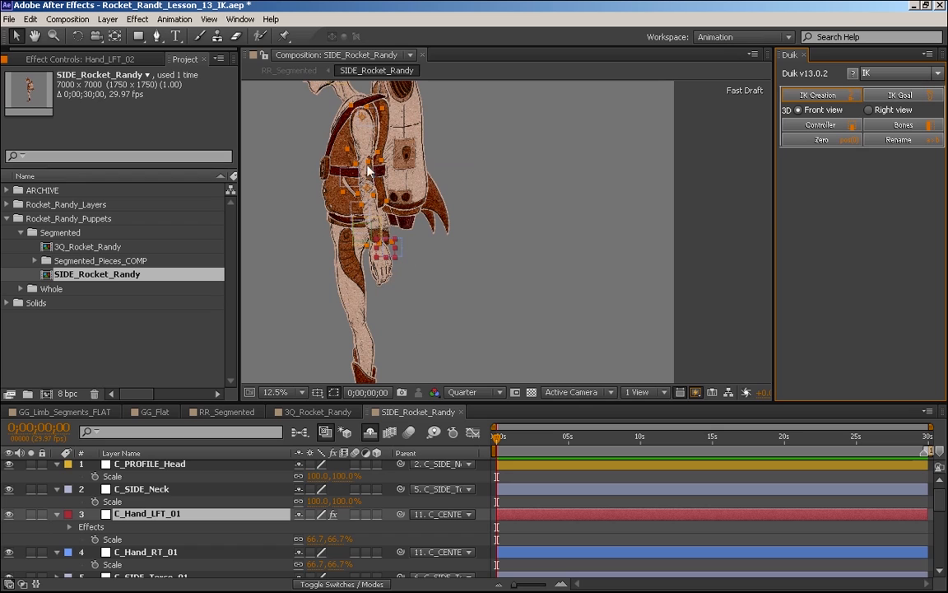
pyautogui.click(438, 346)
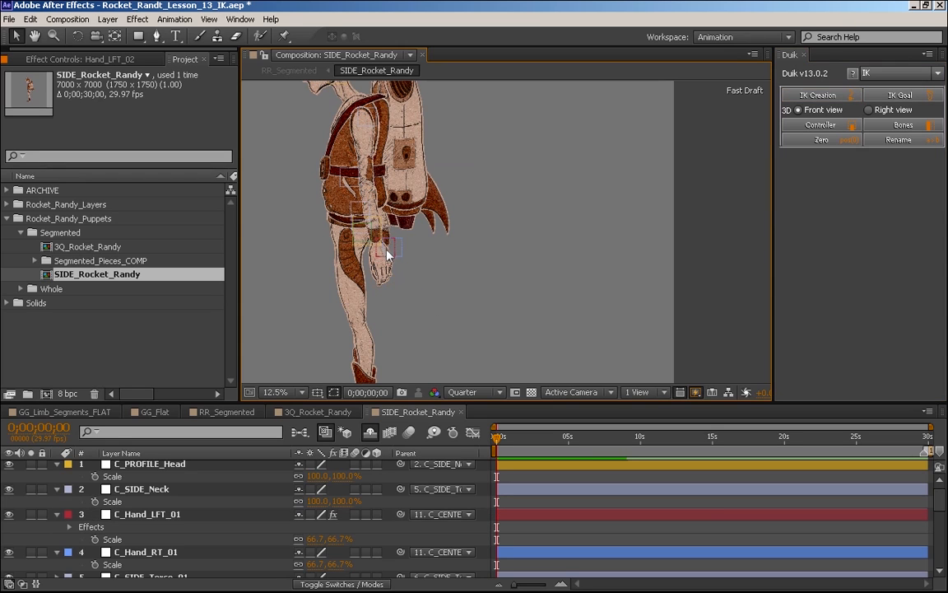
# - Try moving C_Hand_LFT_01 and turn on the checkbox of its IK orientation effect for Hand_LFT_02
pyautogui.click(386, 250)
pyautogui.moveTo(380, 269); pyautogui.dragTo(362, 210)
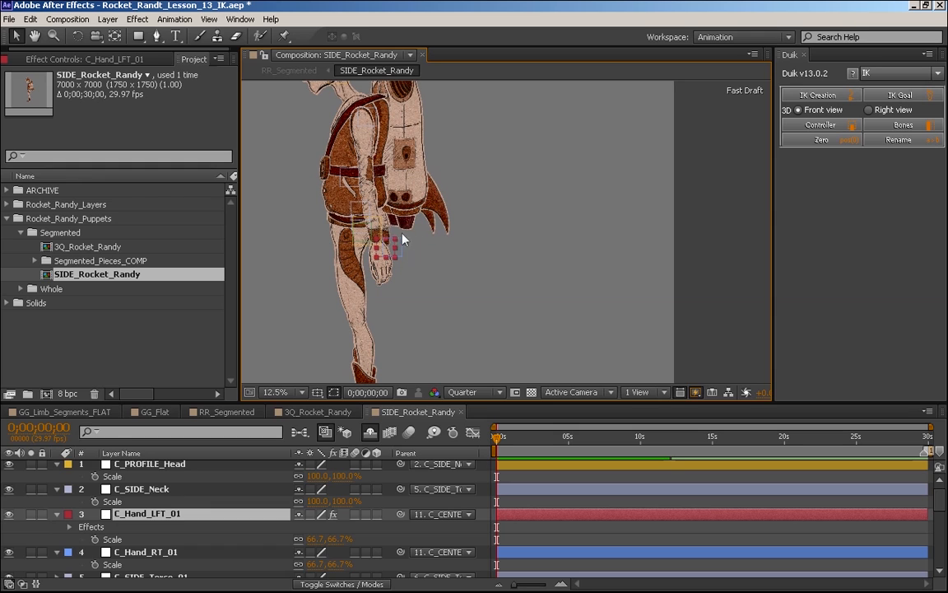
pyautogui.click(146, 59)
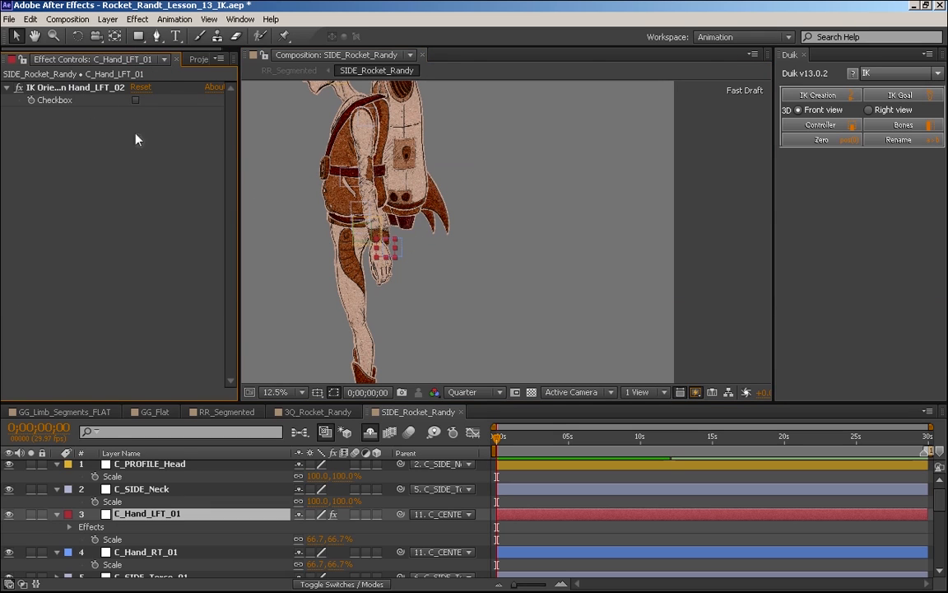
pyautogui.click(136, 99)
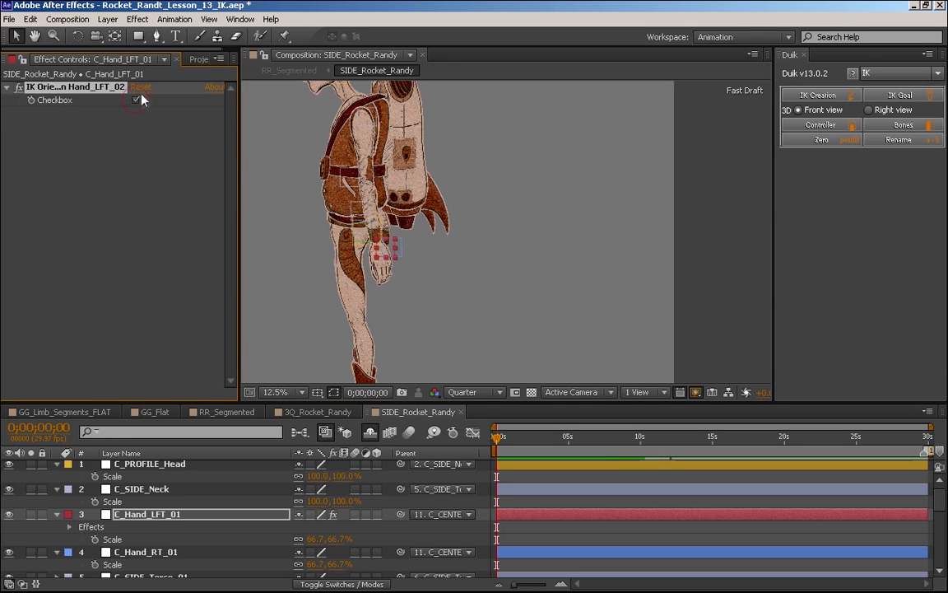
# - Move the C_Hand_LFT_01 controller around to test how the left arm bends, and undo the test moves
pyautogui.moveTo(384, 254); pyautogui.dragTo(350, 217)
pyautogui.moveTo(354, 216); pyautogui.dragTo(415, 217)
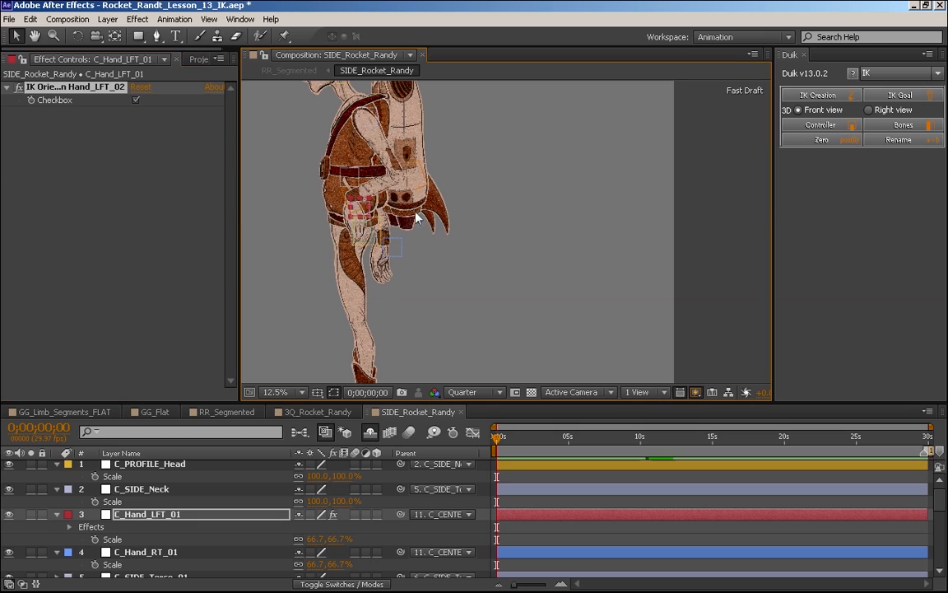
pyautogui.hotkey('ctrl', 'z')
pyautogui.hotkey('ctrl', 'z')
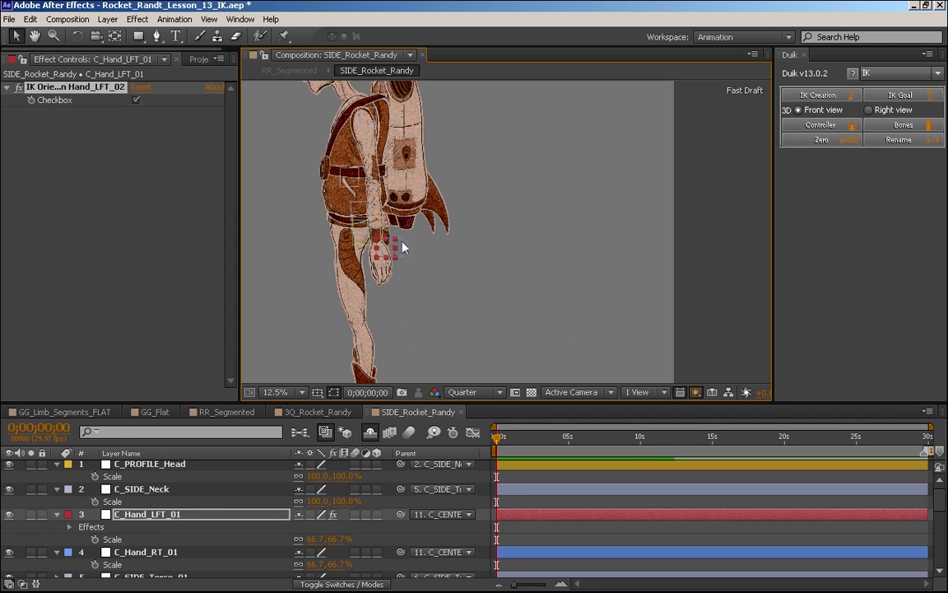
# - Lock the Hand_LFT_02, Hand_LFT_02 goal, SIDE_Arm_LFT_02 and SIDE_Arm_LFT_01 layers
pyautogui.scroll(-1, 943, 512)
pyautogui.scroll(-10, 940, 511)
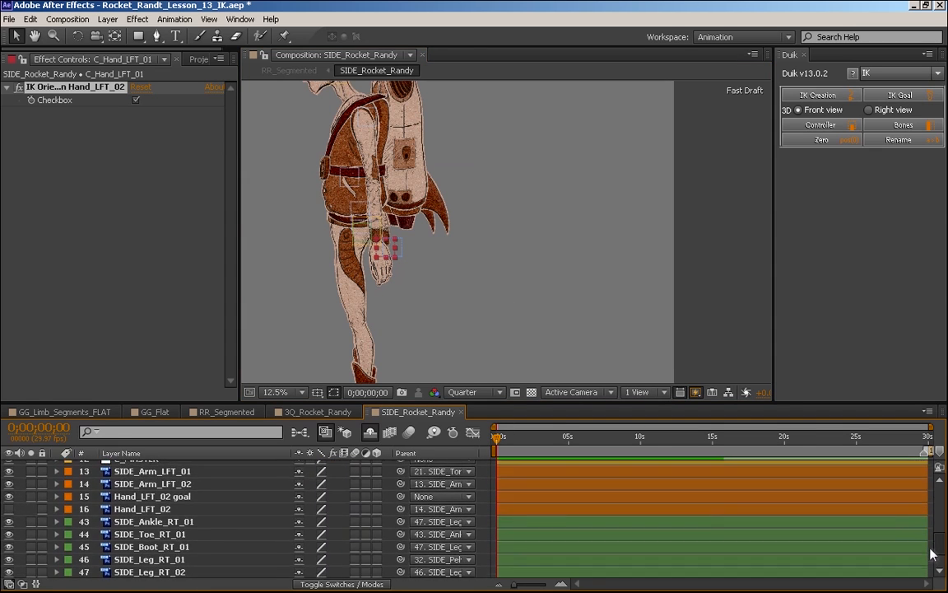
pyautogui.scroll(7, 933, 552)
pyautogui.scroll(-2, 935, 545)
pyautogui.scroll(-3, 936, 545)
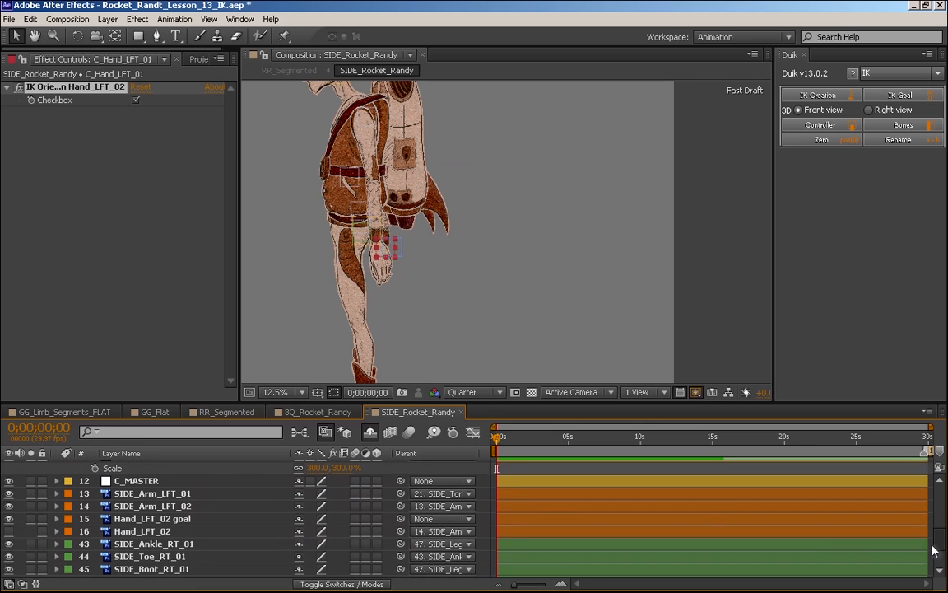
pyautogui.click(152, 519)
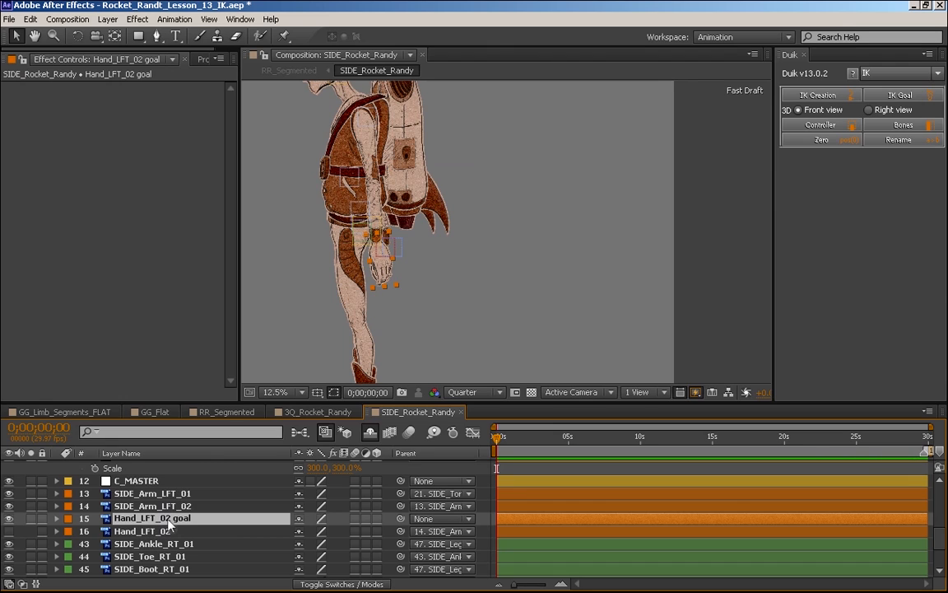
pyautogui.click(159, 533)
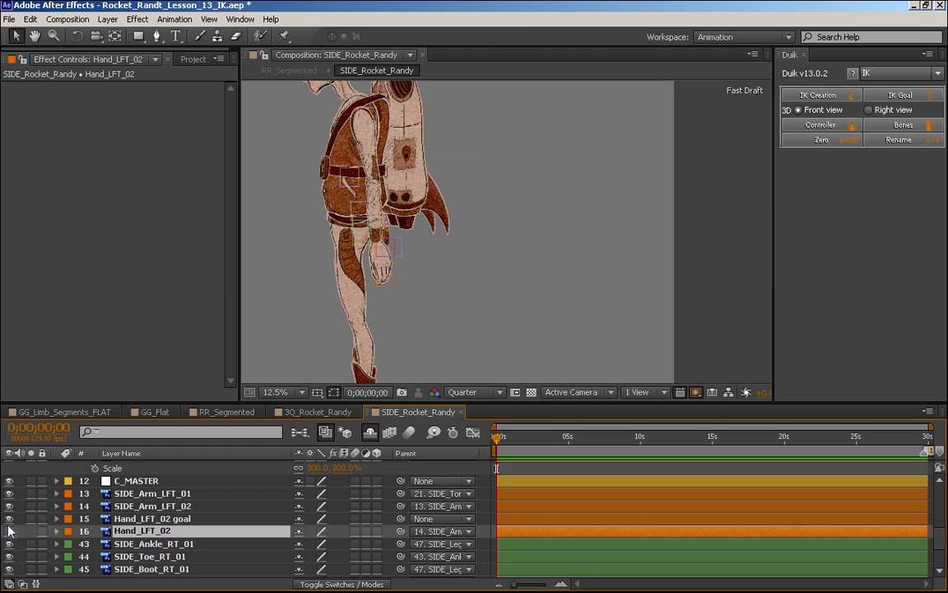
pyautogui.click(42, 531)
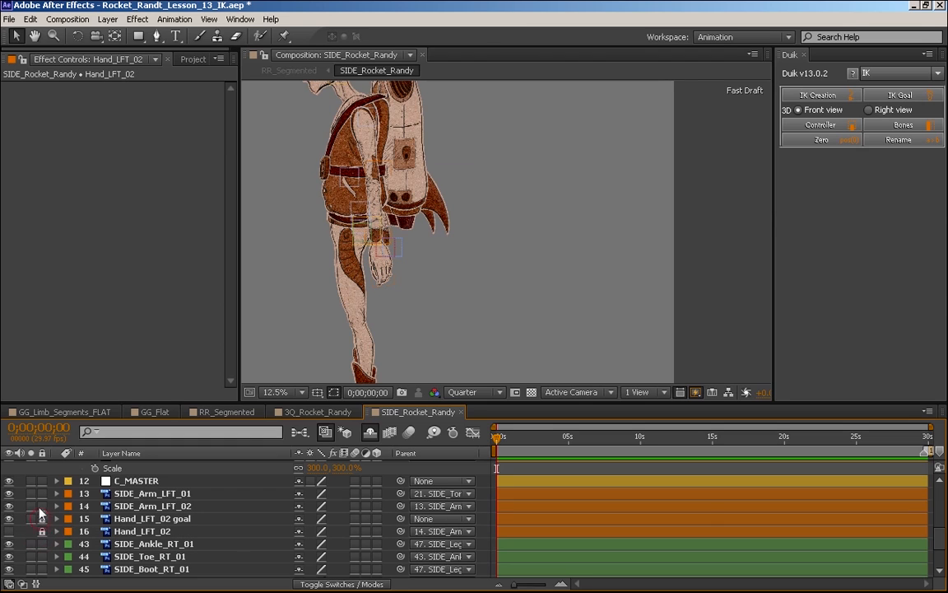
pyautogui.moveTo(42, 519); pyautogui.dragTo(42, 493)
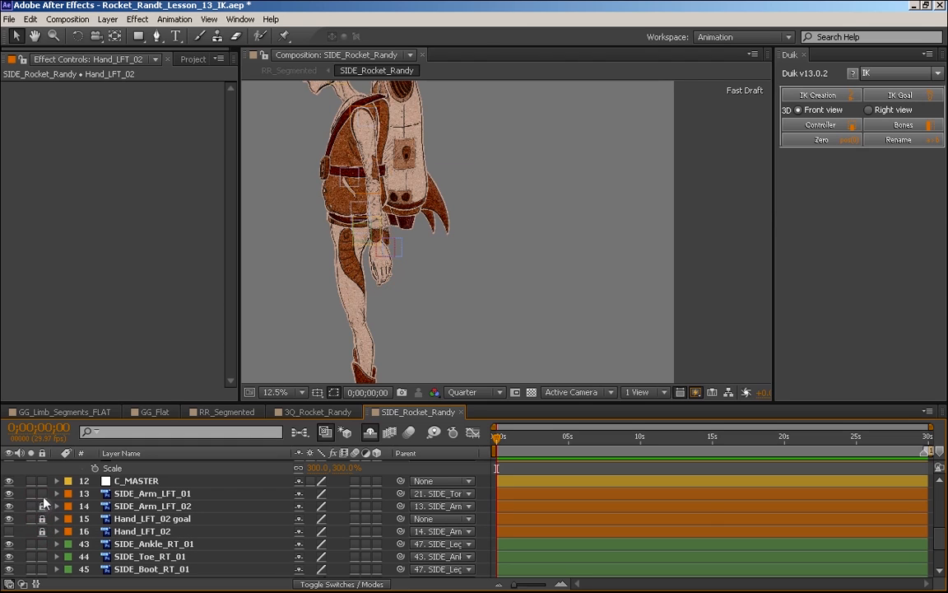
# - Set the left arm layers to shy: SIDE_Arm_LFT_01, SIDE_Arm_LFT_02, Hand_LFT_02 goal and Hand_LFT_02
pyautogui.click(144, 498)
pyautogui.click(300, 497)
pyautogui.click(300, 495)
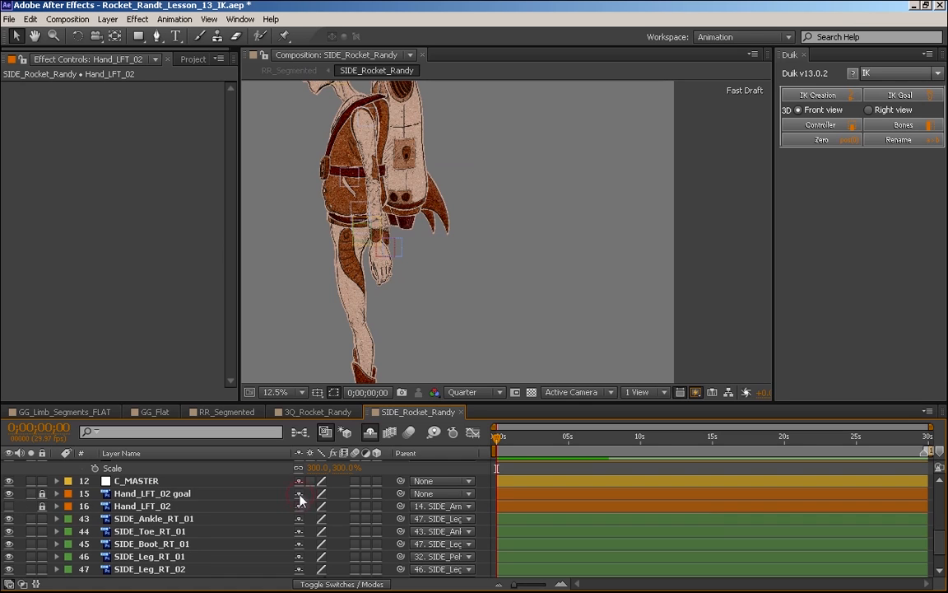
pyautogui.click(298, 497)
pyautogui.click(299, 495)
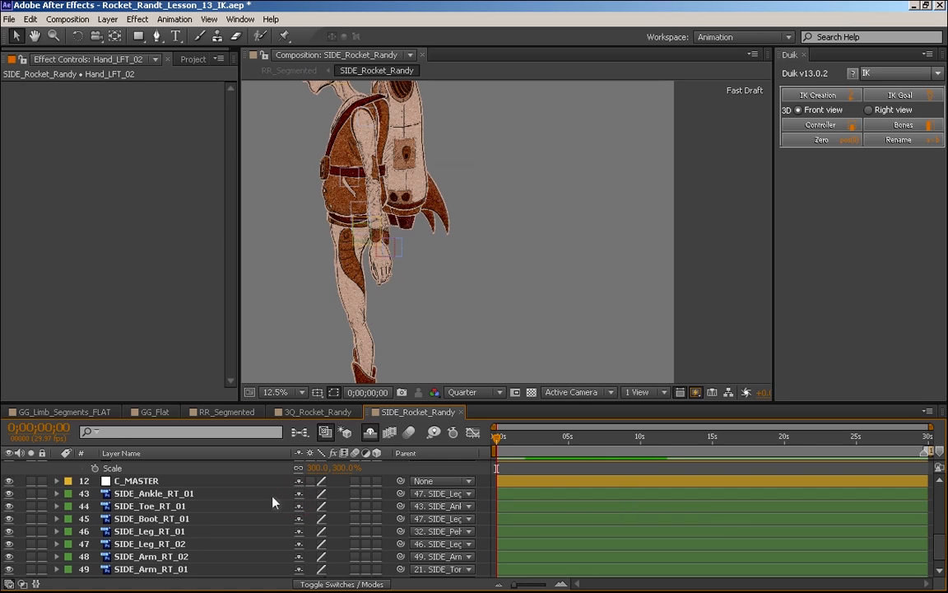
pyautogui.click(133, 493)
pyautogui.moveTo(426, 299); pyautogui.dragTo(435, 224)
pyautogui.press('v')
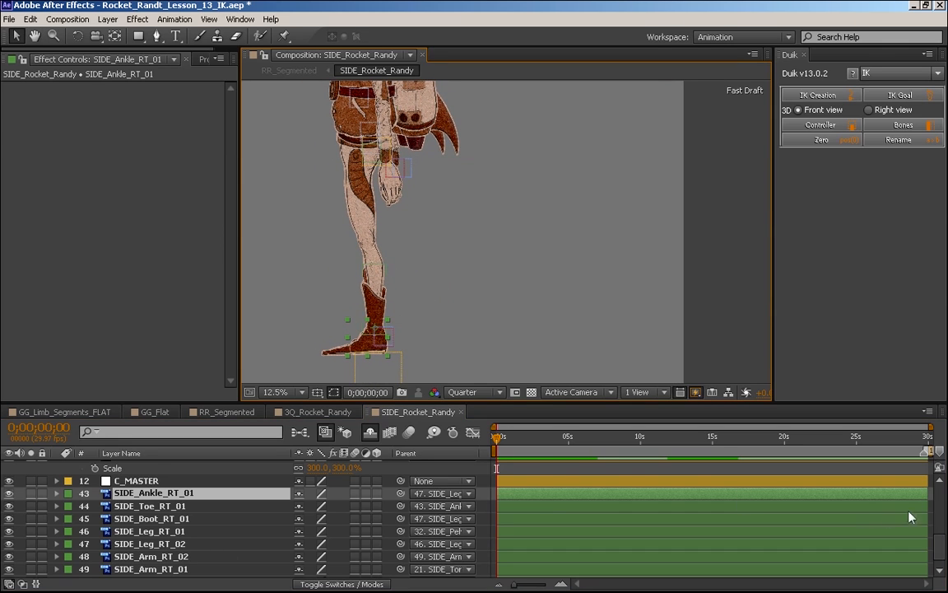
# - Create Duik IK on Hand_RT_02, SIDE_Arm_RT_02 and SIDE_Arm_RT_01 with C_Hand_RT_01 as the controller
pyautogui.scroll(-1, 154, 573)
pyautogui.click(148, 570)
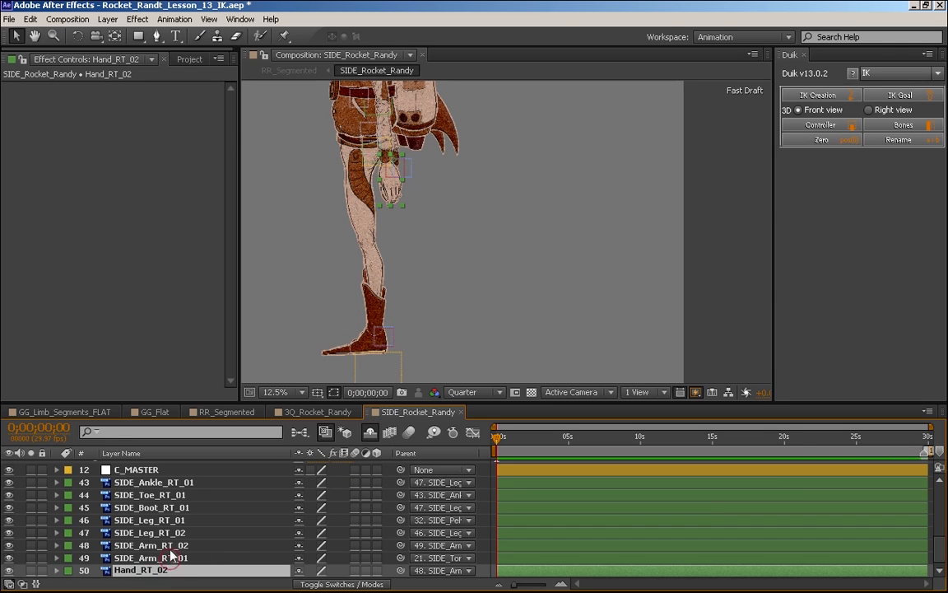
pyautogui.keyDown('shift'); pyautogui.click(157, 557); pyautogui.keyUp('shift')
pyautogui.press('h')
pyautogui.moveTo(445, 215); pyautogui.dragTo(404, 339)
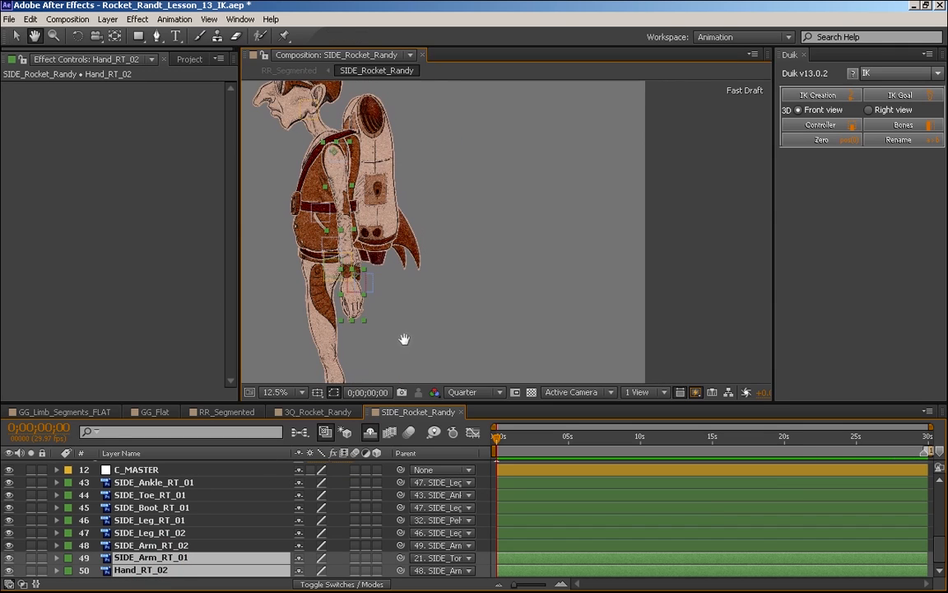
pyautogui.keyDown('ctrl'); pyautogui.click(150, 557); pyautogui.keyUp('ctrl')
pyautogui.keyDown('ctrl'); pyautogui.click(164, 544); pyautogui.keyUp('ctrl')
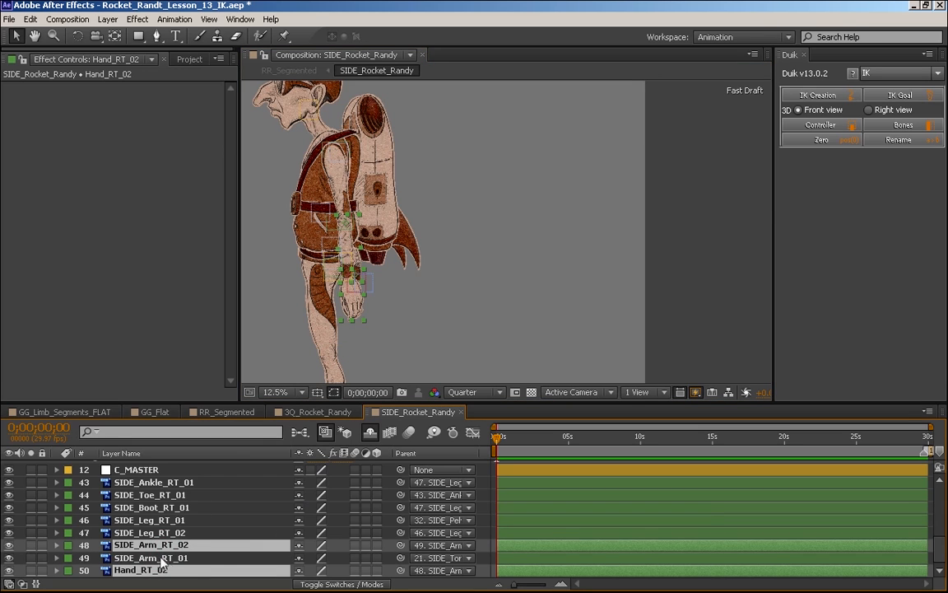
pyautogui.keyDown('ctrl'); pyautogui.click(162, 558); pyautogui.keyUp('ctrl')
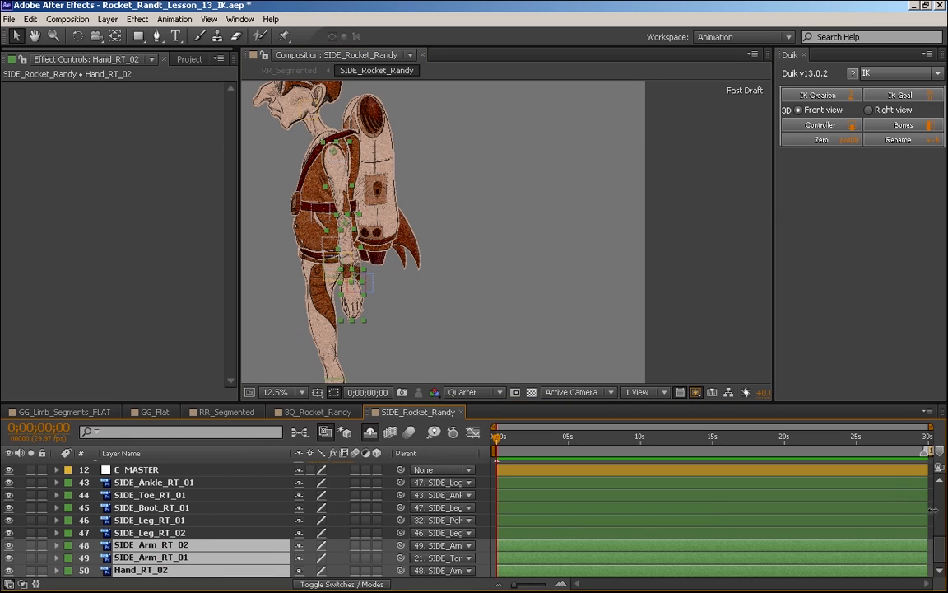
pyautogui.moveTo(938, 550); pyautogui.dragTo(938, 494)
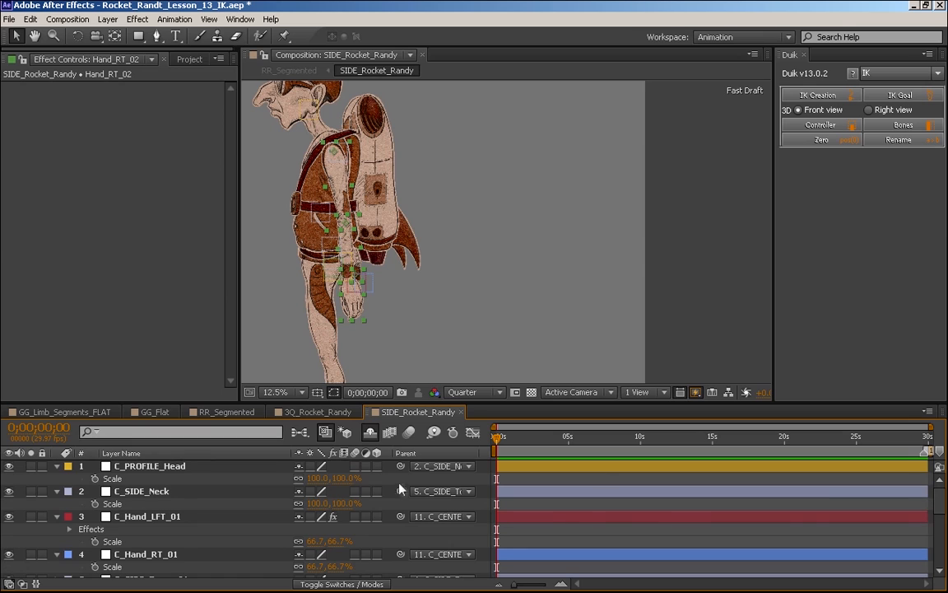
pyautogui.keyDown('ctrl'); pyautogui.click(163, 556); pyautogui.keyUp('ctrl')
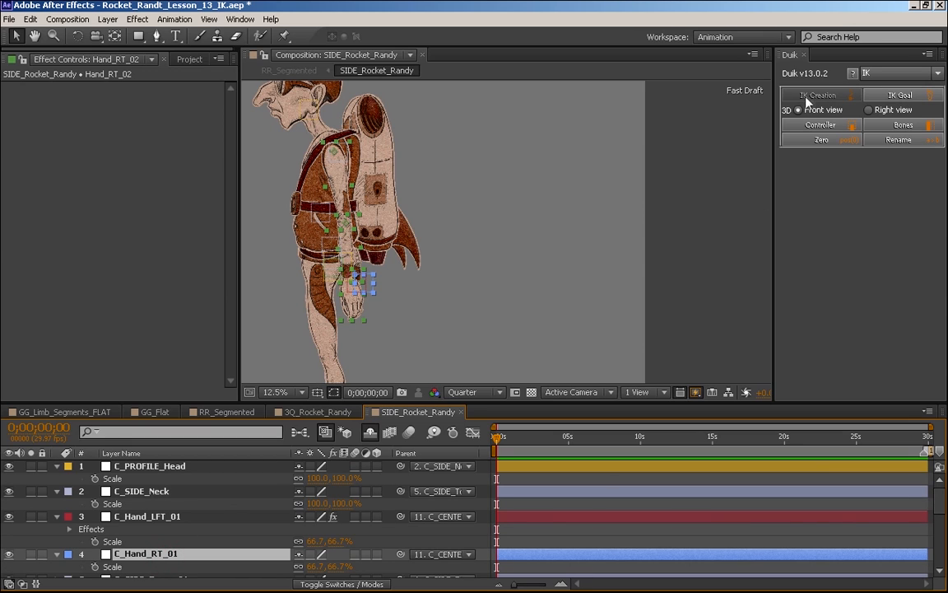
# - Turn on the IK orientation checkbox on C_Hand_RT_01, test the right arm with the controller and undo the test moves
pyautogui.moveTo(370, 289); pyautogui.dragTo(389, 272)
pyautogui.hotkey('ctrl', 'z')
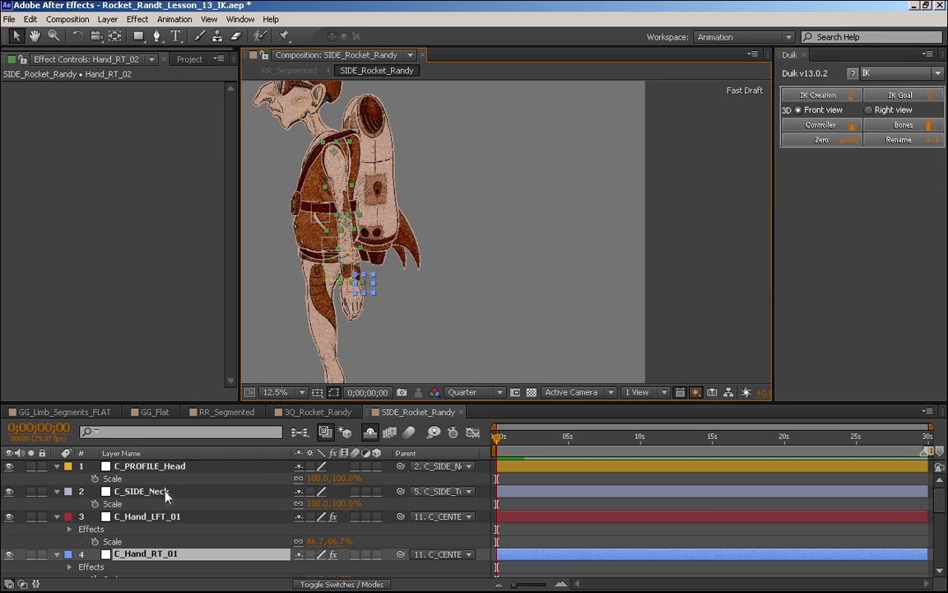
pyautogui.click(418, 314)
pyautogui.click(370, 287)
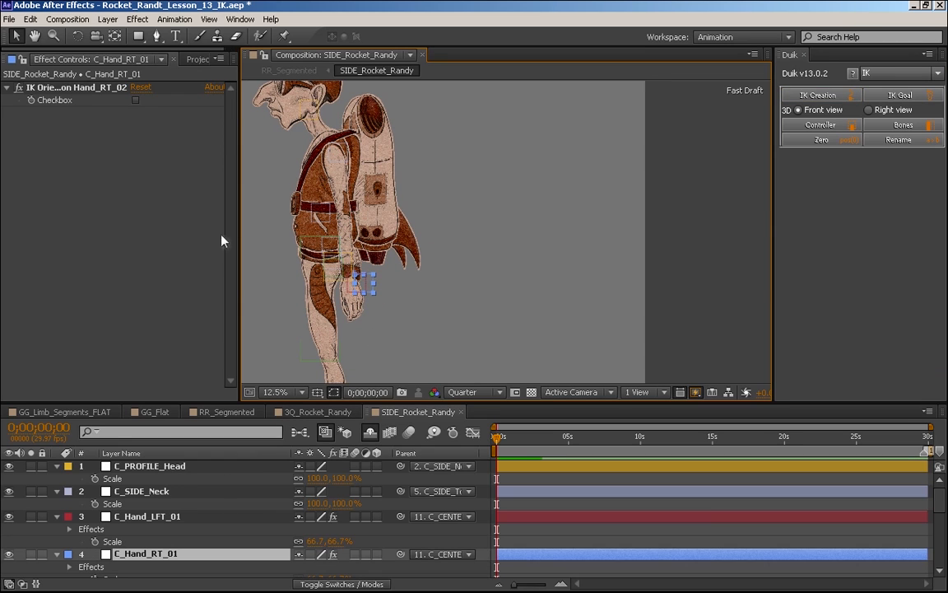
pyautogui.click(135, 100)
pyautogui.moveTo(328, 278); pyautogui.dragTo(268, 231)
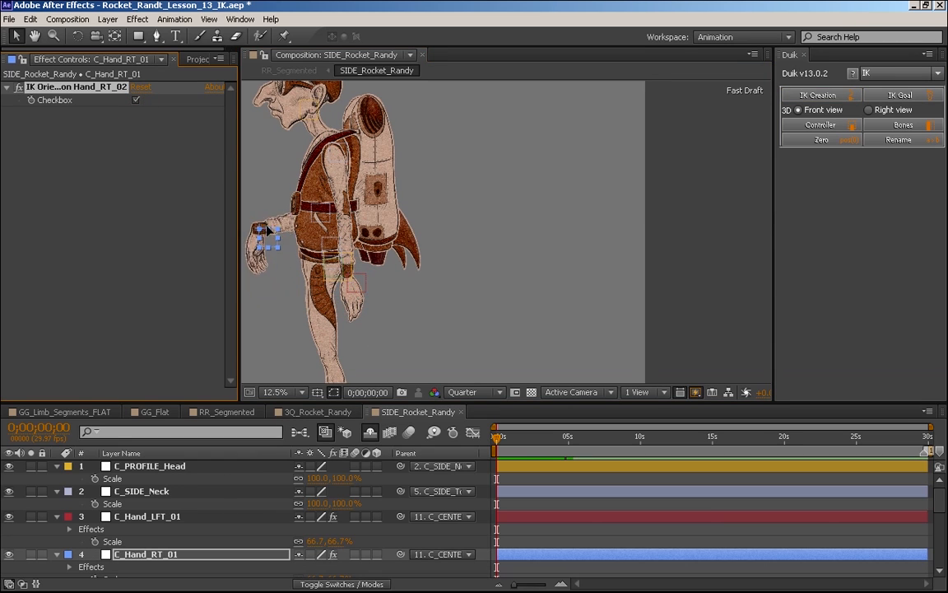
pyautogui.hotkey('ctrl', 'z')
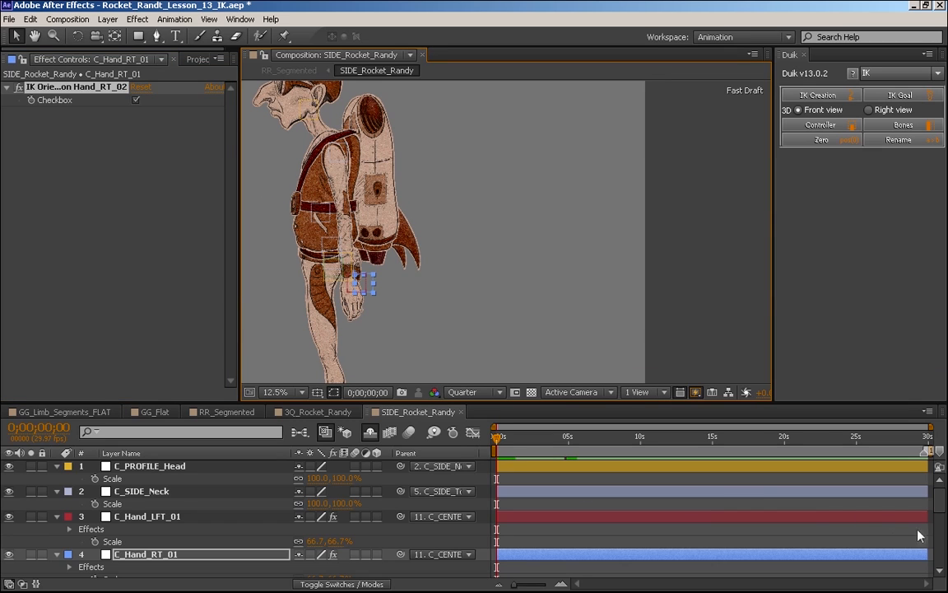
# - Lock the right arm layers Hand_RT_02, Hand_RT_02 goal, SIDE_Arm_RT_01 and SIDE_Arm_RT_02
pyautogui.scroll(-3, 930, 531)
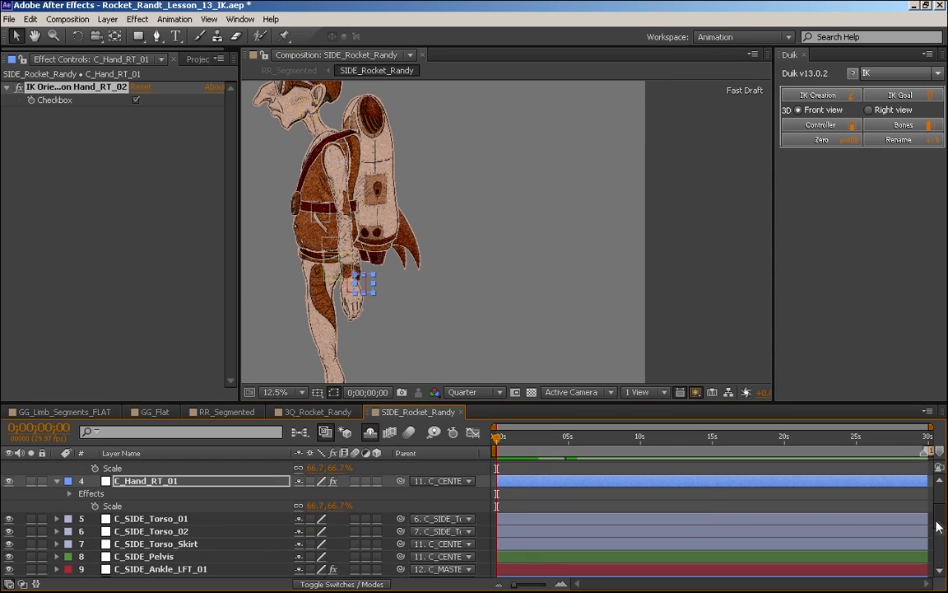
pyautogui.moveTo(936, 521); pyautogui.dragTo(932, 568)
pyautogui.click(142, 570)
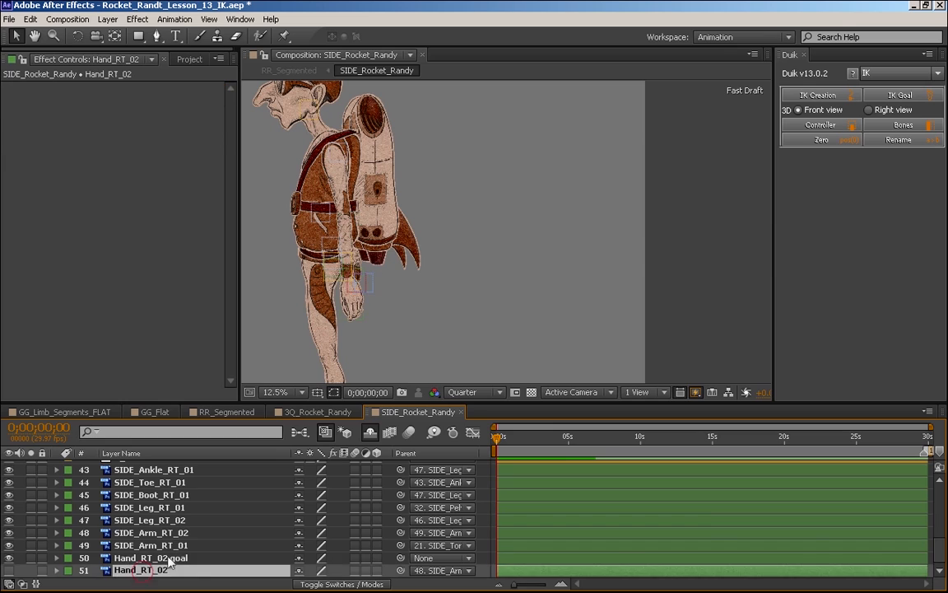
pyautogui.click(156, 558)
pyautogui.click(42, 570)
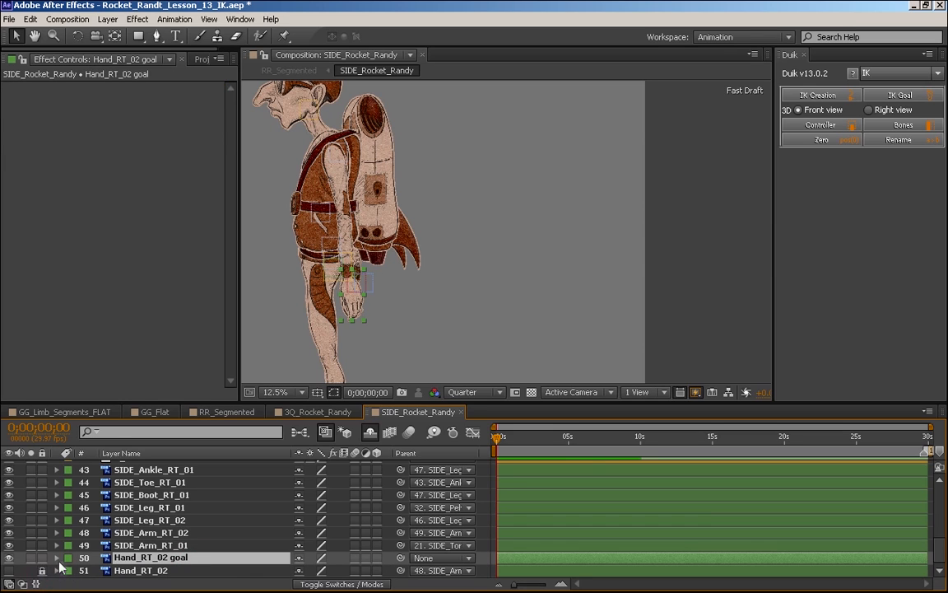
pyautogui.click(42, 558)
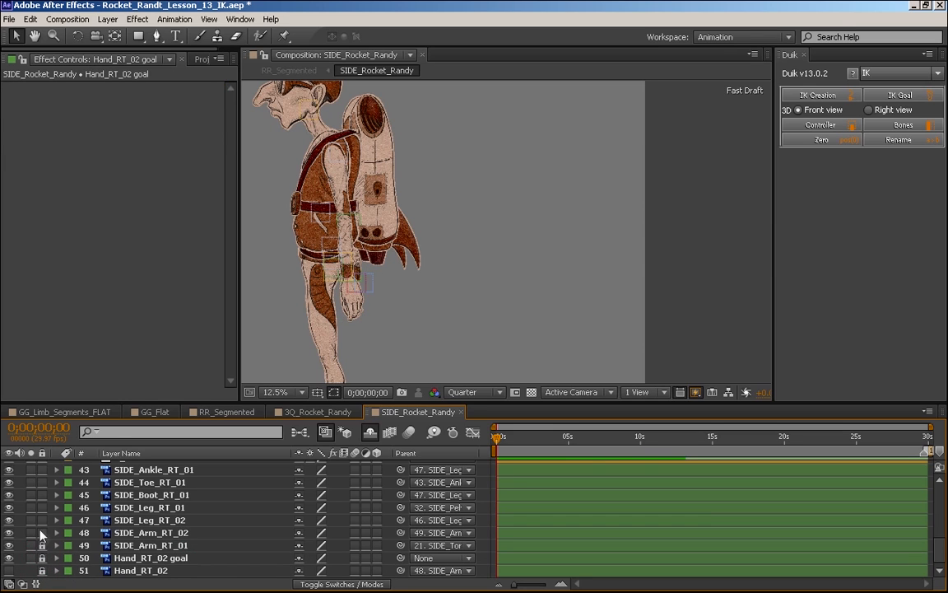
# - Set the right arm layers to shy: SIDE_Arm_RT_02, SIDE_Arm_RT_01, Hand_RT_02 goal and Hand_RT_02
pyautogui.click(299, 533)
pyautogui.click(299, 533)
pyautogui.click(299, 533)
pyautogui.click(299, 534)
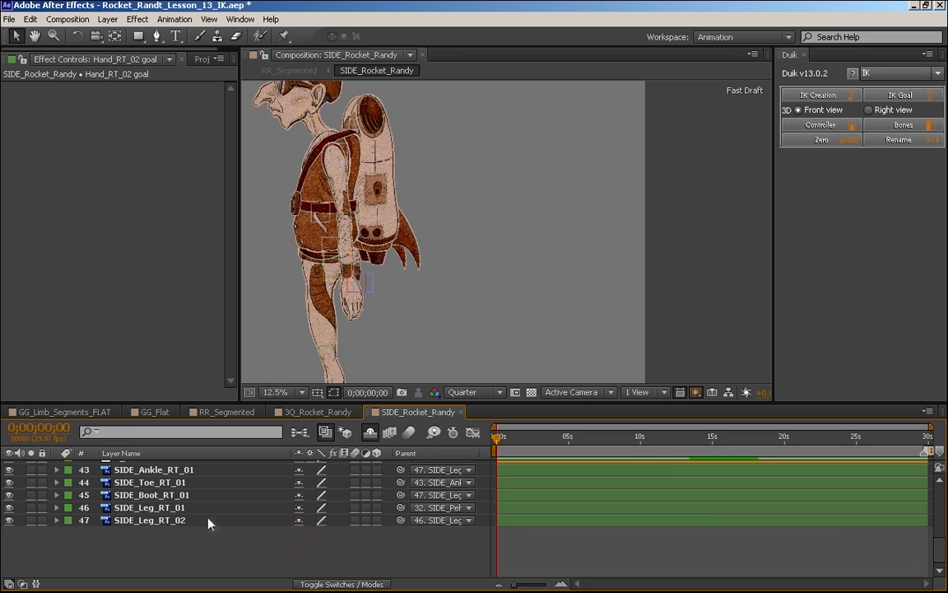
# - Create Duik IK on SIDE_Ankle_RT_01, SIDE_Leg_RT_02 and SIDE_Leg_RT_01 with C_SIDE_Ankle_RT_01 as the controller
pyautogui.click(157, 522)
pyautogui.click(165, 524)
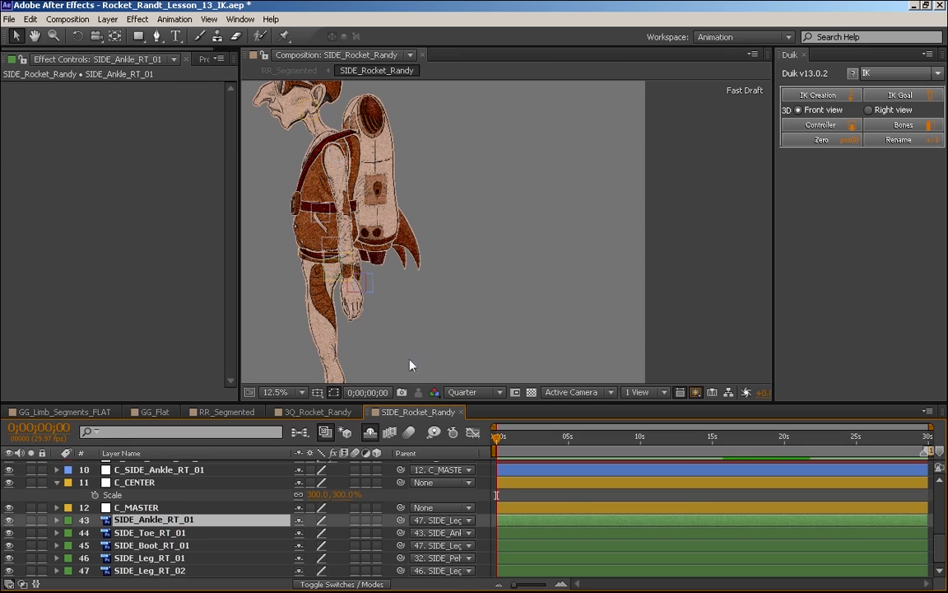
pyautogui.moveTo(412, 365); pyautogui.dragTo(429, 263)
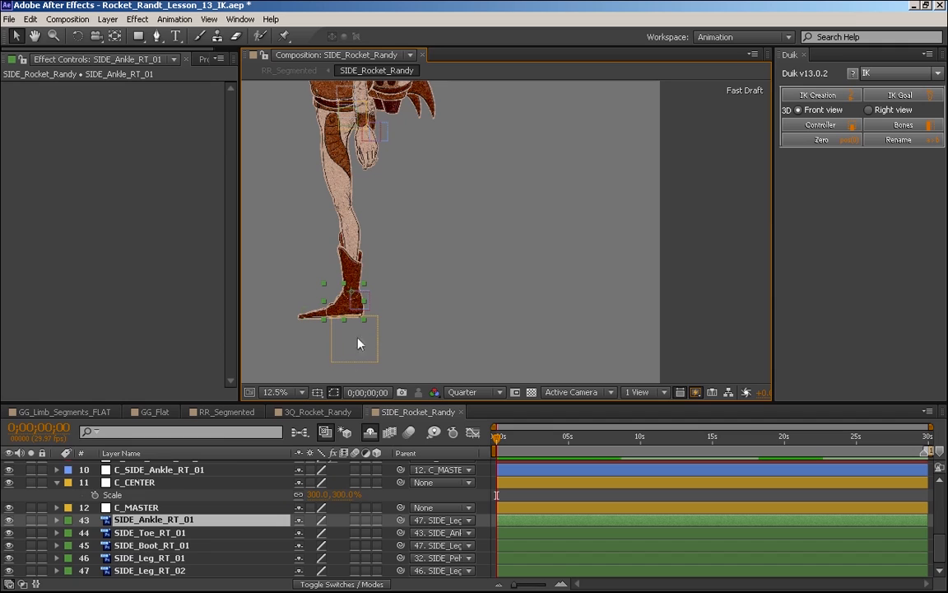
pyautogui.keyDown('ctrl'); pyautogui.click(171, 571); pyautogui.keyUp('ctrl')
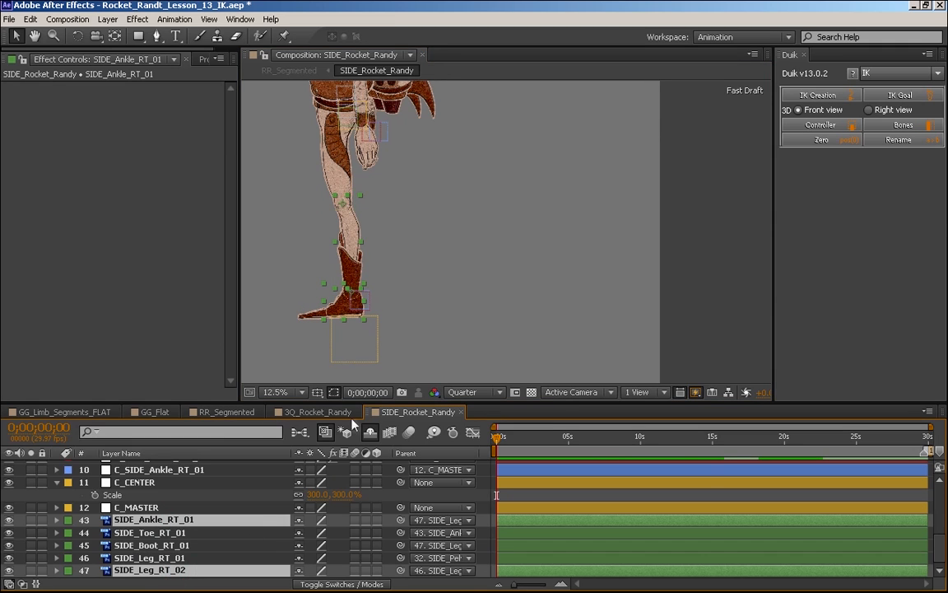
pyautogui.keyDown('ctrl'); pyautogui.click(148, 558); pyautogui.keyUp('ctrl')
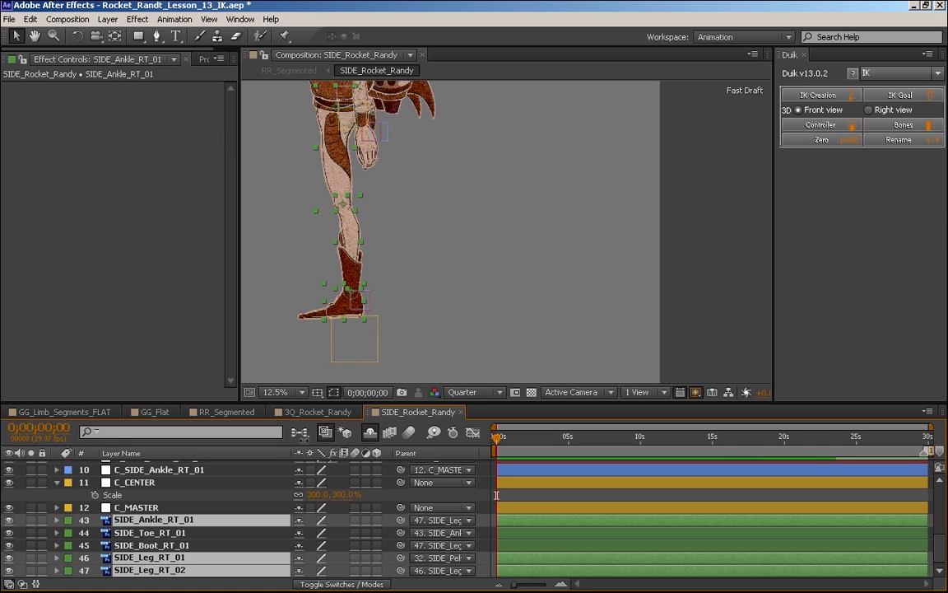
pyautogui.scroll(5, 939, 527)
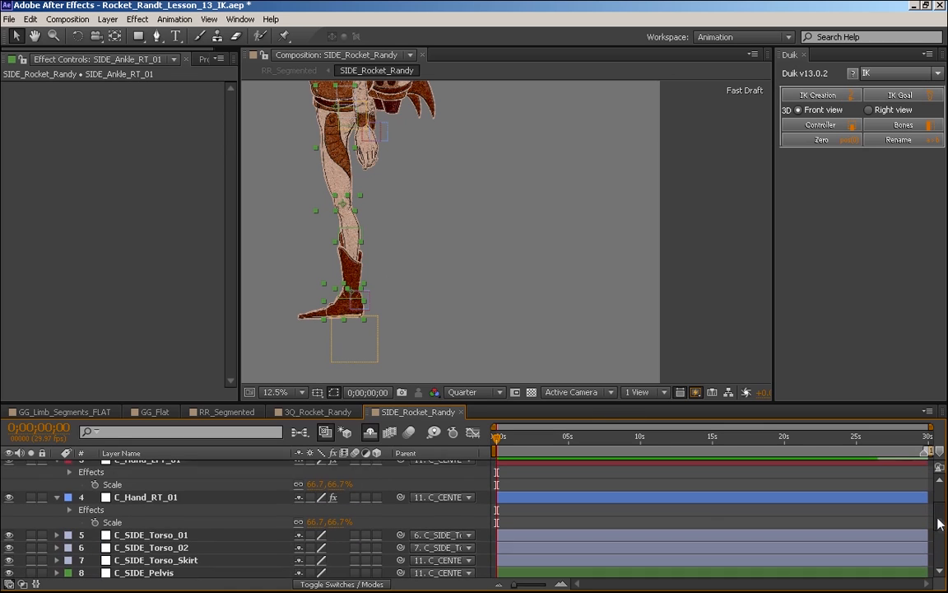
pyautogui.scroll(-3, 938, 531)
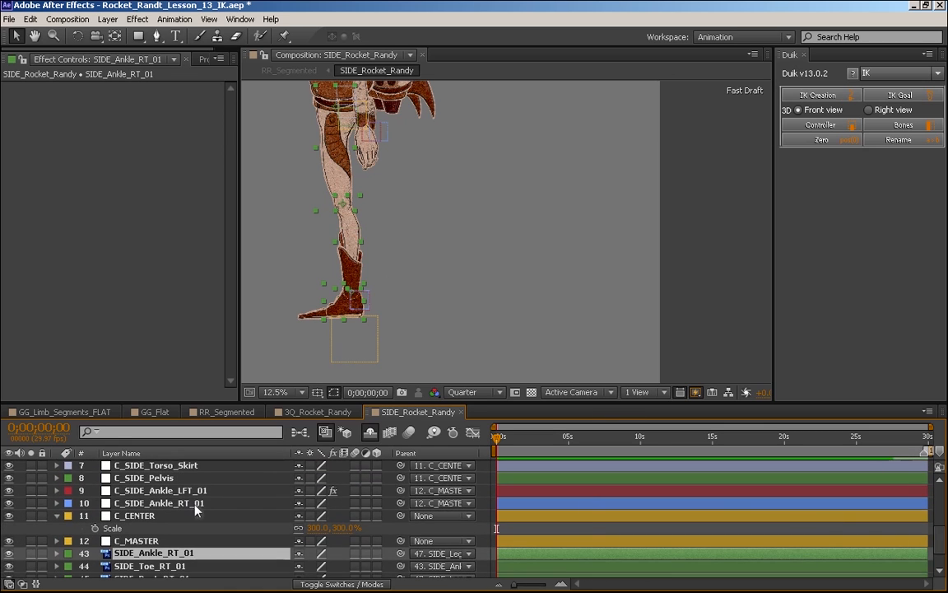
pyautogui.keyDown('ctrl'); pyautogui.click(195, 505); pyautogui.keyUp('ctrl')
pyautogui.scroll(-1, 930, 536)
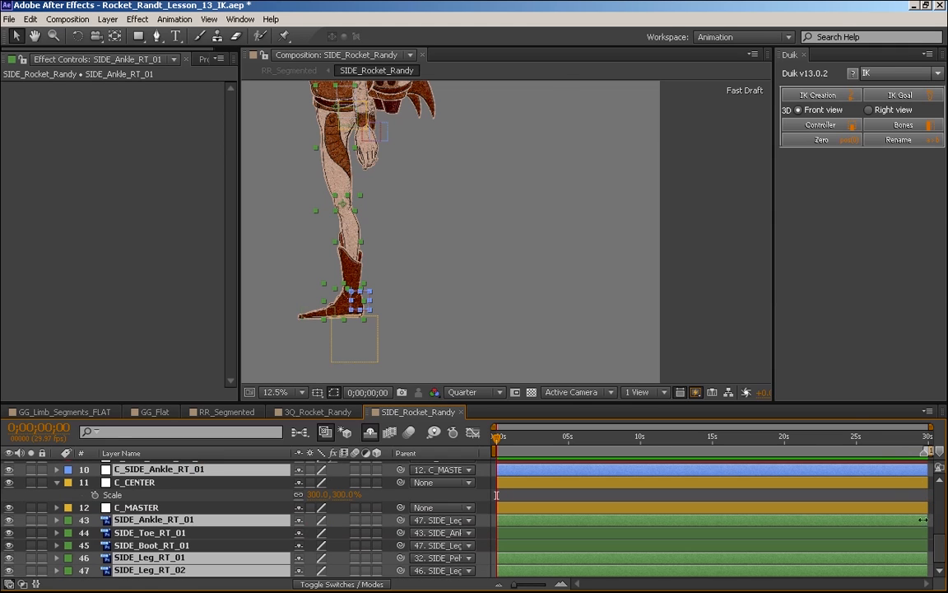
pyautogui.click(815, 96)
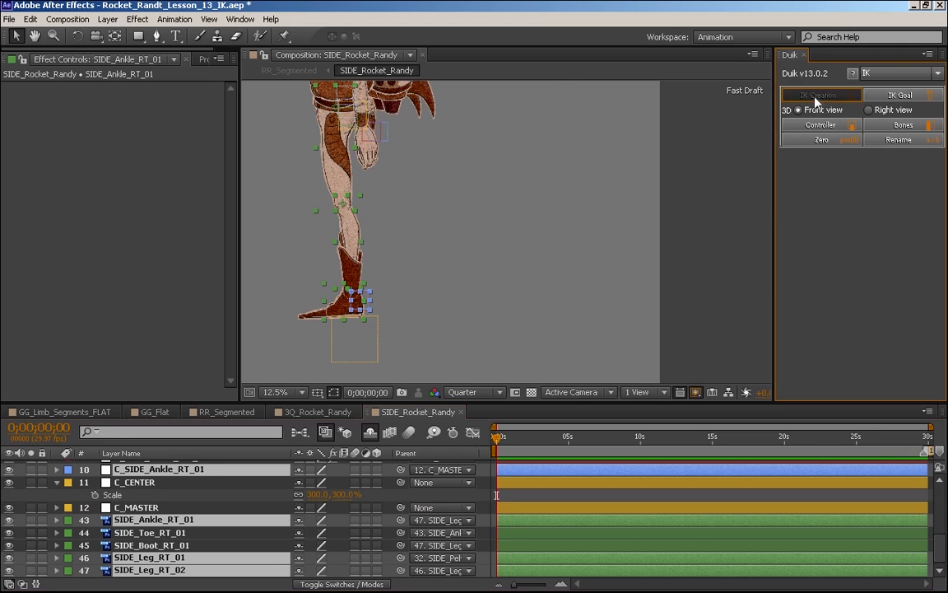
# - Test the right leg IK by moving C_SIDE_Ankle_RT_01, and undo the move
pyautogui.click(363, 306)
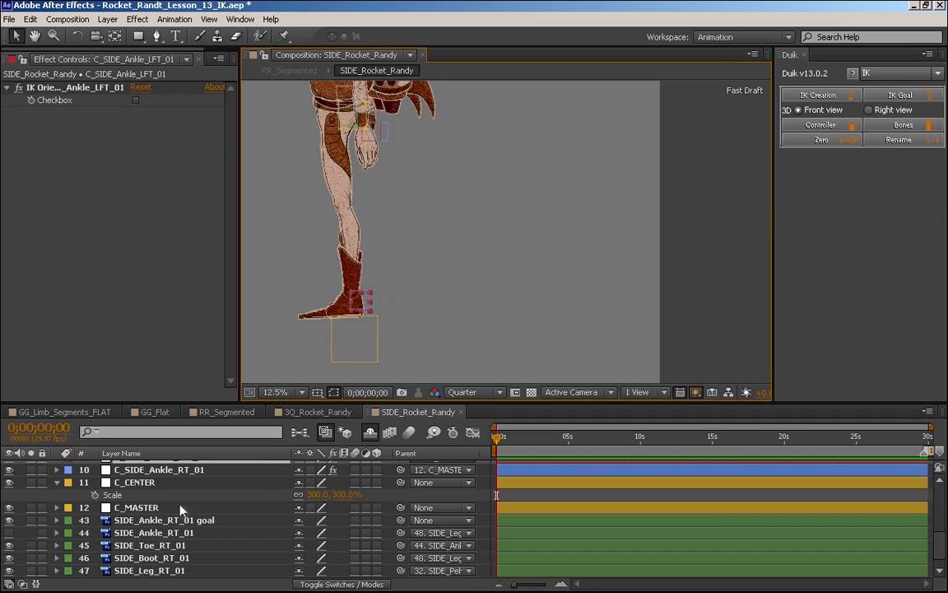
pyautogui.click(150, 469)
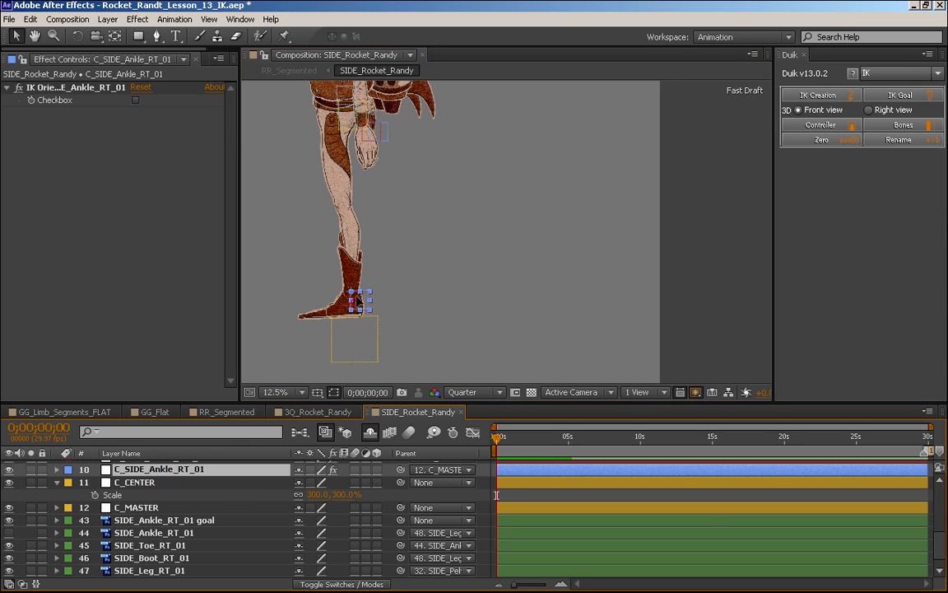
pyautogui.moveTo(358, 303); pyautogui.dragTo(324, 248)
pyautogui.hotkey('ctrl', 'z')
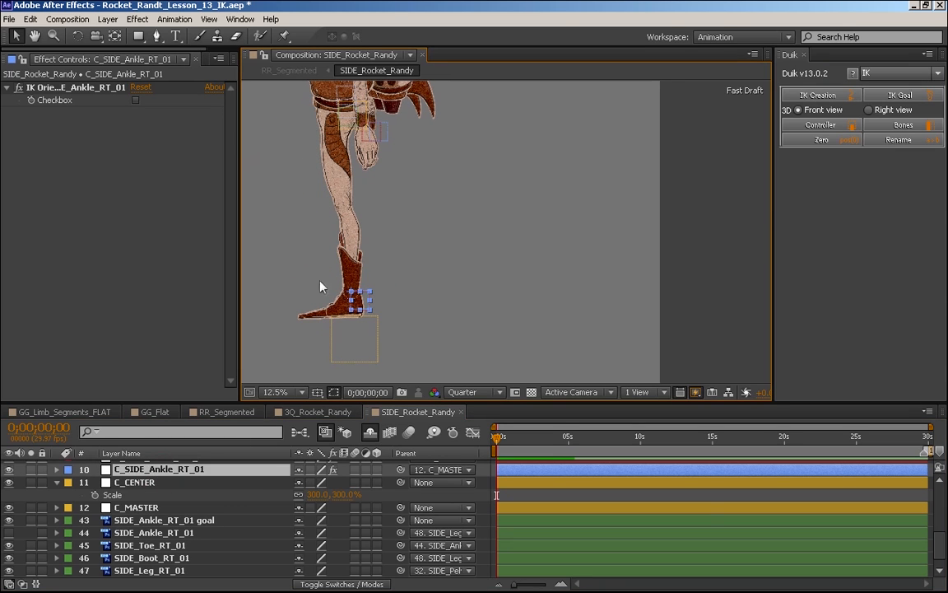
# - Parent SIDE_Toe_RT_01 to SIDE_Ankle_RT_01 goal, then test the foot with C_SIDE_Ankle_RT_01 and undo the test move
pyautogui.click(157, 546)
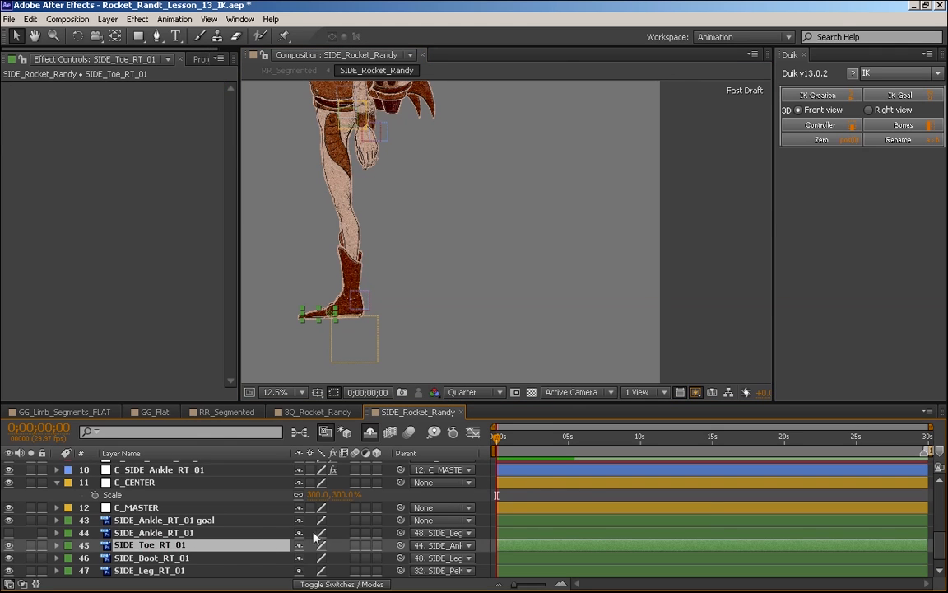
pyautogui.moveTo(400, 545); pyautogui.dragTo(177, 514)
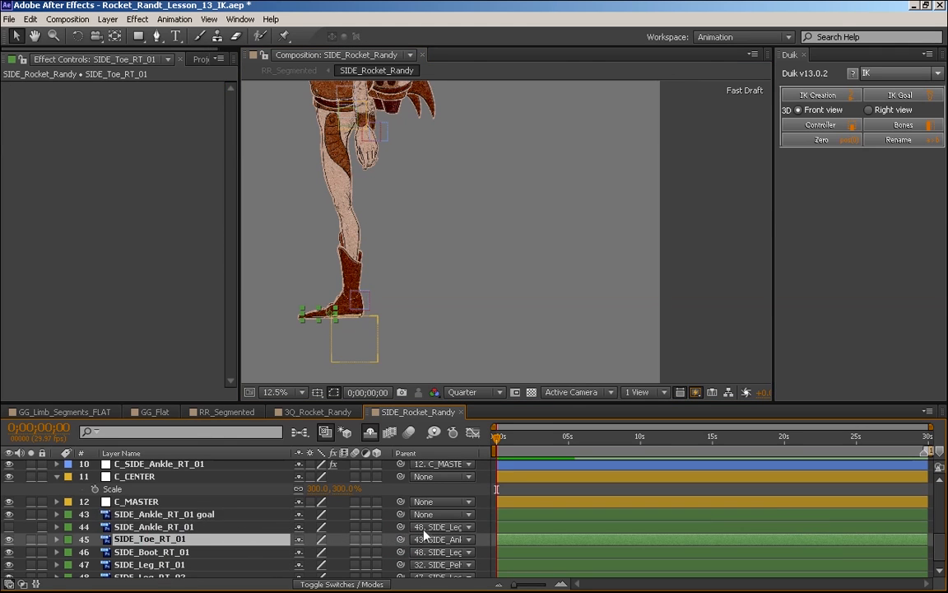
pyautogui.click(360, 301)
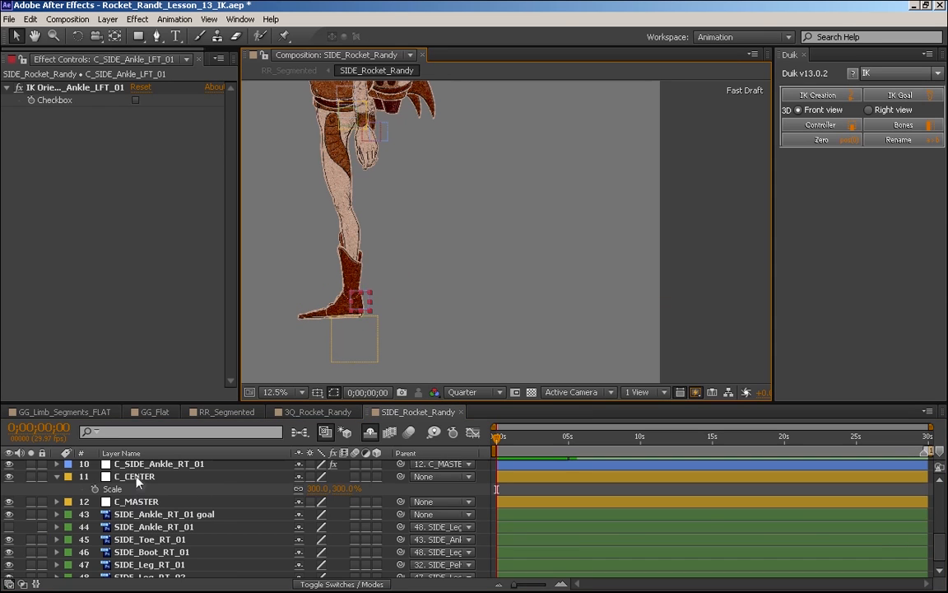
pyautogui.click(158, 464)
pyautogui.moveTo(347, 265)
pyautogui.mouseDown()
pyautogui.moveTo(309, 276)
pyautogui.moveTo(331, 284)
pyautogui.moveTo(344, 272)
pyautogui.mouseUp()
pyautogui.hotkey('ctrl', 'z')
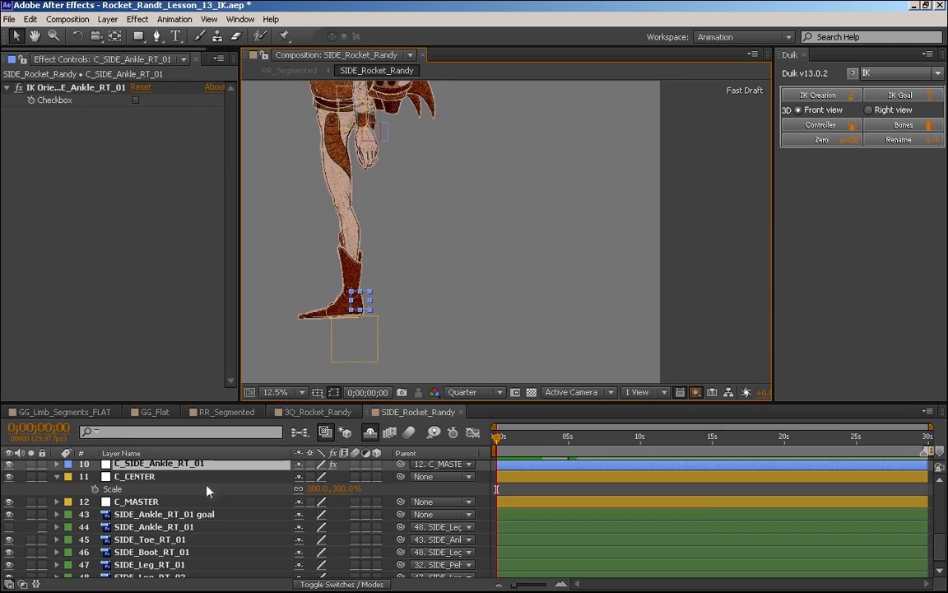
# - Lock the right leg layers SIDE_Ankle_RT_01 goal, SIDE_Ankle_RT_01, SIDE_Toe_RT_01, SIDE_Boot_RT_01, SIDE_Leg_RT_01 and SIDE_Leg_RT_02
pyautogui.click(119, 513)
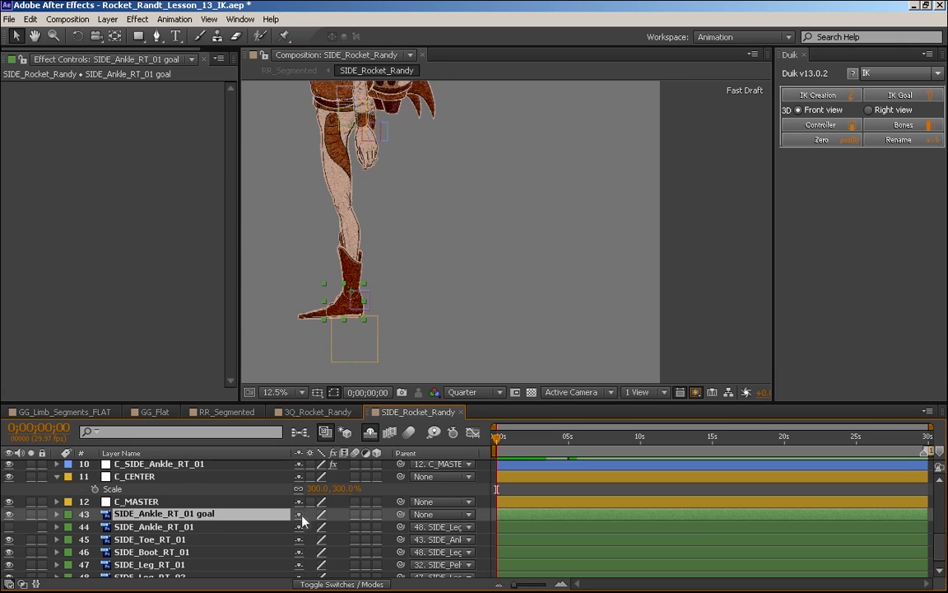
pyautogui.click(42, 514)
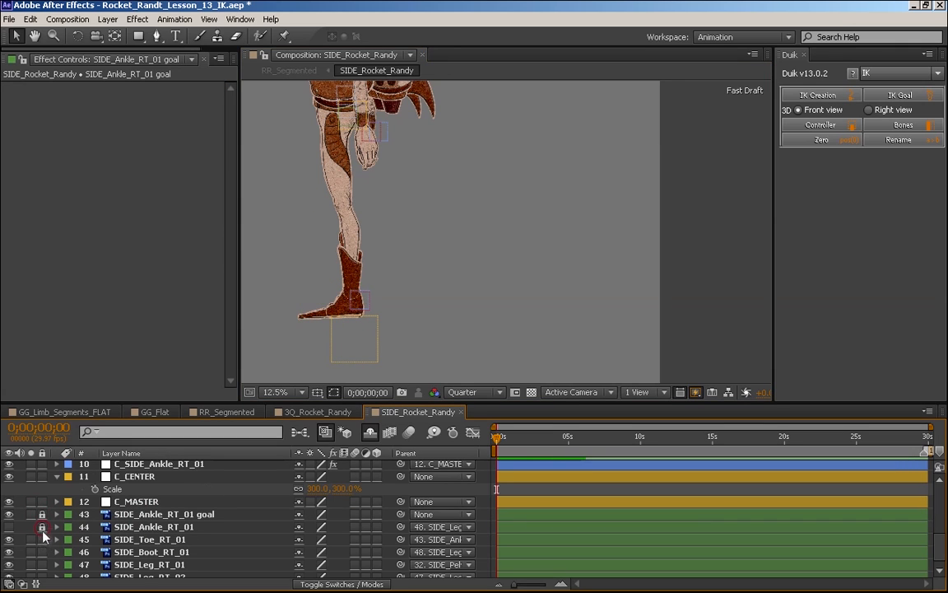
pyautogui.moveTo(42, 526); pyautogui.dragTo(42, 565)
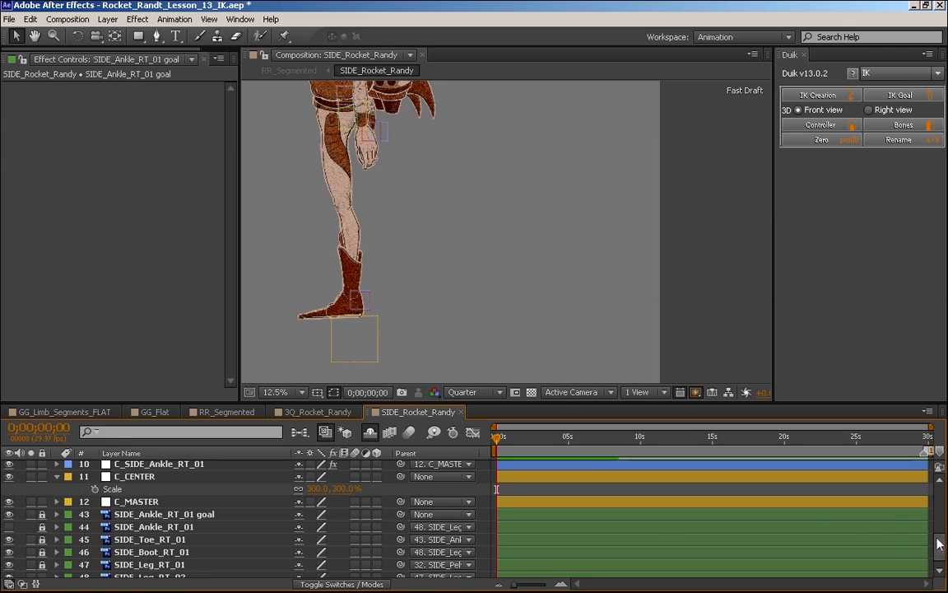
pyautogui.scroll(-1, 848, 494)
pyautogui.click(42, 570)
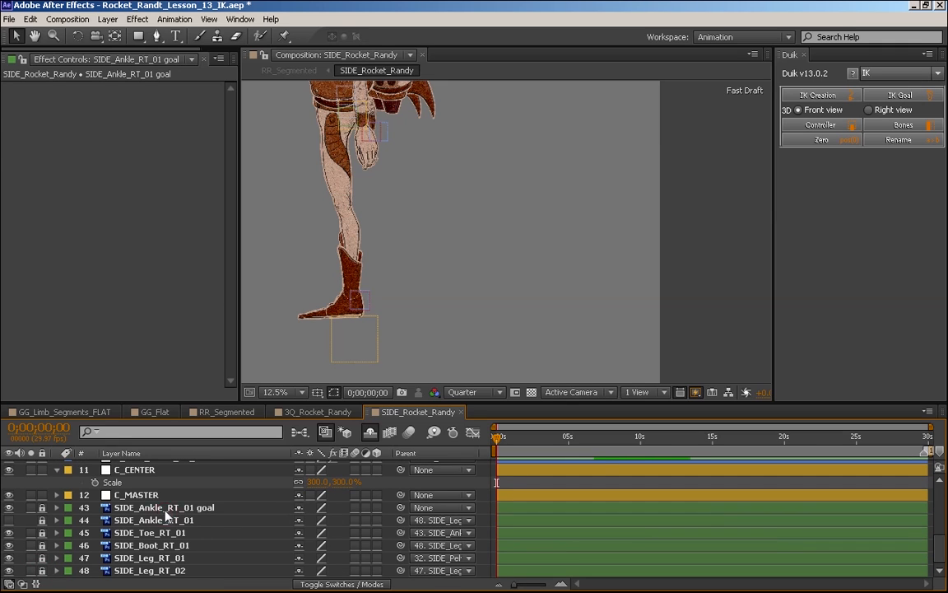
# - Set all six right leg layers to shy, from SIDE_Ankle_RT_01 goal through SIDE_Leg_RT_02
pyautogui.click(299, 509)
pyautogui.click(298, 509)
pyautogui.click(299, 512)
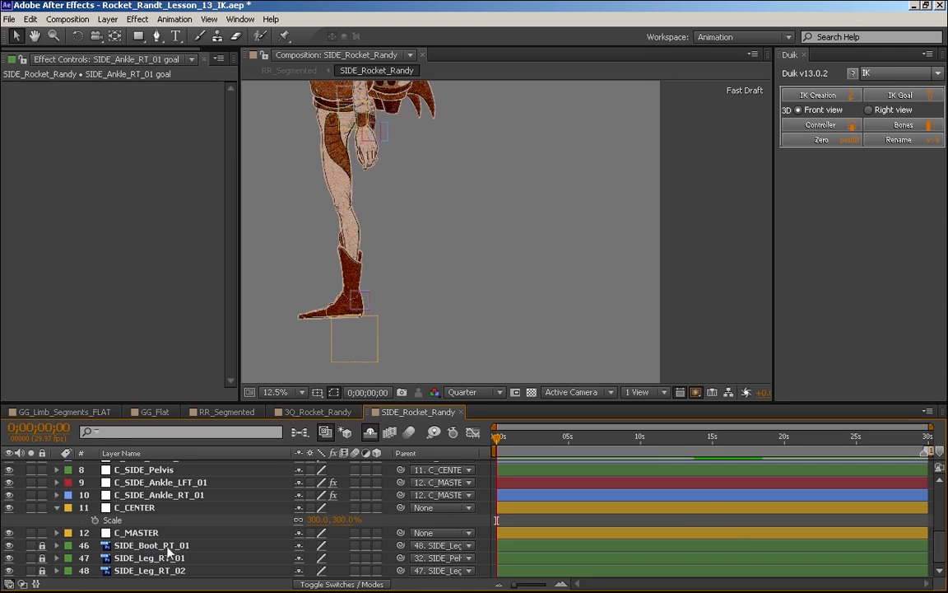
pyautogui.click(299, 546)
pyautogui.click(299, 546)
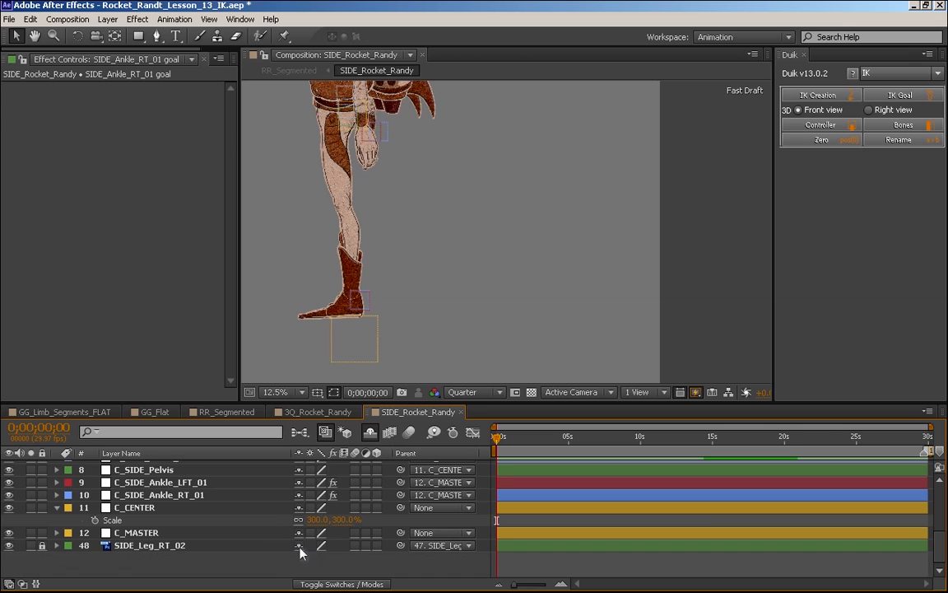
pyautogui.click(300, 547)
# - Test the body rig by moving the C_CENTER controller, and undo the move
pyautogui.press('space')
pyautogui.moveTo(411, 189); pyautogui.dragTo(515, 315)
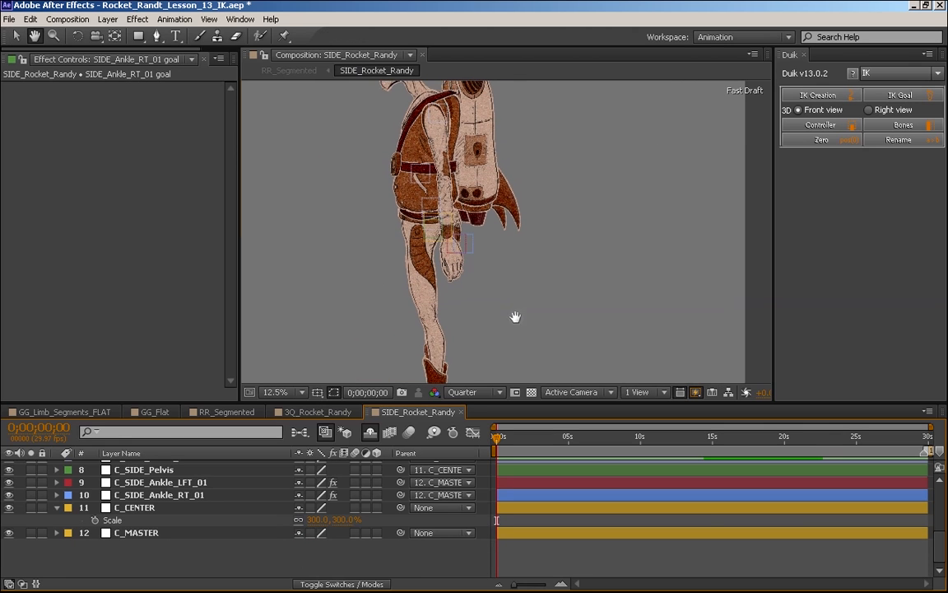
pyautogui.click(434, 232)
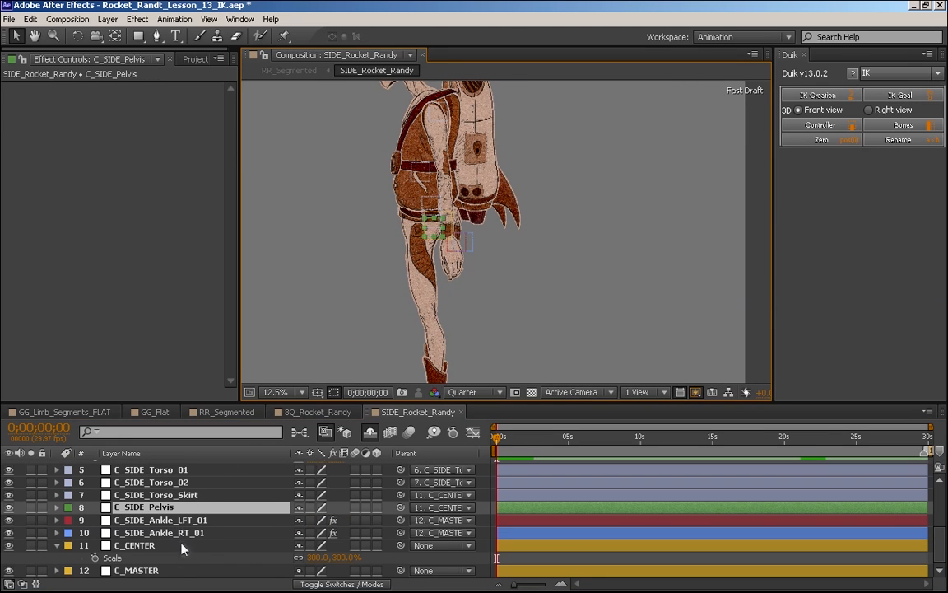
pyautogui.click(149, 546)
pyautogui.moveTo(518, 282); pyautogui.dragTo(535, 194)
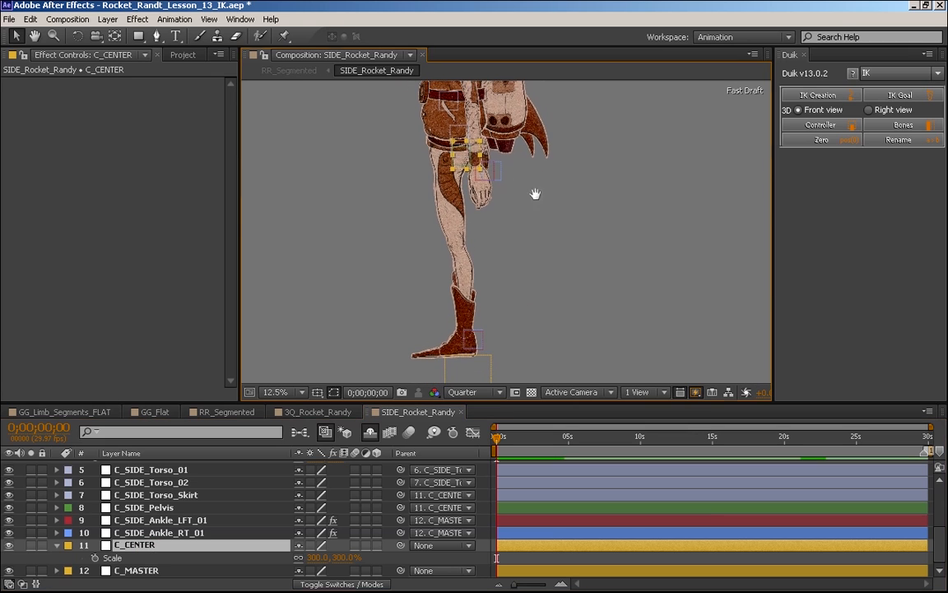
pyautogui.moveTo(462, 158); pyautogui.dragTo(514, 230)
pyautogui.hotkey('ctrl', 'z')
# - Test the hips by rotating the C_SIDE_Pelvis controller, and undo the rotation
pyautogui.click(169, 505)
pyautogui.press('w')
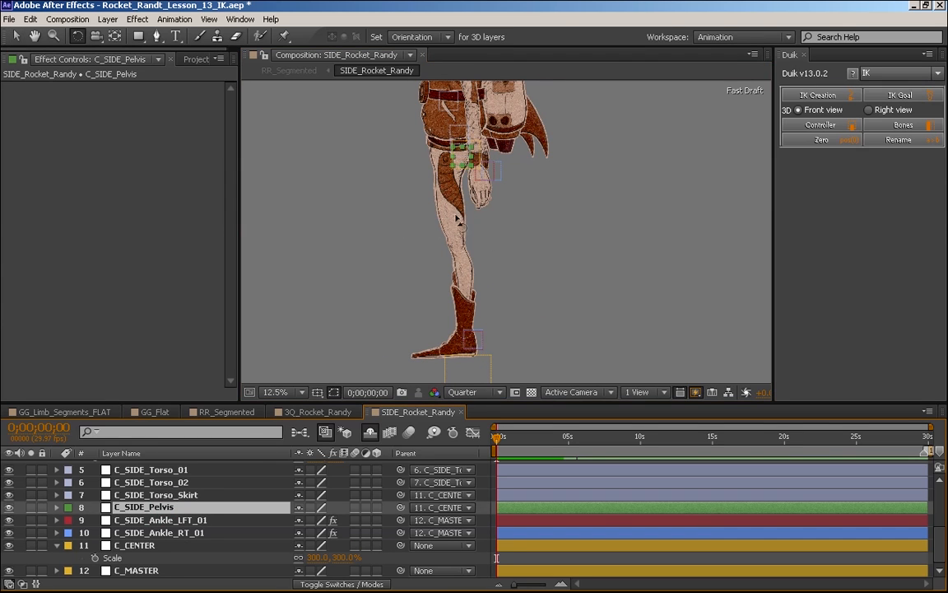
pyautogui.moveTo(458, 169); pyautogui.dragTo(482, 167)
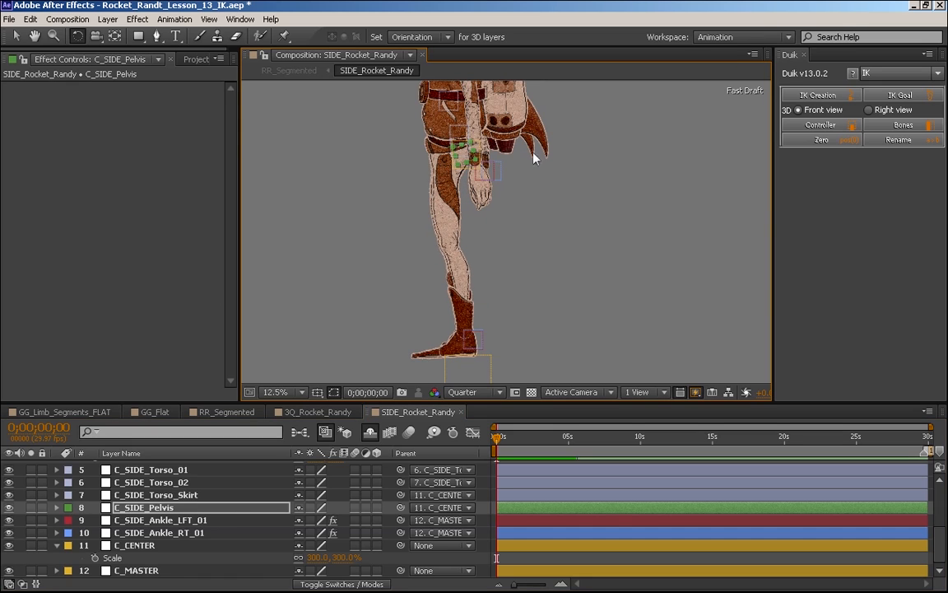
pyautogui.hotkey('ctrl', 'z')
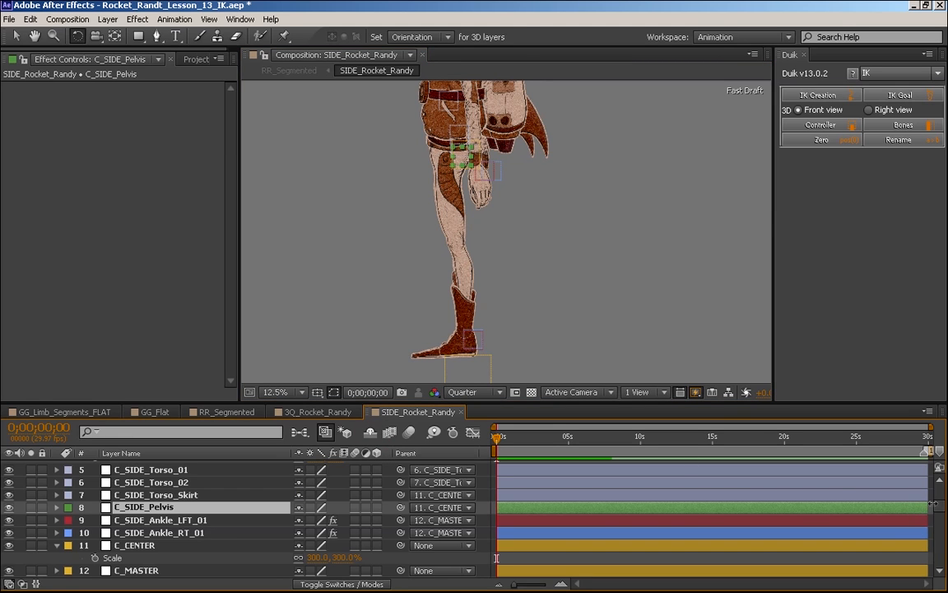
# - Examine the shy leg, pelvis and arm layers and their parents while test-rotating C_SIDE_Pelvis
pyautogui.moveTo(937, 509); pyautogui.dragTo(928, 552)
pyautogui.click(198, 522)
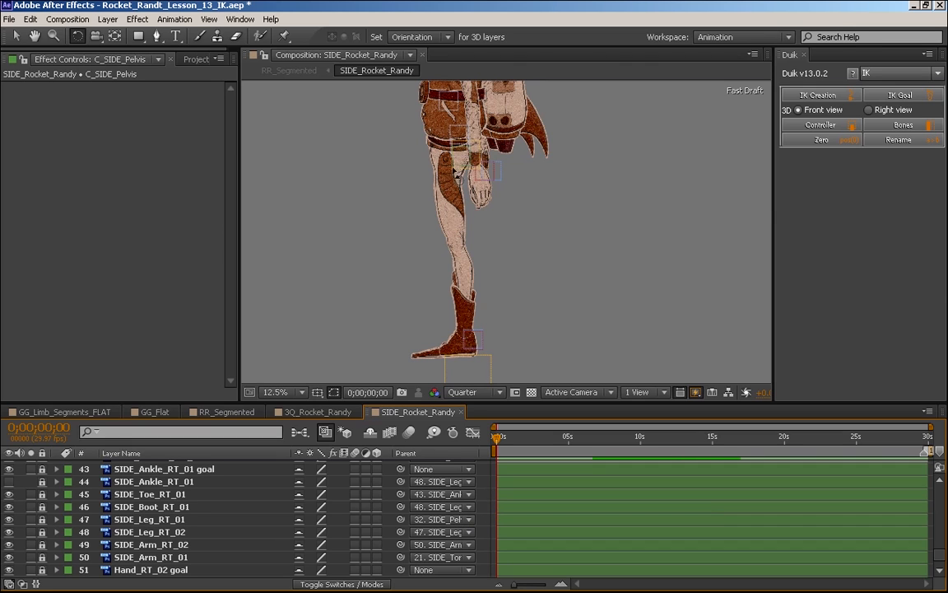
pyautogui.moveTo(467, 158); pyautogui.dragTo(497, 160)
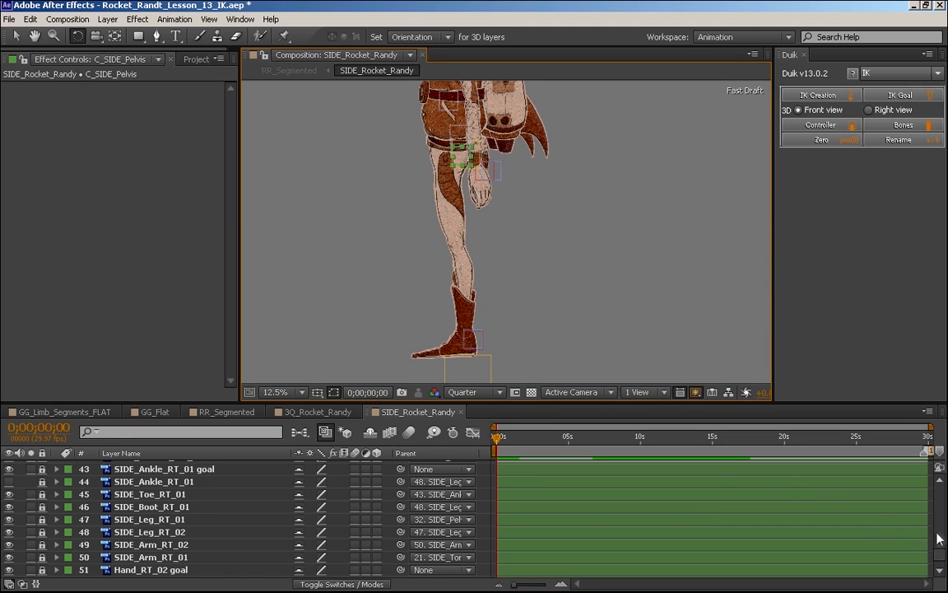
pyautogui.scroll(1, 943, 553)
pyautogui.scroll(4, 943, 554)
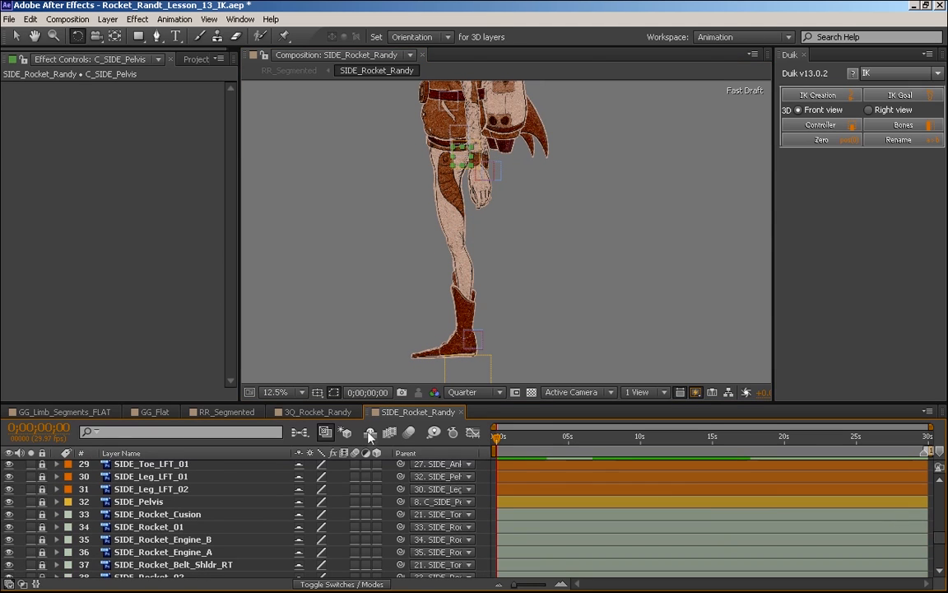
# - Hide the shy layers and test the body rig by rotating the C_CENTER controller
pyautogui.click(370, 432)
pyautogui.moveTo(939, 558); pyautogui.dragTo(940, 522)
pyautogui.click(155, 518)
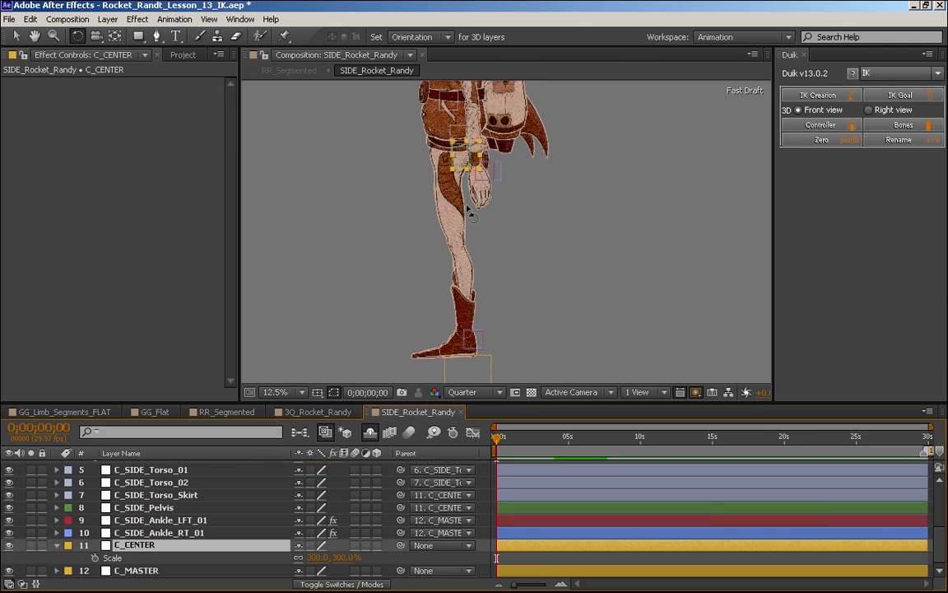
pyautogui.moveTo(473, 162); pyautogui.dragTo(500, 206)
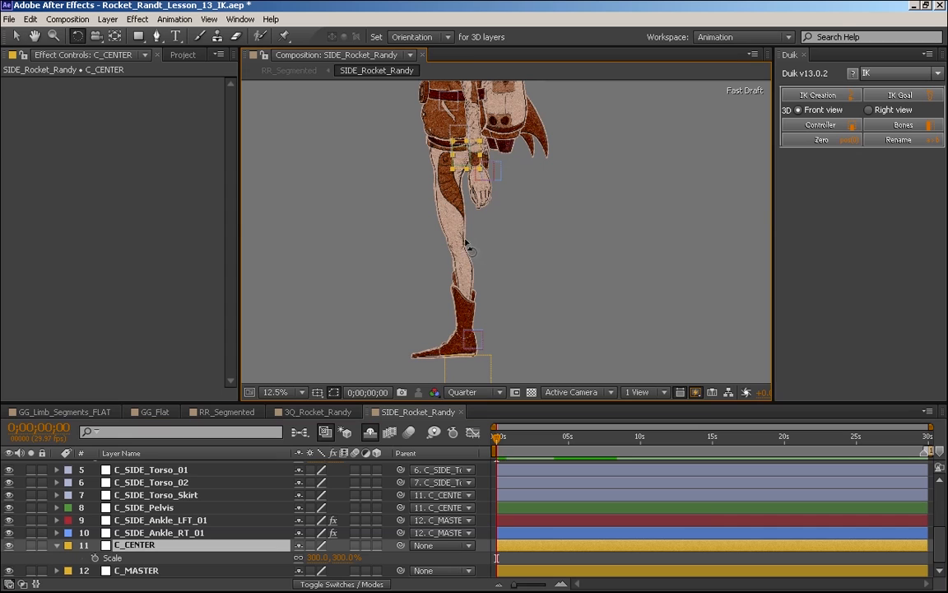
# - Save the project and move the C_Hand_LFT_01 and C_Hand_RT_01 controllers away from the hips to the front of the body
pyautogui.scroll(2, 463, 248)
pyautogui.scroll(4, 477, 256)
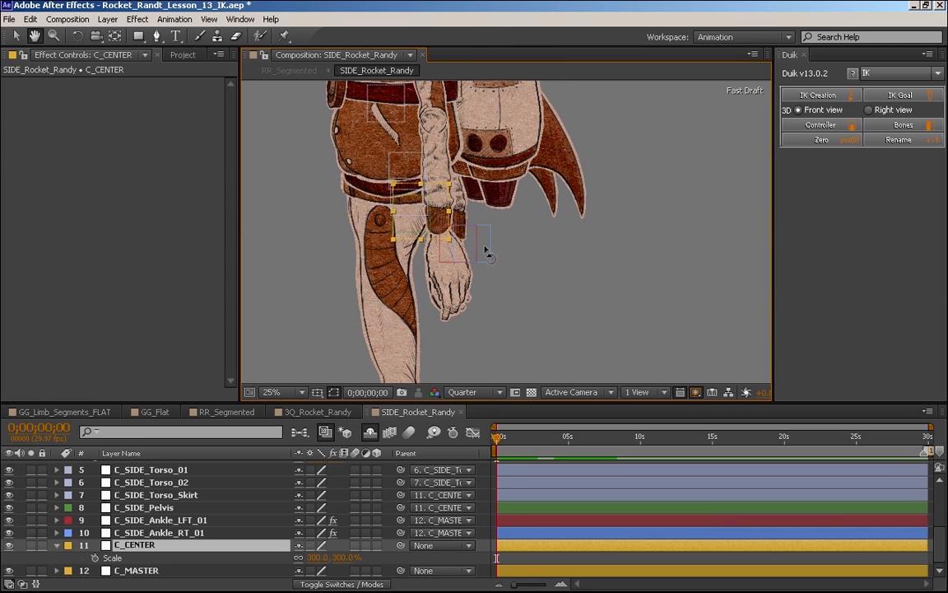
pyautogui.press('v')
pyautogui.hotkey('ctrl', 's')
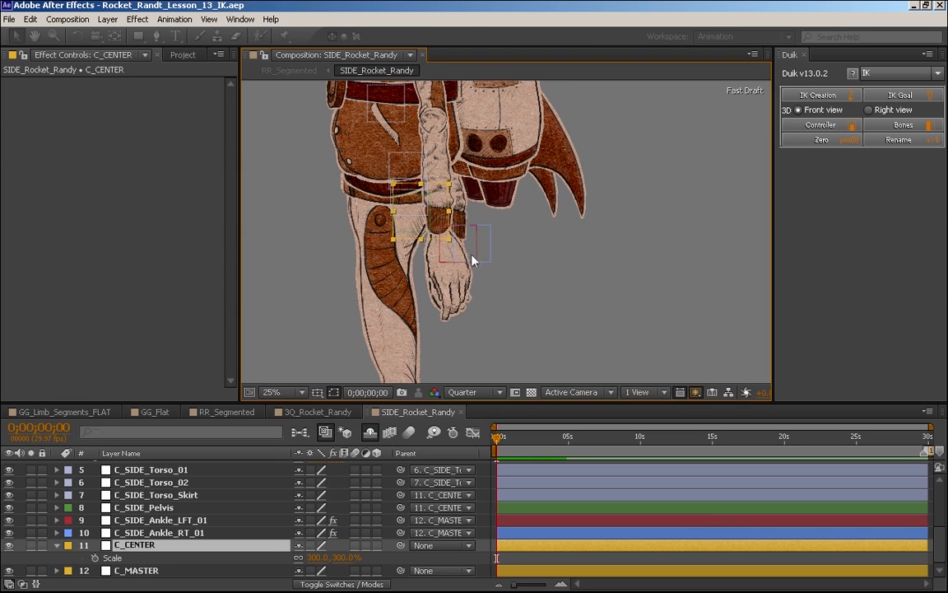
pyautogui.moveTo(465, 252)
pyautogui.mouseDown()
pyautogui.moveTo(284, 202)
pyautogui.moveTo(469, 243)
pyautogui.mouseUp()
pyautogui.moveTo(342, 179); pyautogui.dragTo(314, 183)
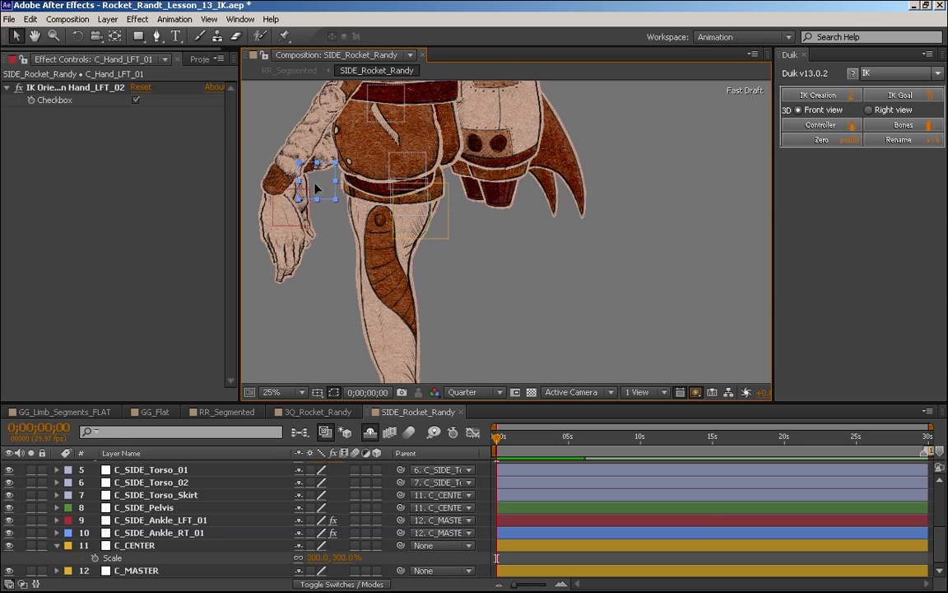
# - Test bending the body by rotating C_CENTER and counter-rotating C_SIDE_Pelvis, and undo both rotations
pyautogui.click(440, 232)
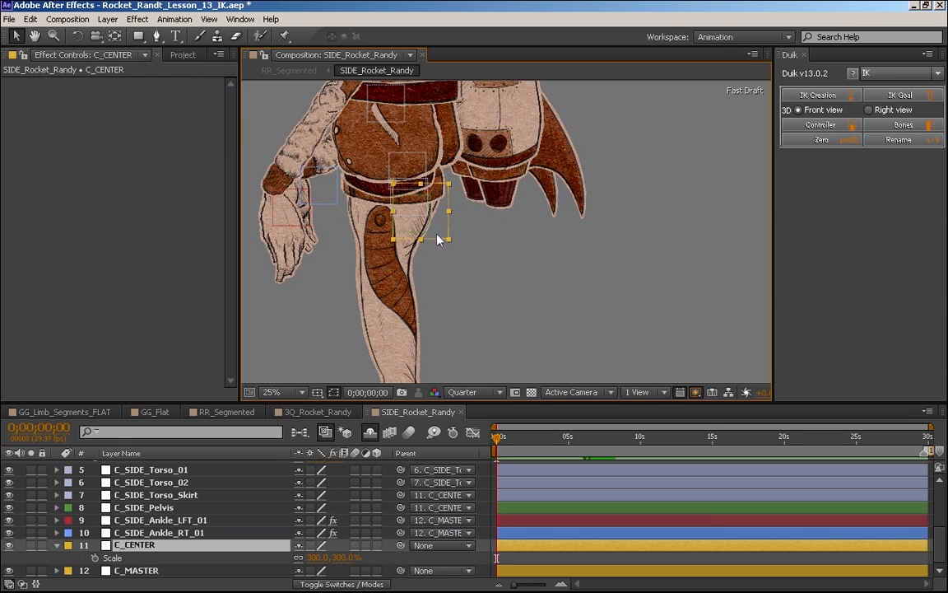
pyautogui.press('w')
pyautogui.moveTo(442, 233); pyautogui.dragTo(455, 195)
pyautogui.click(157, 507)
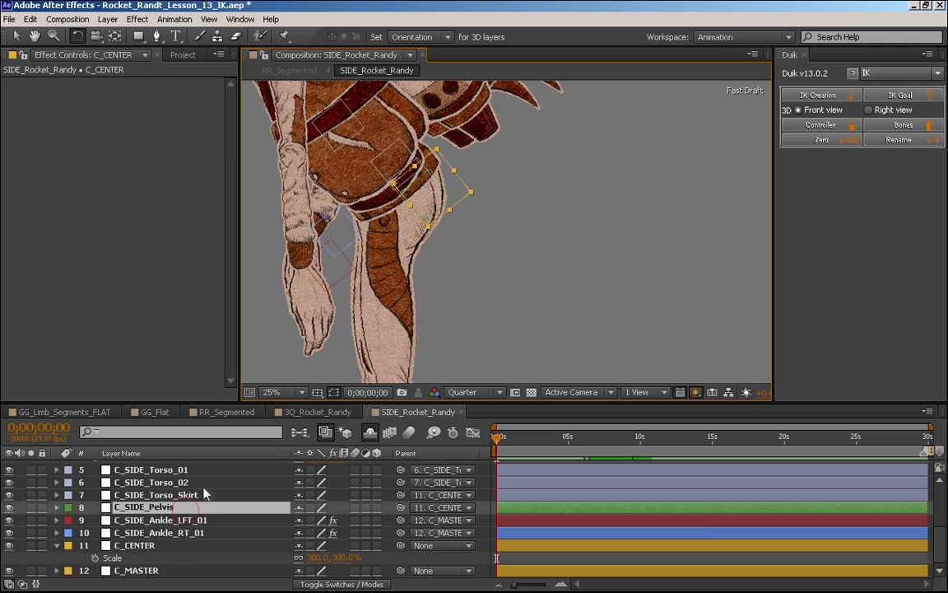
pyautogui.moveTo(430, 212); pyautogui.dragTo(447, 190)
pyautogui.hotkey('ctrl', 'z')
pyautogui.hotkey('ctrl', 'z')
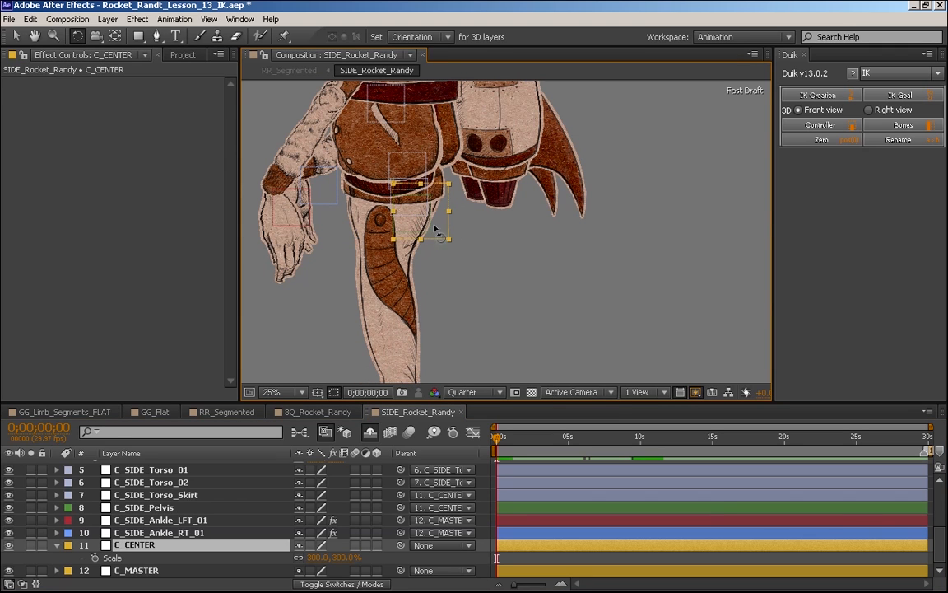
# - Test-rotate C_CENTER again, undo it, and test-rotate C_SIDE_Pelvis by itself to compare the belt's movement
pyautogui.moveTo(428, 227)
pyautogui.mouseDown()
pyautogui.moveTo(438, 233)
pyautogui.moveTo(441, 225)
pyautogui.moveTo(418, 226)
pyautogui.moveTo(436, 212)
pyautogui.moveTo(416, 241)
pyautogui.moveTo(442, 211)
pyautogui.moveTo(424, 233)
pyautogui.mouseUp()
pyautogui.hotkey('ctrl', 'z')
pyautogui.click(179, 508)
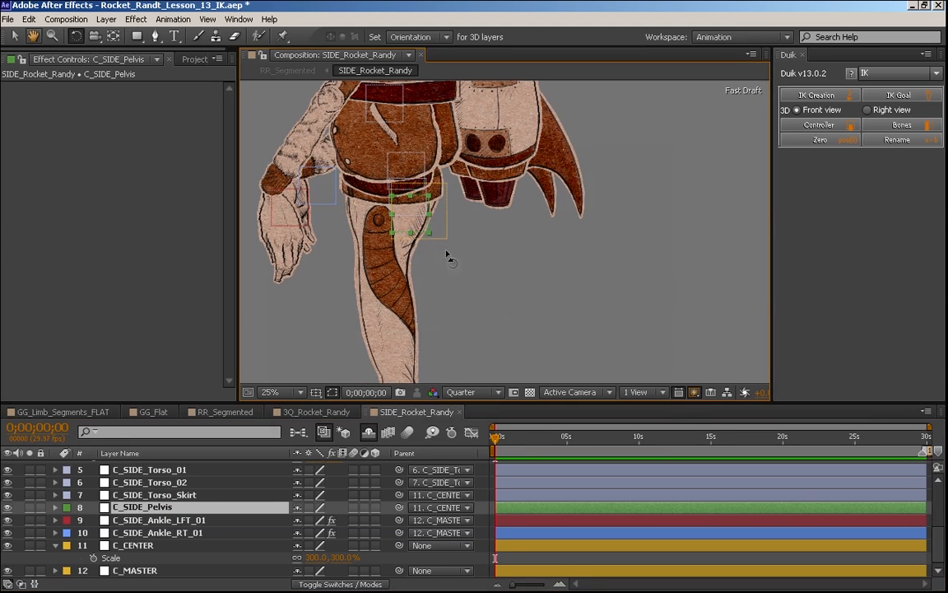
pyautogui.moveTo(418, 224)
pyautogui.mouseDown()
pyautogui.moveTo(412, 231)
pyautogui.moveTo(428, 220)
pyautogui.moveTo(403, 215)
pyautogui.moveTo(435, 221)
pyautogui.mouseUp()
# - Unlock SIDE_Belt_CENTER among the shy layers, parent it to C_CENTER, and lock it again
pyautogui.moveTo(939, 546); pyautogui.dragTo(944, 497)
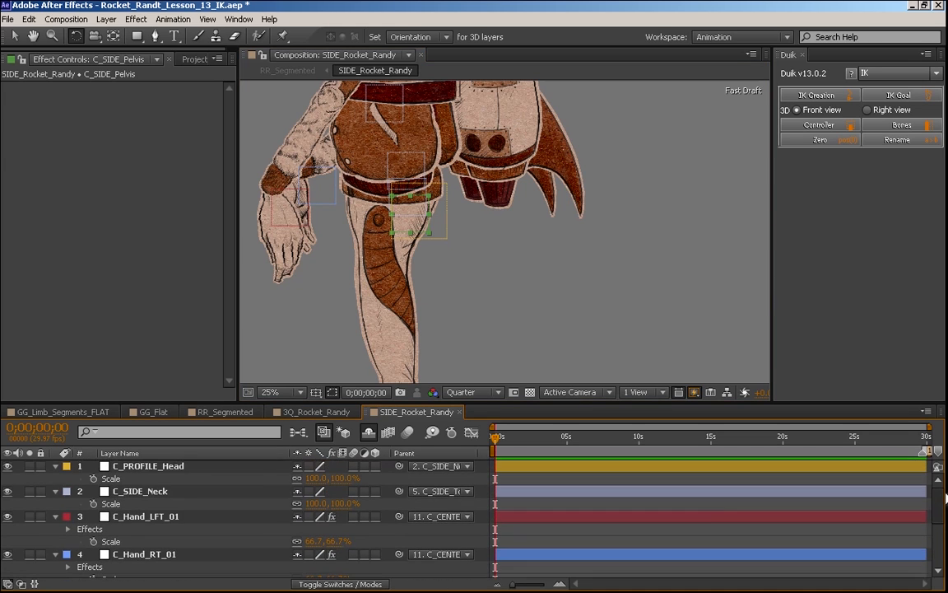
pyautogui.scroll(-5, 897, 519)
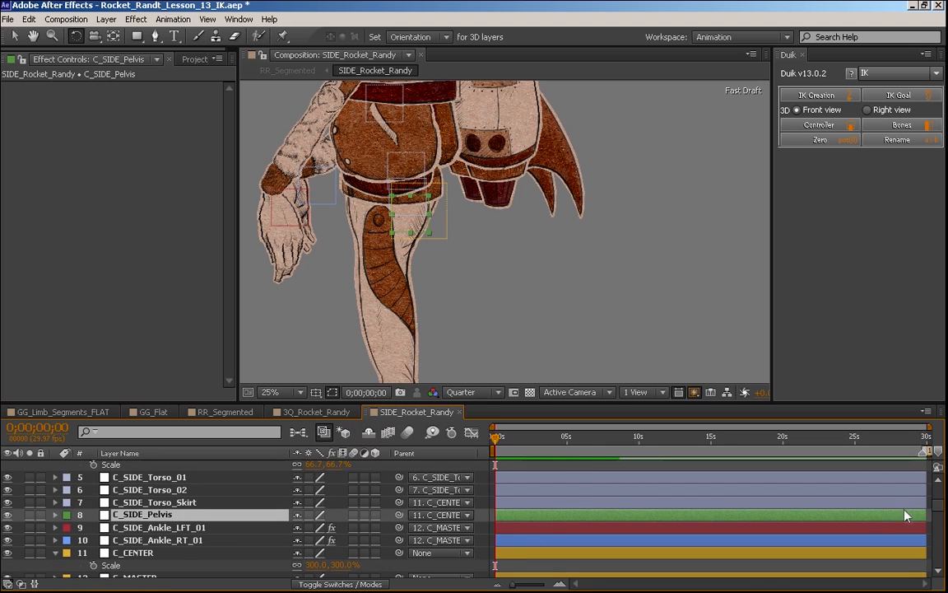
pyautogui.moveTo(938, 511); pyautogui.dragTo(937, 530)
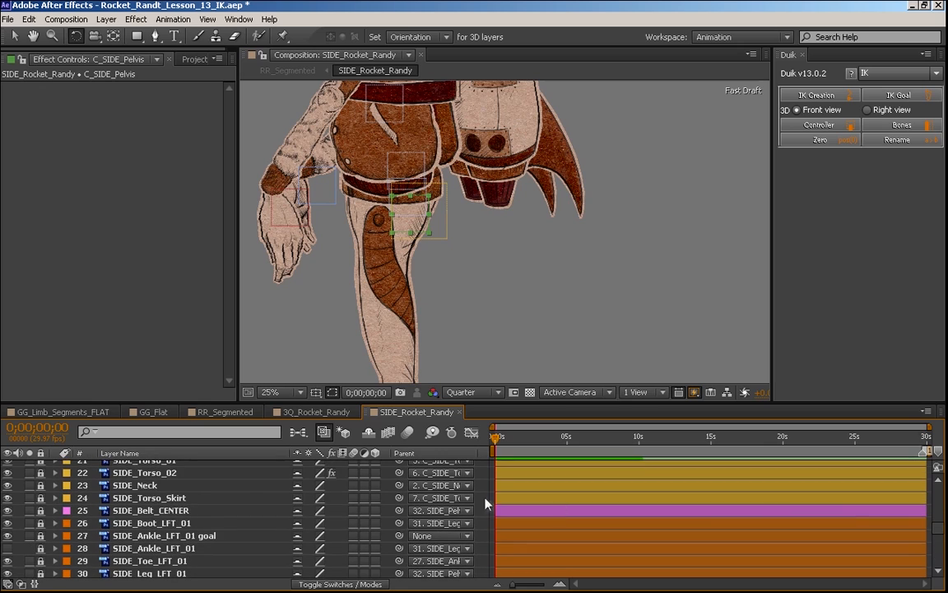
pyautogui.click(424, 512)
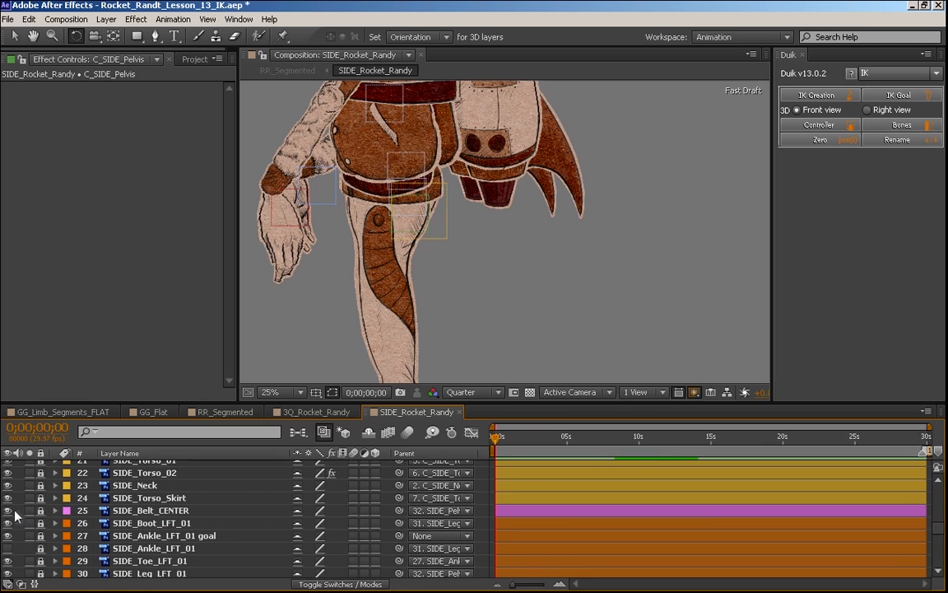
pyautogui.click(148, 511)
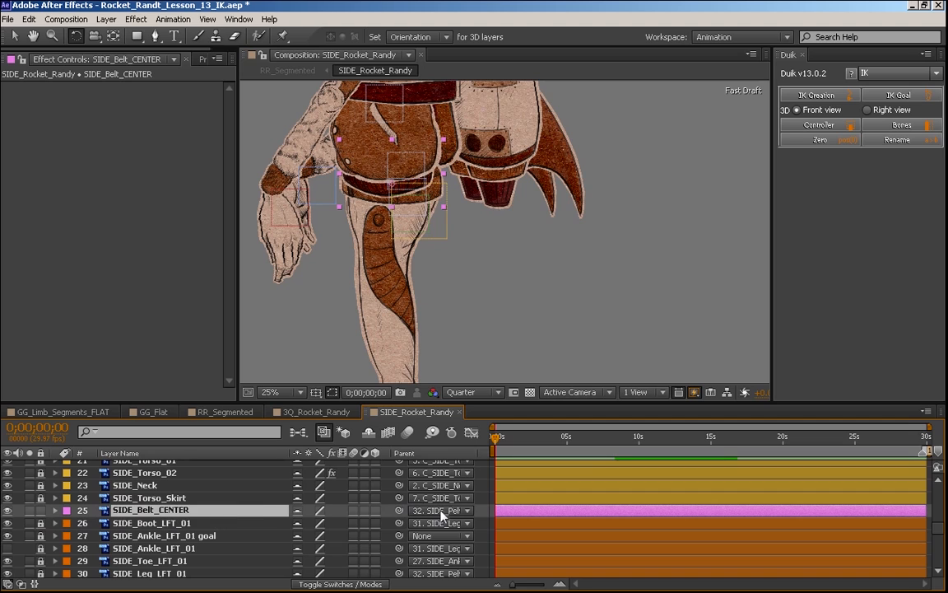
pyautogui.click(441, 512)
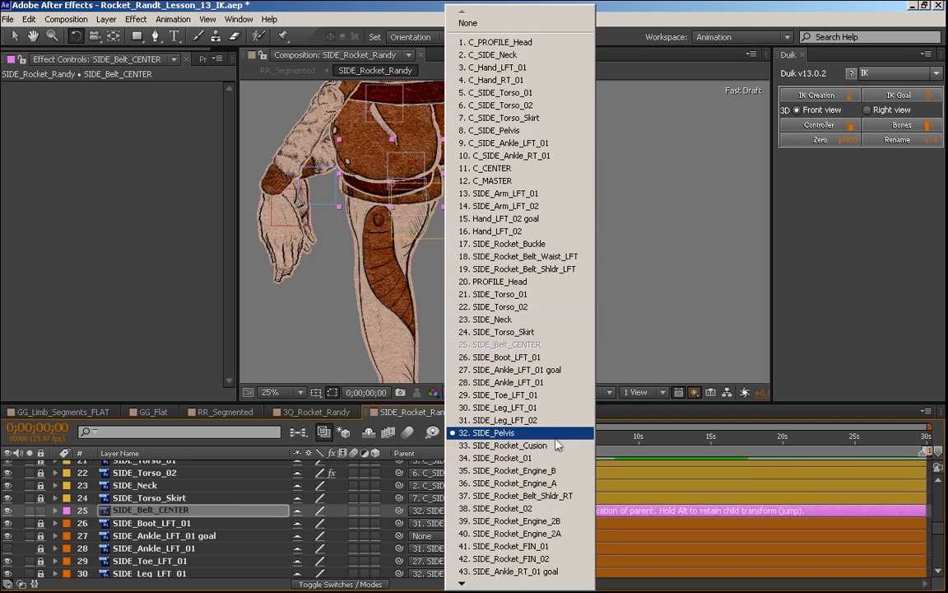
pyautogui.click(574, 176)
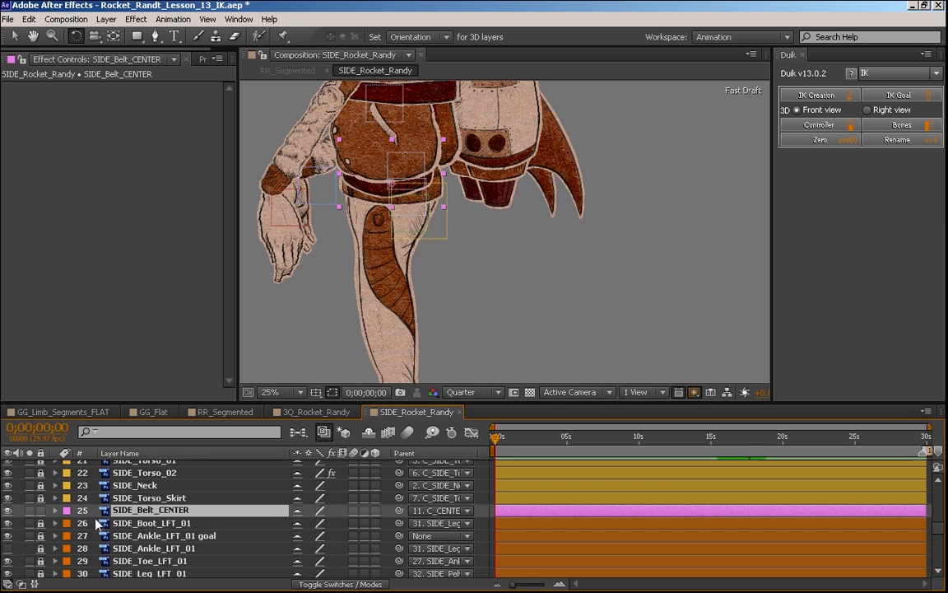
pyautogui.click(40, 511)
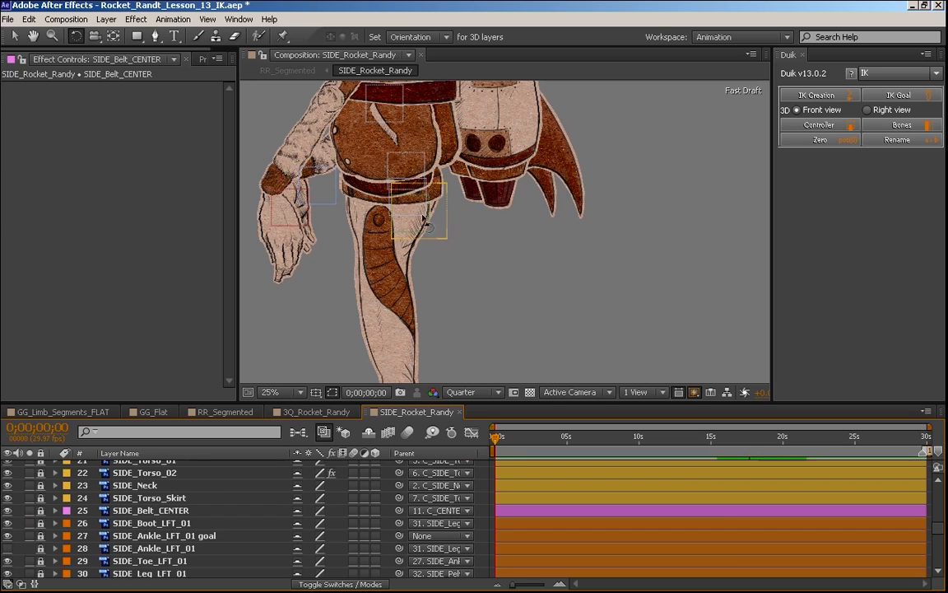
# - Test the reparented belt by rotating the hip controllers, and undo the rotation
pyautogui.click(424, 218)
pyautogui.moveTo(423, 223); pyautogui.dragTo(453, 209)
pyautogui.click(442, 235)
pyautogui.hotkey('ctrl', 'z')
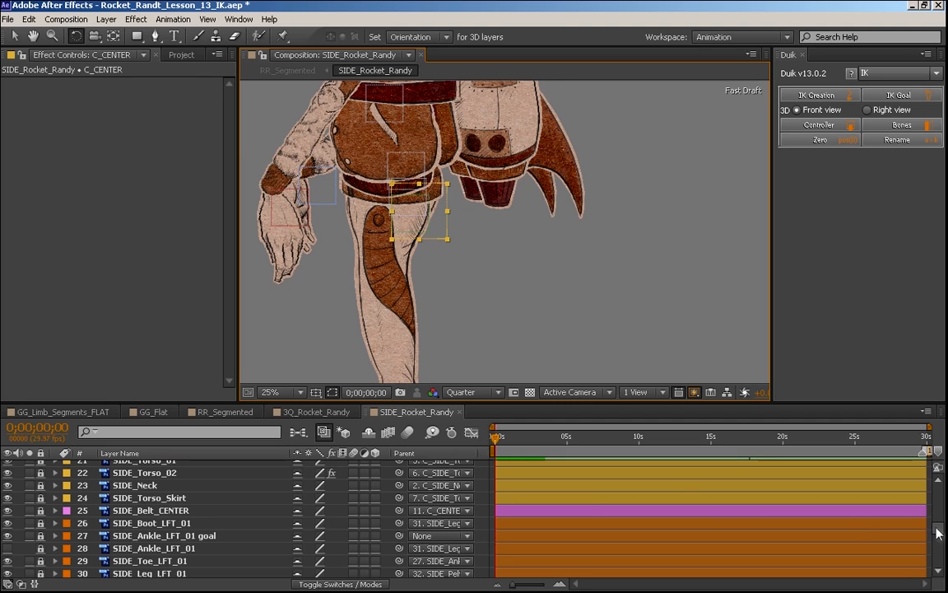
# - Unlock the SIDE_Pelvis layer and set its parent to None
pyautogui.moveTo(938, 533); pyautogui.dragTo(938, 535)
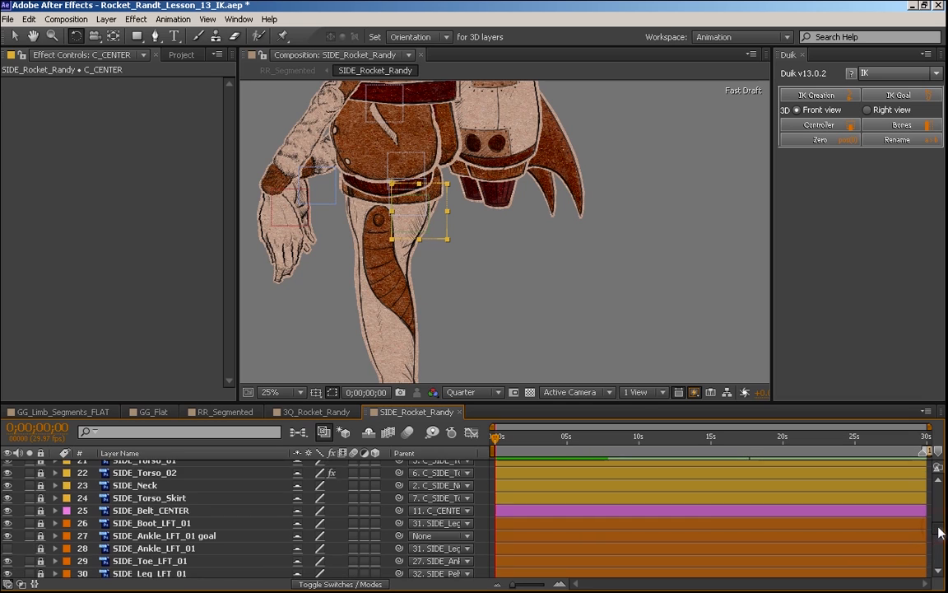
pyautogui.scroll(4, 938, 529)
pyautogui.scroll(-10, 529, 518)
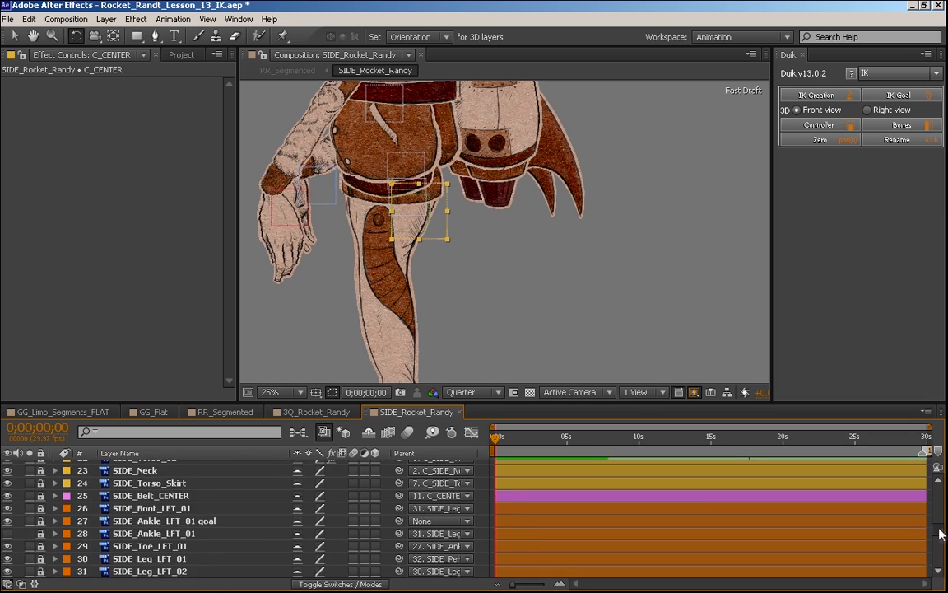
pyautogui.click(152, 475)
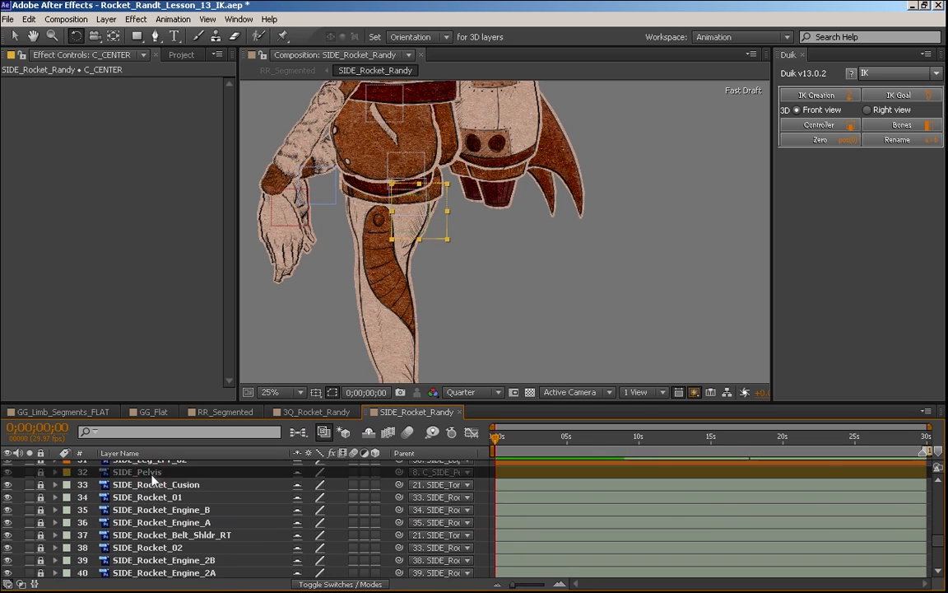
pyautogui.click(468, 473)
pyautogui.click(461, 30)
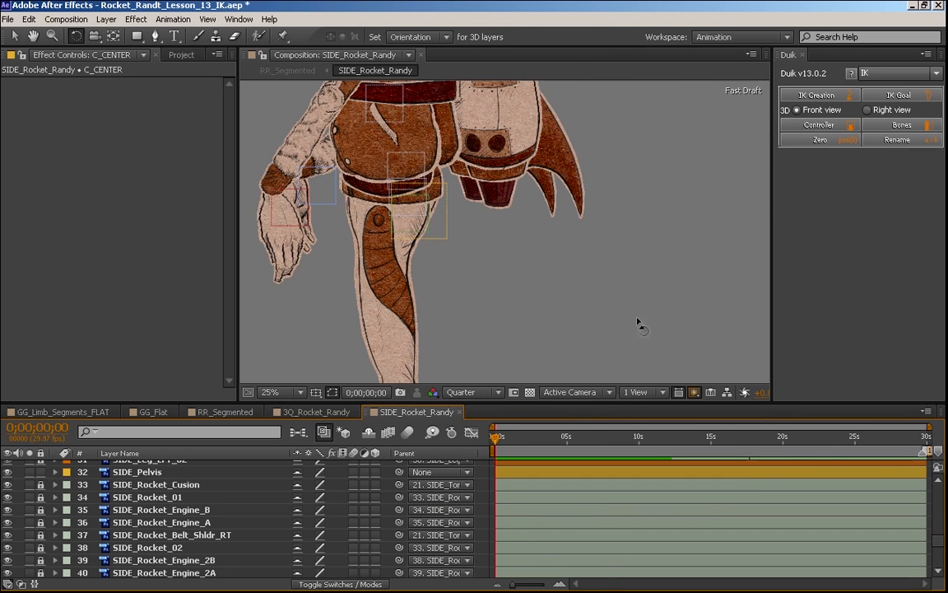
# - Examine the C_SIDE_Torso_Skirt and C_SIDE_Torso_02 controllers and their parents
pyautogui.click(416, 232)
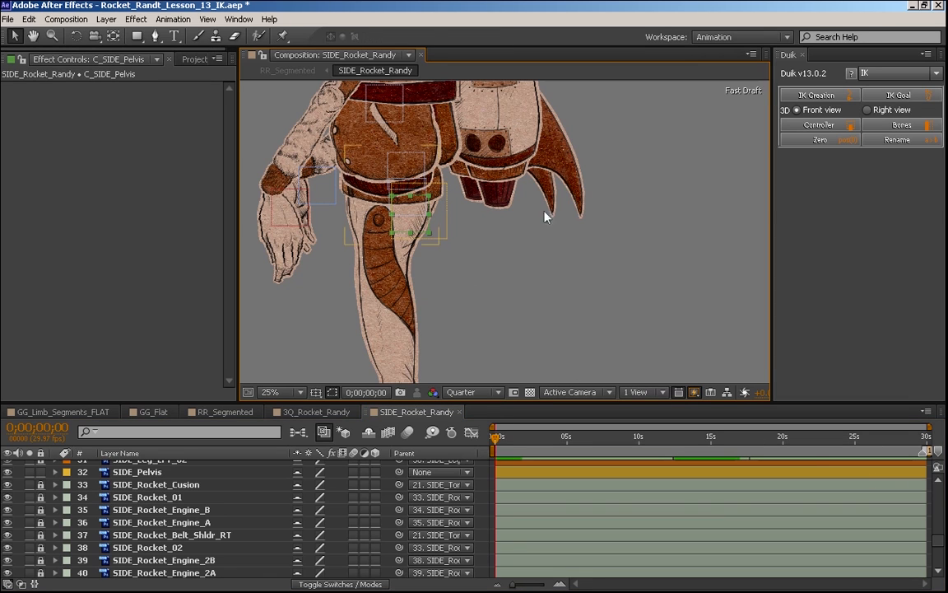
pyautogui.moveTo(936, 550); pyautogui.dragTo(945, 509)
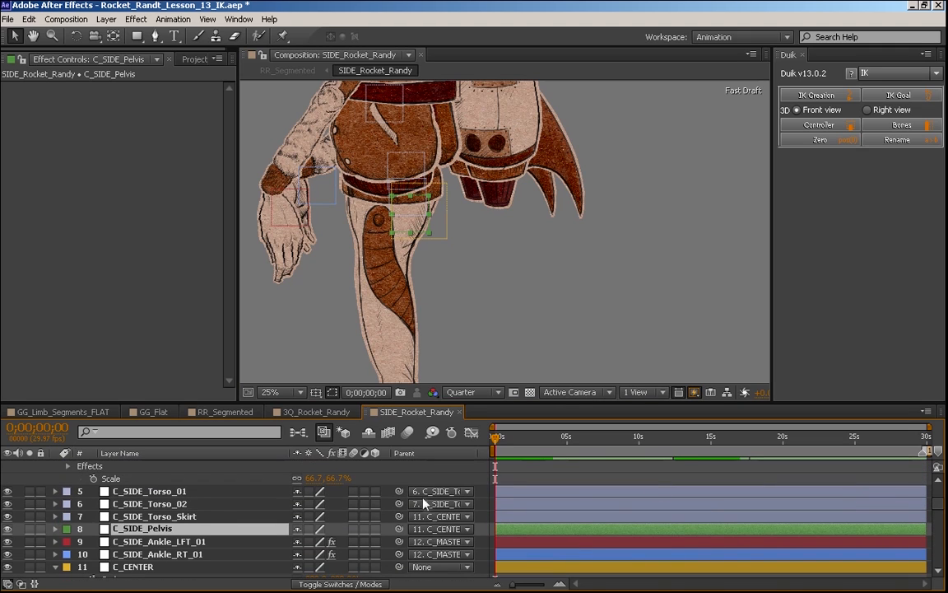
pyautogui.click(195, 517)
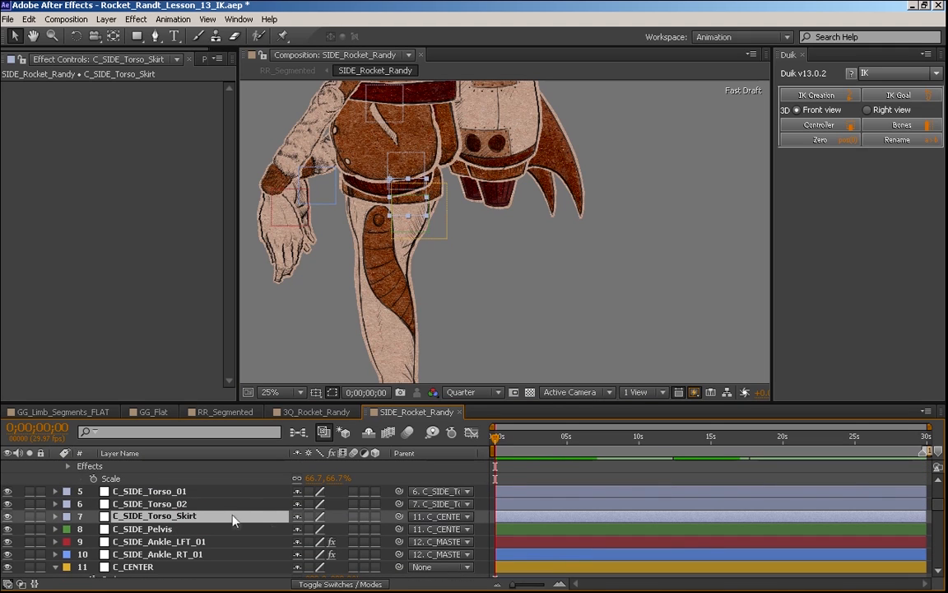
pyautogui.click(177, 503)
pyautogui.click(441, 503)
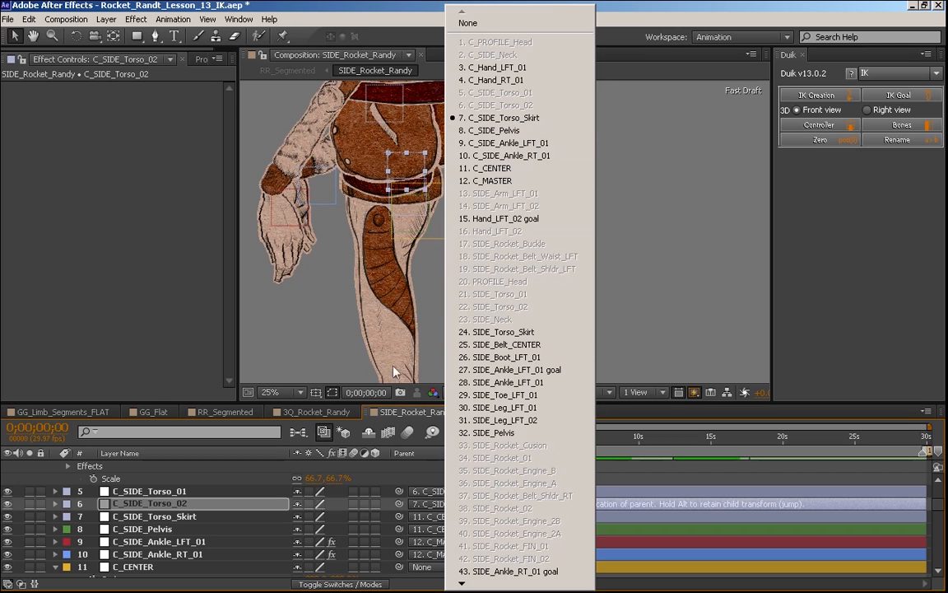
pyautogui.click(184, 517)
pyautogui.click(186, 518)
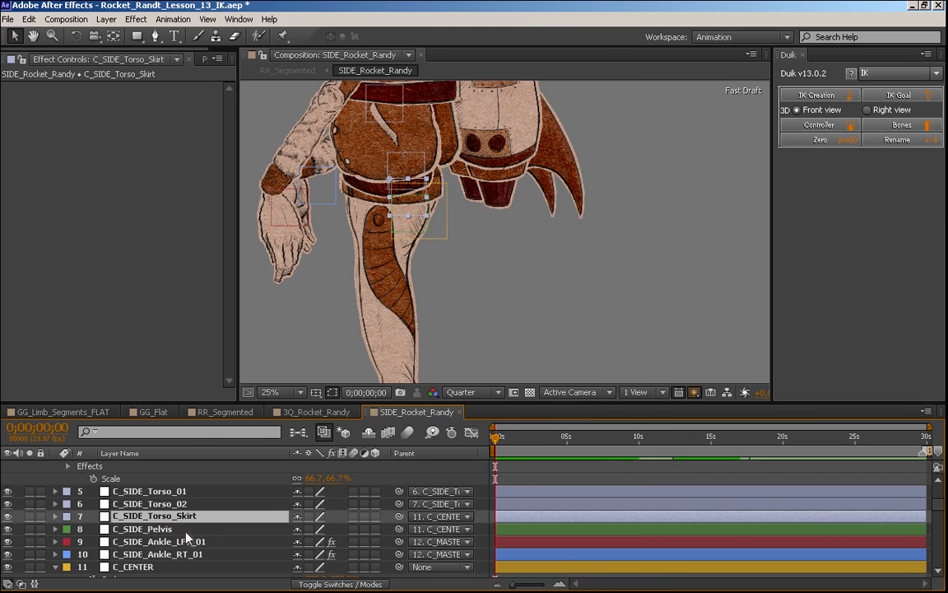
# - Move the C_SIDE_Pelvis controller up so its pivot corner lines up with the corner of C_CENTER
pyautogui.click(186, 530)
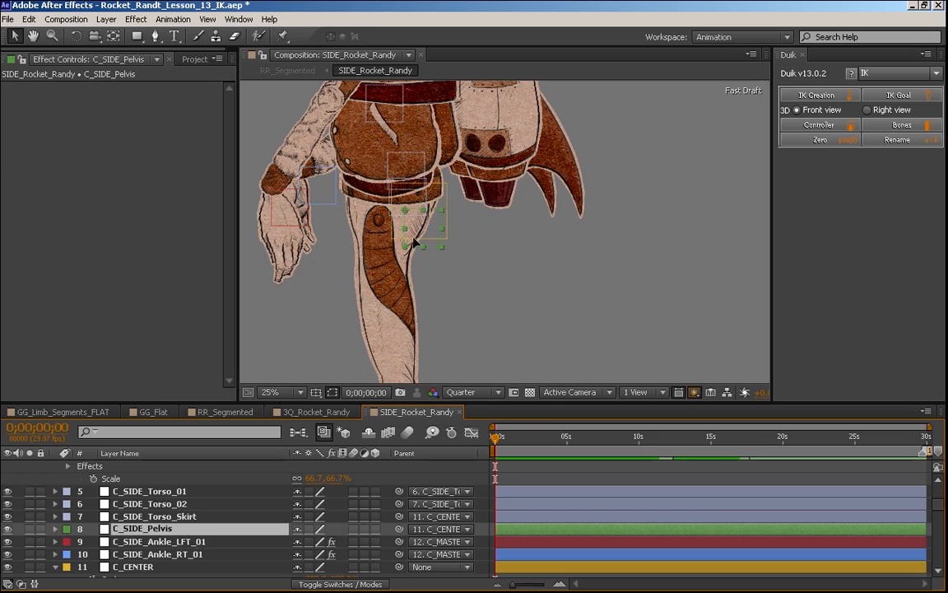
pyautogui.moveTo(413, 242); pyautogui.dragTo(423, 246)
pyautogui.hotkey('ctrl', 'z')
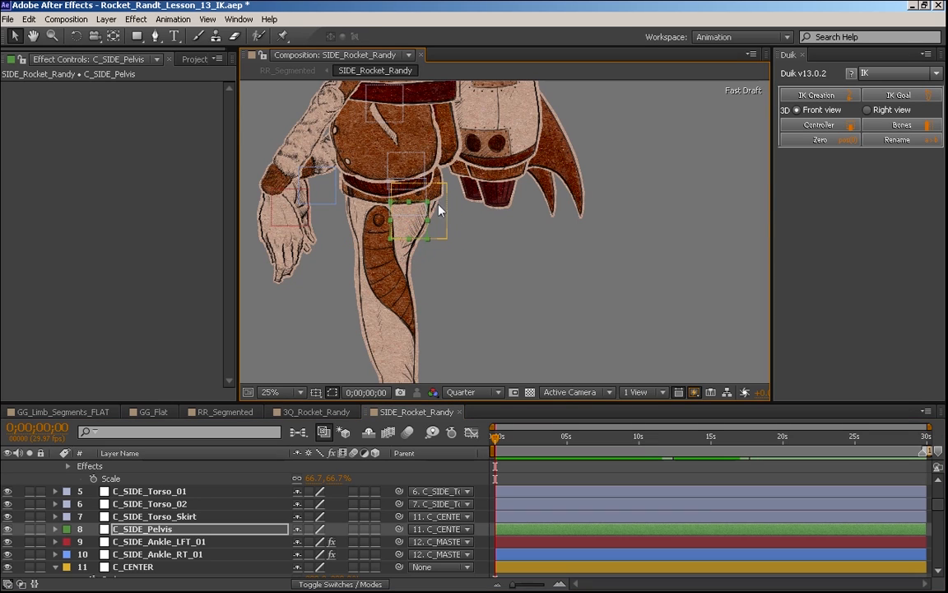
pyautogui.hotkey('ctrl', 'z')
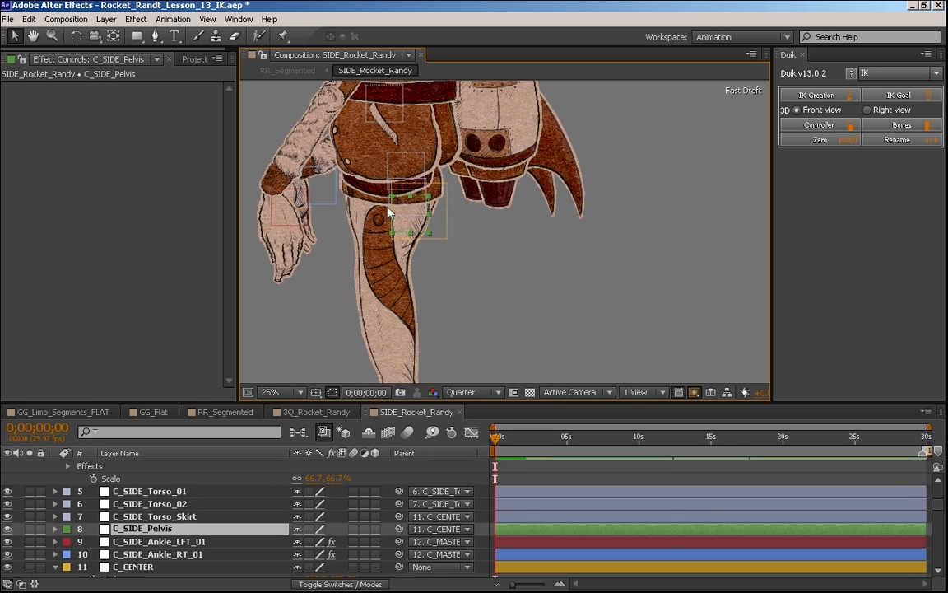
pyautogui.scroll(2, 396, 180)
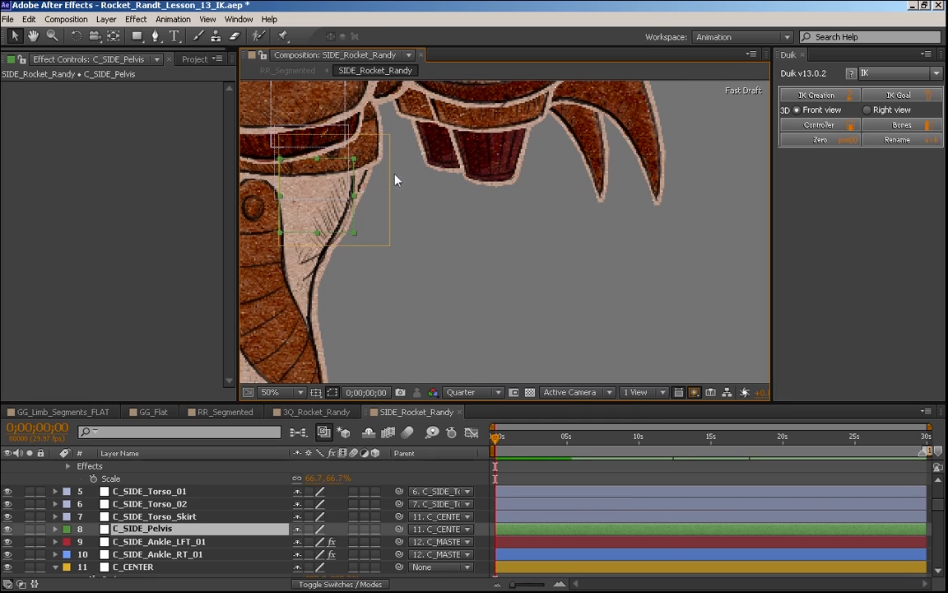
pyautogui.scroll(-1, 404, 247)
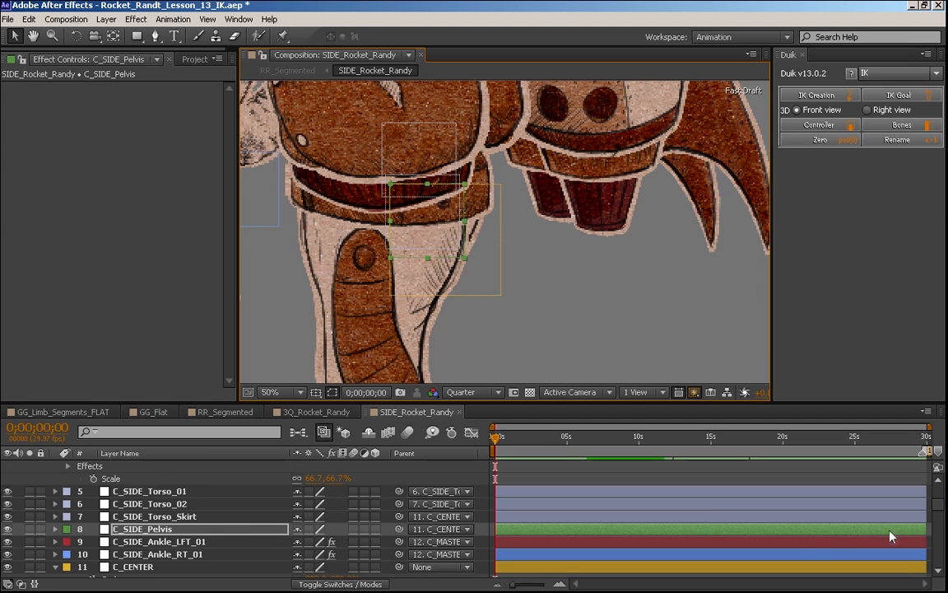
# - Parent the SIDE_Pelvis layer back to the C_SIDE_Pelvis controller
pyautogui.moveTo(936, 508); pyautogui.dragTo(932, 541)
pyautogui.click(439, 515)
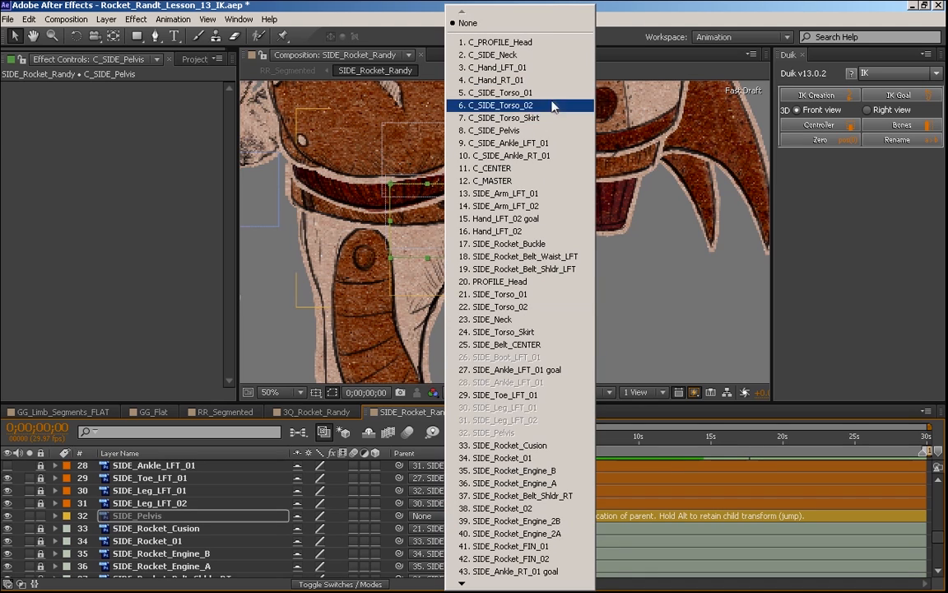
pyautogui.click(541, 130)
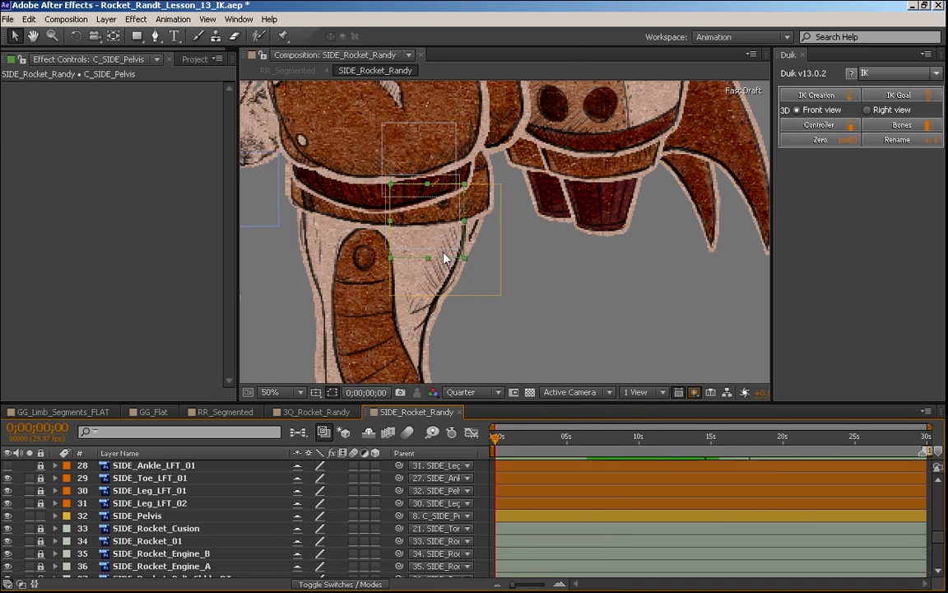
# - Rotate the C_SIDE_Pelvis controller back and forth to test the pelvis pivot, restoring its original angle
pyautogui.press('w')
pyautogui.moveTo(440, 253); pyautogui.dragTo(439, 253)
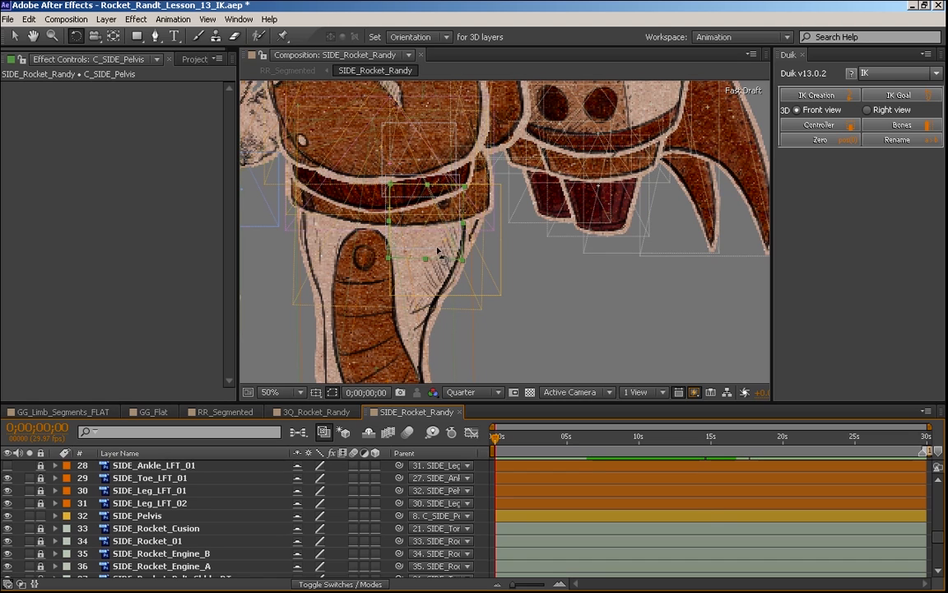
pyautogui.scroll(-2, 429, 257)
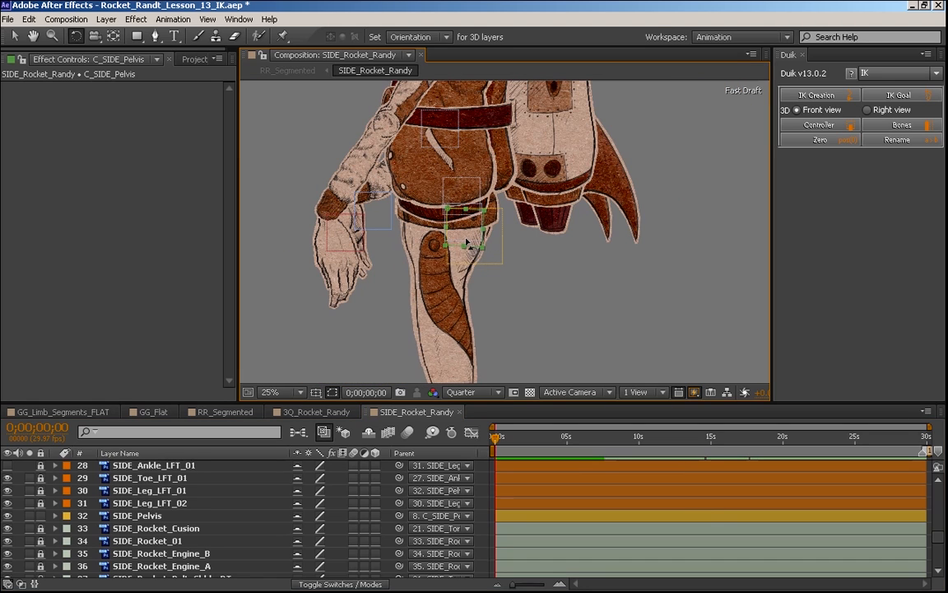
pyautogui.moveTo(459, 247); pyautogui.dragTo(499, 200)
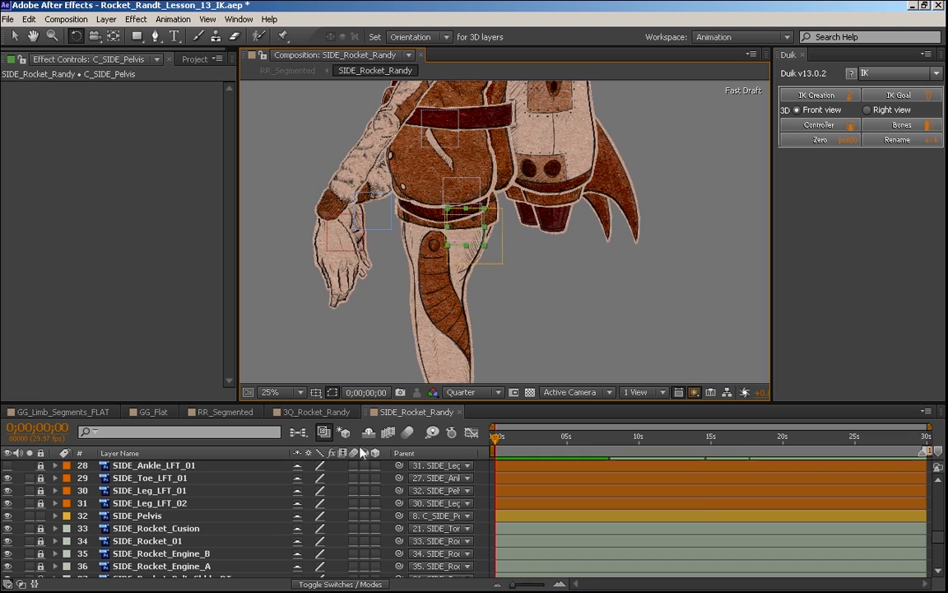
# - Set the SIDE_Pelvis layer's parent to None
pyautogui.click(162, 517)
pyautogui.click(445, 516)
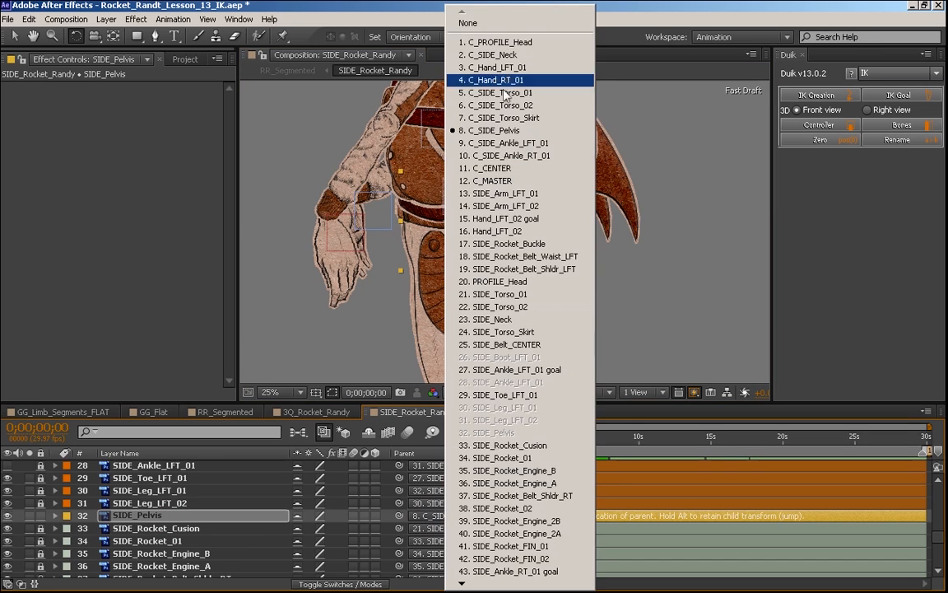
pyautogui.click(511, 23)
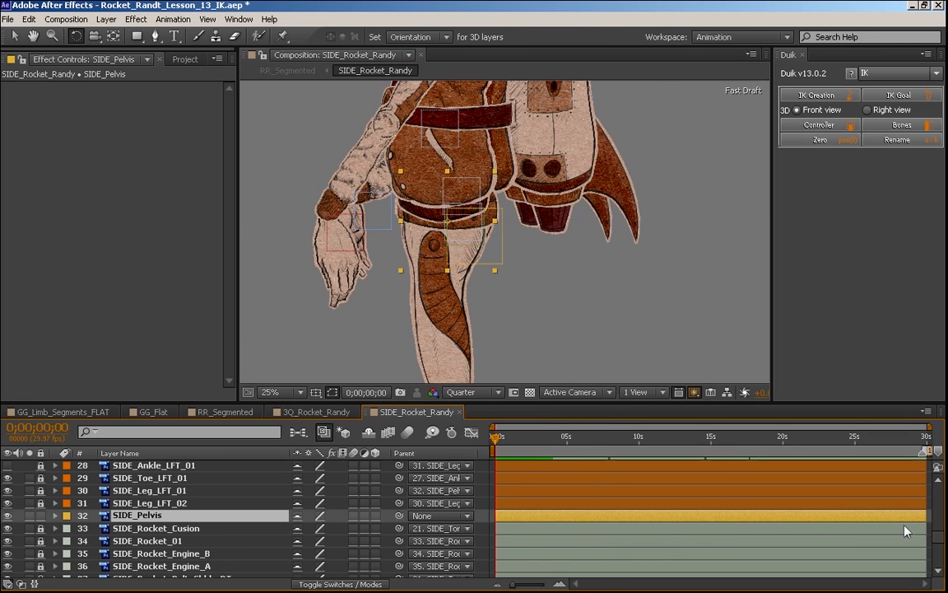
# - Move the C_SIDE_Pelvis controller slightly up so its pivot sits higher within the belt
pyautogui.scroll(10, 938, 507)
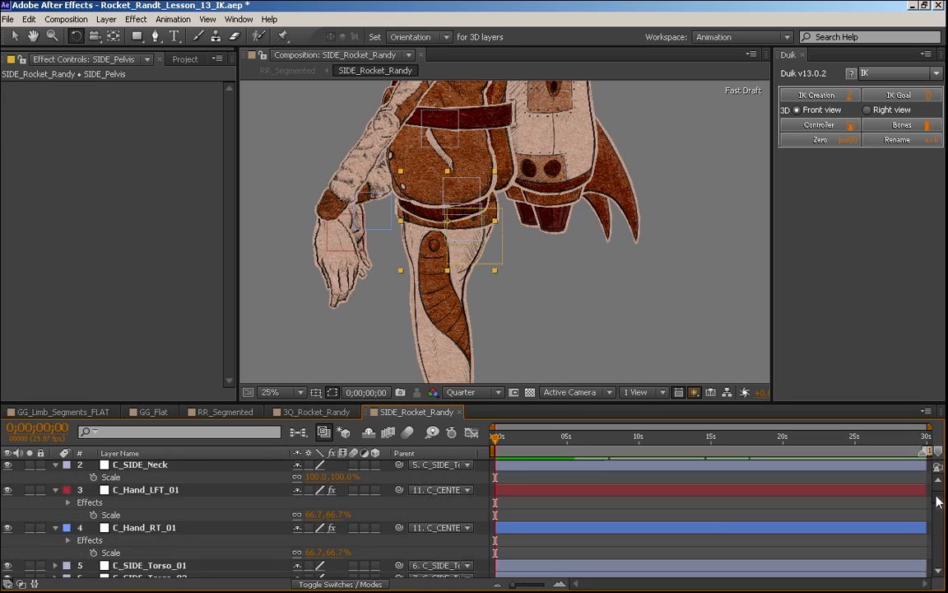
pyautogui.scroll(-2, 938, 507)
pyautogui.click(177, 515)
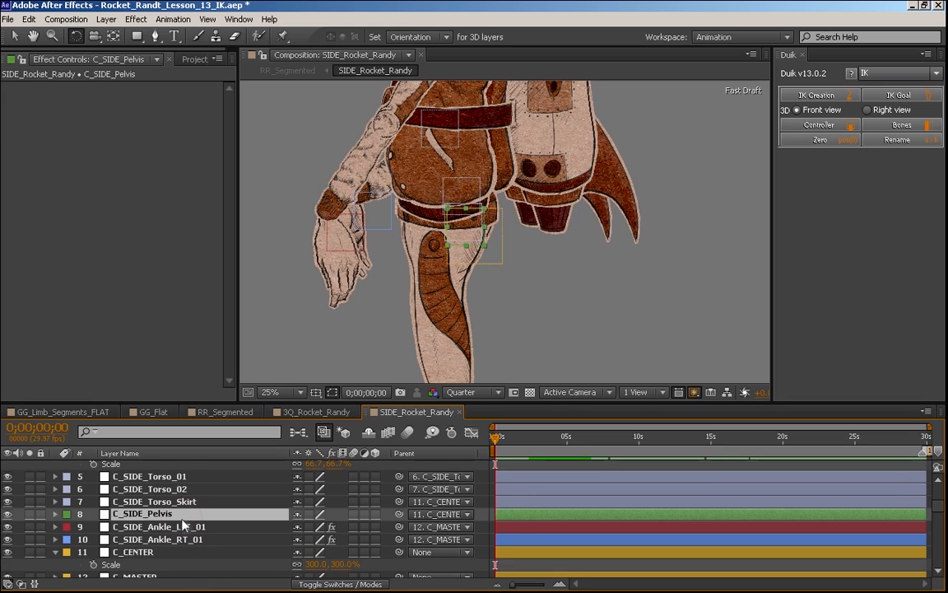
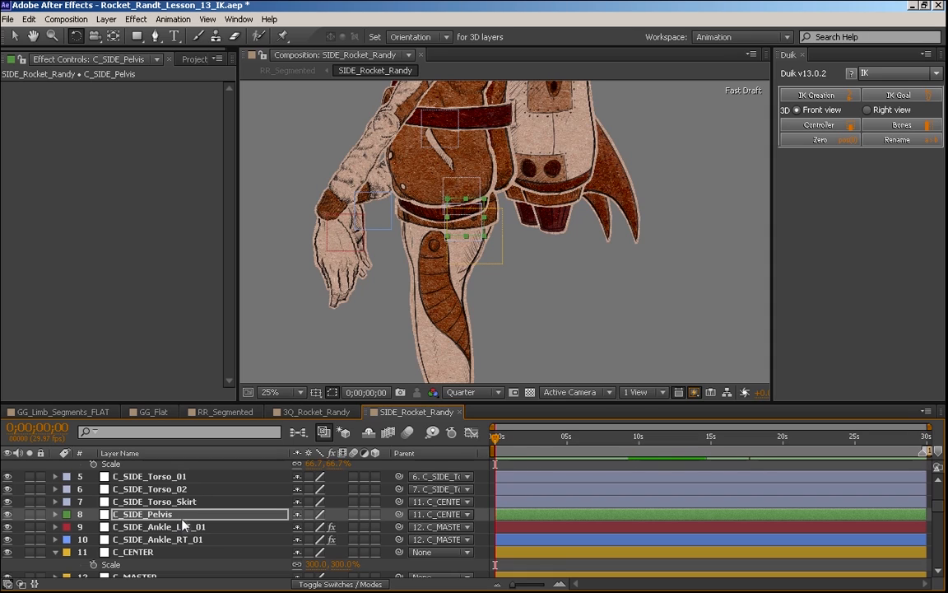
# - Parent the SIDE_Pelvis layer back to the C_SIDE_Pelvis controller
pyautogui.scroll(-9, 936, 518)
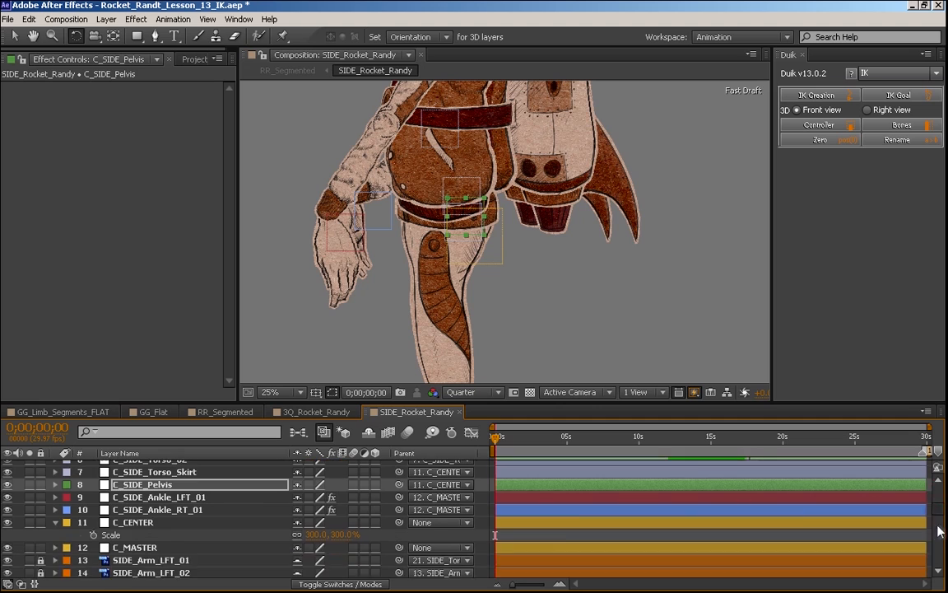
pyautogui.click(247, 502)
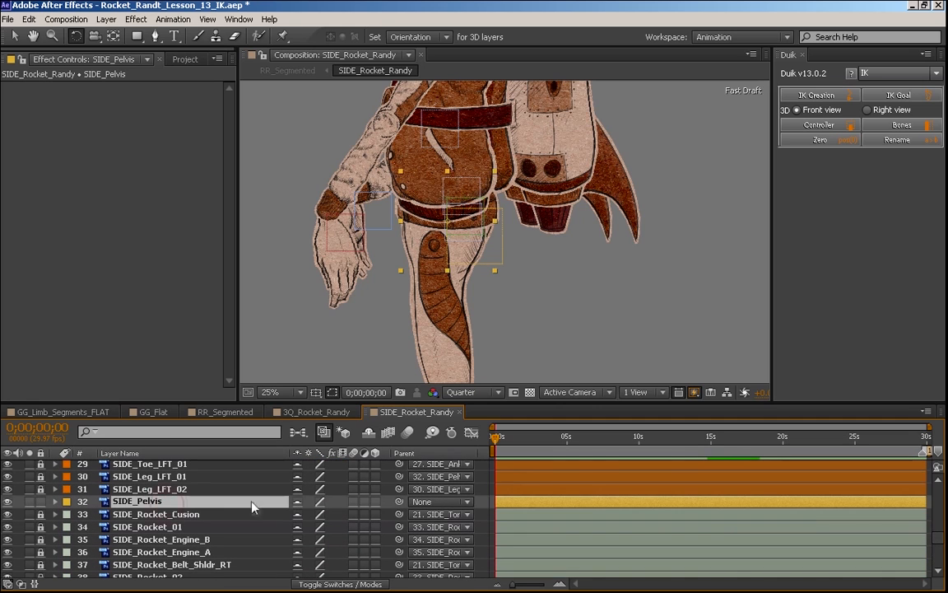
pyautogui.click(429, 504)
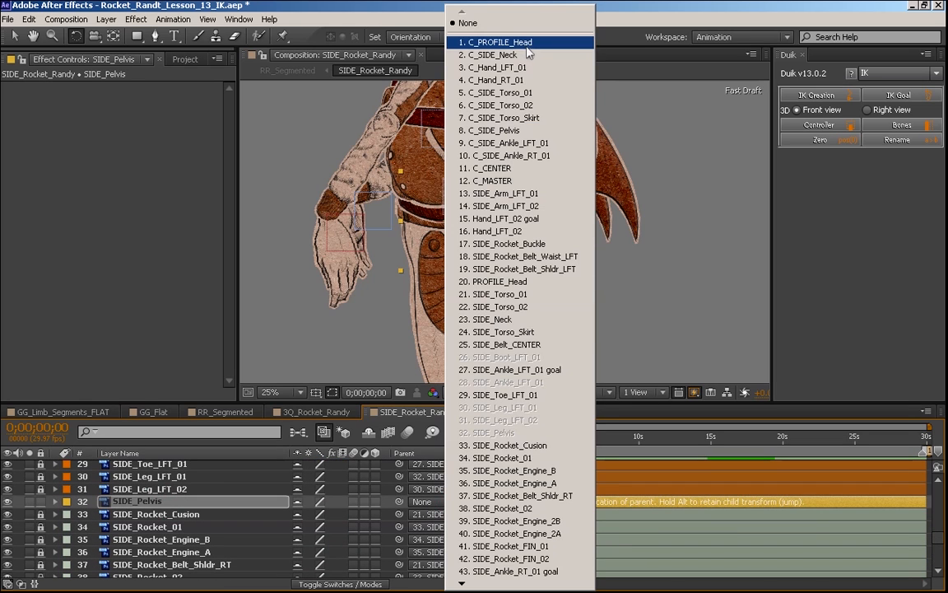
pyautogui.click(557, 130)
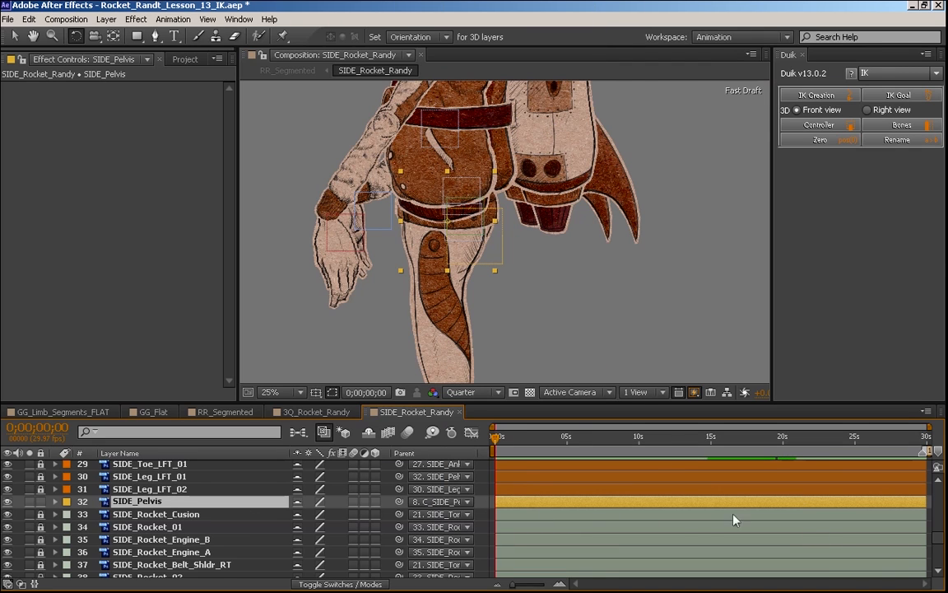
# - Rotate the C_SIDE_Pelvis controller to test the raised pivot, and undo the rotation
pyautogui.moveTo(941, 553); pyautogui.dragTo(928, 509)
pyautogui.click(164, 516)
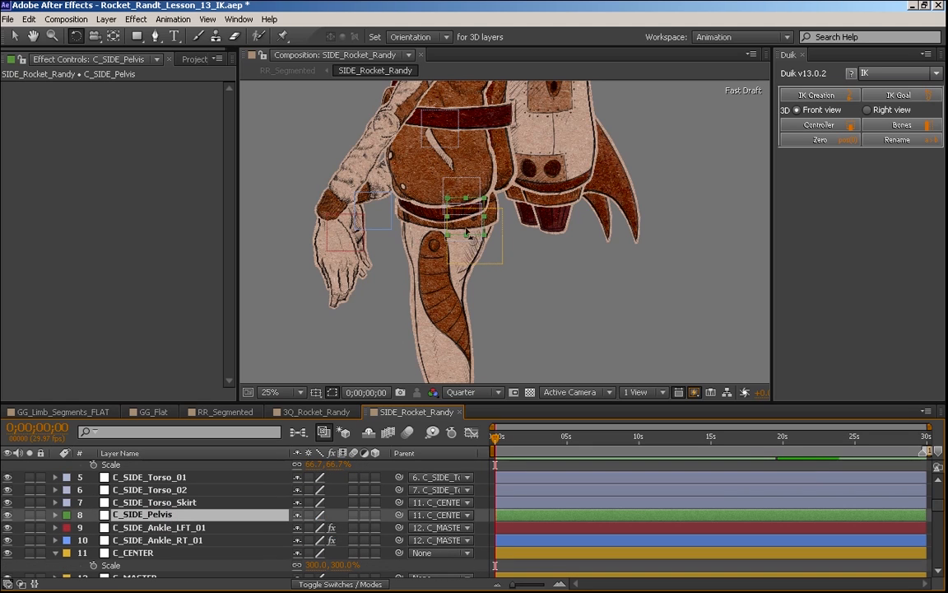
pyautogui.moveTo(477, 229); pyautogui.dragTo(476, 252)
pyautogui.hotkey('ctrl', 'z')
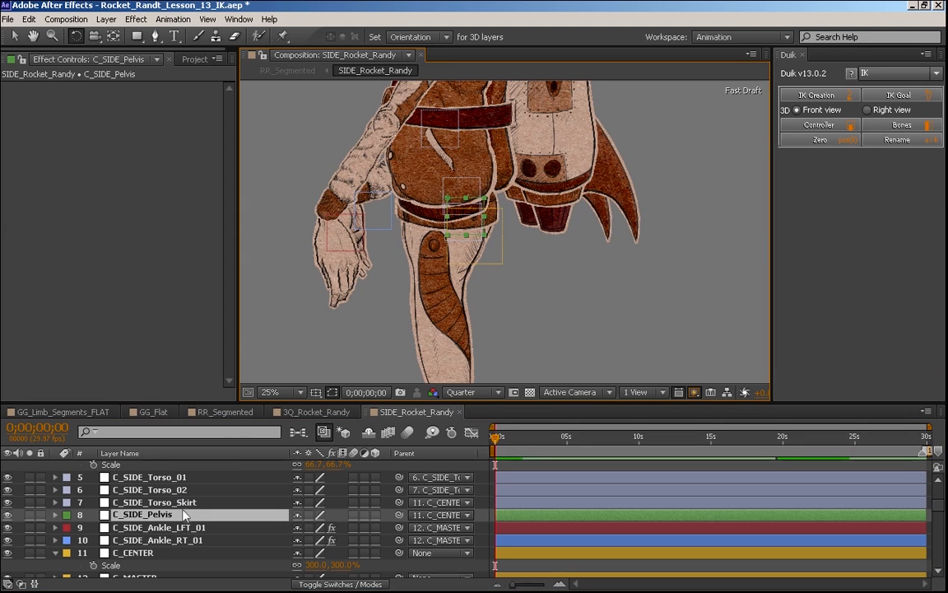
# - Unlock the SIDE_Belt_CENTER layer and parent it to the C_SIDE_Pelvis controller
pyautogui.moveTo(941, 508); pyautogui.dragTo(941, 525)
pyautogui.scroll(-1, 704, 518)
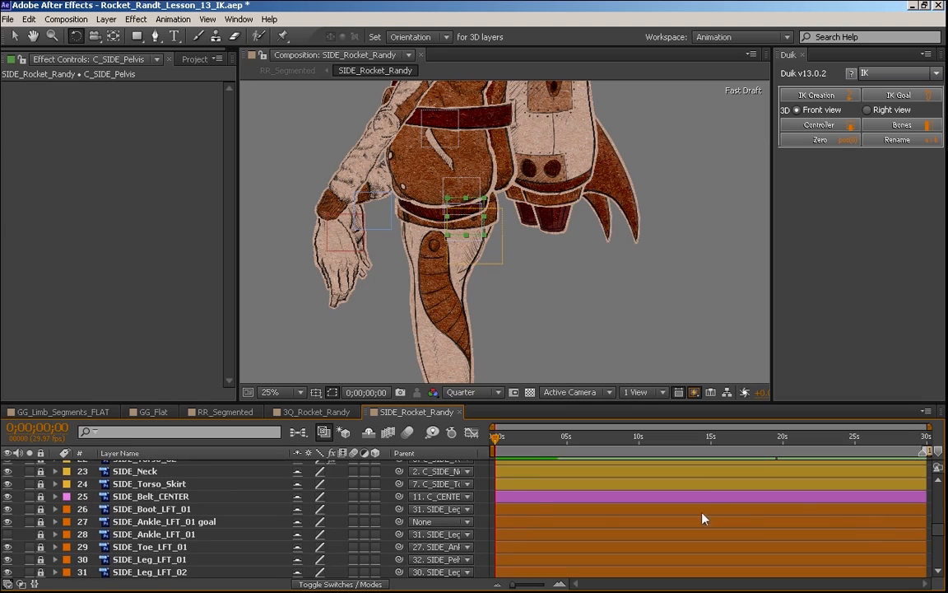
pyautogui.click(151, 496)
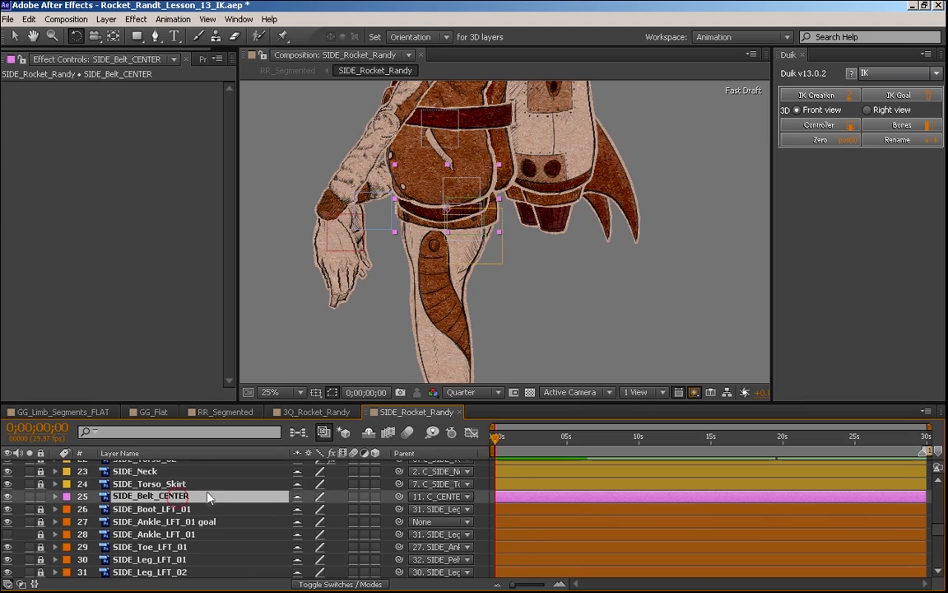
pyautogui.click(440, 497)
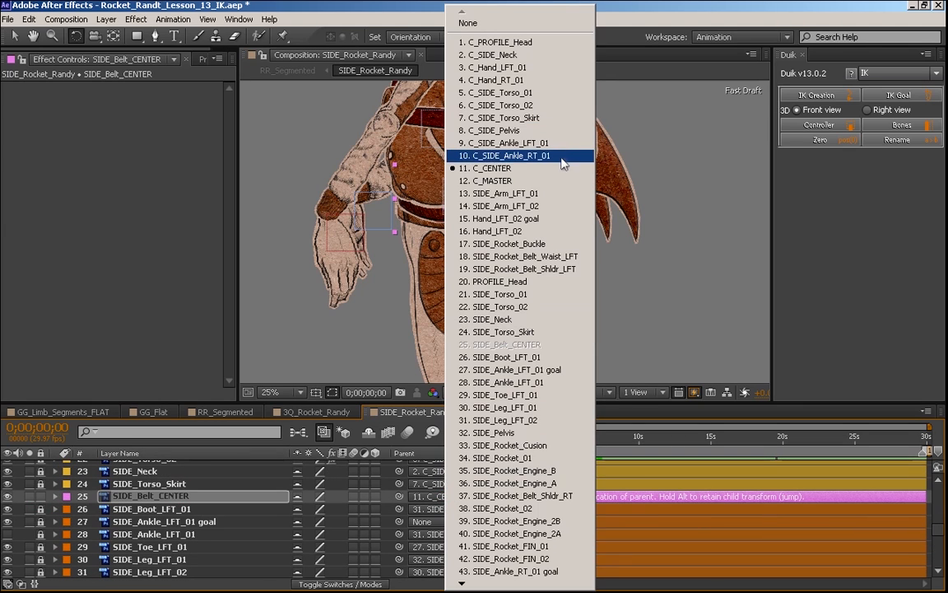
pyautogui.click(543, 130)
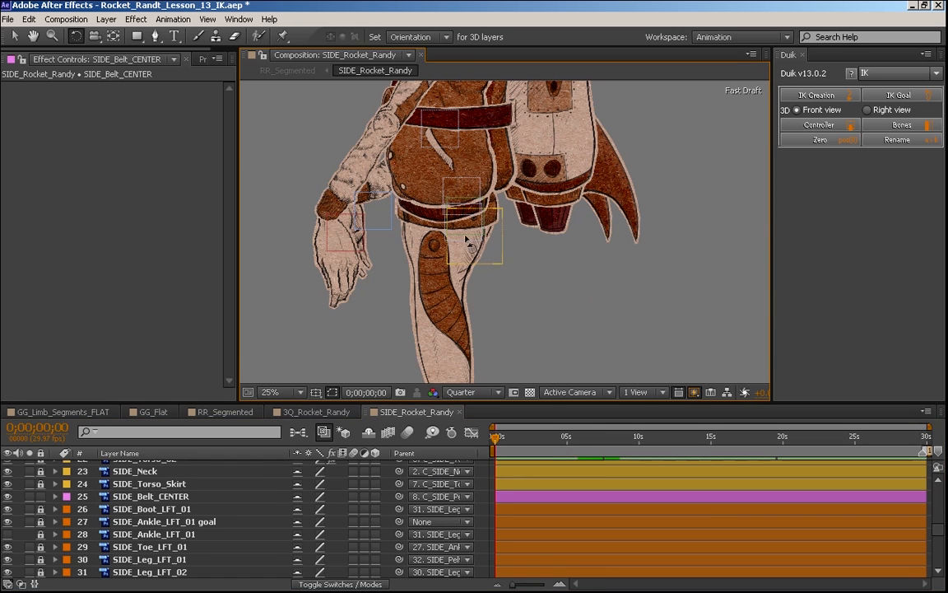
# - Rotate the C_SIDE_Pelvis controller to test the belt moving with the pelvis, restoring its original angle
pyautogui.click(473, 238)
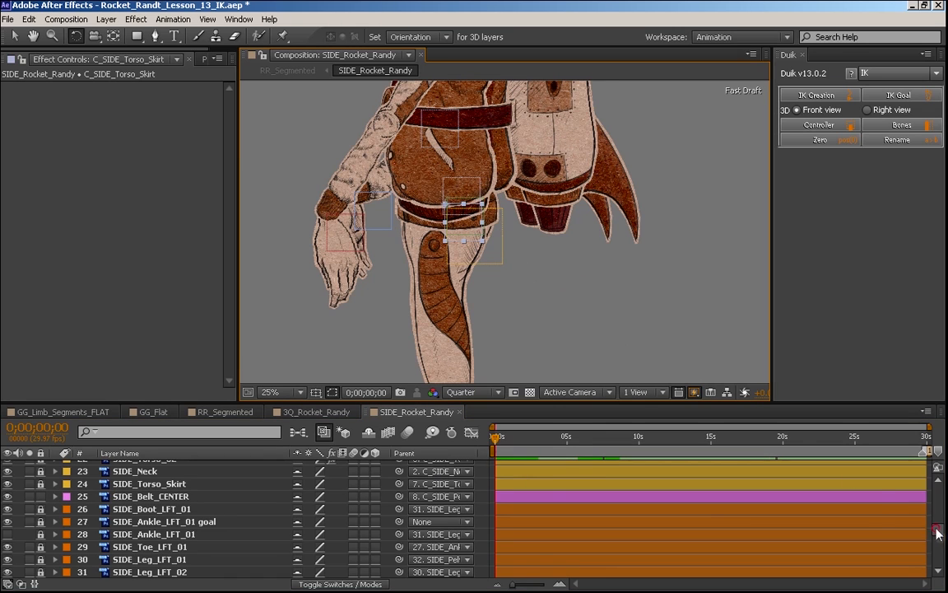
pyautogui.moveTo(938, 532); pyautogui.dragTo(938, 508)
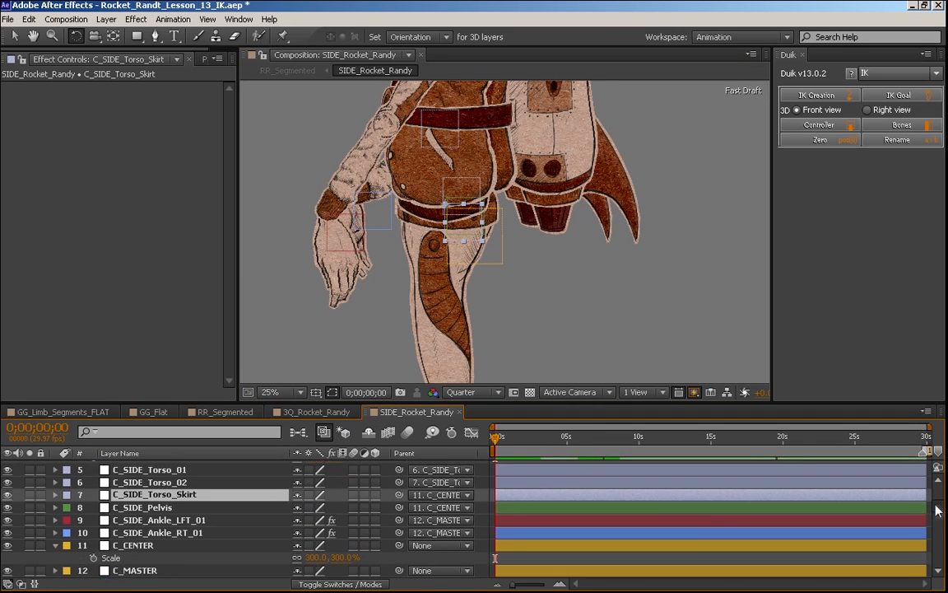
pyautogui.click(144, 514)
pyautogui.moveTo(482, 233); pyautogui.dragTo(523, 250)
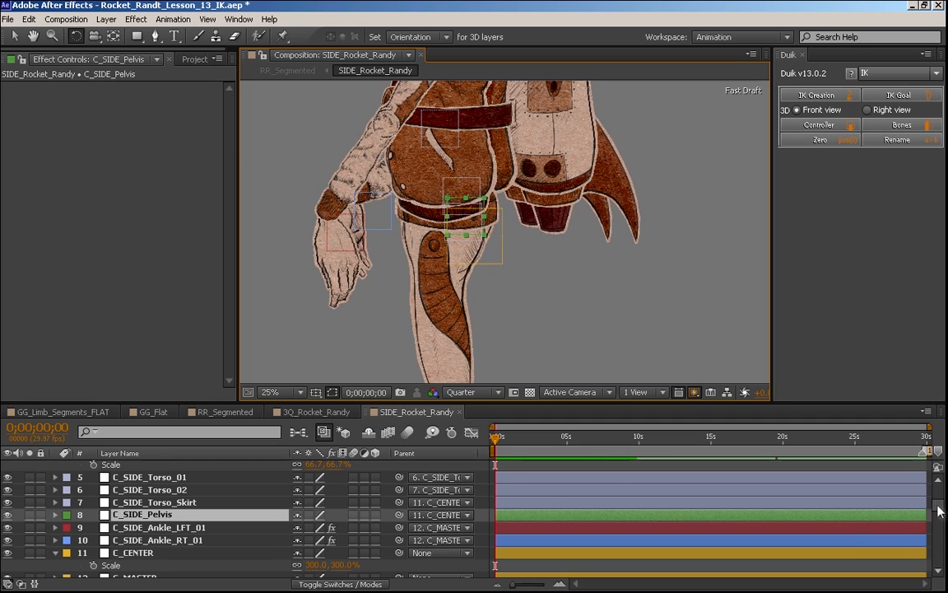
# - Unlock the SIDE_Torso_Skirt layer and widen it slightly by increasing only its horizontal scale
pyautogui.moveTo(941, 510); pyautogui.dragTo(939, 534)
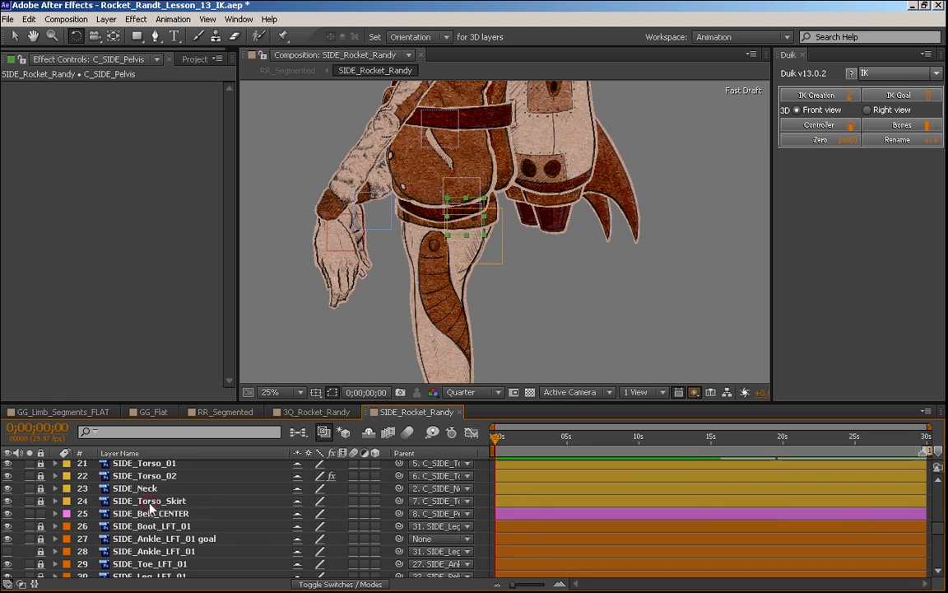
pyautogui.click(235, 499)
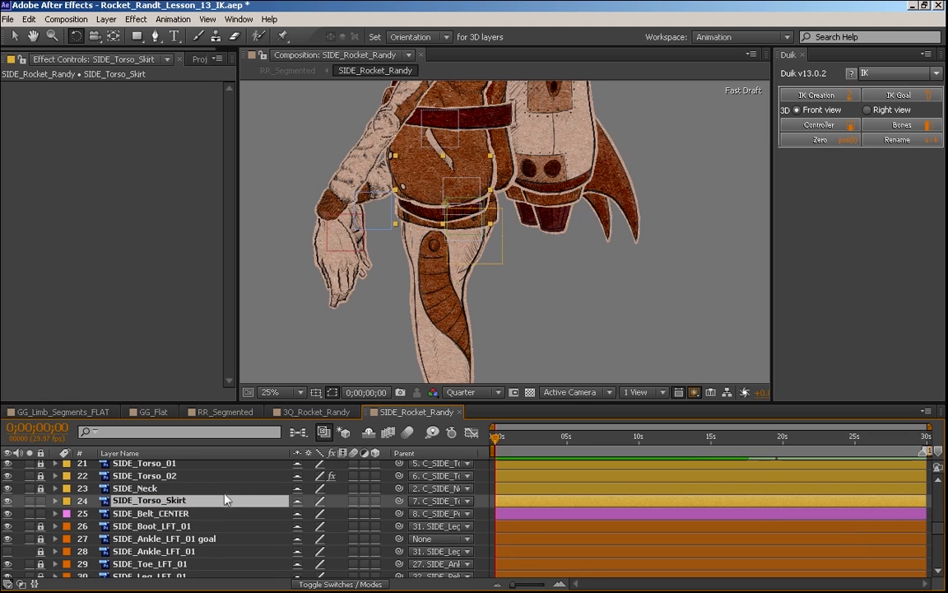
pyautogui.press('s')
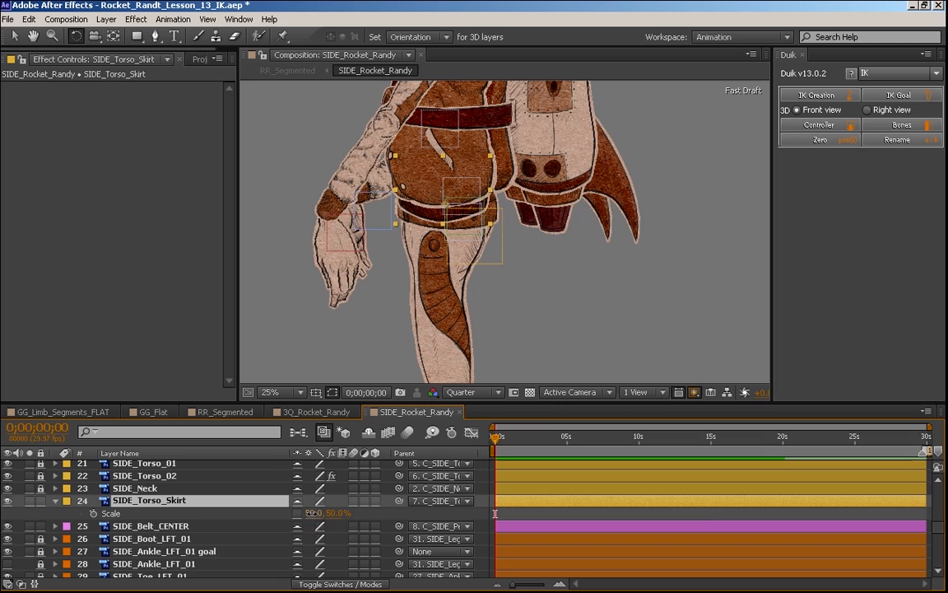
pyautogui.moveTo(312, 513); pyautogui.dragTo(318, 513)
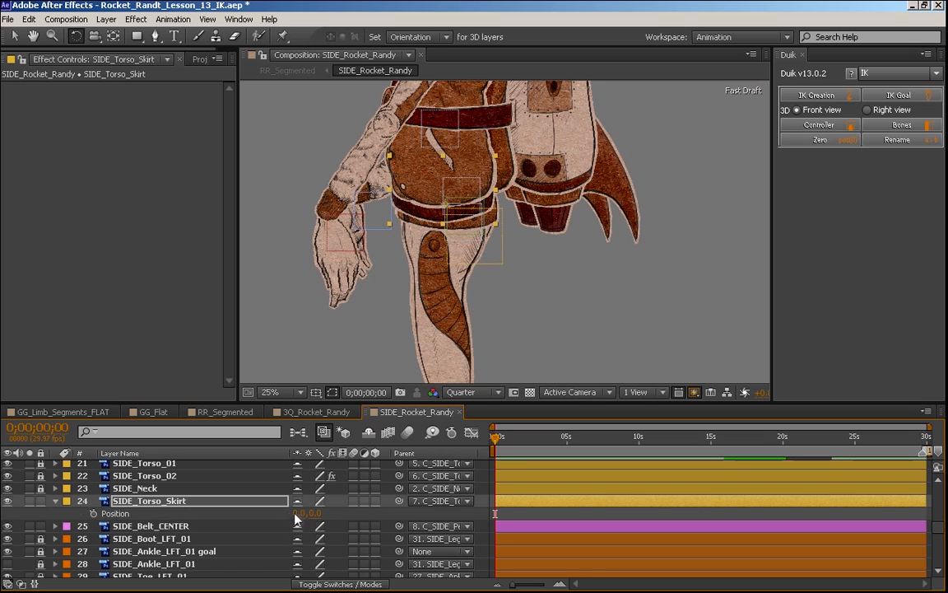
# - Shift the SIDE_Torso_Skirt layer horizontally to position 11.0, 0.0 and deselect it
pyautogui.press('p')
pyautogui.moveTo(298, 513); pyautogui.dragTo(302, 512)
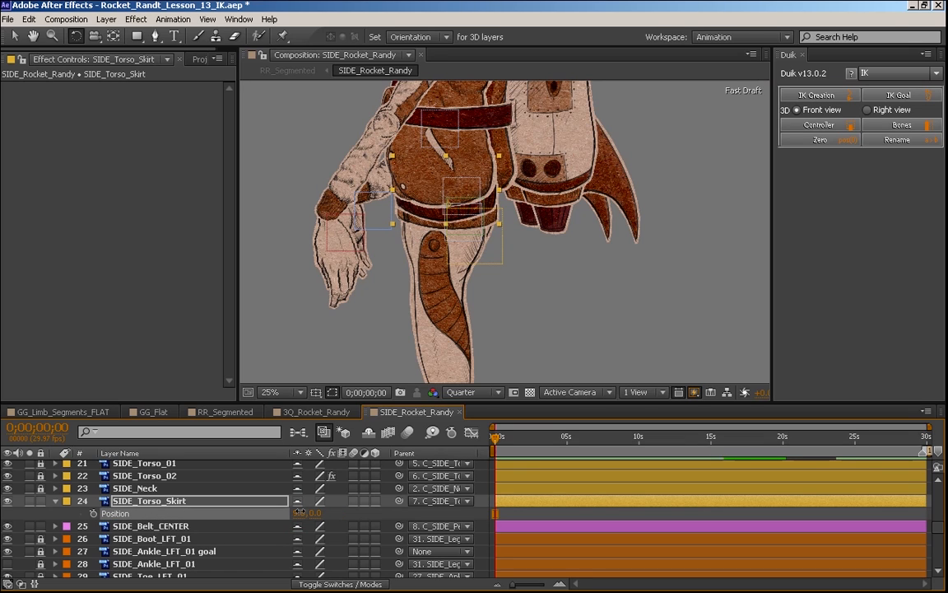
pyautogui.moveTo(299, 512); pyautogui.dragTo(300, 511)
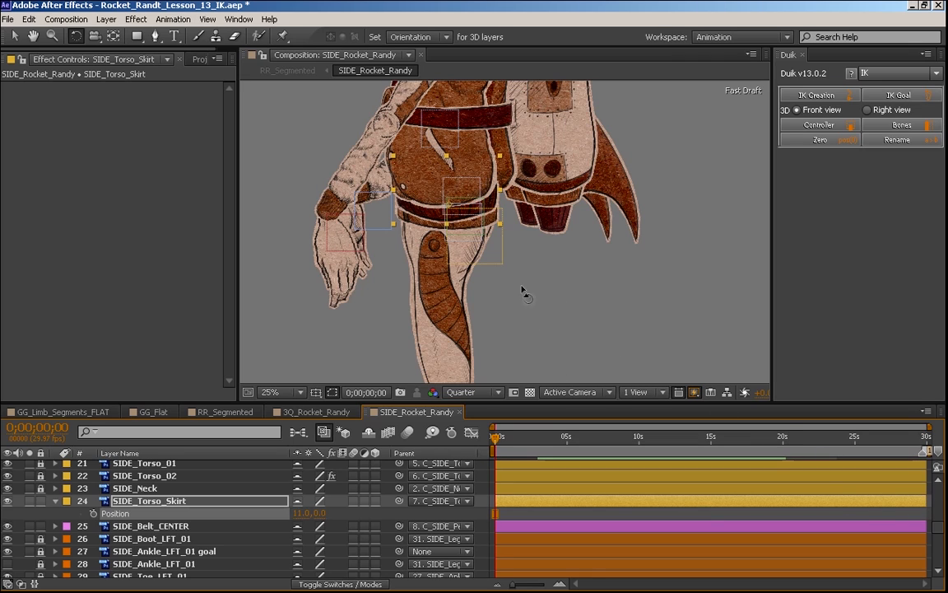
pyautogui.click(549, 312)
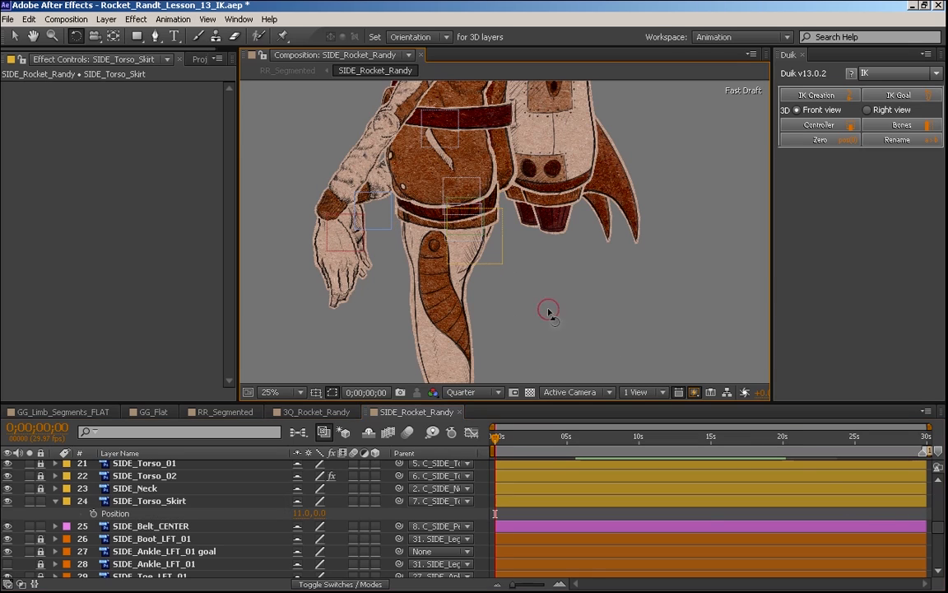
# - Test-rotate the C_CENTER and C_SIDE_Torso_02 controllers, undoing each rotation
pyautogui.click(498, 260)
pyautogui.moveTo(494, 262); pyautogui.dragTo(477, 278)
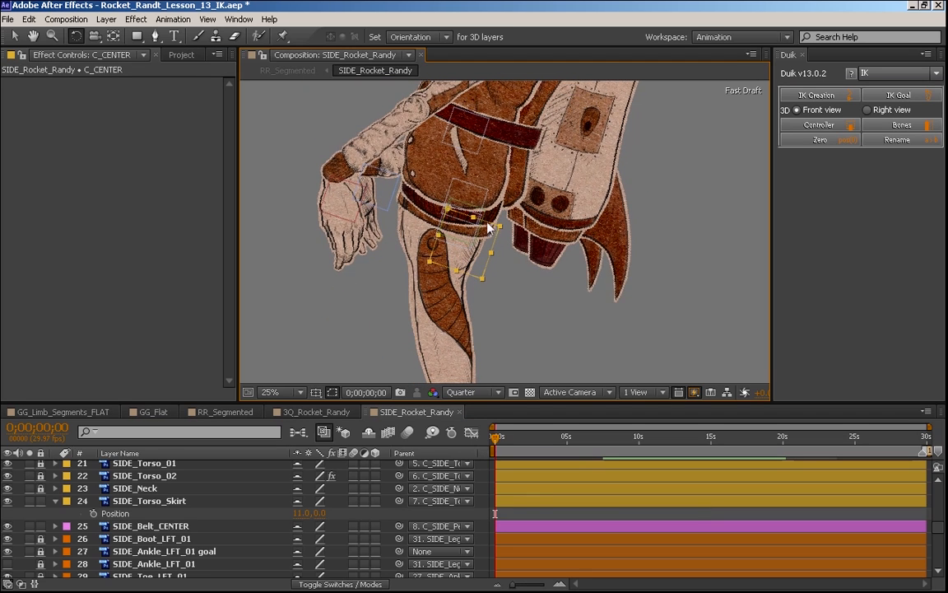
pyautogui.hotkey('ctrl', 'z')
pyautogui.click(472, 203)
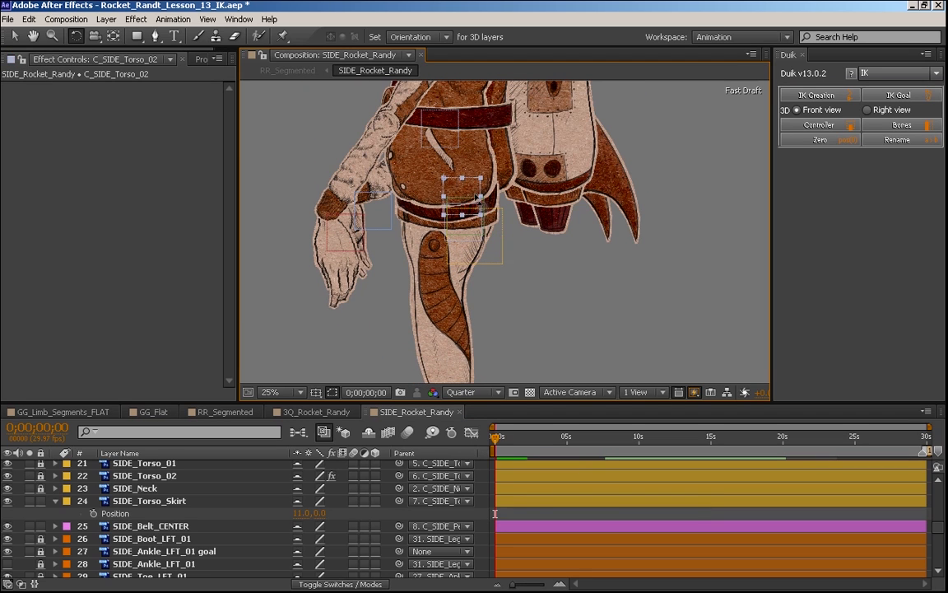
pyautogui.moveTo(478, 199); pyautogui.dragTo(492, 243)
pyautogui.hotkey('ctrl', 'z')
# - Rotate the C_SIDE_Pelvis controller to check the hip against the widened skirt, restoring its original angle
pyautogui.click(475, 228)
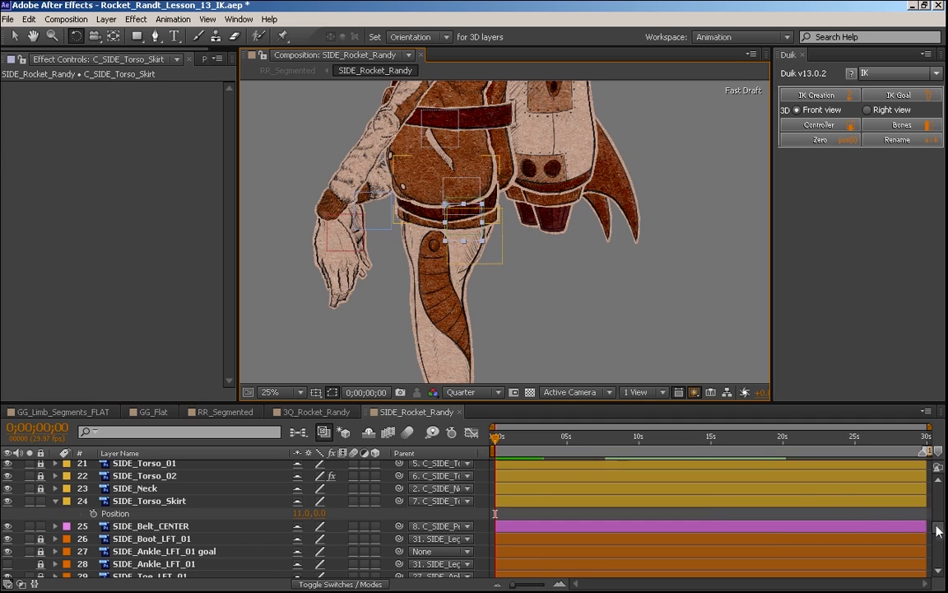
pyautogui.scroll(6, 938, 532)
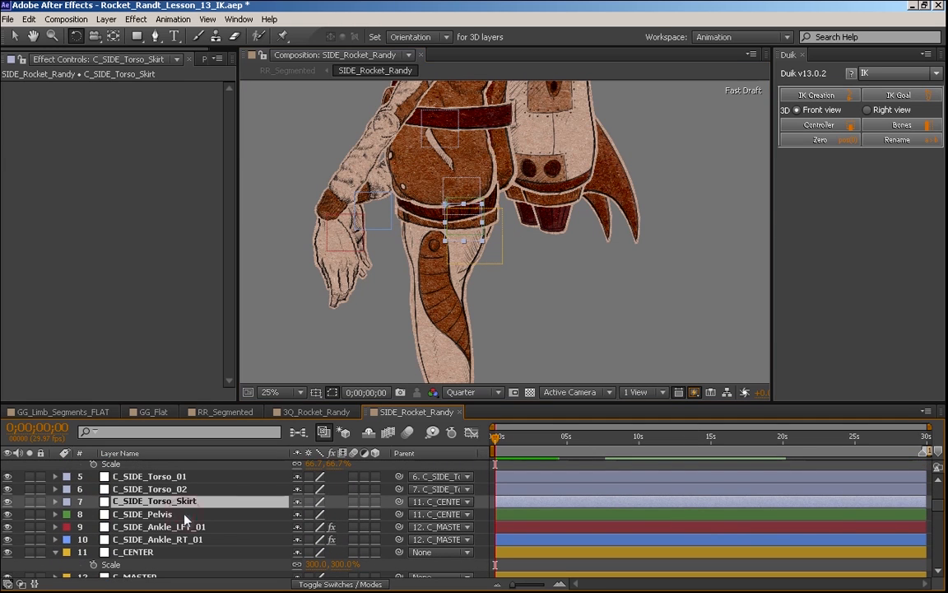
pyautogui.click(186, 513)
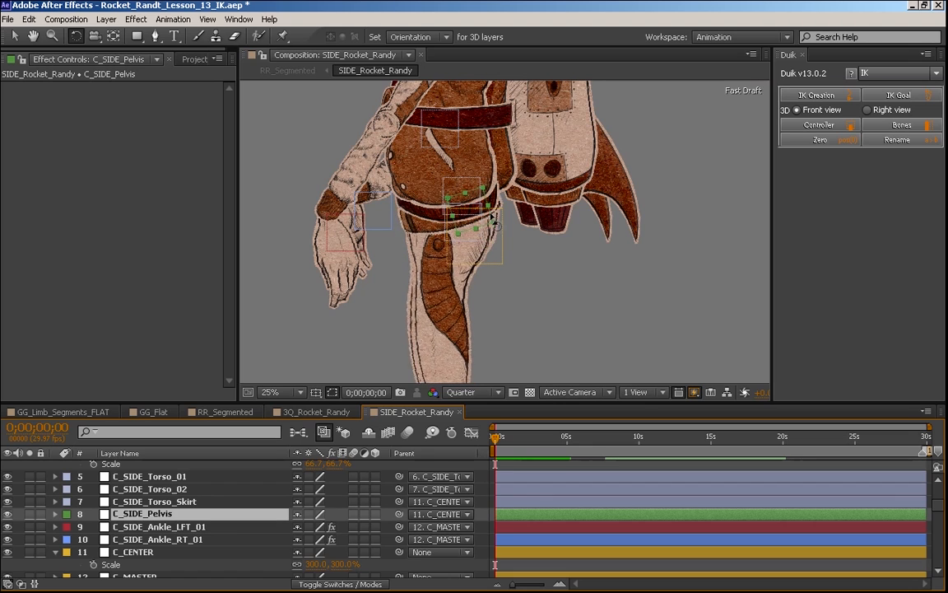
pyautogui.moveTo(492, 215); pyautogui.dragTo(509, 224)
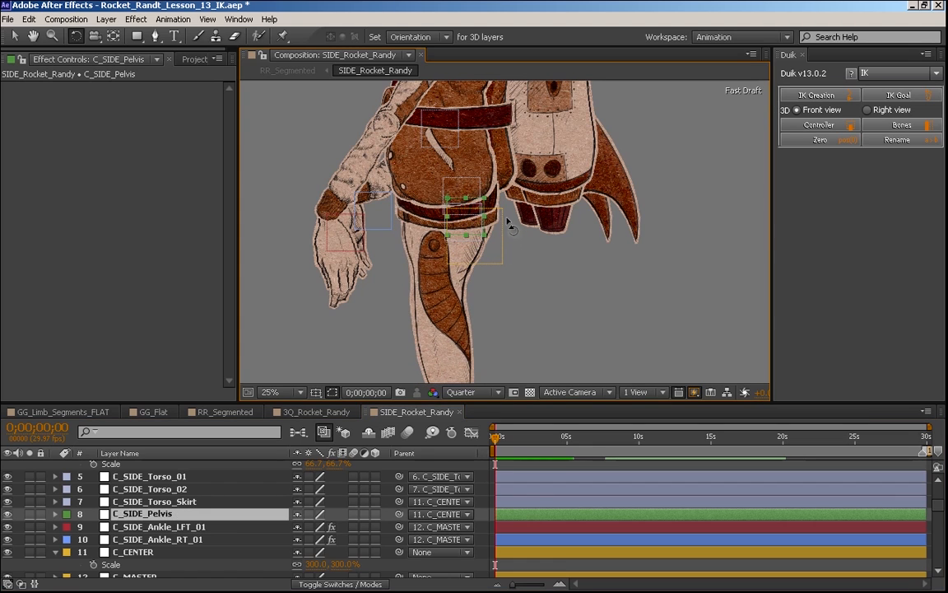
pyautogui.scroll(-1, 509, 224)
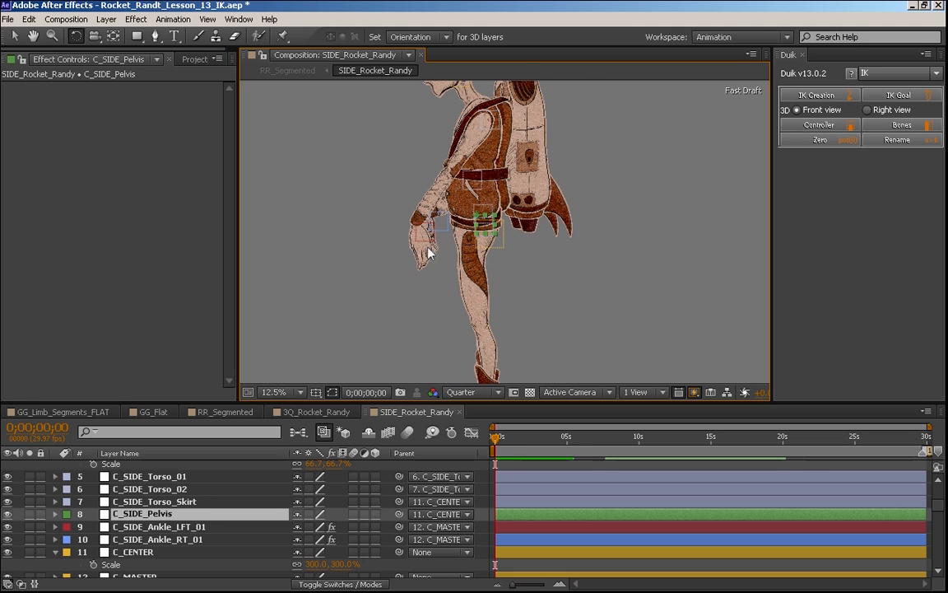
# - Move the C_Hand_LFT_01 and C_Hand_RT_01 controllers back so both arms hang down beside the hip
pyautogui.press('v')
pyautogui.moveTo(423, 233); pyautogui.dragTo(442, 227)
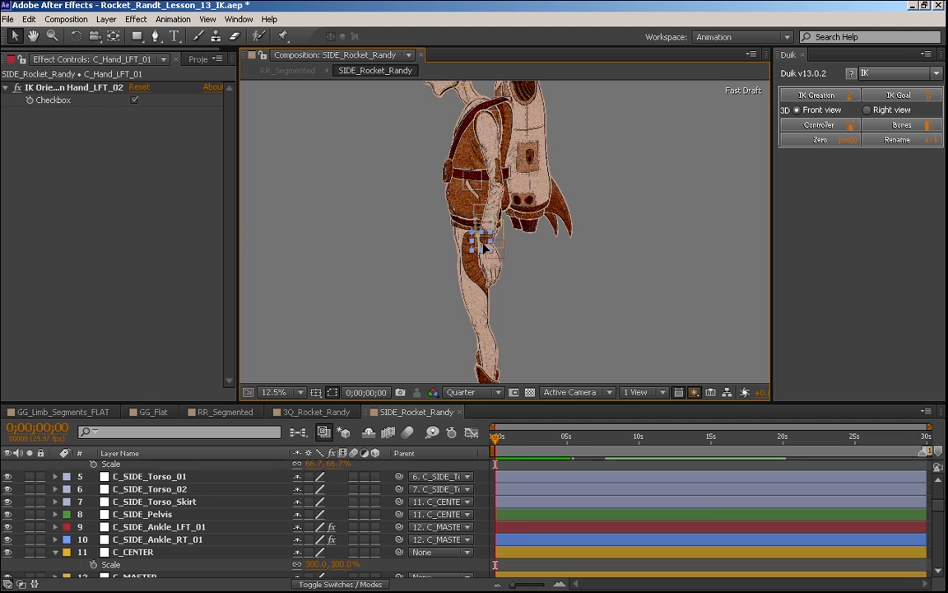
pyautogui.moveTo(494, 261)
pyautogui.mouseDown()
pyautogui.moveTo(512, 262)
pyautogui.moveTo(517, 252)
pyautogui.moveTo(494, 272)
pyautogui.moveTo(510, 258)
pyautogui.moveTo(497, 258)
pyautogui.moveTo(517, 257)
pyautogui.moveTo(508, 248)
pyautogui.mouseUp()
pyautogui.click(519, 262)
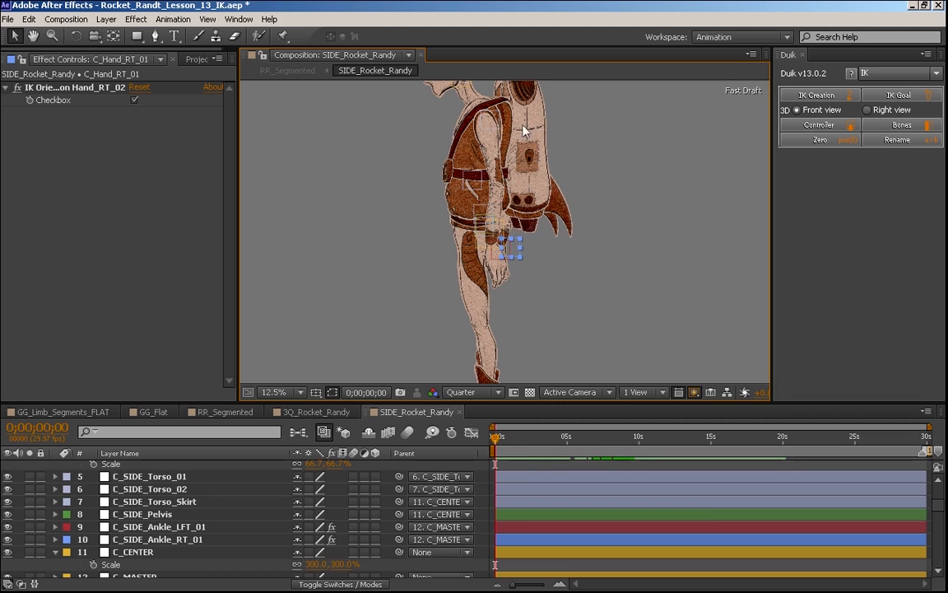
# - Test-rotate the C_SIDE_Torso_01 controller to check the upper body, restore its angle and deselect it
pyautogui.click(470, 197)
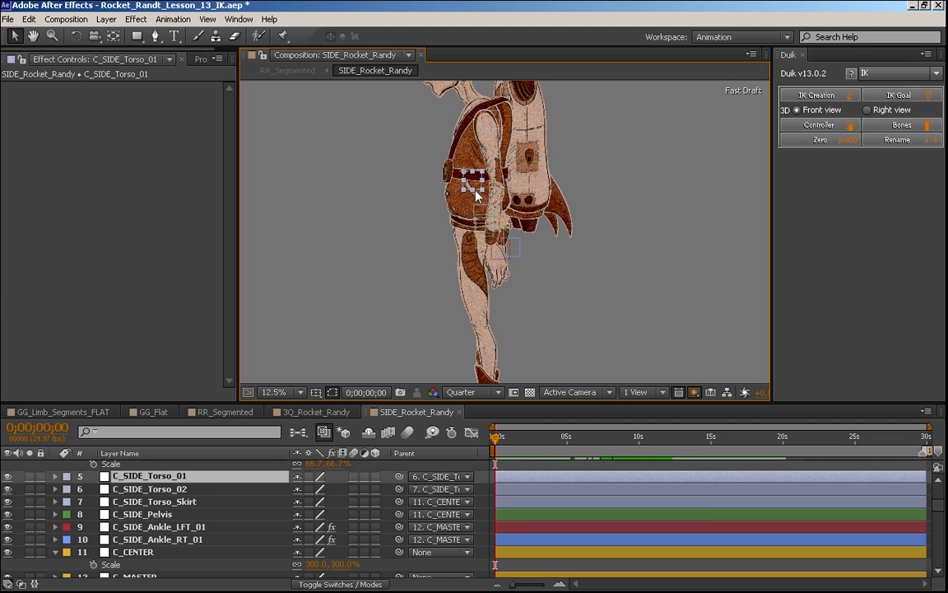
pyautogui.press('w')
pyautogui.moveTo(471, 196); pyautogui.dragTo(483, 189)
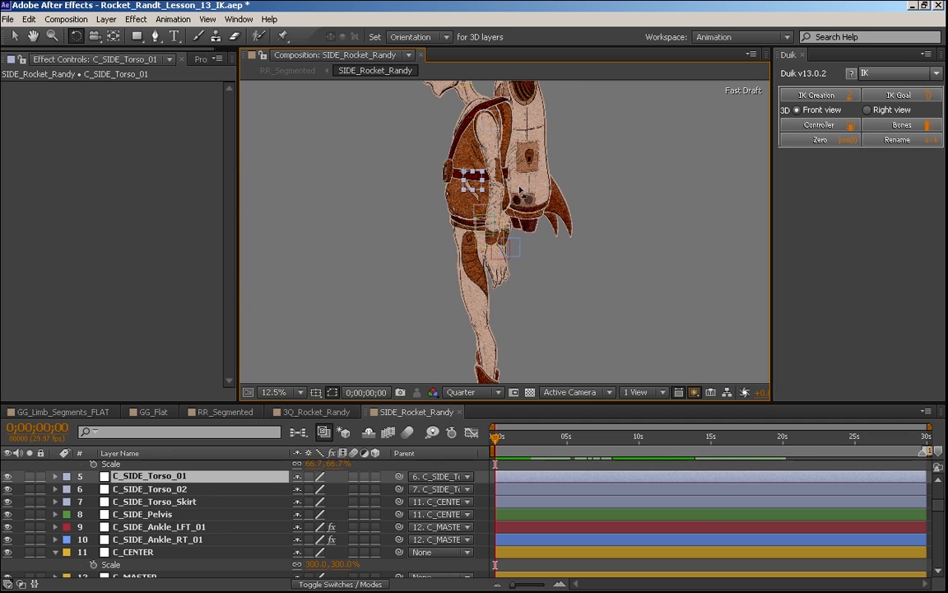
pyautogui.press('v')
pyautogui.click(549, 200)
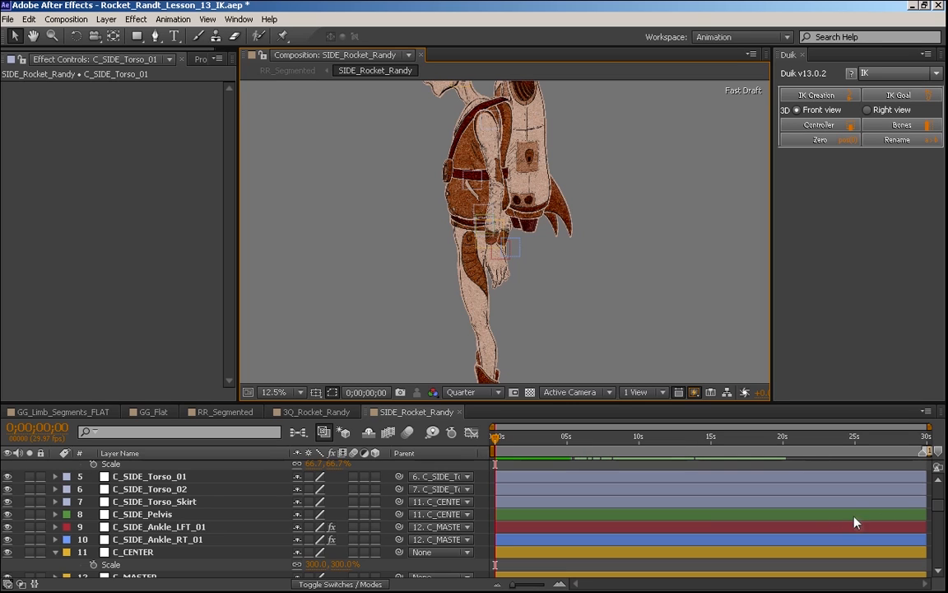
# - Unlock the SIDE_Rocket_02 layer, test-move it to check which rocket parts follow, and undo the move
pyautogui.moveTo(935, 515); pyautogui.dragTo(932, 548)
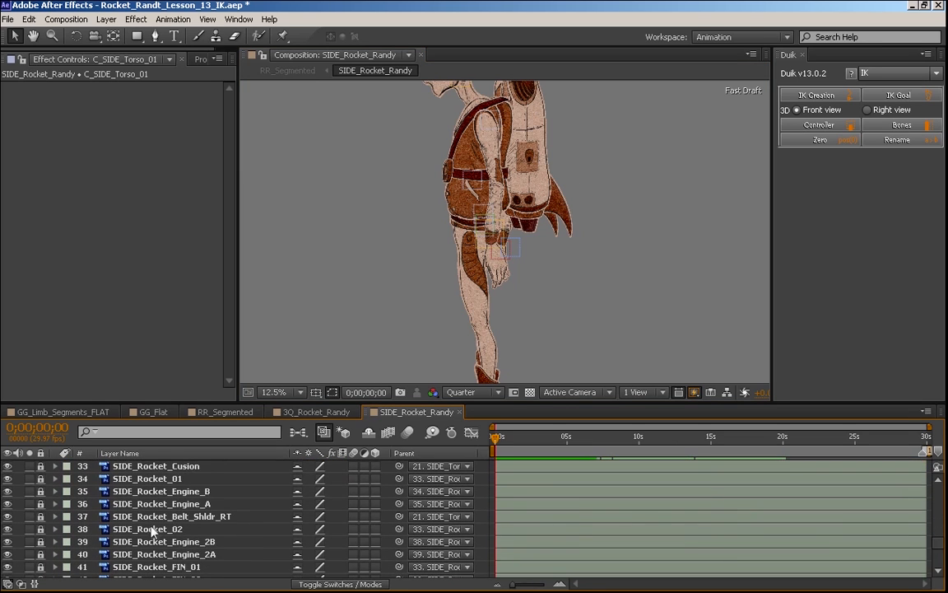
pyautogui.click(171, 528)
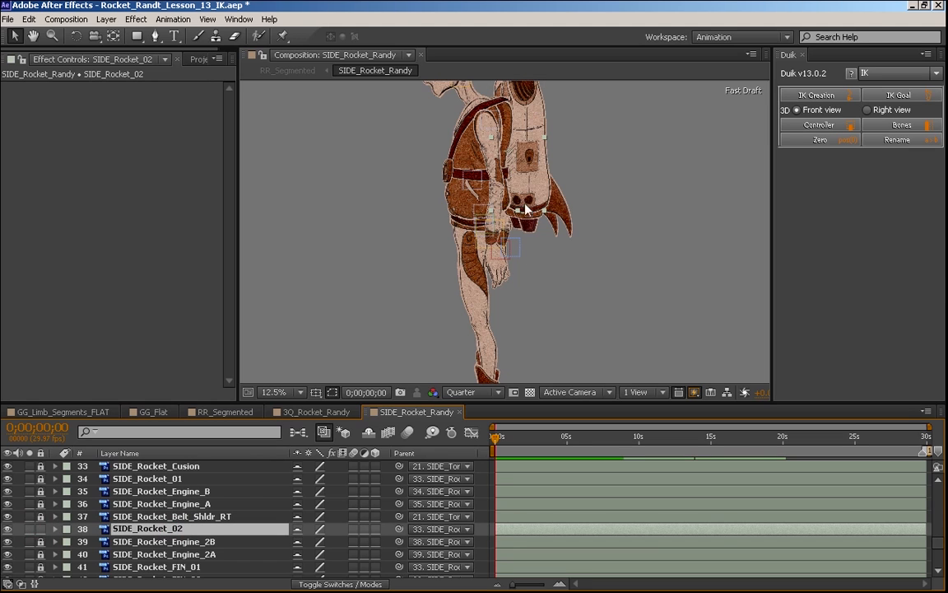
pyautogui.moveTo(528, 191); pyautogui.dragTo(604, 227)
pyautogui.hotkey('ctrl', 'z')
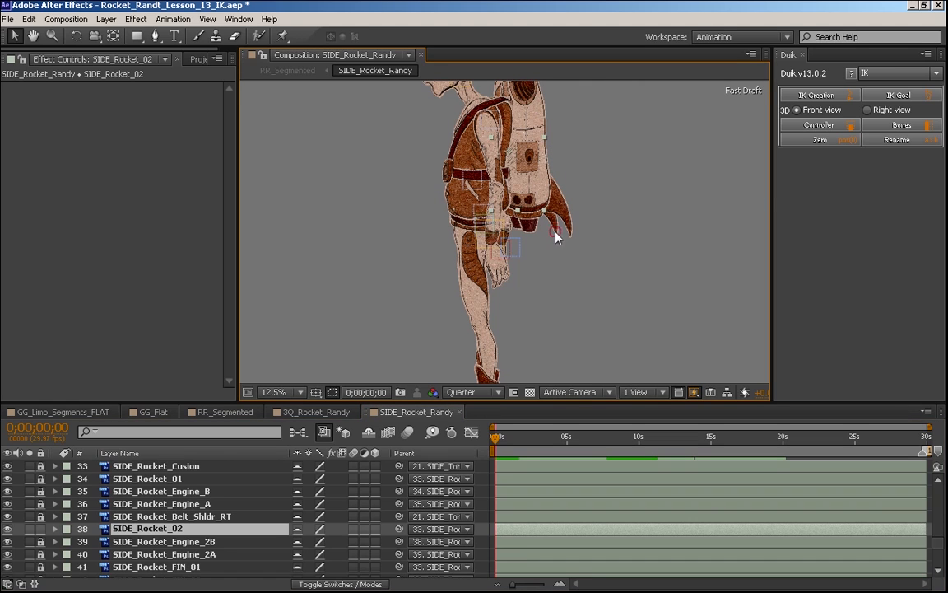
pyautogui.click(567, 275)
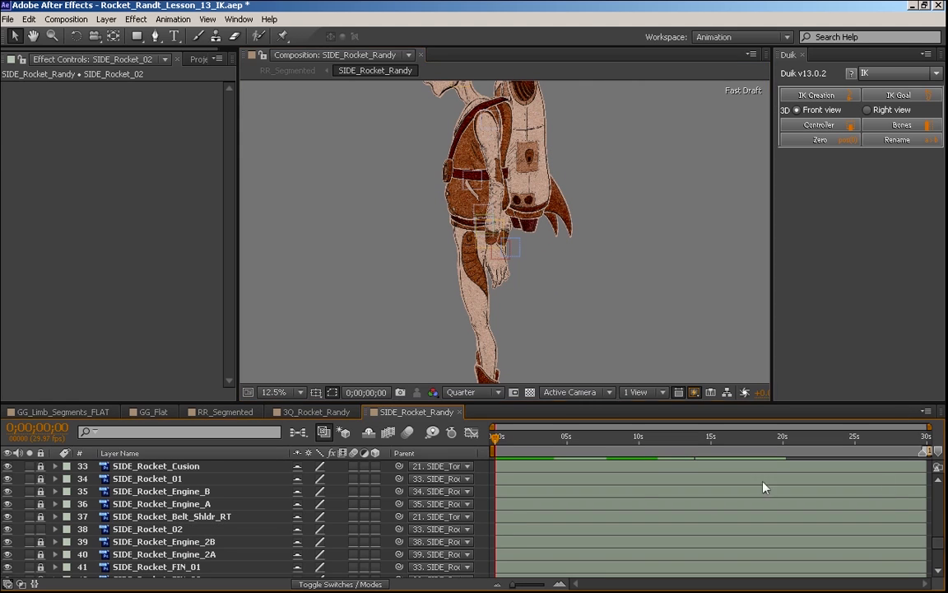
# - Unlock the SIDE_Rocket_FIN_01 and SIDE_Rocket_FIN_02 layers and parent SIDE_Rocket_FIN_02 to SIDE_Rocket_02
pyautogui.scroll(-3, 936, 551)
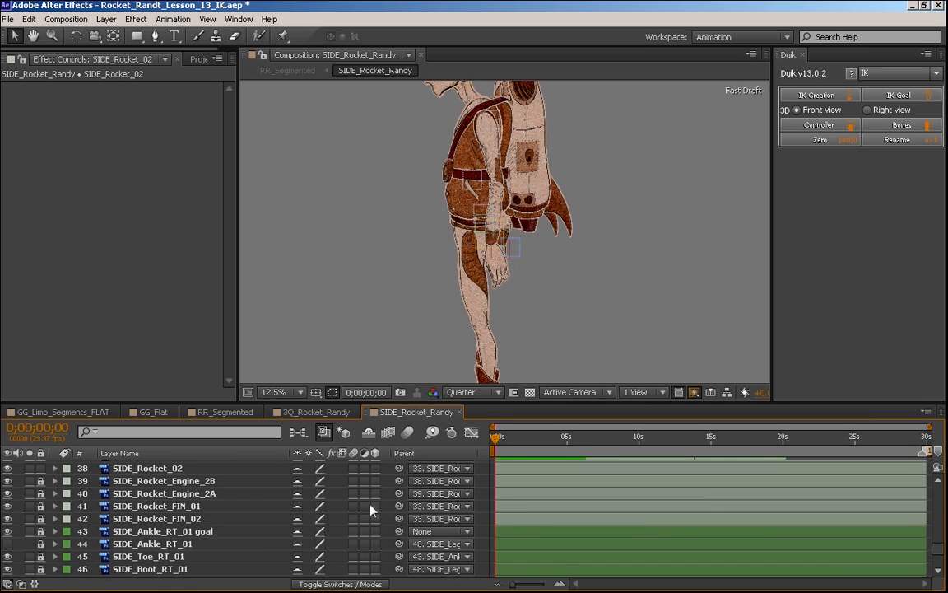
pyautogui.moveTo(39, 518); pyautogui.dragTo(40, 505)
pyautogui.click(158, 518)
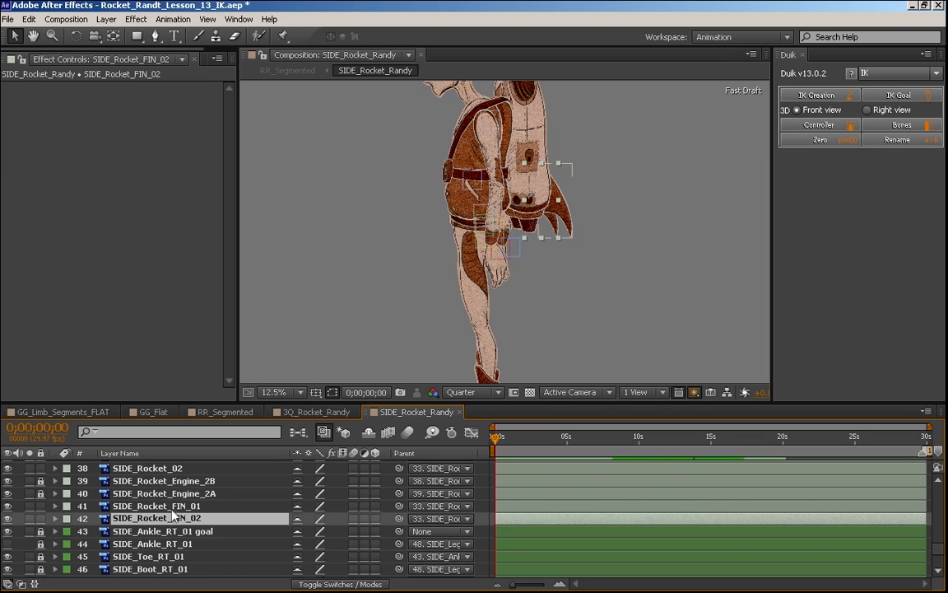
pyautogui.click(165, 469)
pyautogui.click(208, 520)
pyautogui.moveTo(400, 521); pyautogui.dragTo(165, 468)
# - Parent SIDE_Rocket_FIN_01 to SIDE_Rocket_01, then unlock SIDE_Rocket_01 and test-move it, restoring its position
pyautogui.click(264, 511)
pyautogui.moveTo(399, 506); pyautogui.dragTo(211, 494)
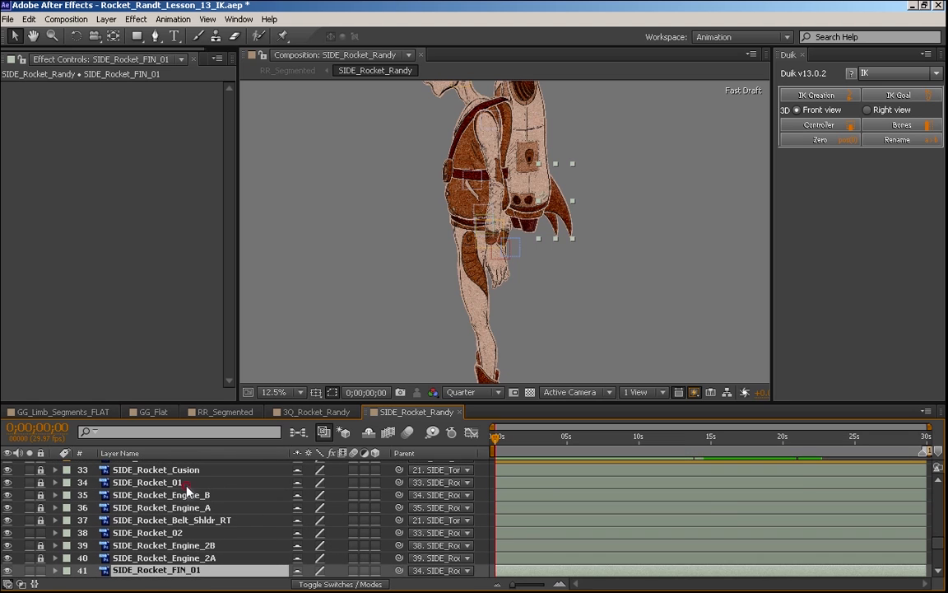
pyautogui.click(423, 322)
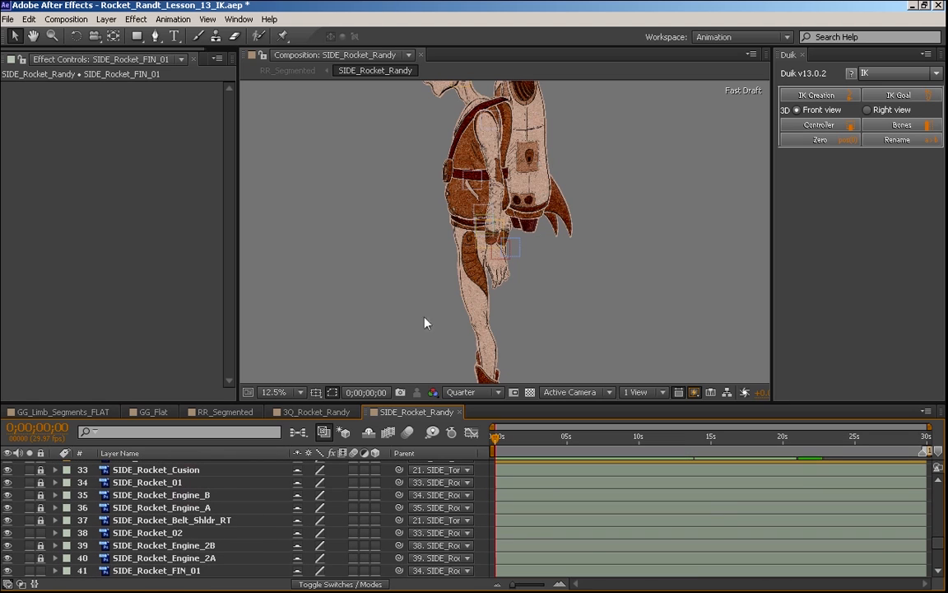
pyautogui.click(153, 482)
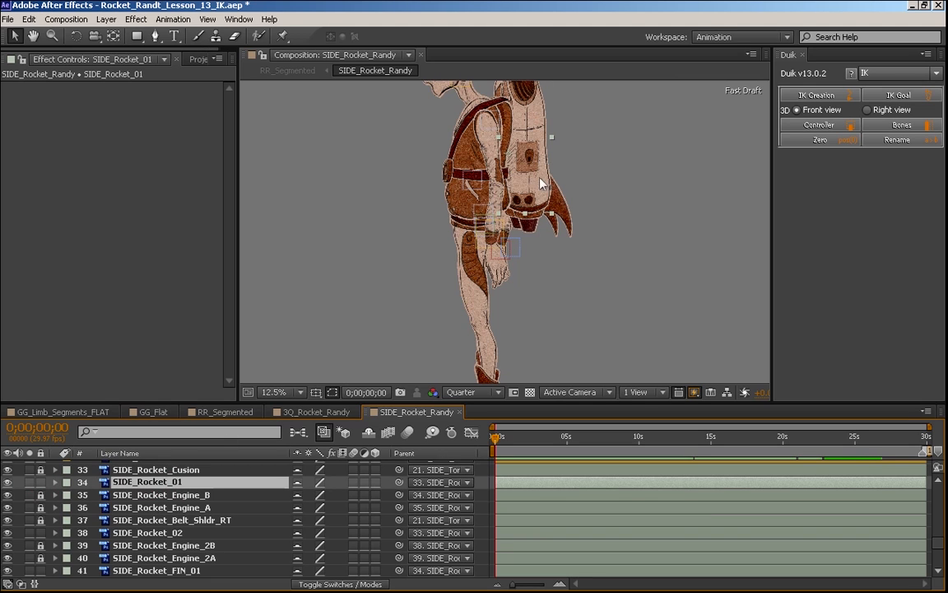
pyautogui.moveTo(542, 183); pyautogui.dragTo(619, 262)
# - Reorder SIDE_Rocket_FIN_01 to sit directly below SIDE_Rocket_Belt_Shldr_RT and lock the unlocked rocket and fin layers again
pyautogui.scroll(-2, 842, 493)
pyautogui.click(177, 548)
pyautogui.moveTo(198, 496); pyautogui.dragTo(223, 503)
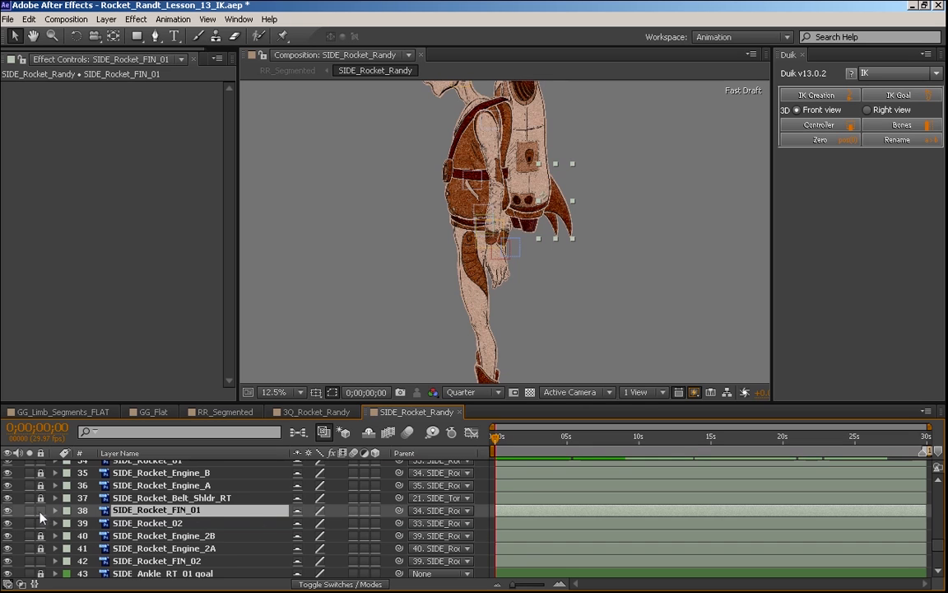
pyautogui.click(41, 517)
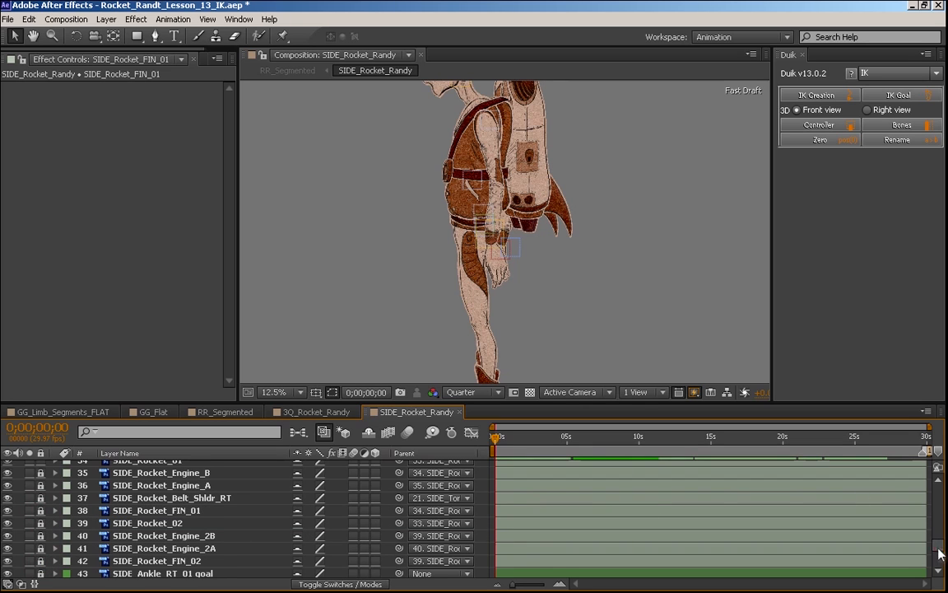
pyautogui.scroll(-3, 941, 554)
pyautogui.scroll(2, 945, 551)
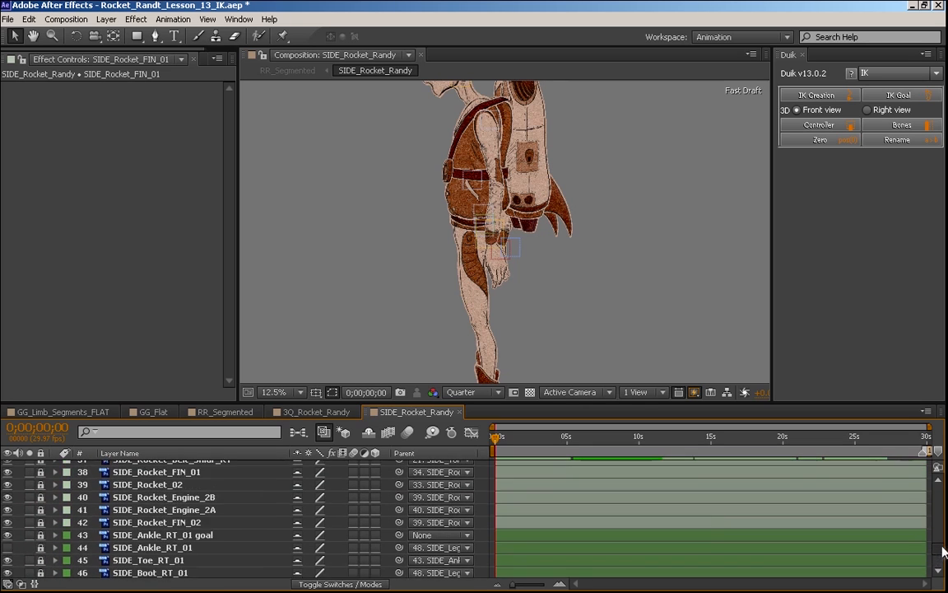
pyautogui.scroll(6, 945, 552)
pyautogui.scroll(-4, 120, 490)
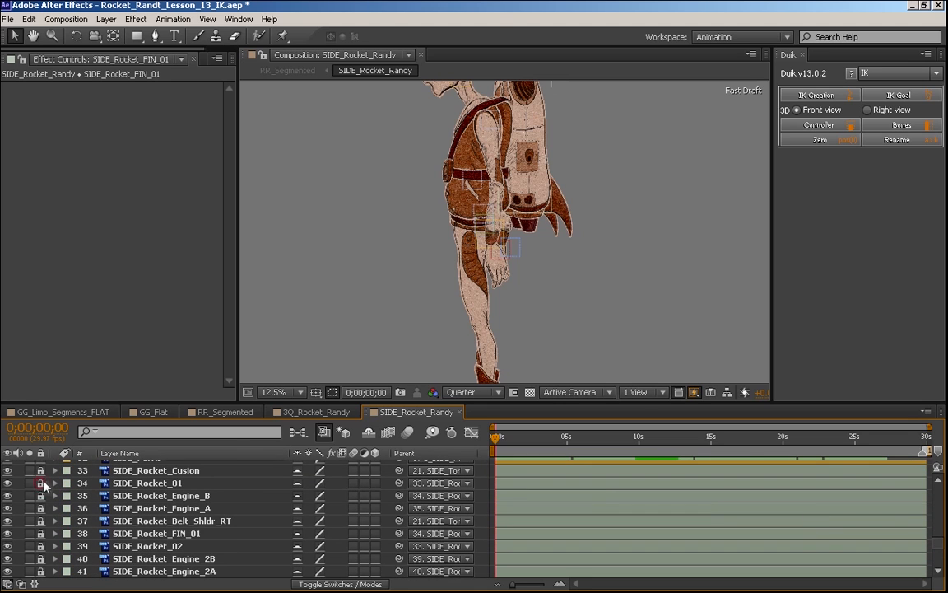
# - Collapse the expanded properties of SIDE_Torso_Skirt, C_CENTER, both hand controllers, C_SIDE_Neck and C_PROFILE_Head
pyautogui.scroll(3, 805, 513)
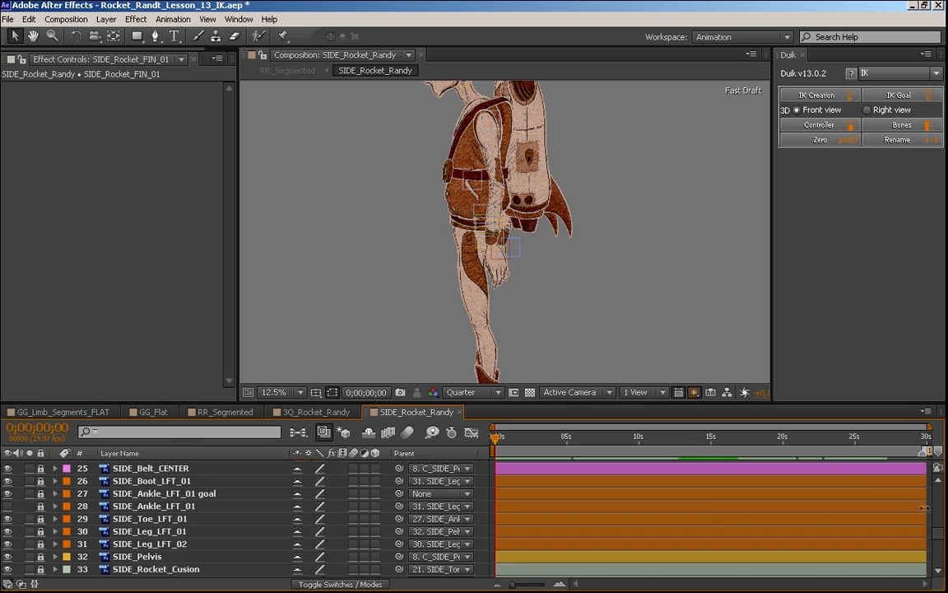
pyautogui.moveTo(937, 536); pyautogui.dragTo(937, 529)
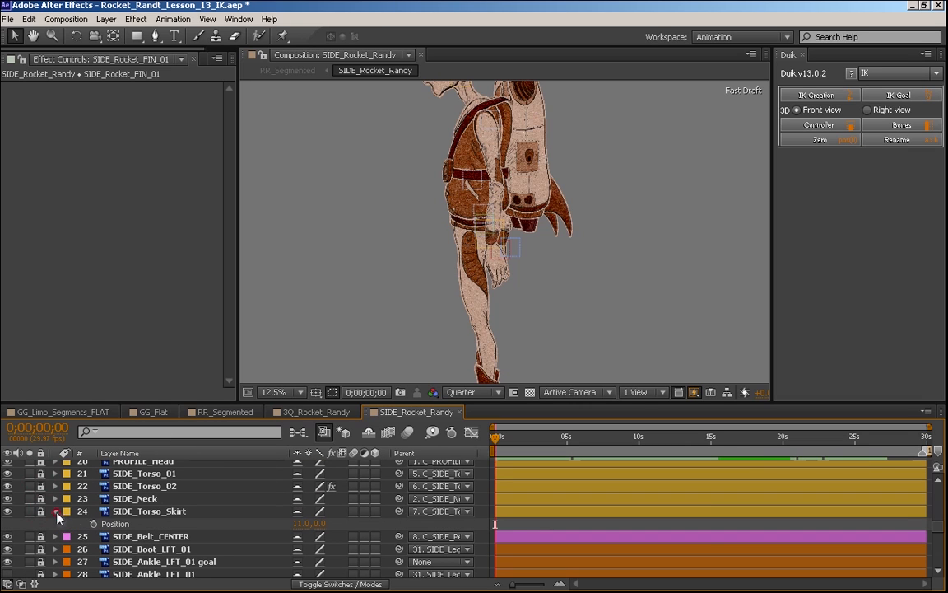
pyautogui.click(56, 511)
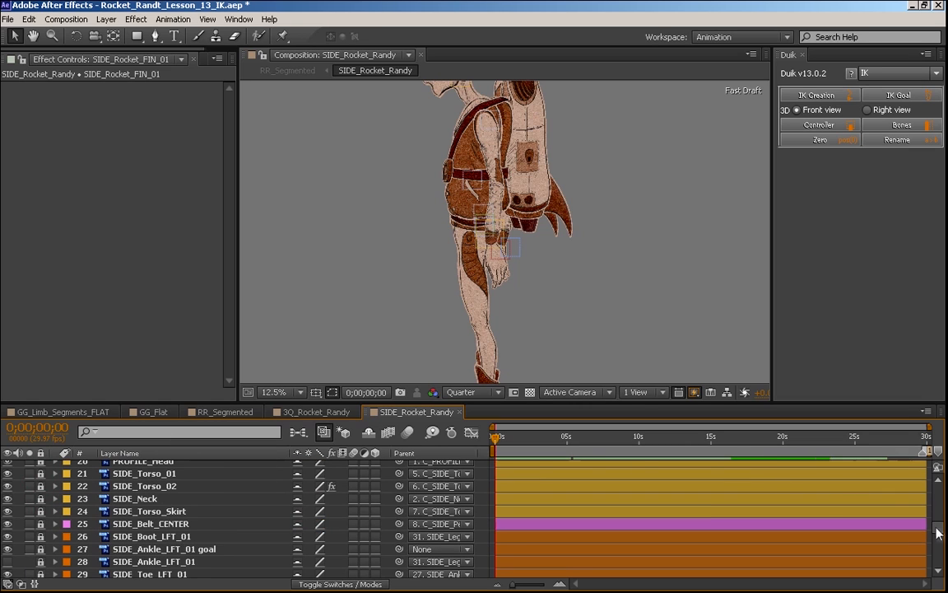
pyautogui.scroll(6, 849, 479)
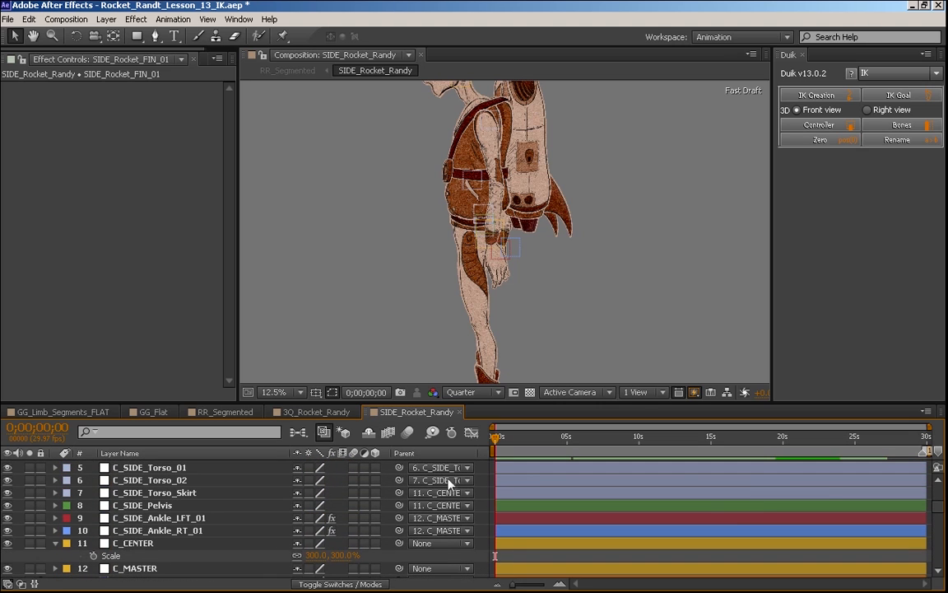
pyautogui.click(55, 544)
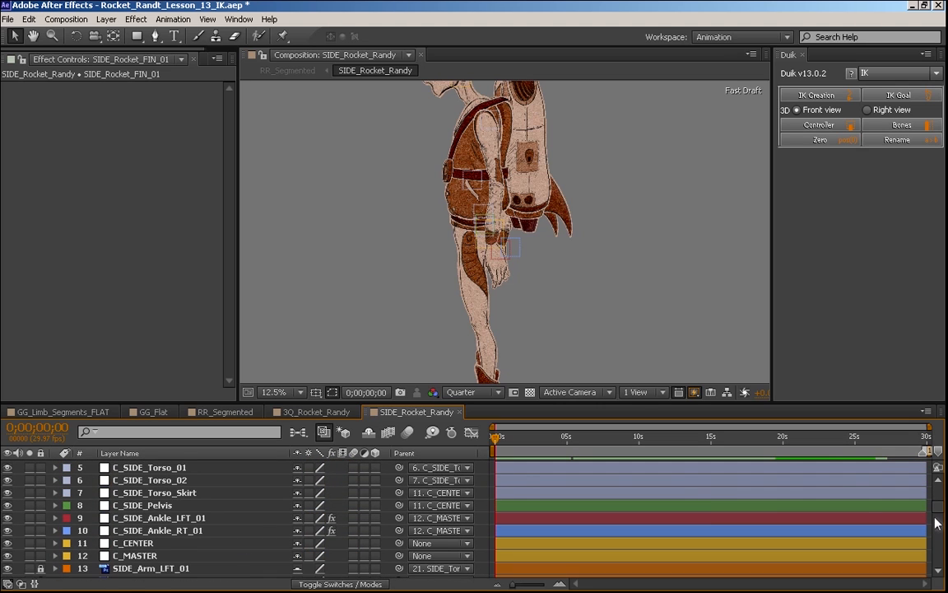
pyautogui.scroll(4, 936, 522)
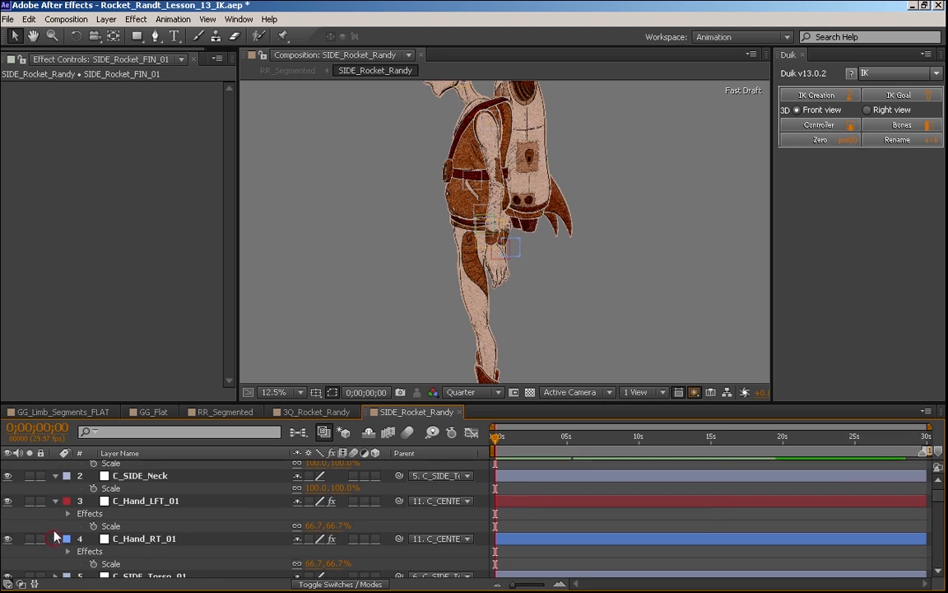
pyautogui.click(55, 538)
pyautogui.click(56, 501)
pyautogui.click(55, 475)
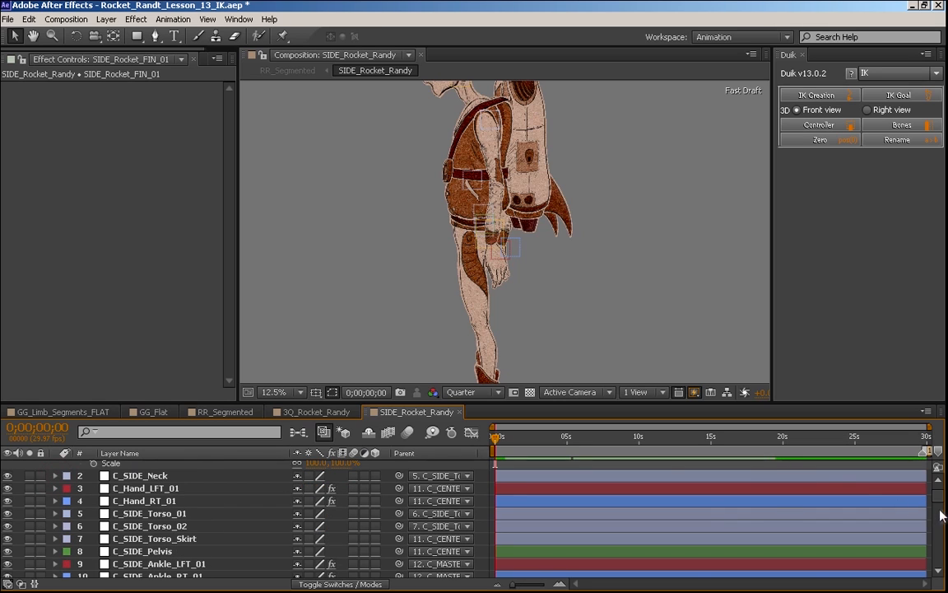
pyautogui.scroll(1, 943, 515)
pyautogui.click(55, 466)
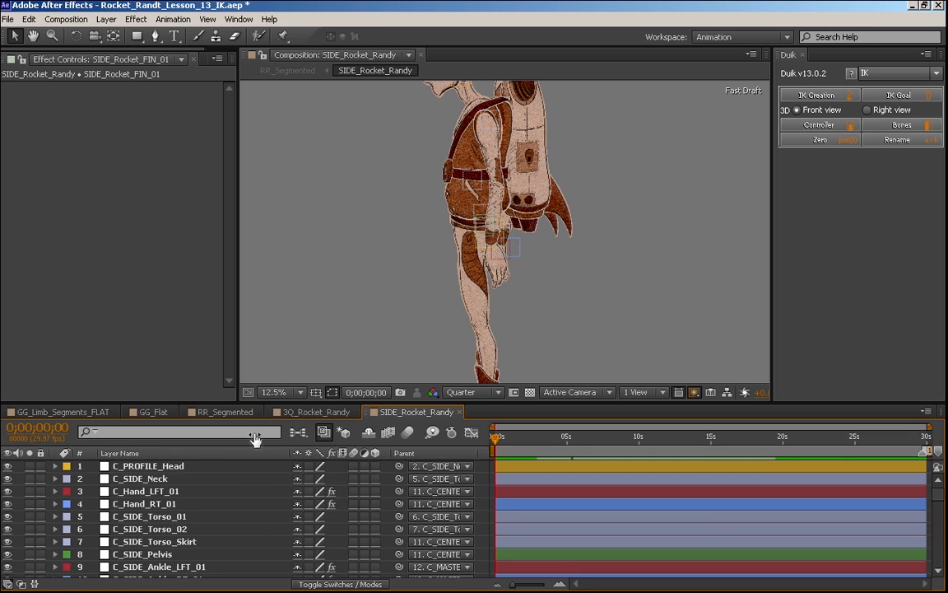
# - Hide the shy artwork layers and enlarge the timeline area to show the full list of controllers
pyautogui.click(368, 438)
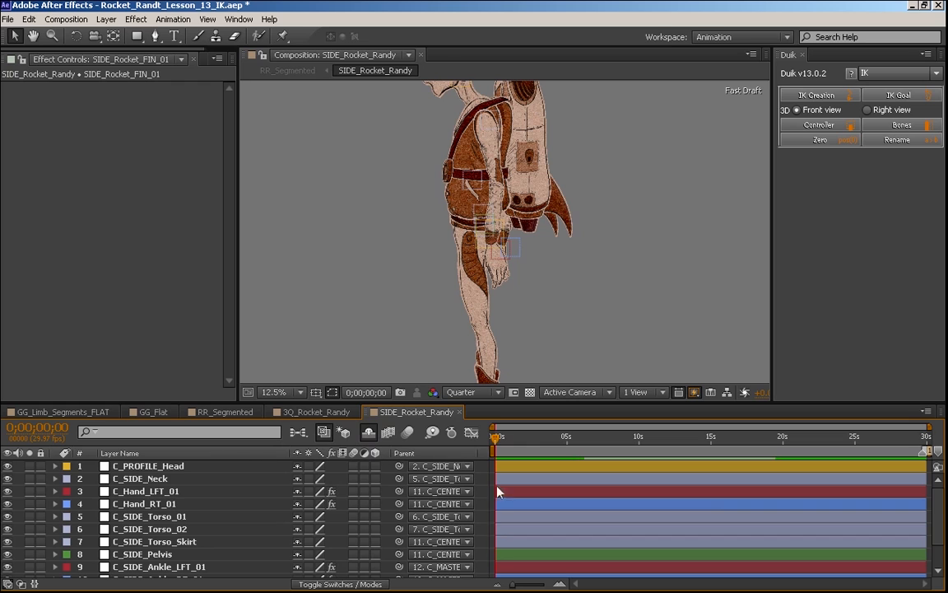
pyautogui.moveTo(527, 401); pyautogui.dragTo(525, 370)
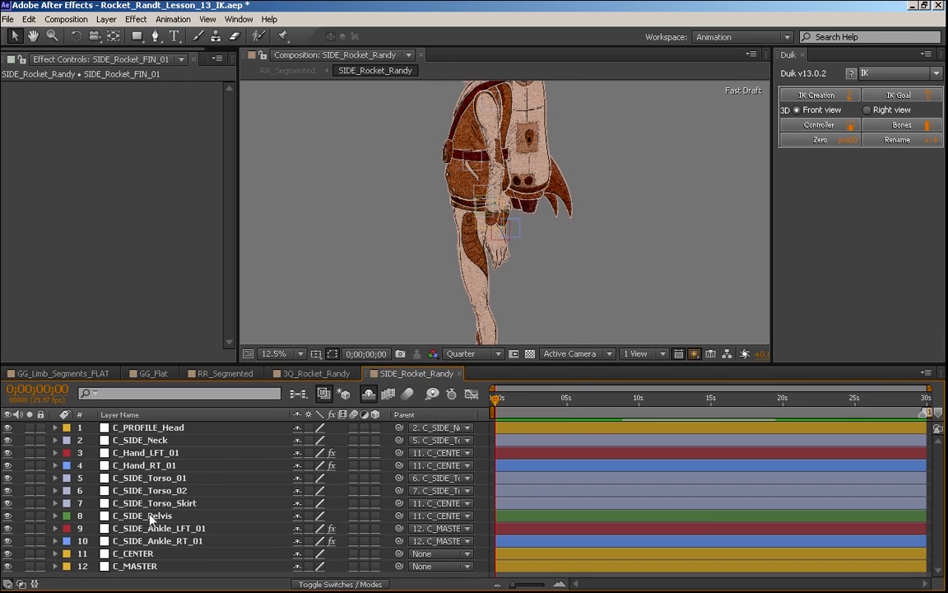
# - Test-move the C_Hand_LFT_01 controller around the torso to check the arm IK, restoring its position
pyautogui.moveTo(506, 244); pyautogui.dragTo(422, 173)
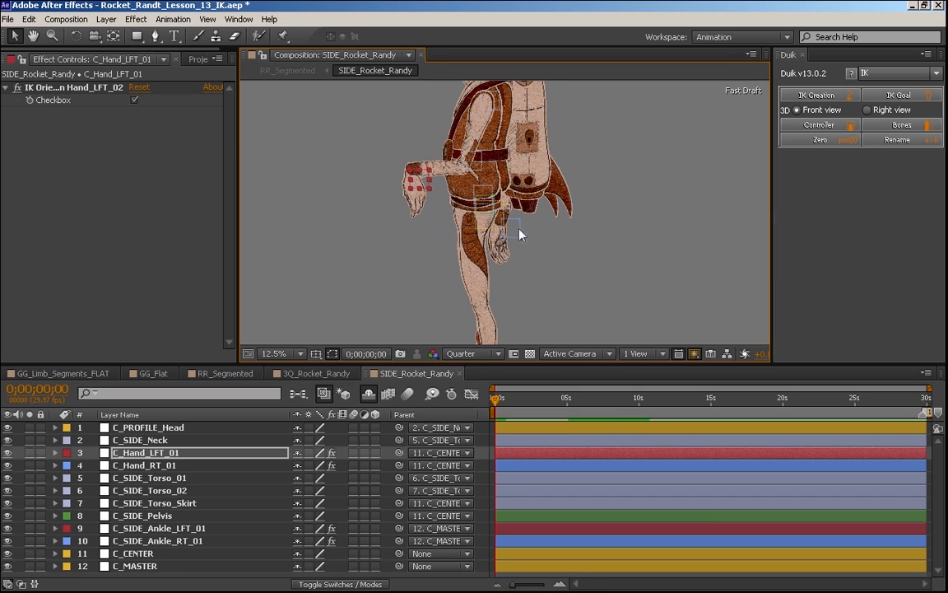
pyautogui.moveTo(493, 227); pyautogui.dragTo(480, 222)
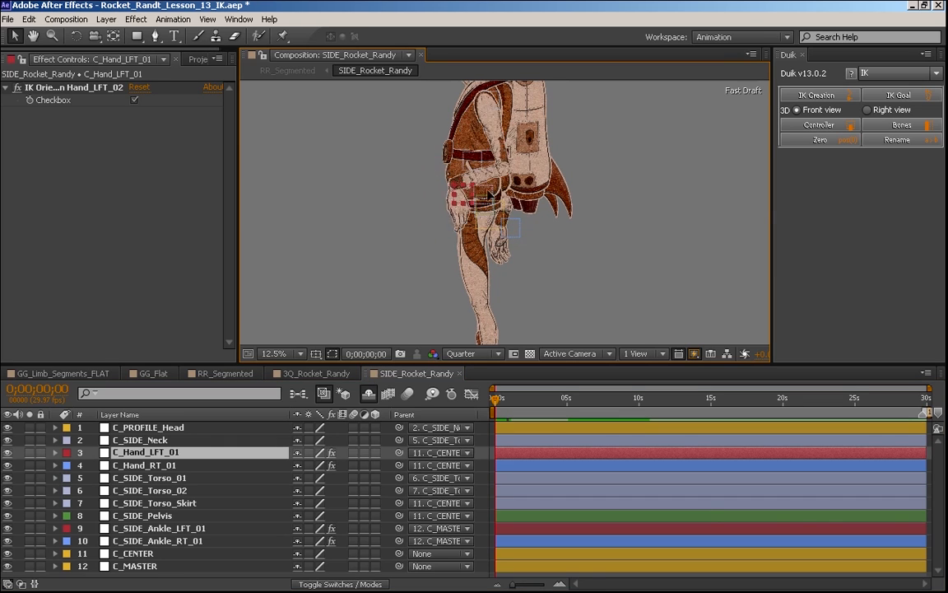
pyautogui.moveTo(537, 206); pyautogui.dragTo(559, 198)
pyautogui.hotkey('ctrl', 'z')
# - Test the C_SIDE_Neck, C_PROFILE_Head and C_SIDE_Torso_01 controllers by rotating them, undoing the changes
pyautogui.press('space')
pyautogui.moveTo(524, 137); pyautogui.dragTo(486, 219)
pyautogui.click(466, 180)
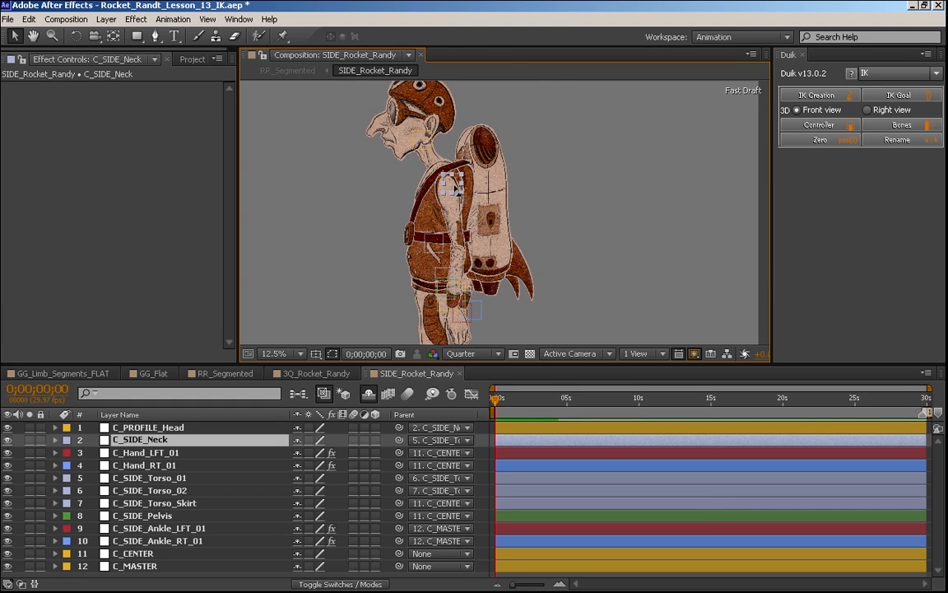
pyautogui.moveTo(454, 187); pyautogui.dragTo(432, 145)
pyautogui.hotkey('ctrl', 'z')
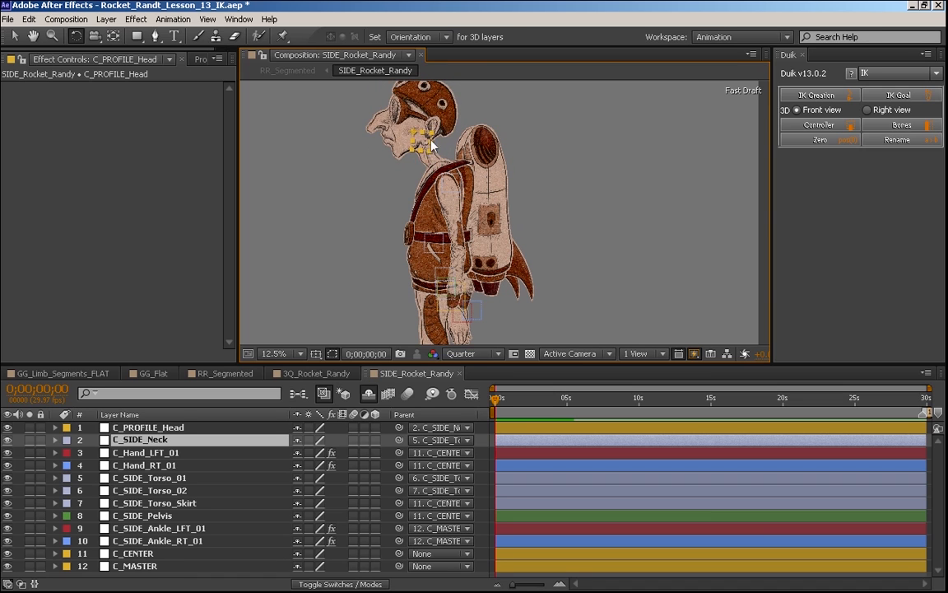
pyautogui.hotkey('ctrl', 'z')
pyautogui.moveTo(438, 247); pyautogui.dragTo(527, 342)
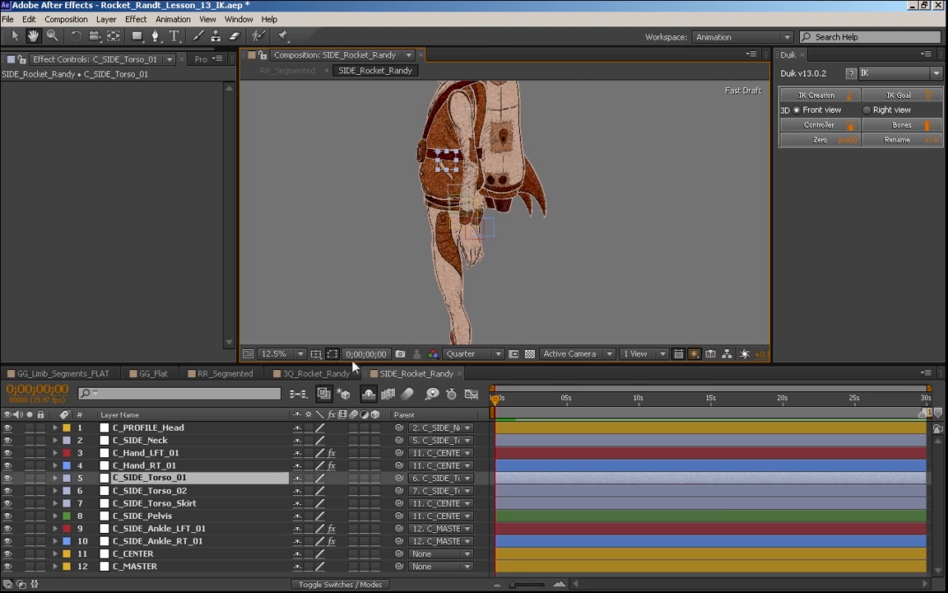
# - Open the 3Q_Rocket_Randy composition, enlarge its viewer around the puppet and compare it with SIDE_Rocket_Randy
pyautogui.click(313, 373)
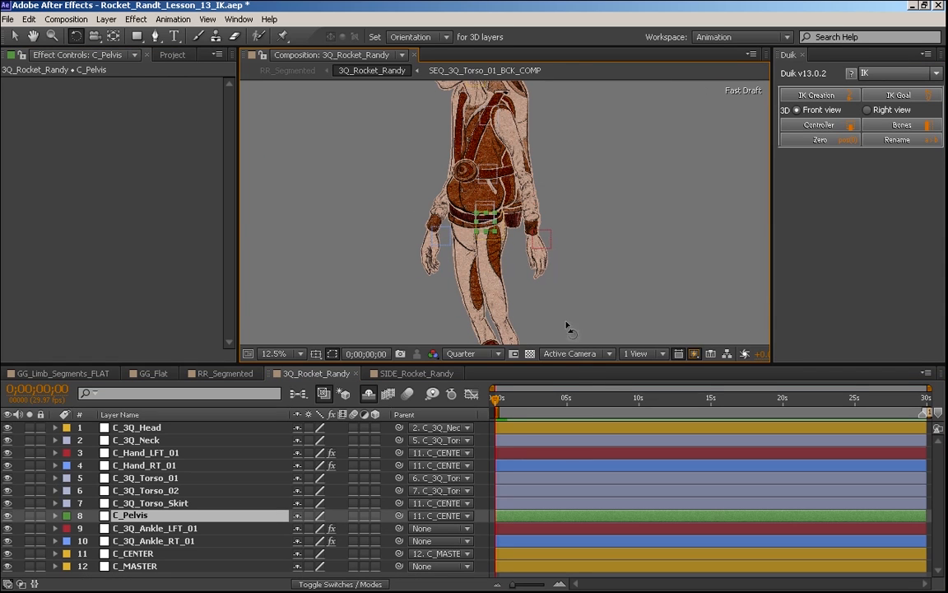
pyautogui.moveTo(578, 363); pyautogui.dragTo(578, 466)
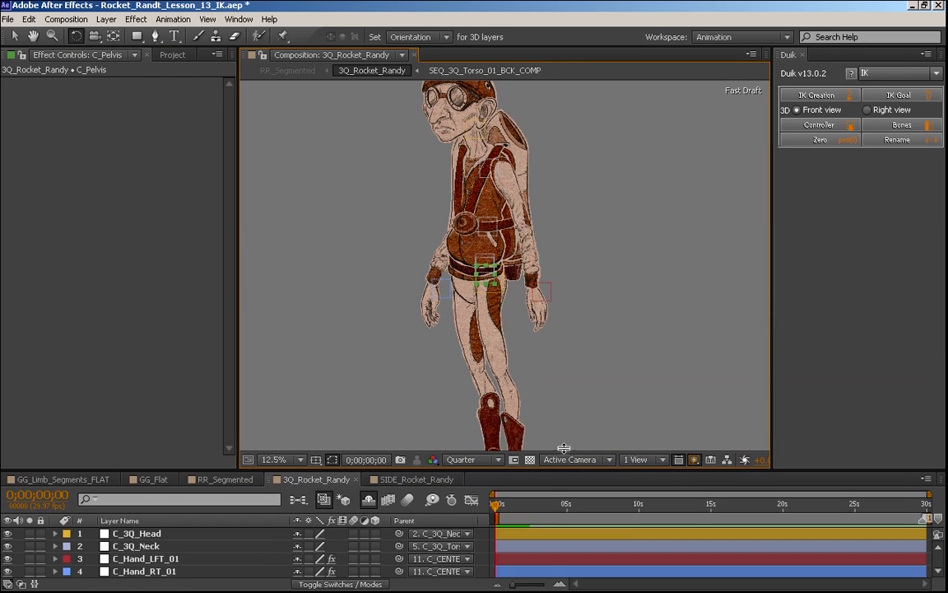
pyautogui.press('h')
pyautogui.moveTo(605, 215); pyautogui.dragTo(596, 311)
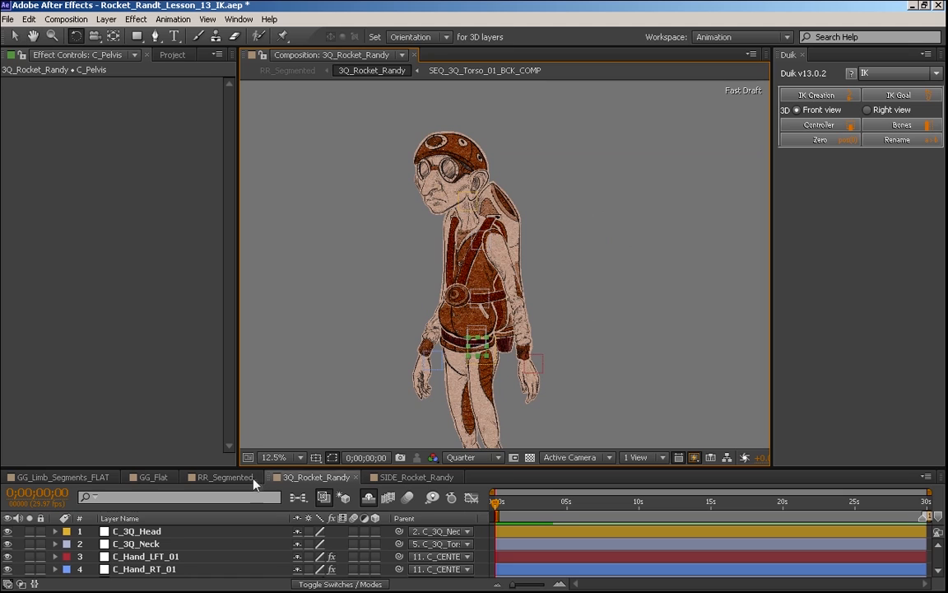
pyautogui.click(416, 478)
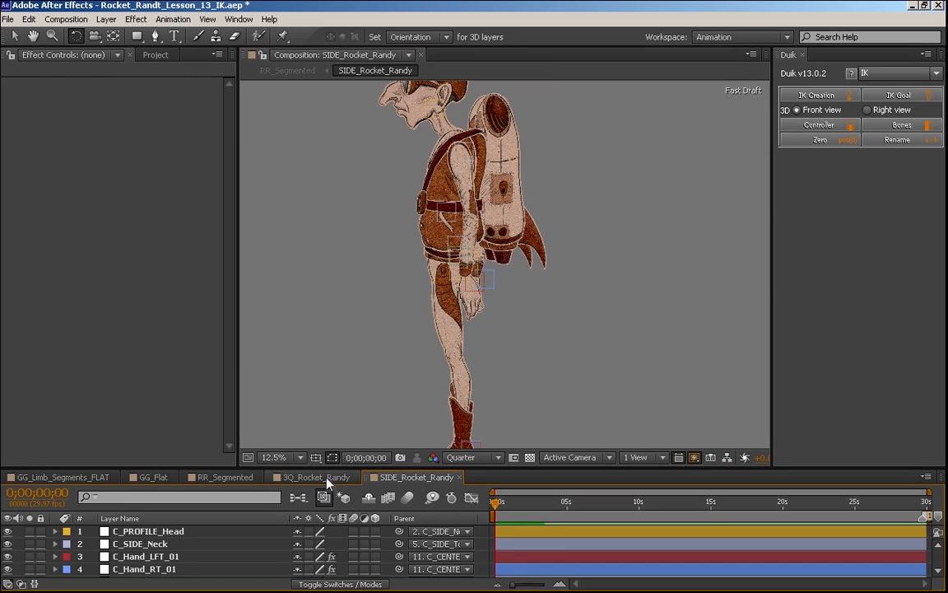
pyautogui.click(327, 478)
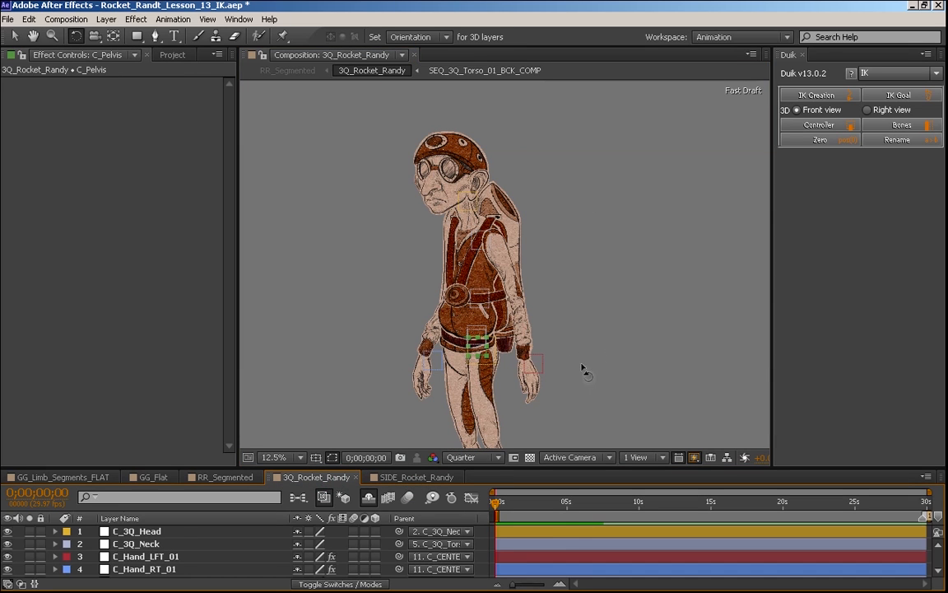